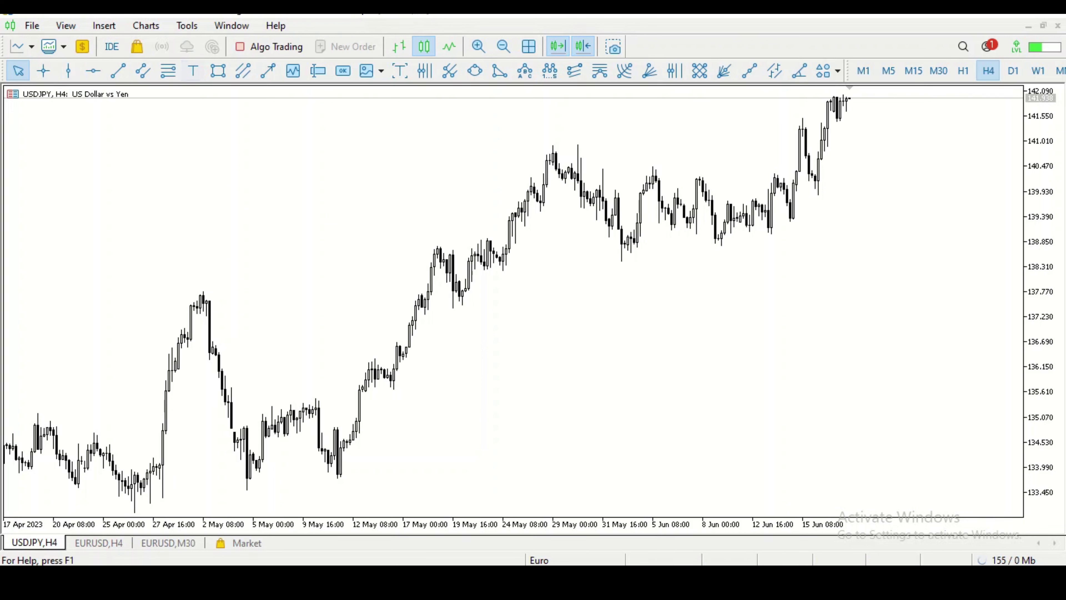
# Add the Bill Williams Alligator indicator to the USDJPY H4 chart with blue jaws, red teeth and lime lips
pyautogui.click(104, 25)
pyautogui.moveTo(128, 44)
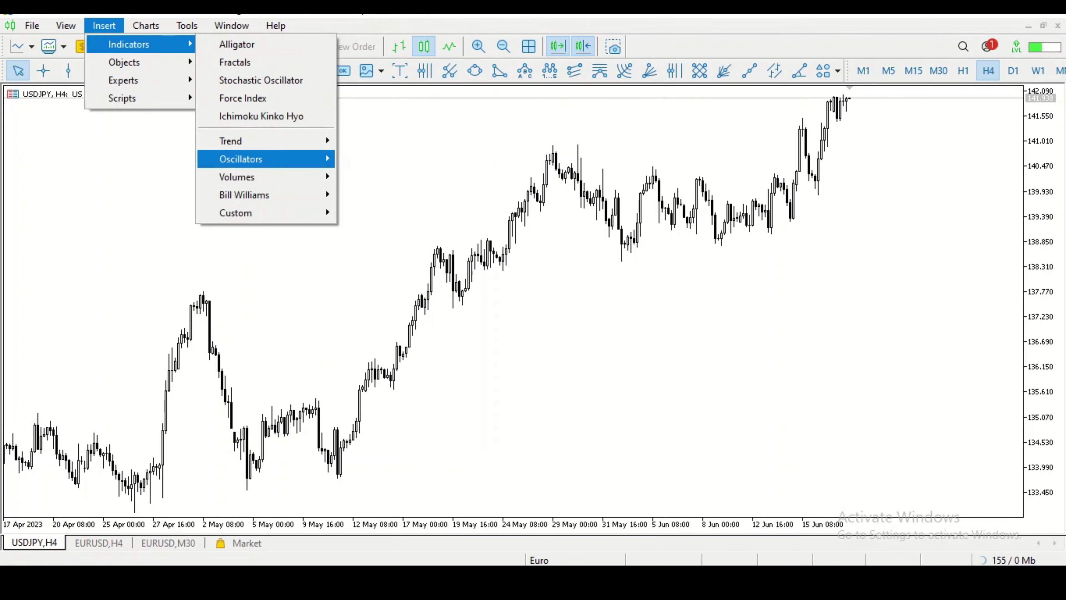
pyautogui.moveTo(230, 141)
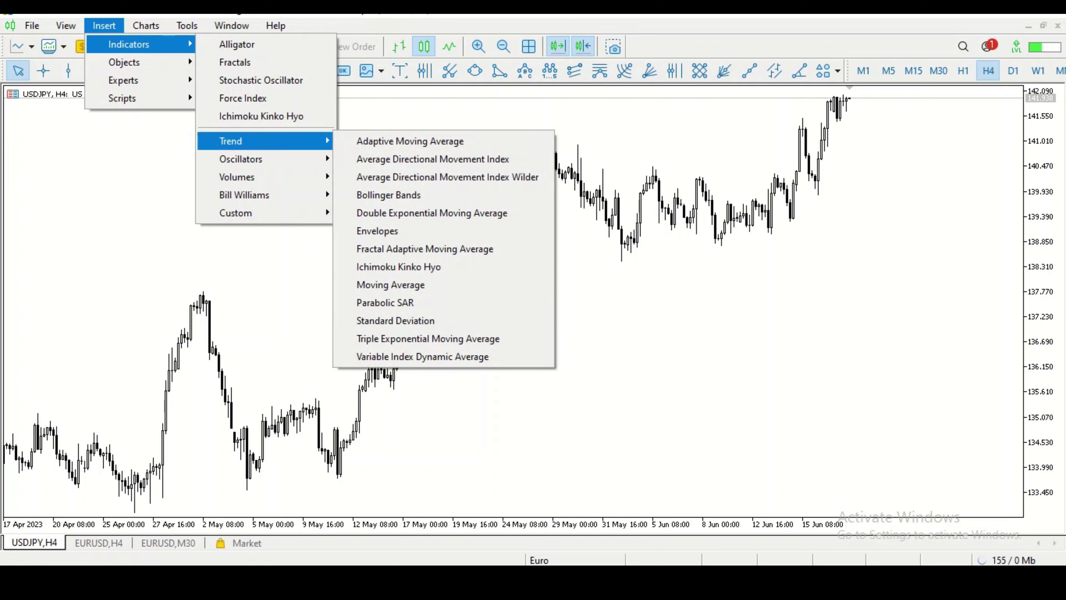
pyautogui.moveTo(326, 200)
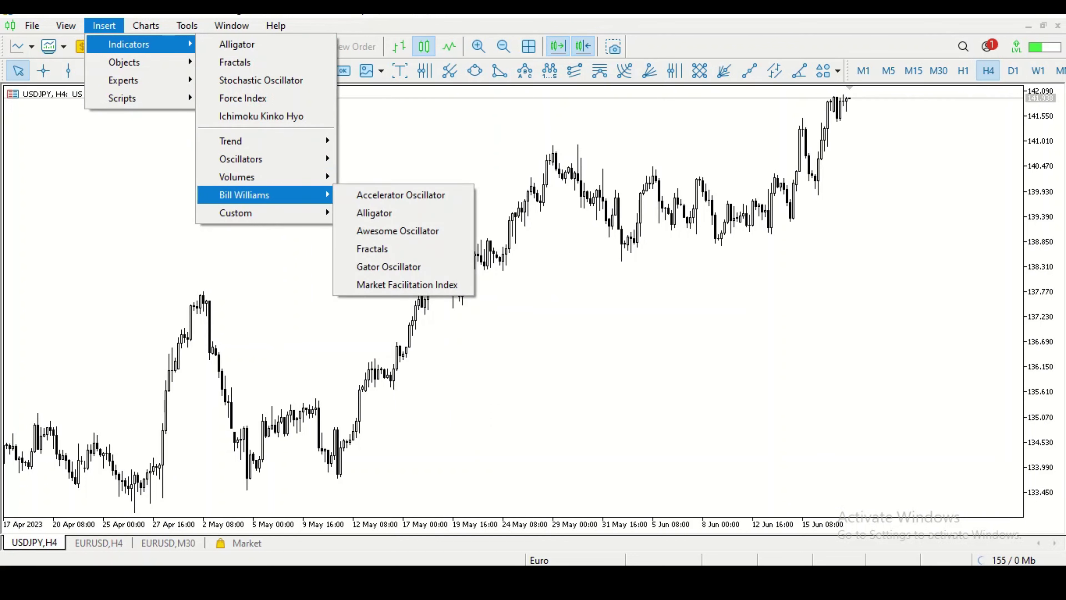
pyautogui.moveTo(323, 141)
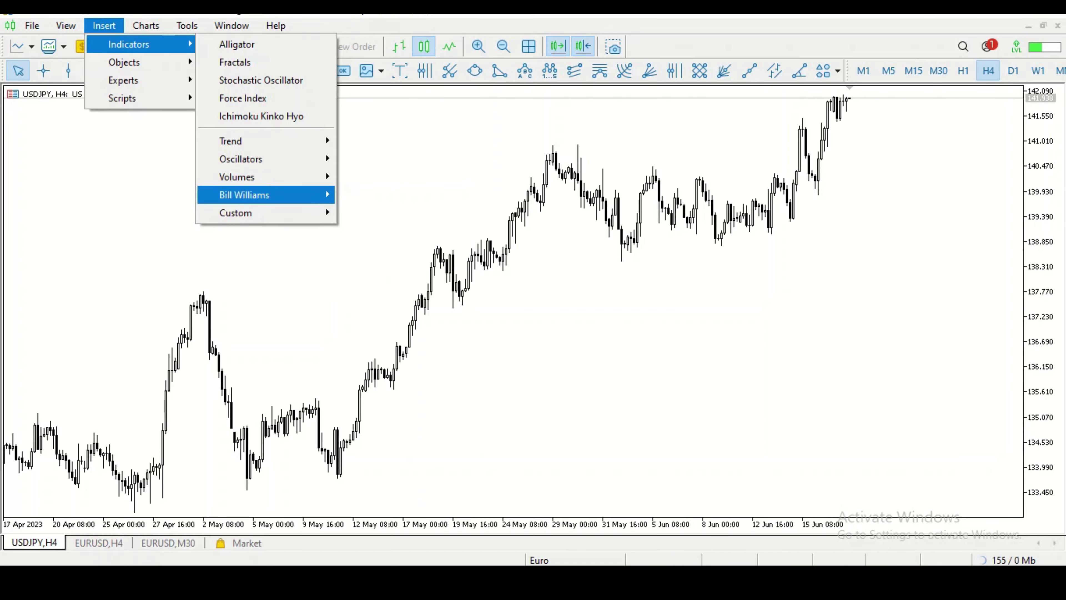
pyautogui.moveTo(294, 195)
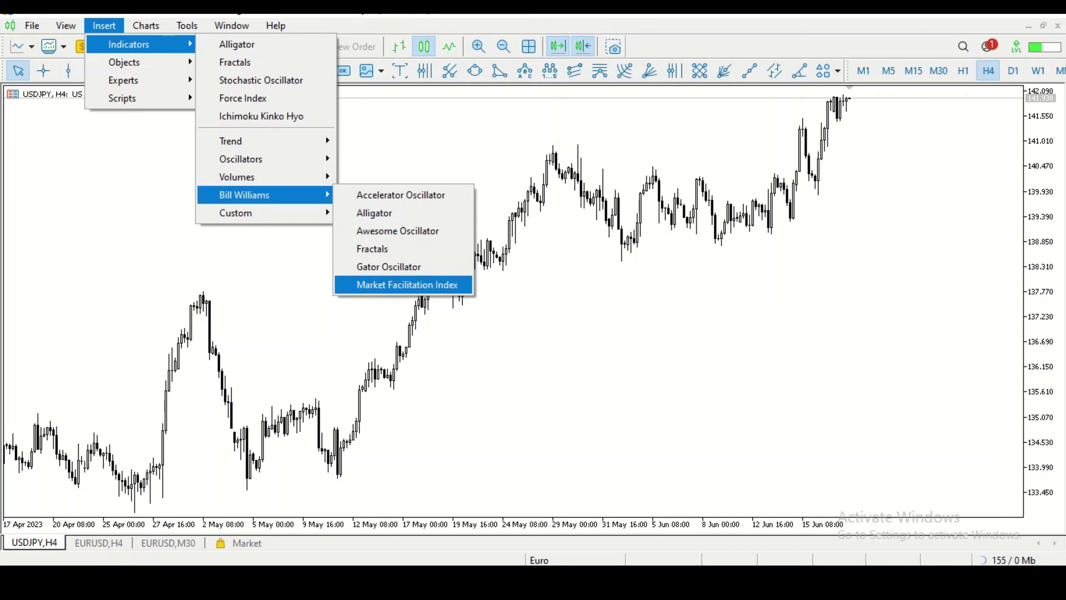
pyautogui.press('Up')
pyautogui.press('Up')
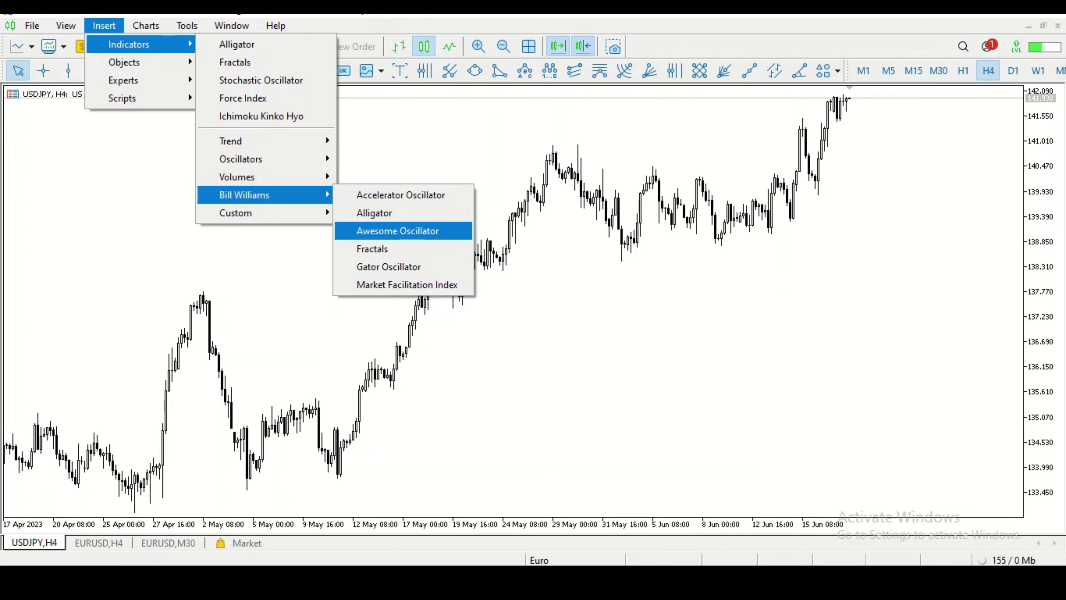
pyautogui.press('Up')
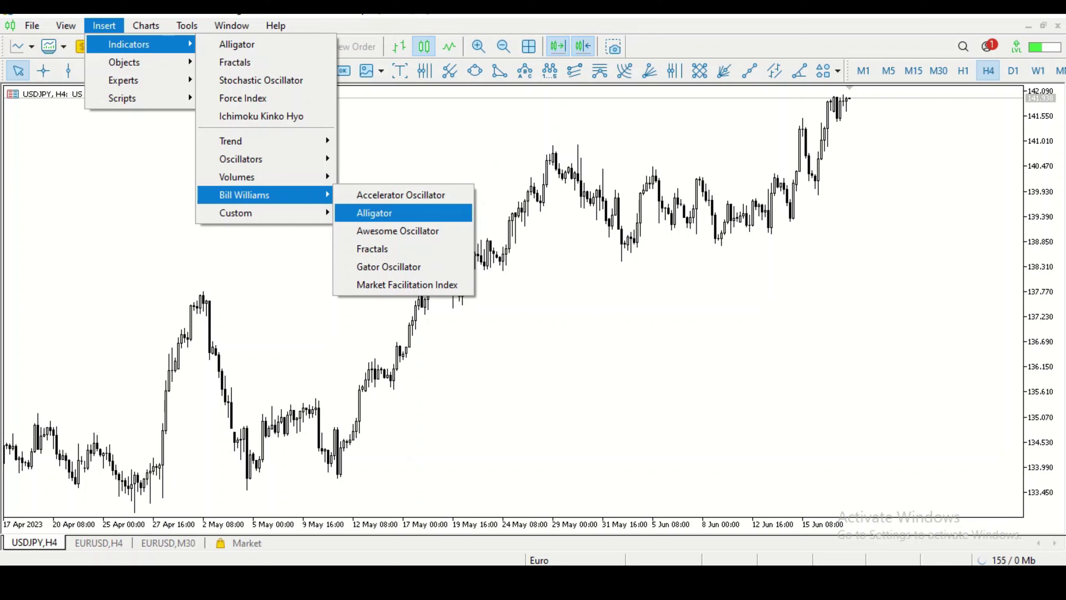
pyautogui.press('Up')
pyautogui.press('Down')
pyautogui.press('Return')
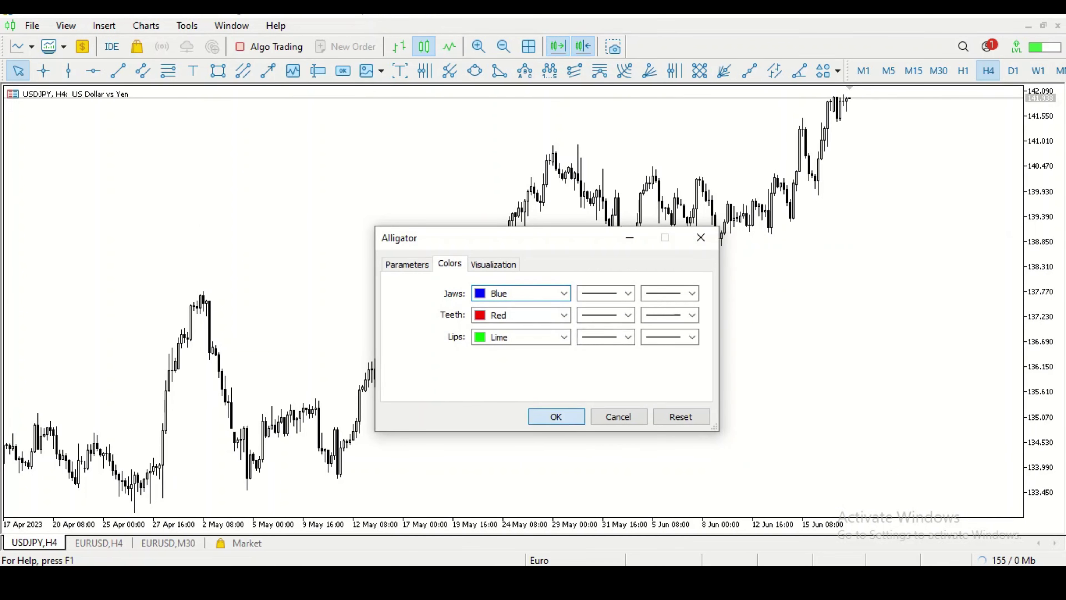
pyautogui.click(552, 417)
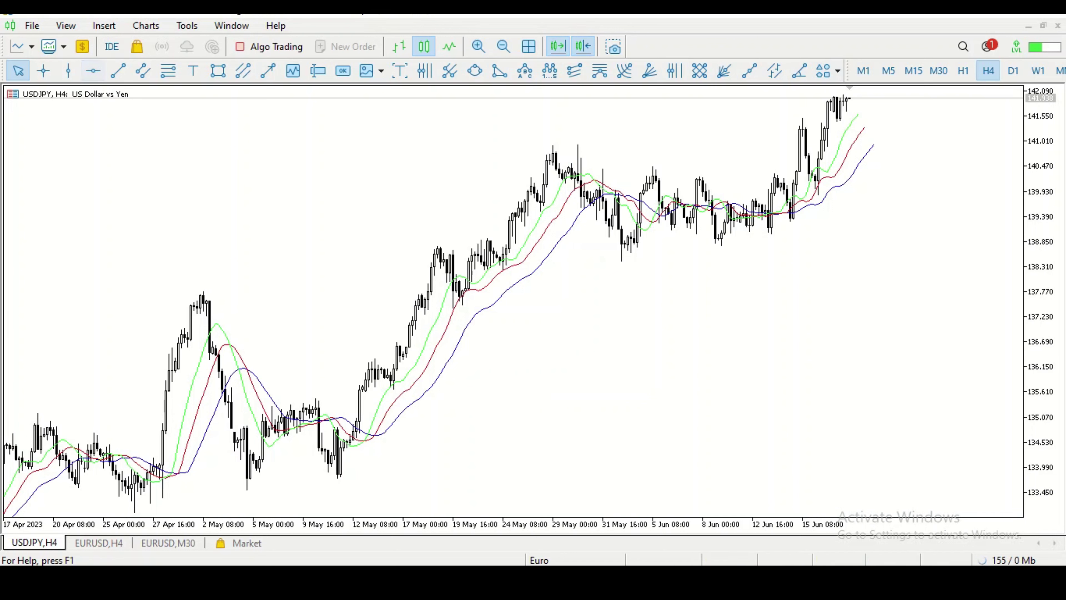
# Add the Bill Williams Fractals indicator in gray to the USDJPY H4 chart
pyautogui.click(103, 25)
pyautogui.moveTo(128, 44)
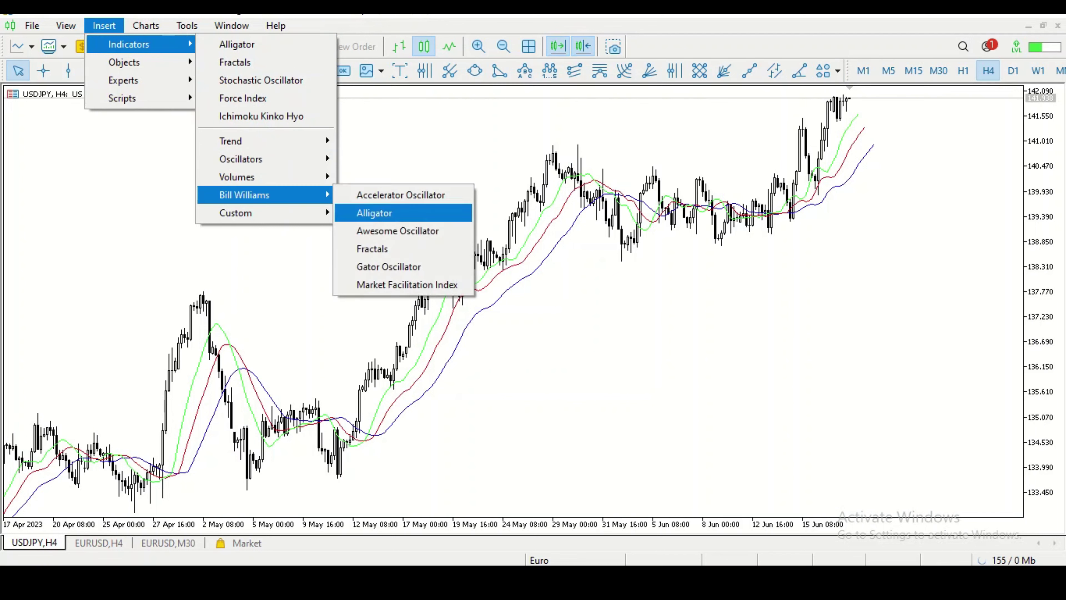
pyautogui.press('Down')
pyautogui.press('Down')
pyautogui.press('Return')
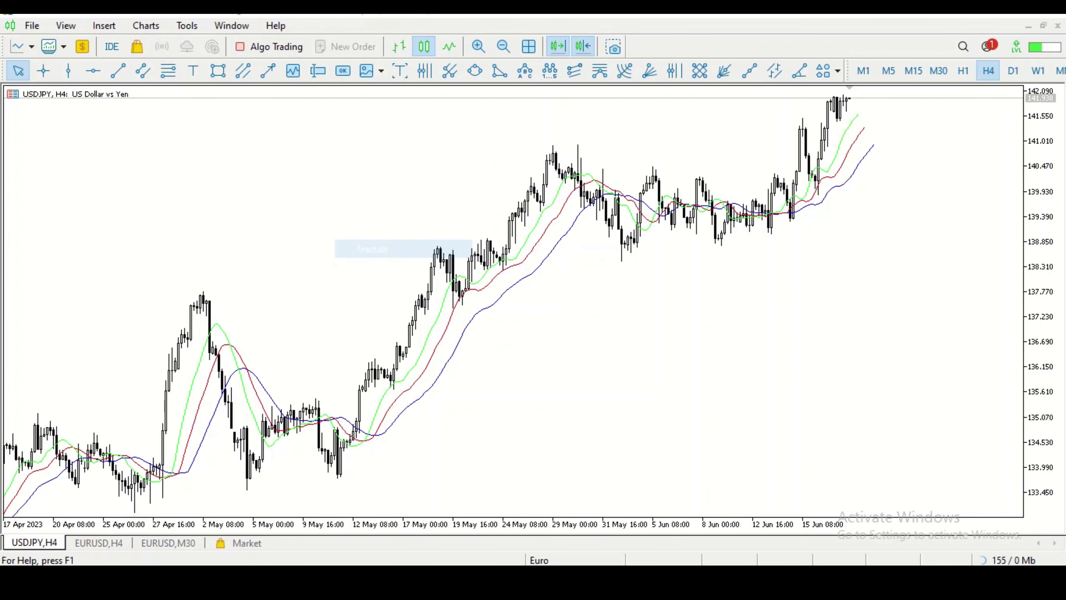
pyautogui.hotkey('ctrl', 'Tab')
pyautogui.hotkey('ctrl', 'shift', 'Tab')
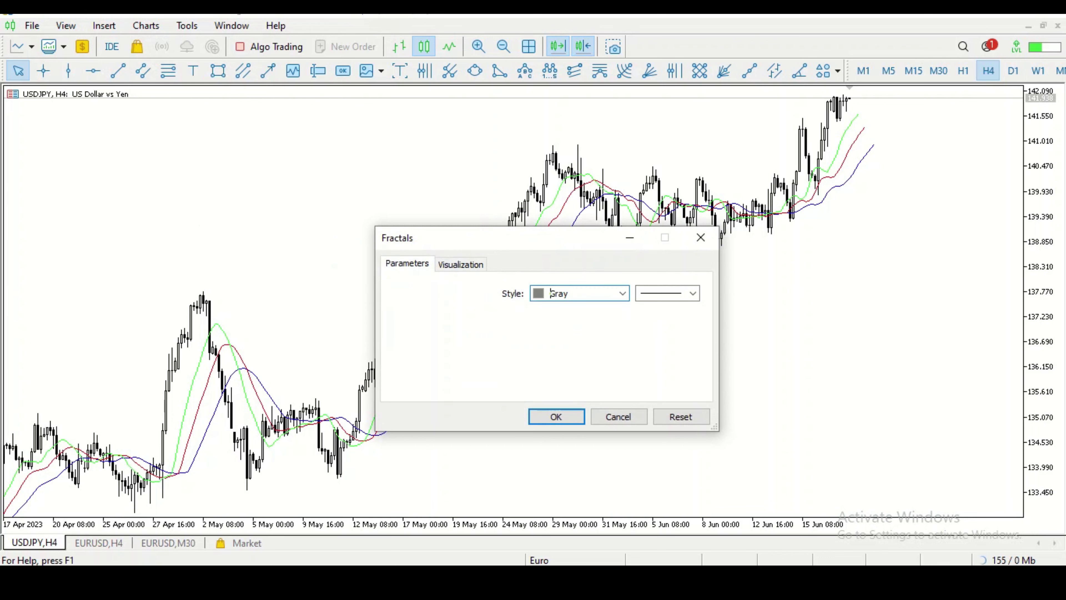
pyautogui.press('Return')
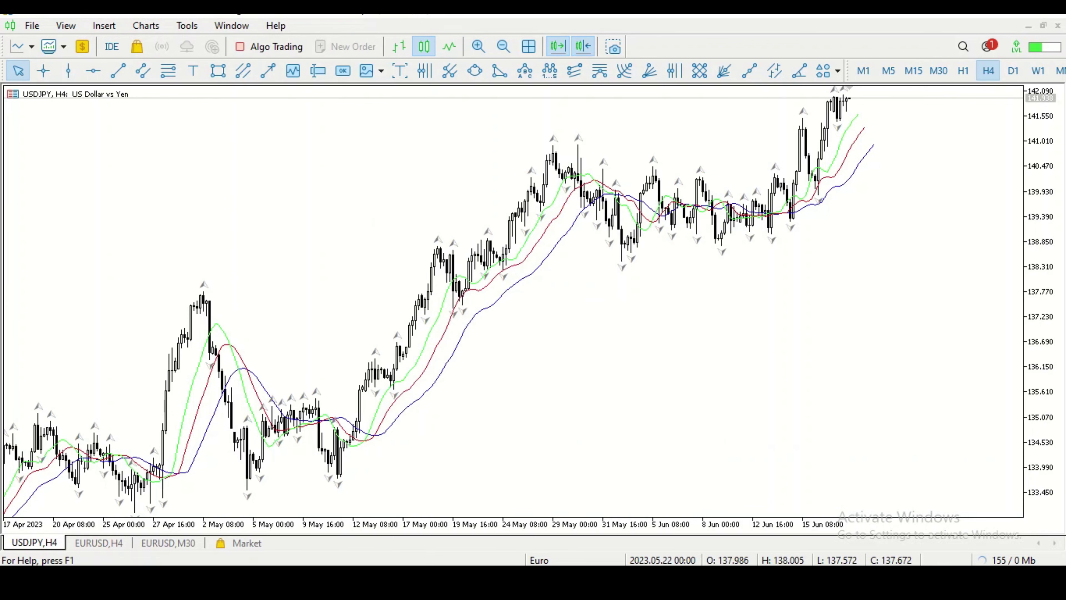
pyautogui.moveTo(460, 303)
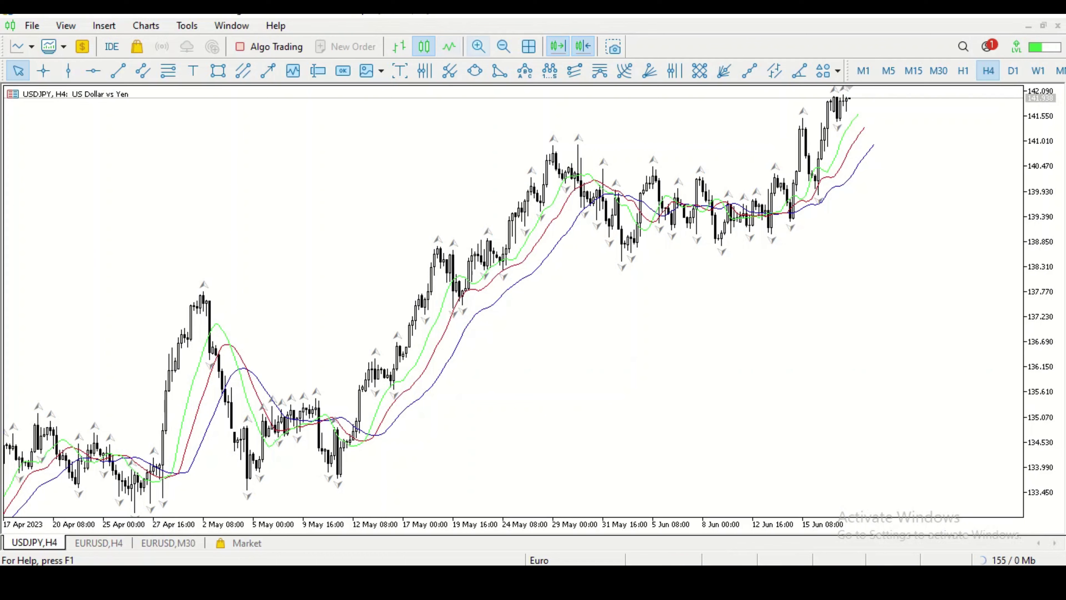
pyautogui.click(478, 46)
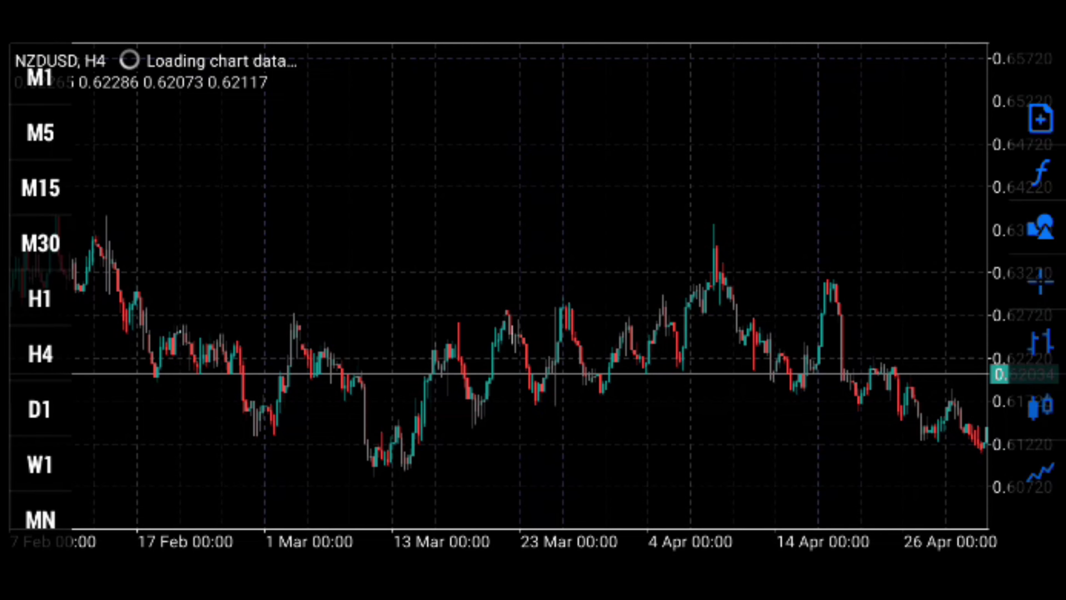
# In the MetaTrader mobile app, add the Alligator indicator with its default parameters to the NZDUSD H4 main chart
pyautogui.click(1041, 172)
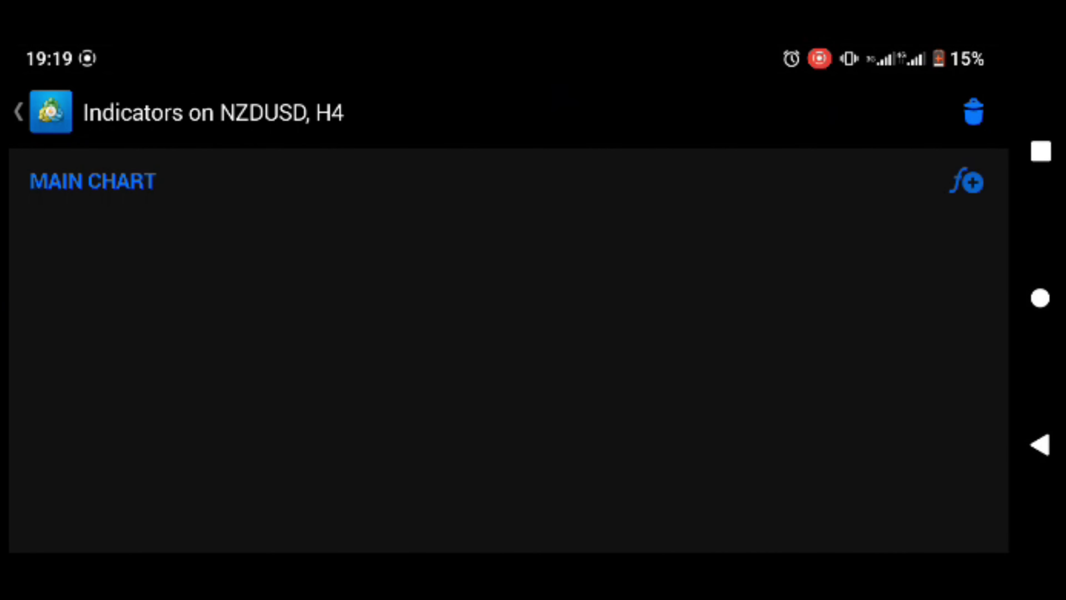
pyautogui.click(967, 181)
pyautogui.scroll(-15, 509, 350)
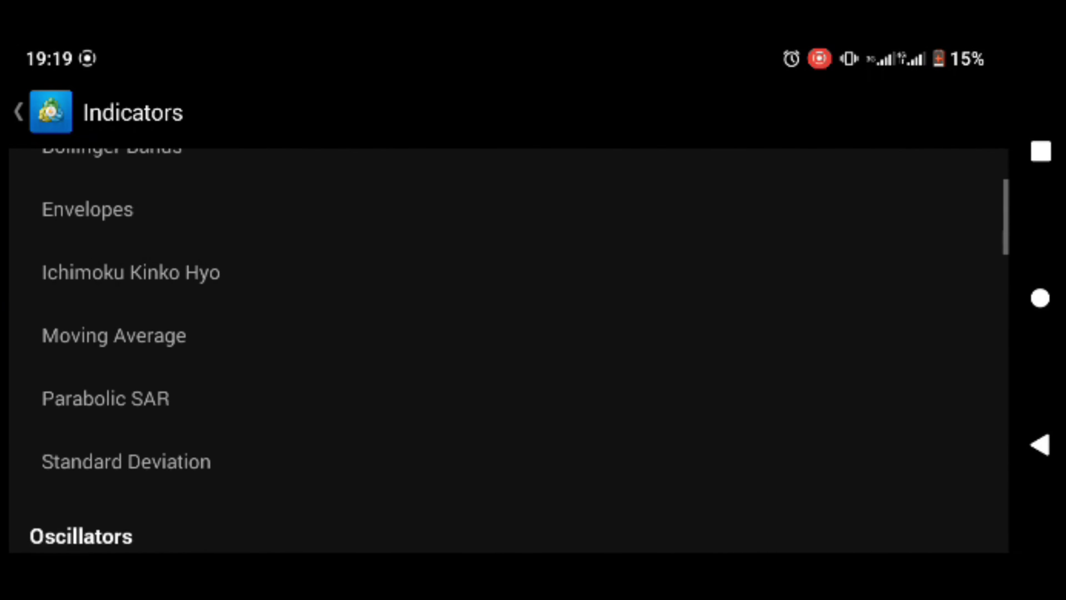
pyautogui.scroll(-6, 509, 351)
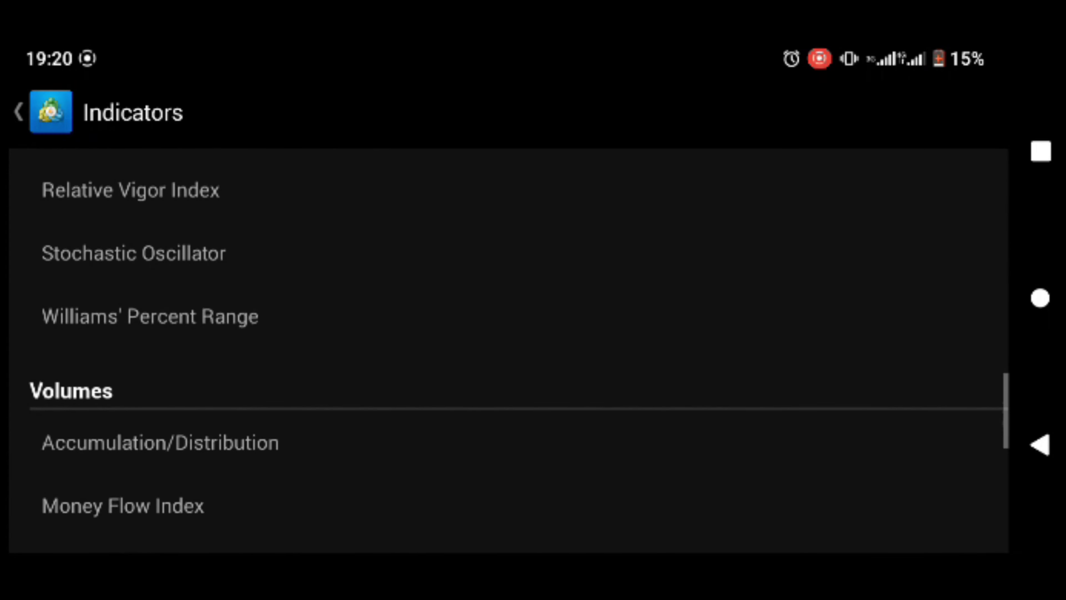
pyautogui.scroll(-5, 509, 351)
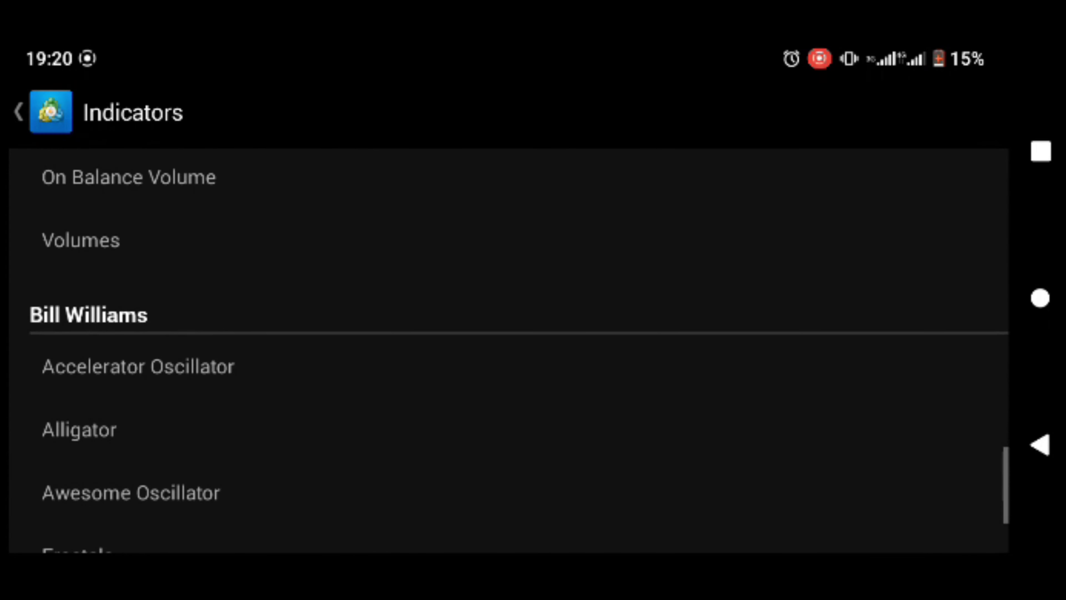
pyautogui.click(79, 361)
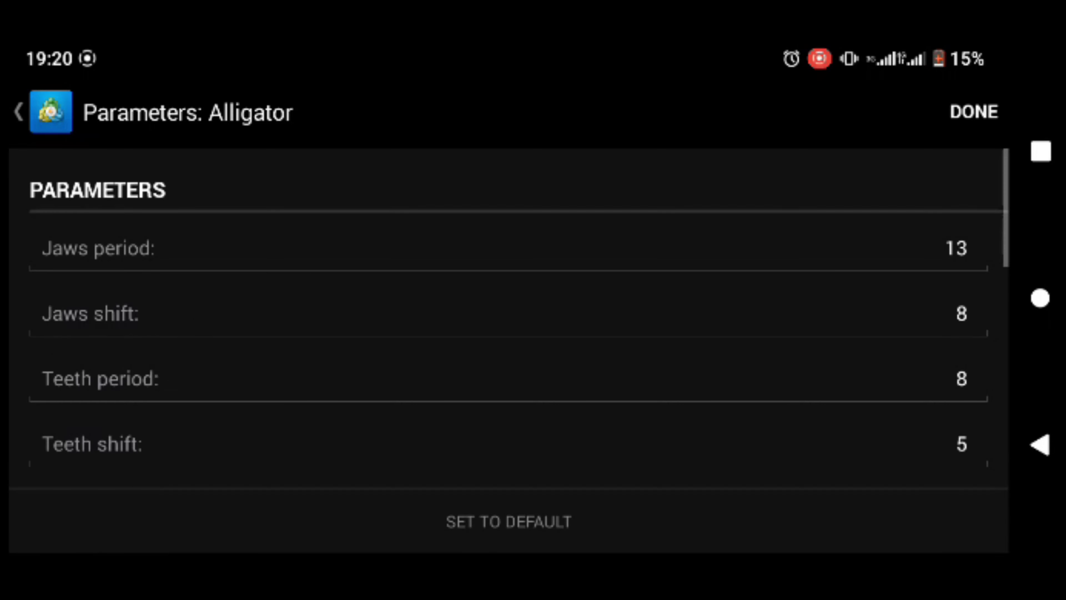
pyautogui.click(973, 112)
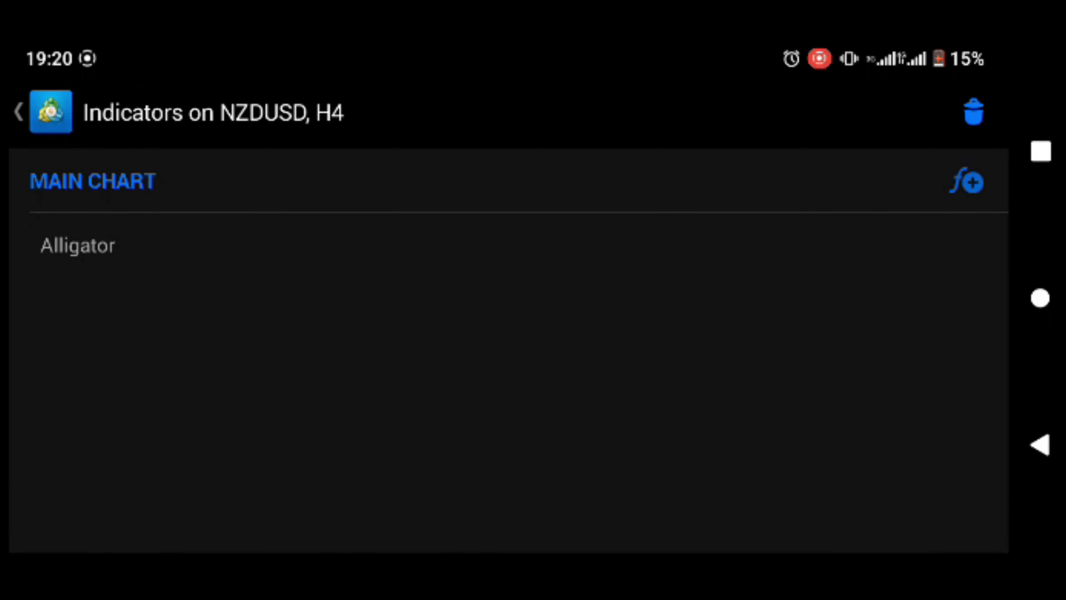
# Add the Bill Williams Fractals indicator to the NZDUSD H4 main chart and return to the chart
pyautogui.click(967, 182)
pyautogui.click(131, 433)
pyautogui.scroll(-8, 509, 319)
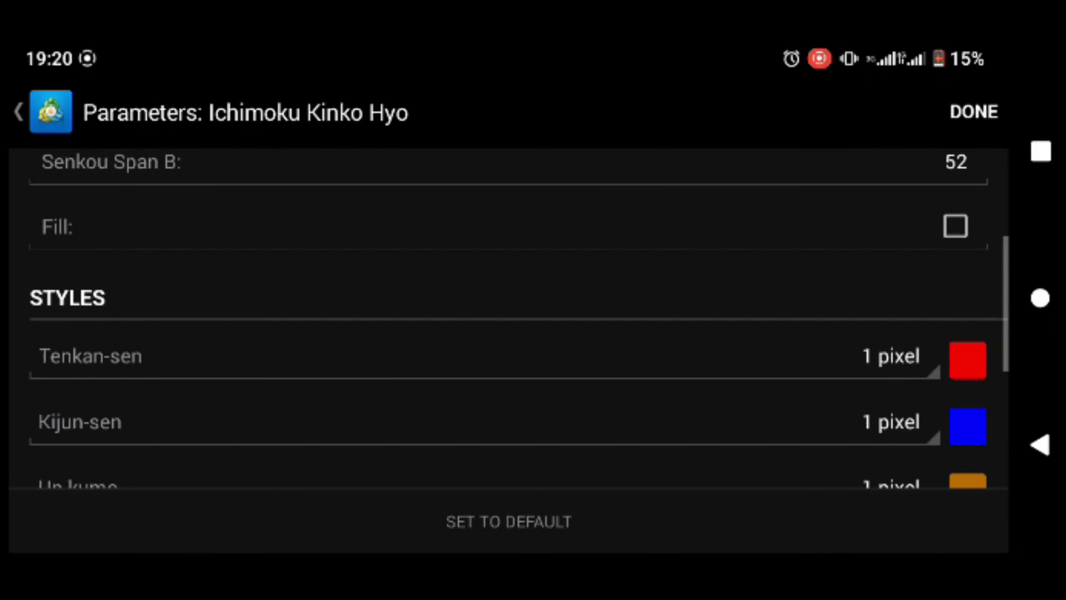
pyautogui.click(1039, 444)
pyautogui.scroll(-15, 509, 350)
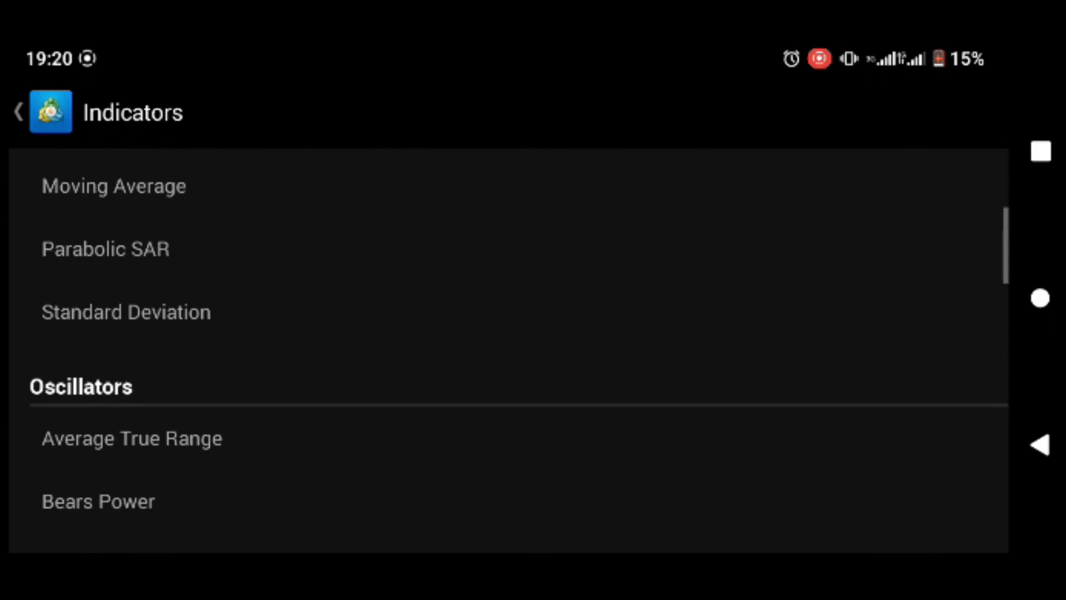
pyautogui.scroll(-10, 509, 349)
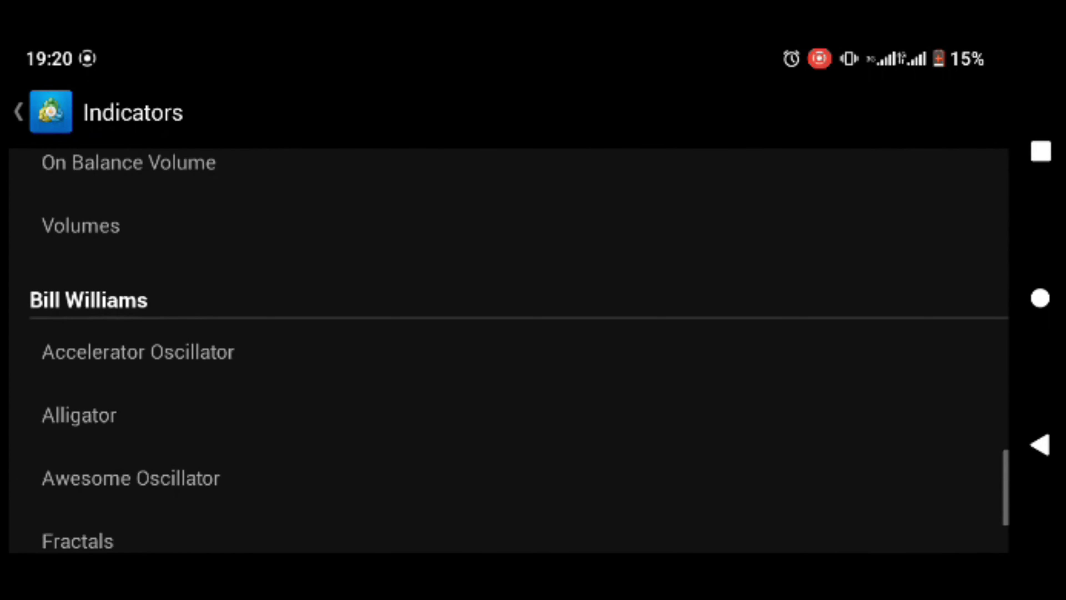
pyautogui.click(78, 423)
pyautogui.click(973, 109)
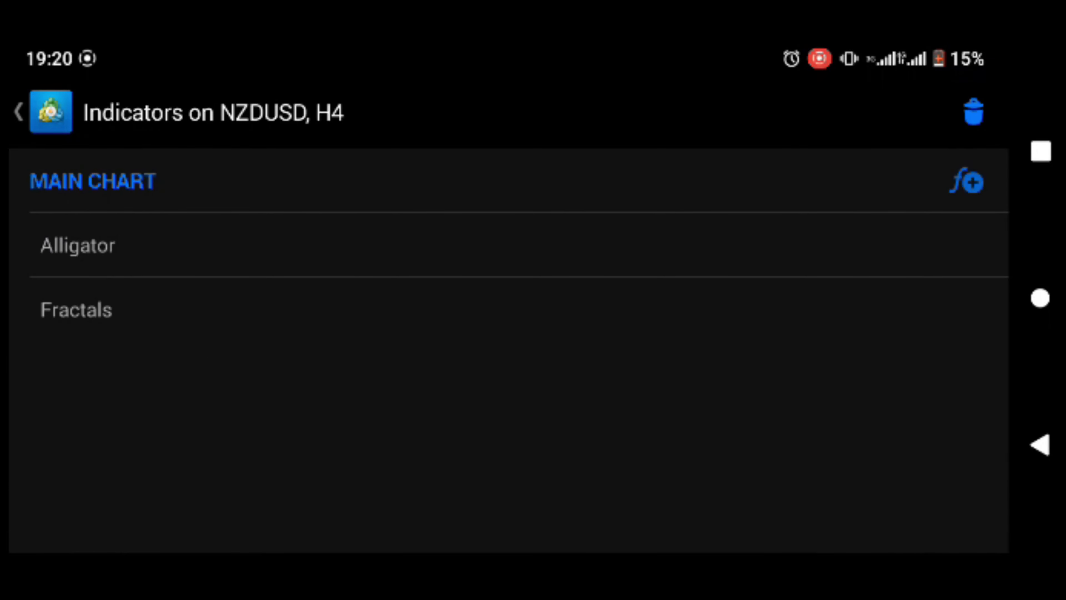
pyautogui.click(1040, 444)
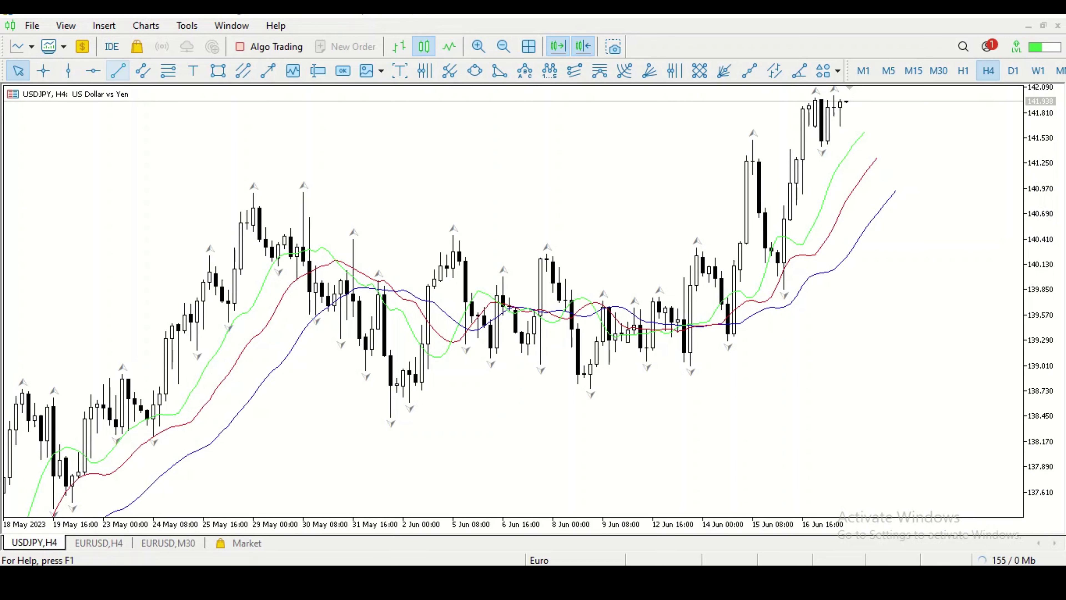
# In desktop MetaTrader, review the jaws, teeth and lips colors in the Alligator's settings on the USDJPY chart
pyautogui.press('Escape')
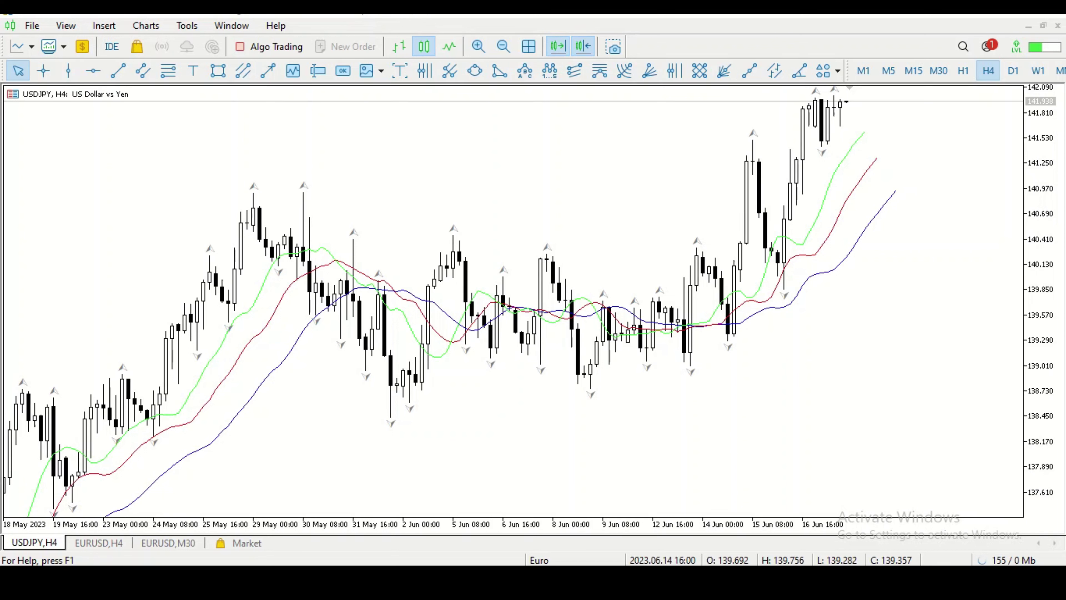
pyautogui.moveTo(479, 245); pyautogui.dragTo(191, 96)
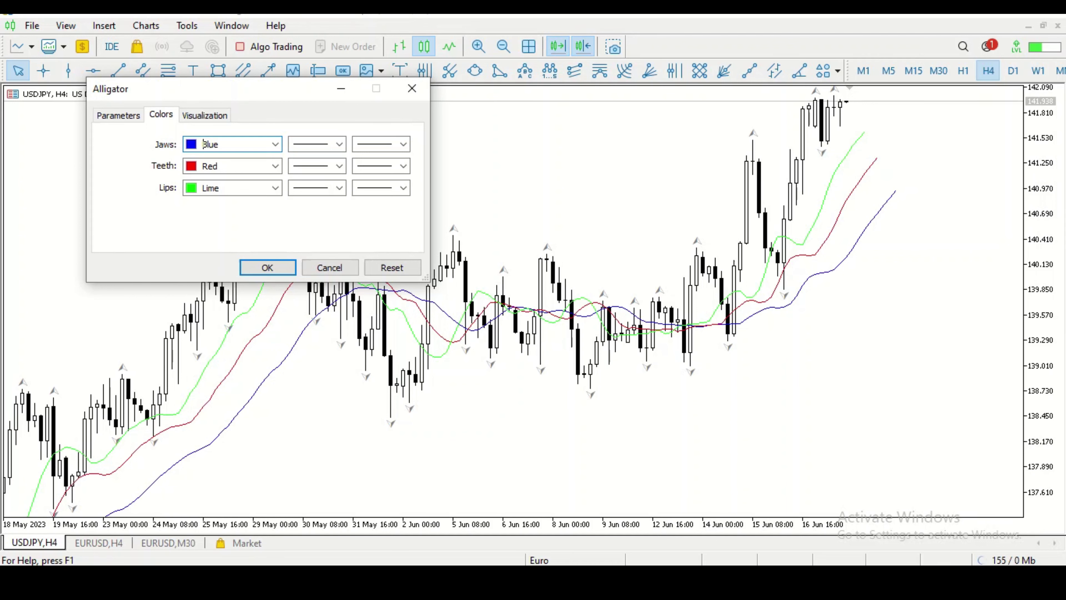
pyautogui.moveTo(179, 94); pyautogui.dragTo(154, 31)
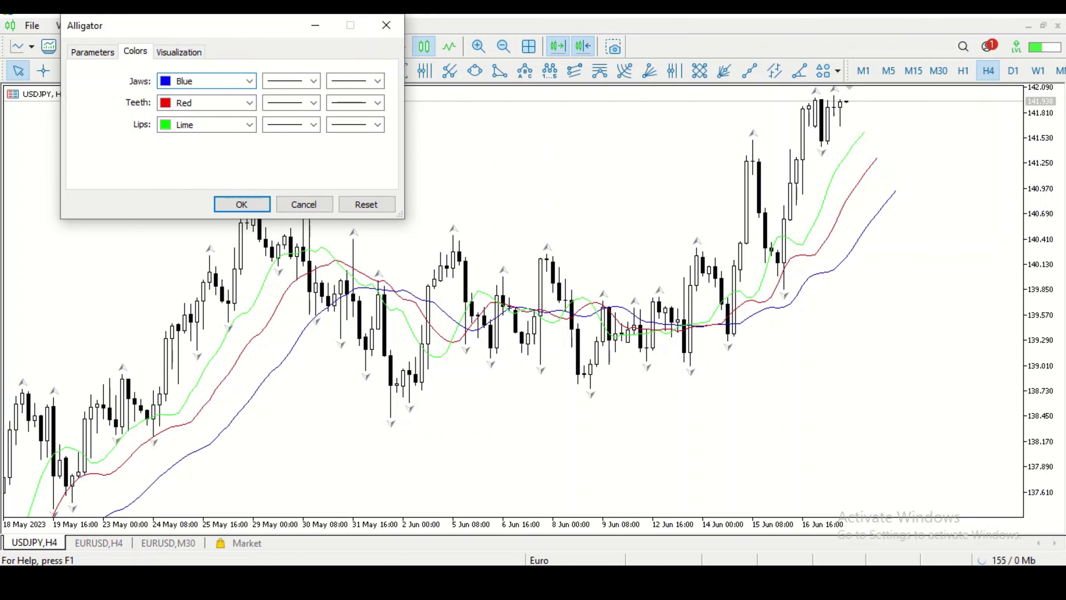
pyautogui.click(242, 204)
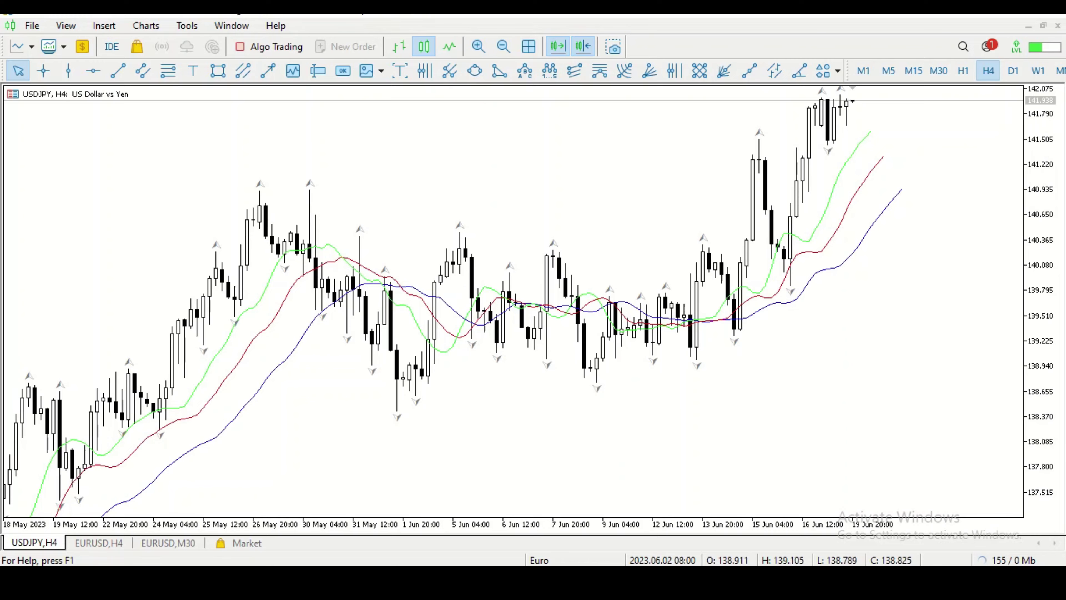
# Examine the Alligator lines and fractals around the mid-June upswing on the USDJPY chart with the crosshair
pyautogui.moveTo(420, 301); pyautogui.dragTo(789, 300)
pyautogui.scroll(-5, 512, 302)
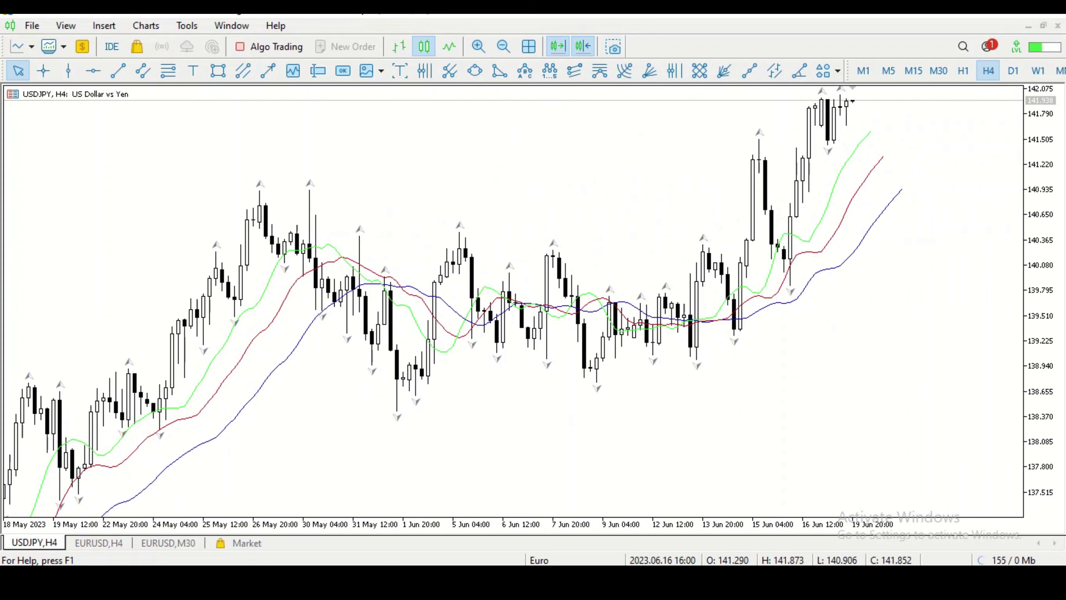
pyautogui.click(43, 71)
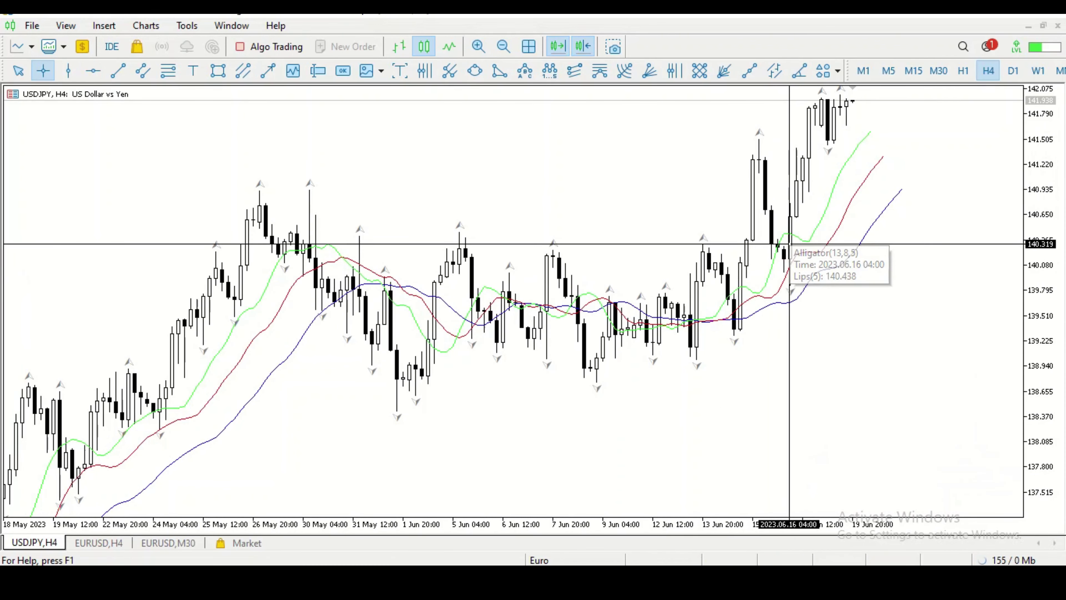
pyautogui.moveTo(780, 293)
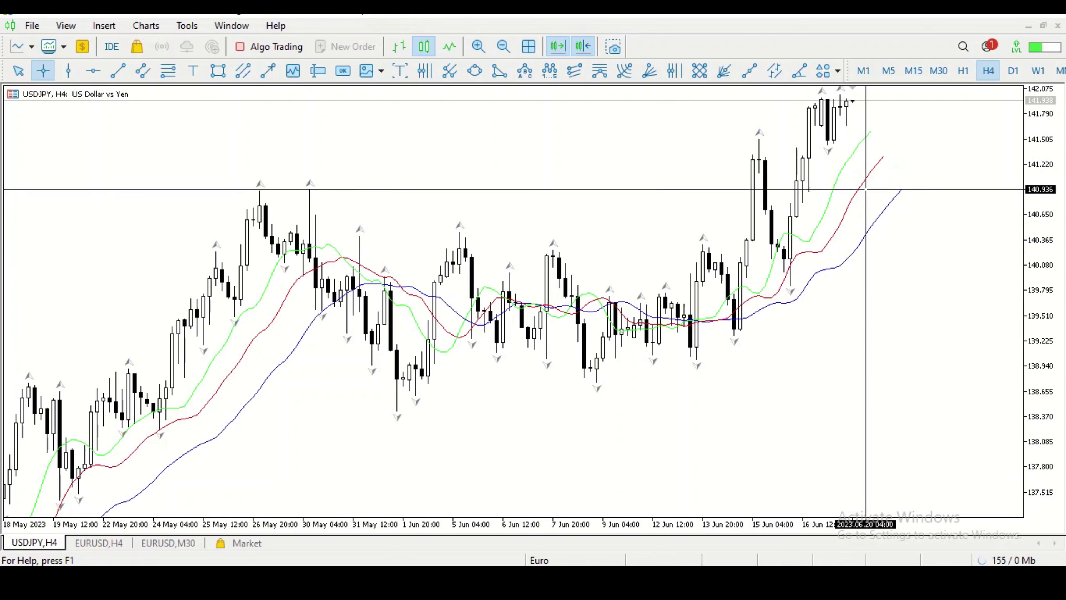
pyautogui.rightClick(580, 202)
# Switch the USDJPY chart to the M15 timeframe
pyautogui.rightClick(532, 202)
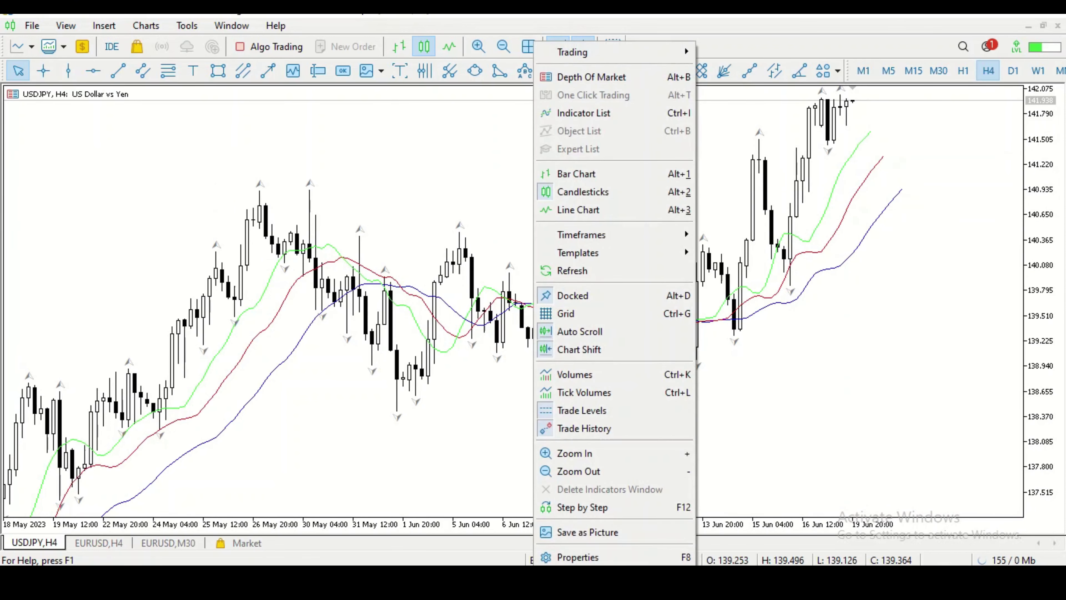
pyautogui.press('Escape')
pyautogui.click(913, 70)
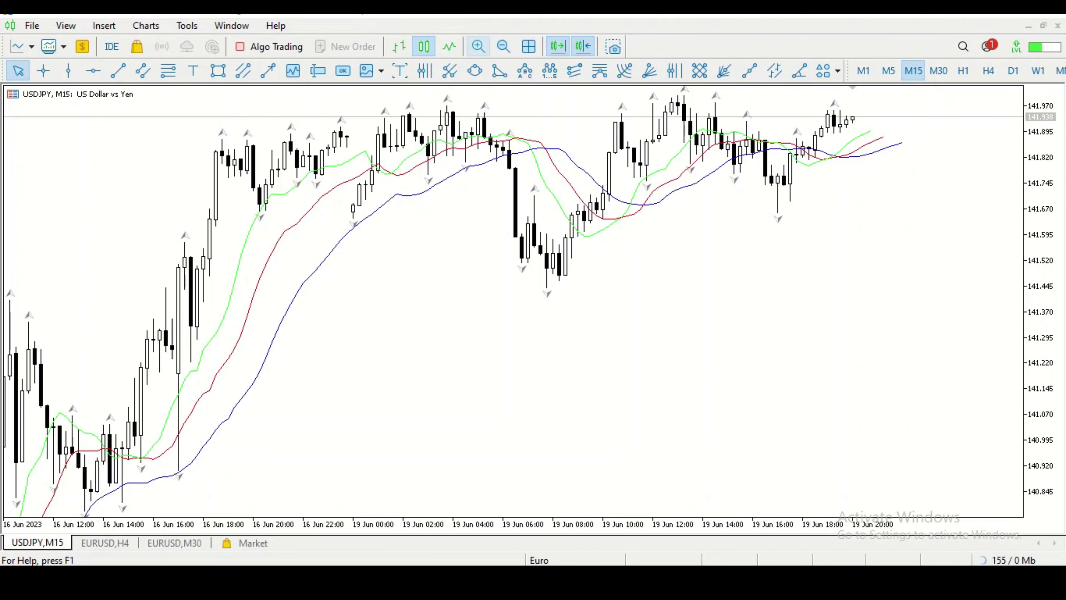
# Mark 16 June 2023 15:15 on the USDJPY M15 chart with a vertical line
pyautogui.scroll(10, 588, 300)
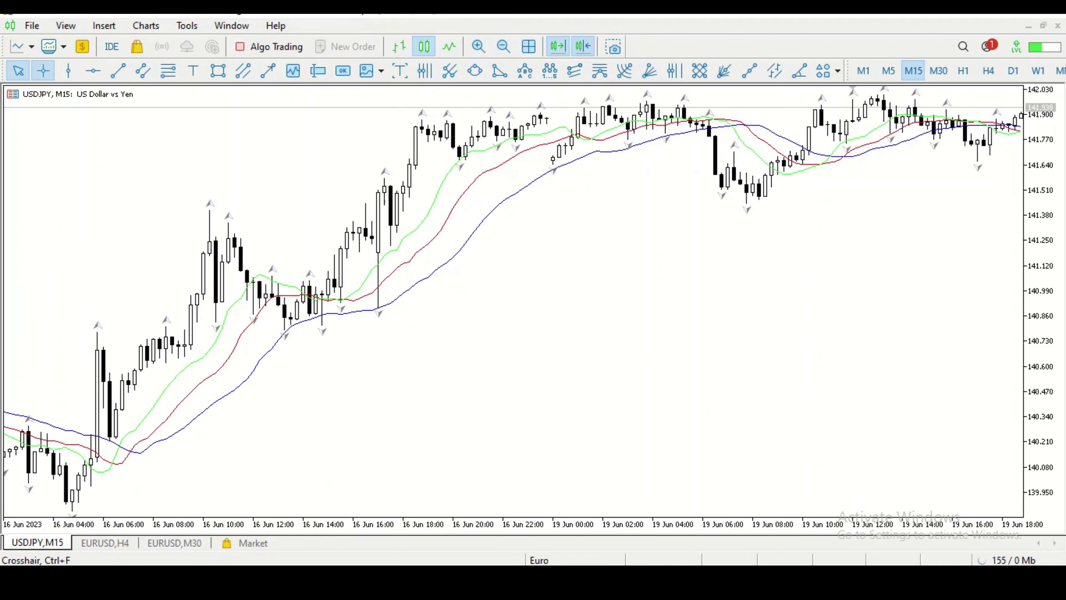
pyautogui.click(43, 71)
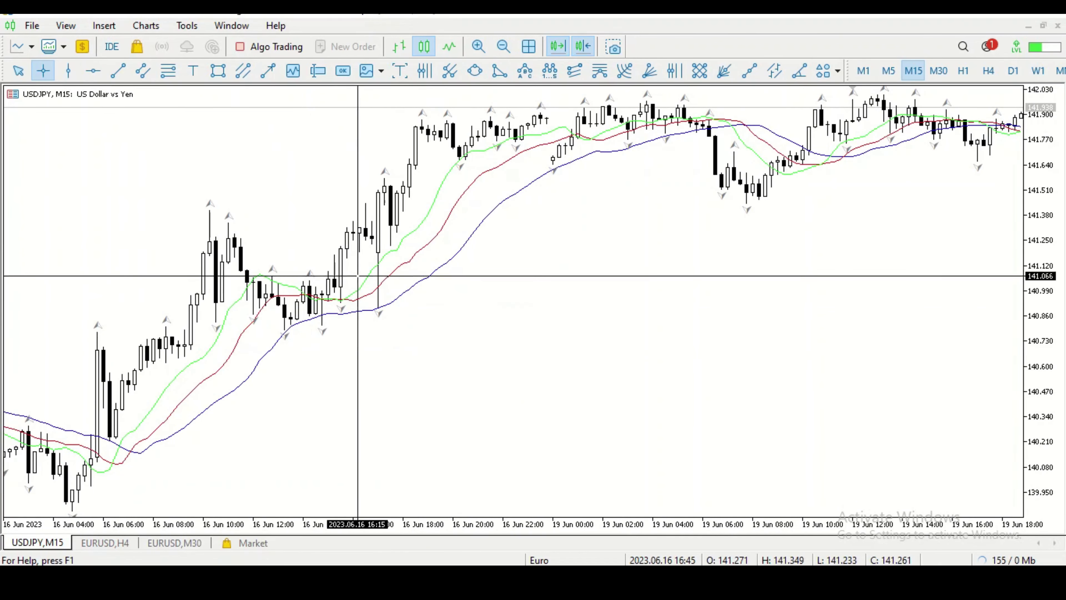
pyautogui.rightClick(386, 336)
pyautogui.press('Escape')
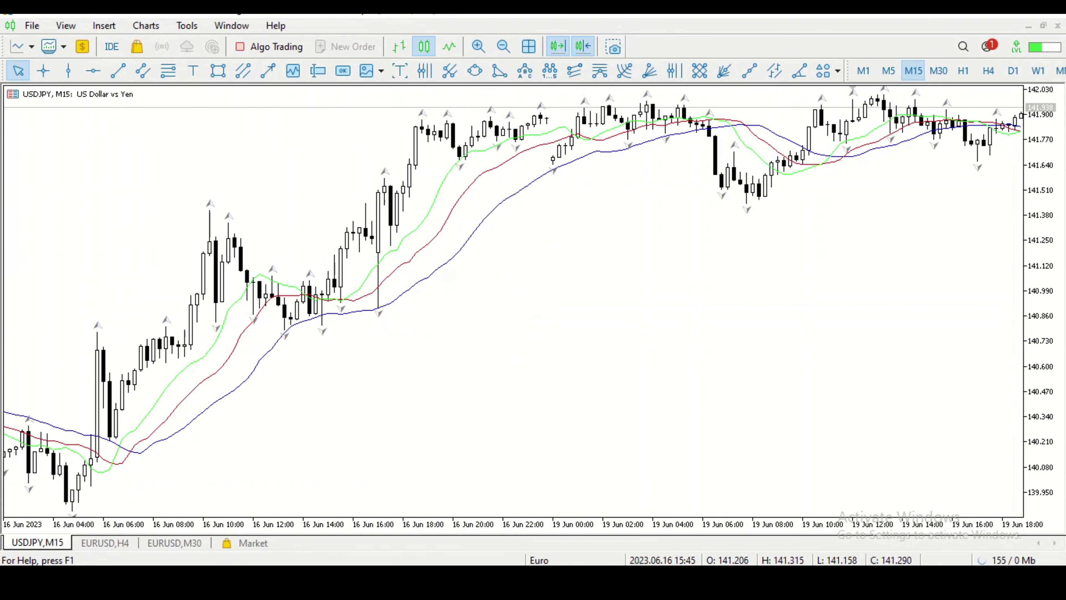
pyautogui.moveTo(343, 335); pyautogui.dragTo(498, 336)
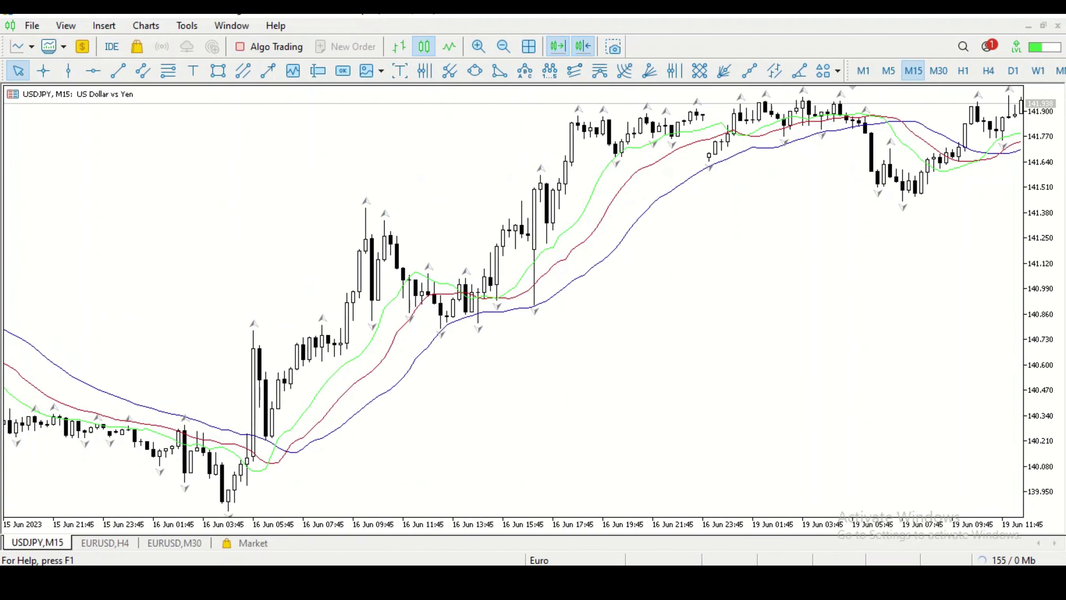
pyautogui.click(504, 46)
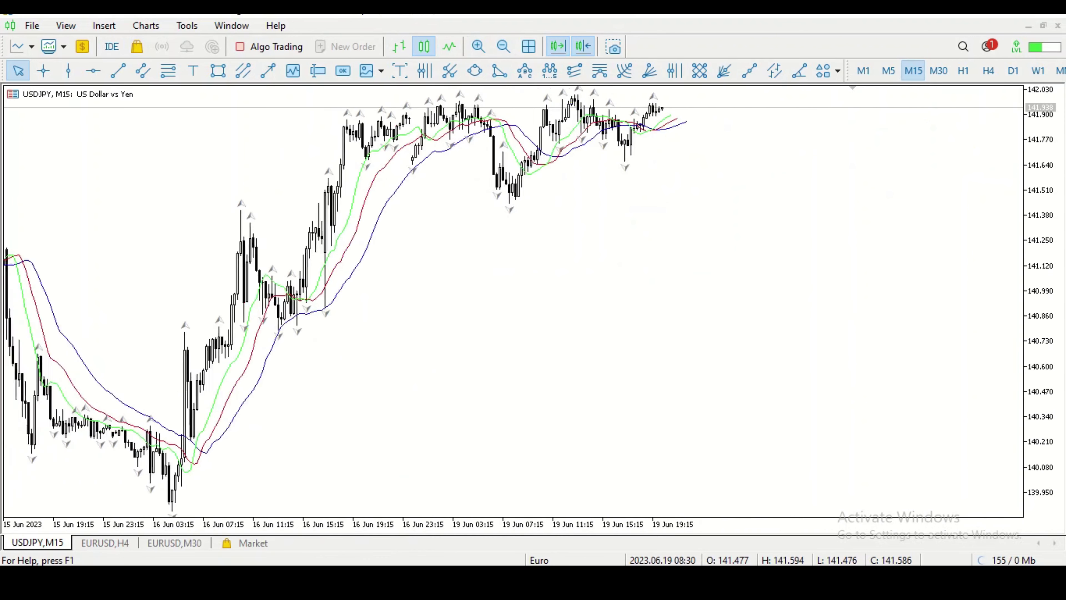
pyautogui.moveTo(519, 294); pyautogui.dragTo(675, 294)
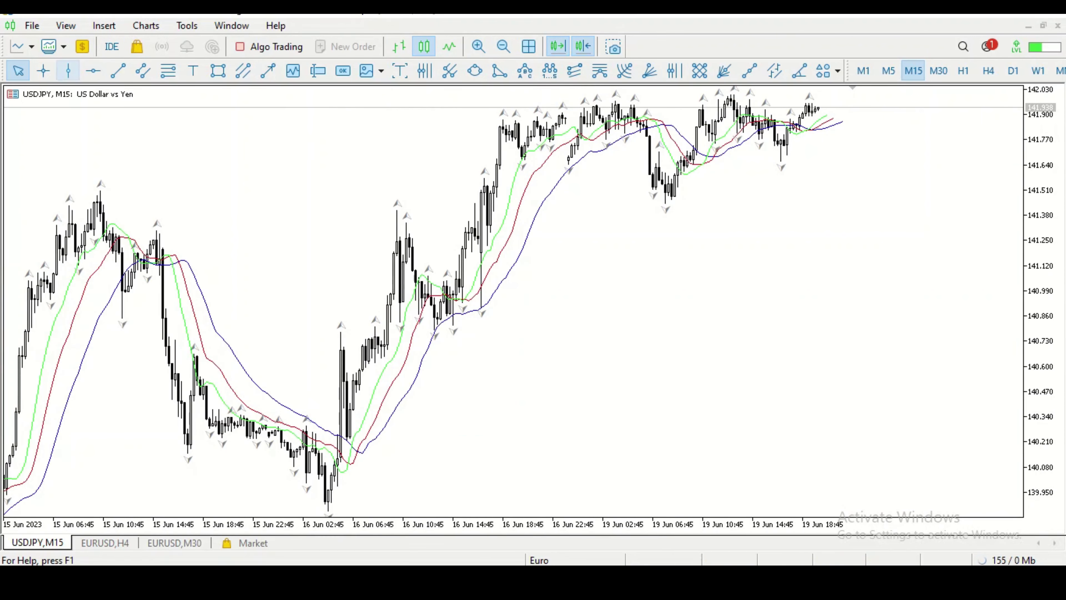
pyautogui.click(43, 71)
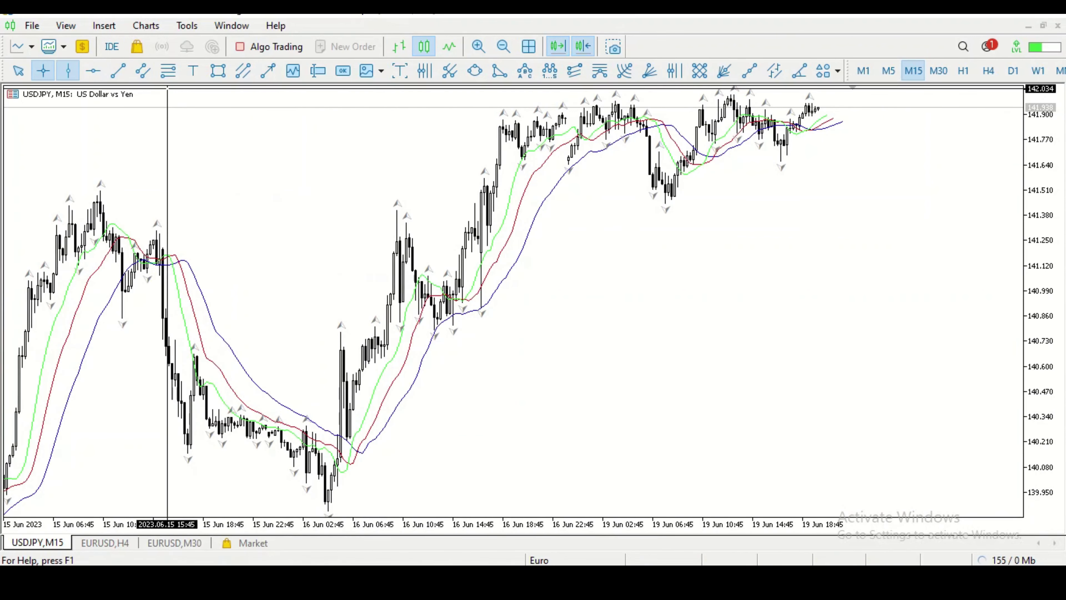
pyautogui.click(68, 71)
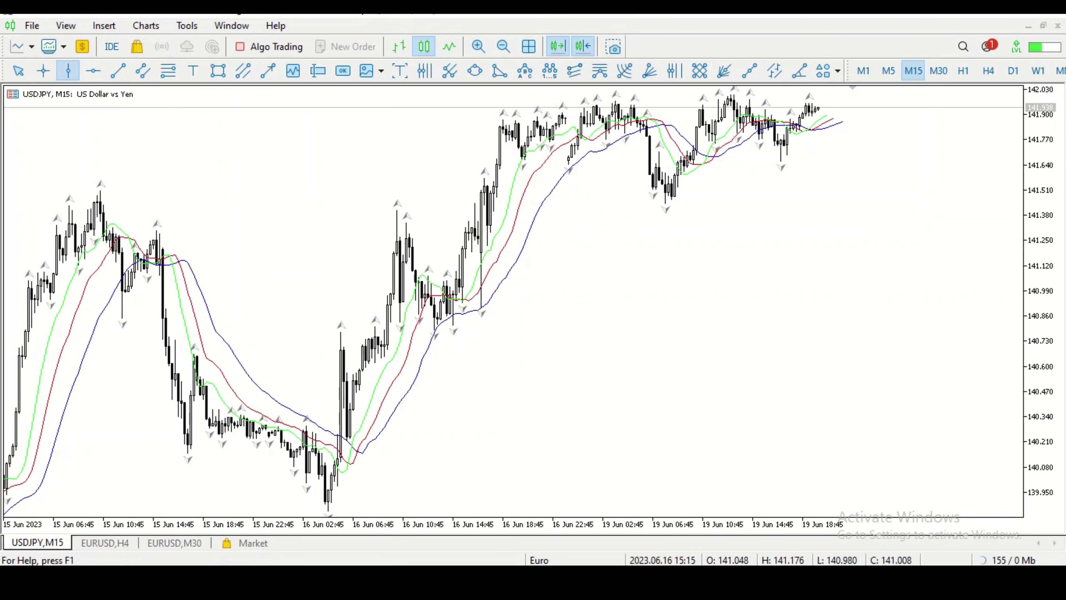
pyautogui.click(459, 294)
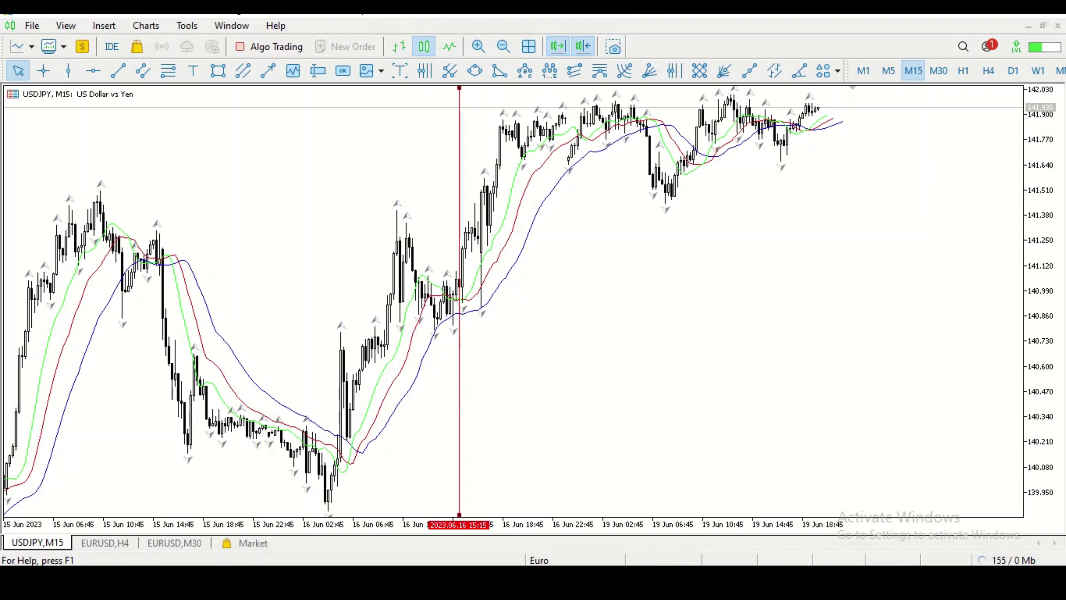
# Measure the rise after the vertical line and the 16 June pullback before it with the crosshair
pyautogui.click(478, 46)
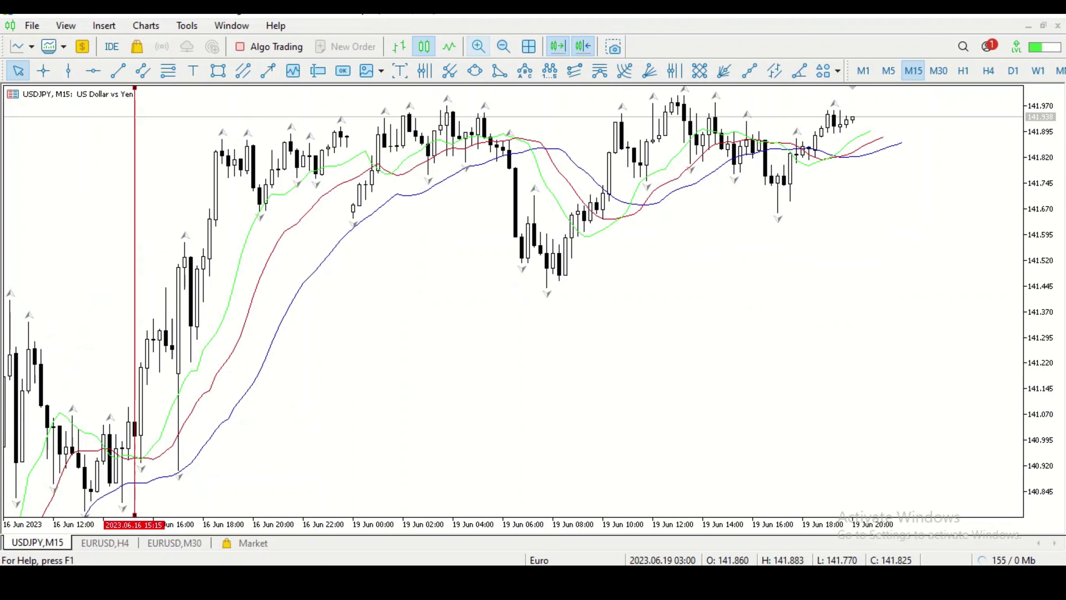
pyautogui.moveTo(115, 294); pyautogui.dragTo(583, 294)
pyautogui.moveTo(383, 294); pyautogui.dragTo(459, 294)
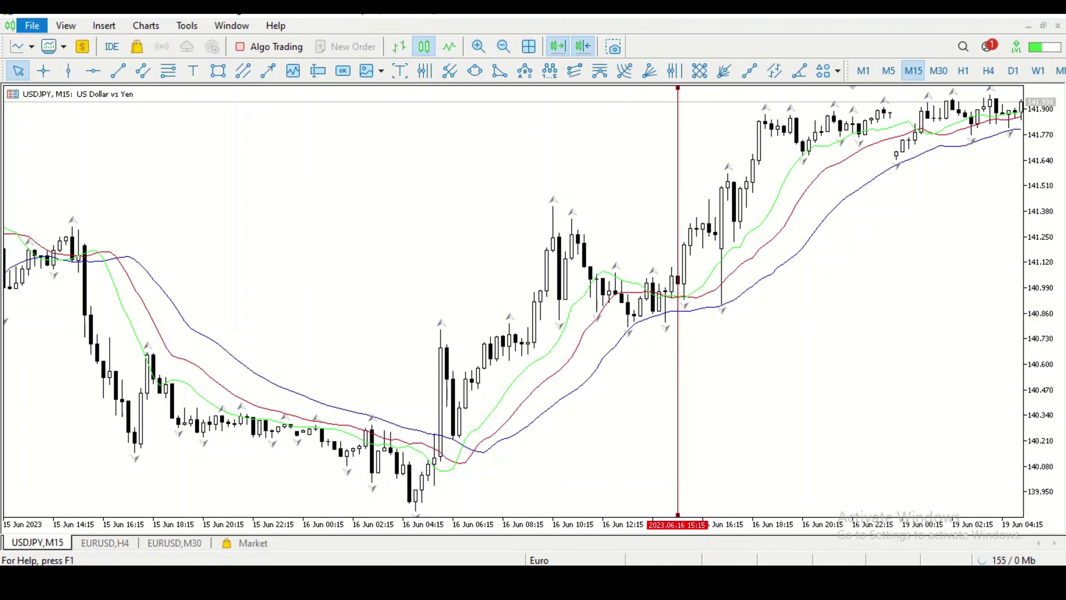
pyautogui.click(44, 70)
pyautogui.moveTo(679, 279); pyautogui.dragTo(982, 110)
pyautogui.click(44, 71)
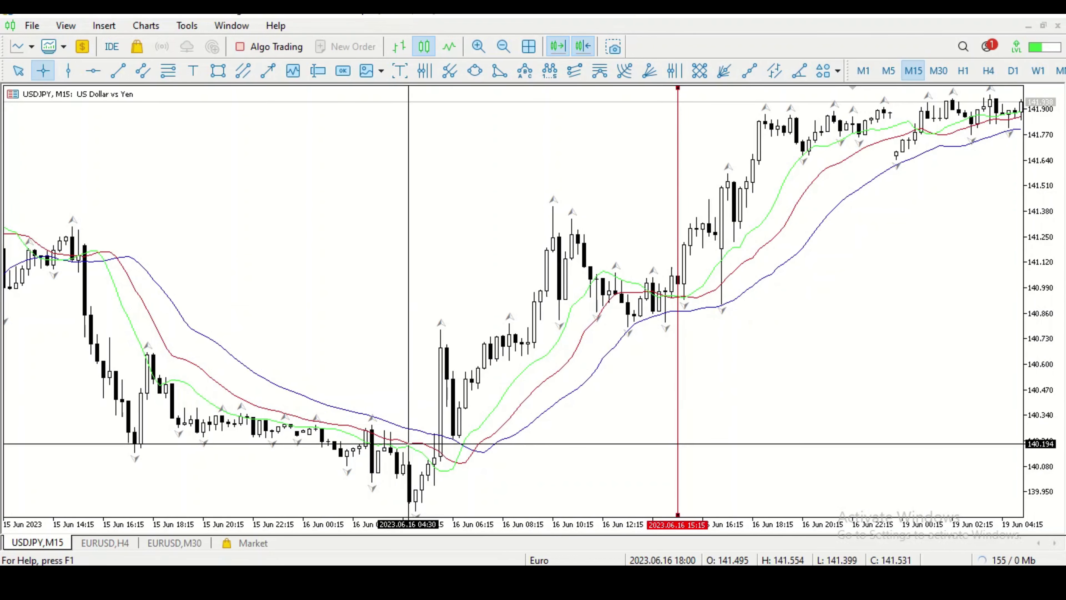
pyautogui.moveTo(566, 222); pyautogui.dragTo(661, 338)
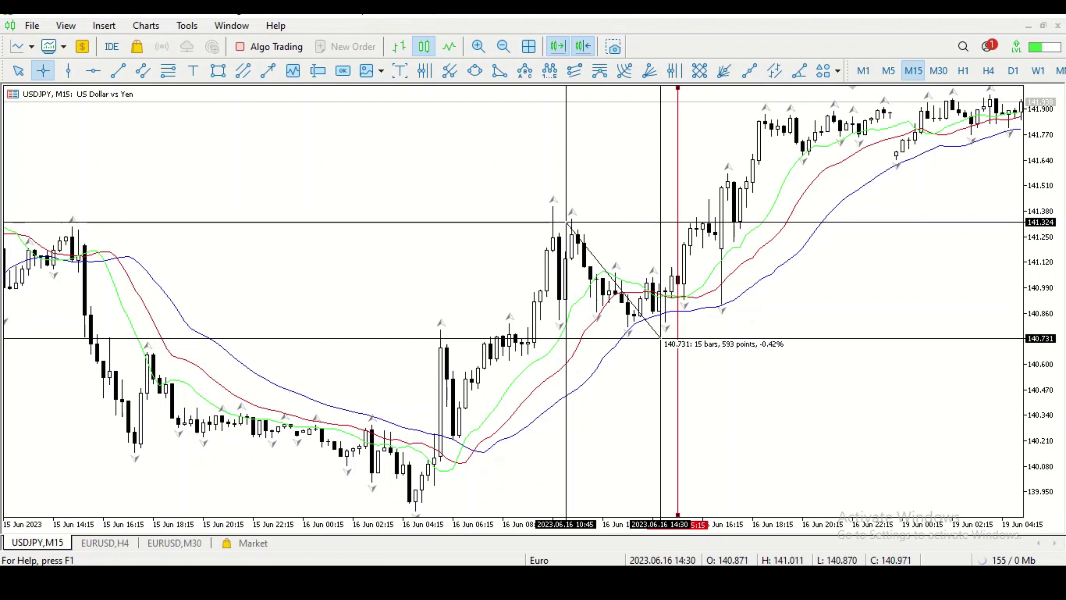
pyautogui.moveTo(660, 338); pyautogui.dragTo(661, 338)
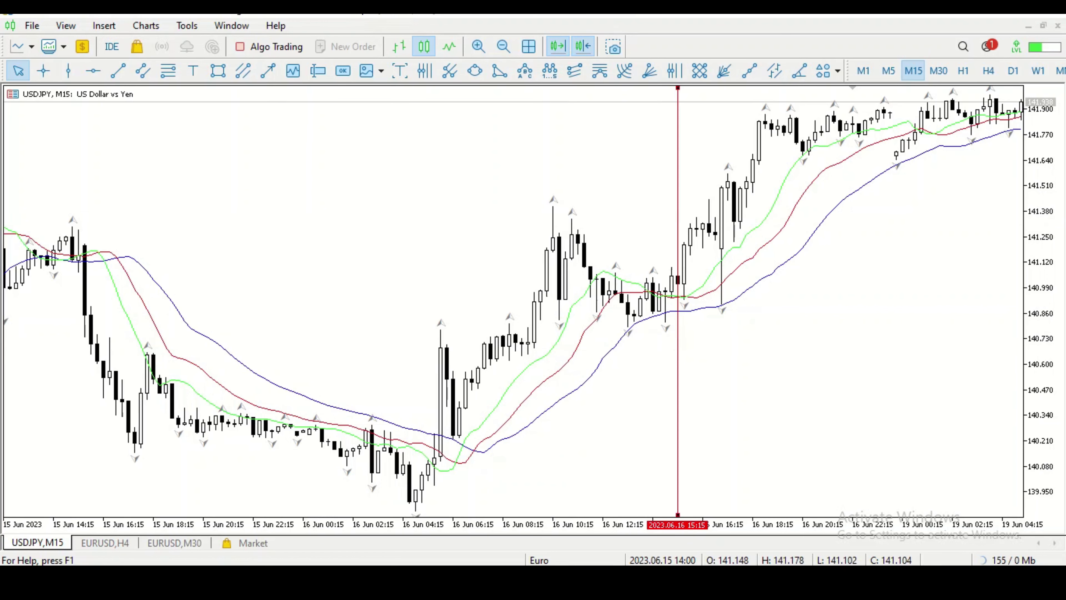
# Examine the Alligator lines, the fractal highs and the fractal lows just before the vertical line with the crosshair
pyautogui.click(43, 70)
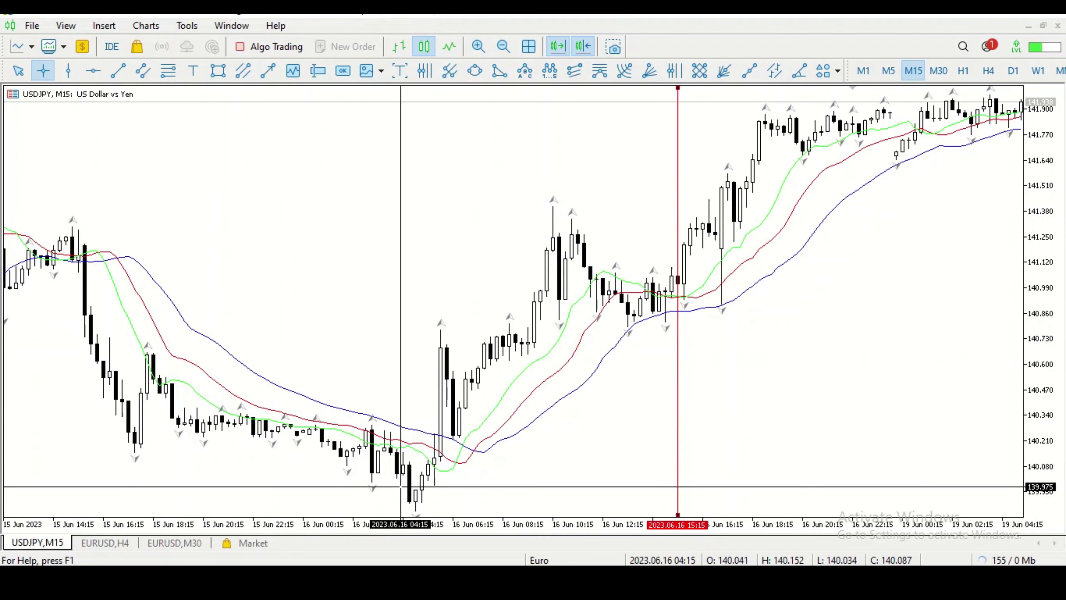
pyautogui.moveTo(552, 209); pyautogui.dragTo(899, 133)
pyautogui.click(43, 71)
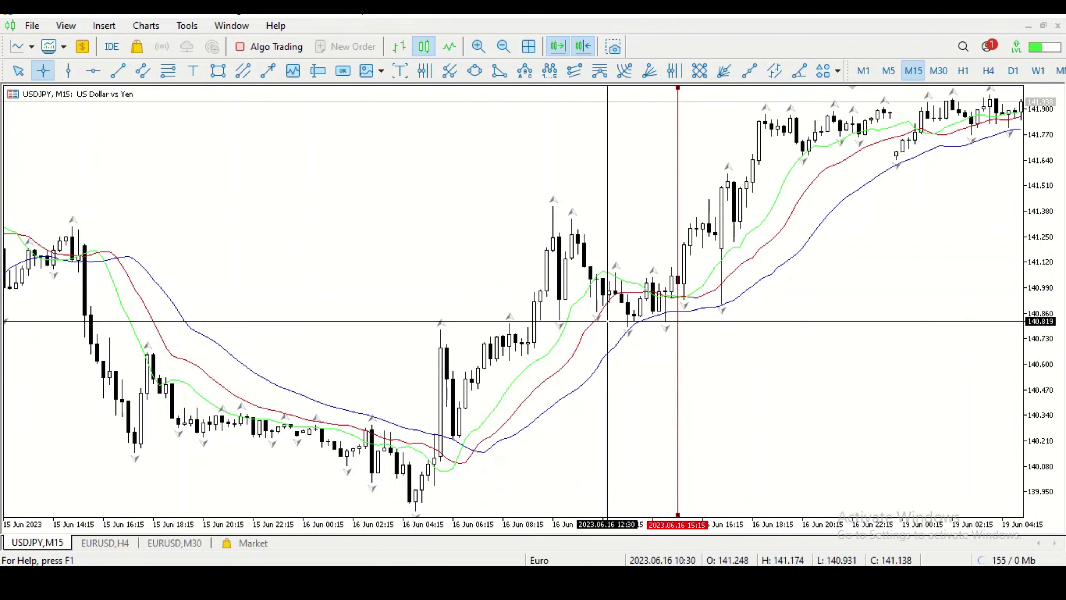
pyautogui.moveTo(617, 303); pyautogui.dragTo(93, 193)
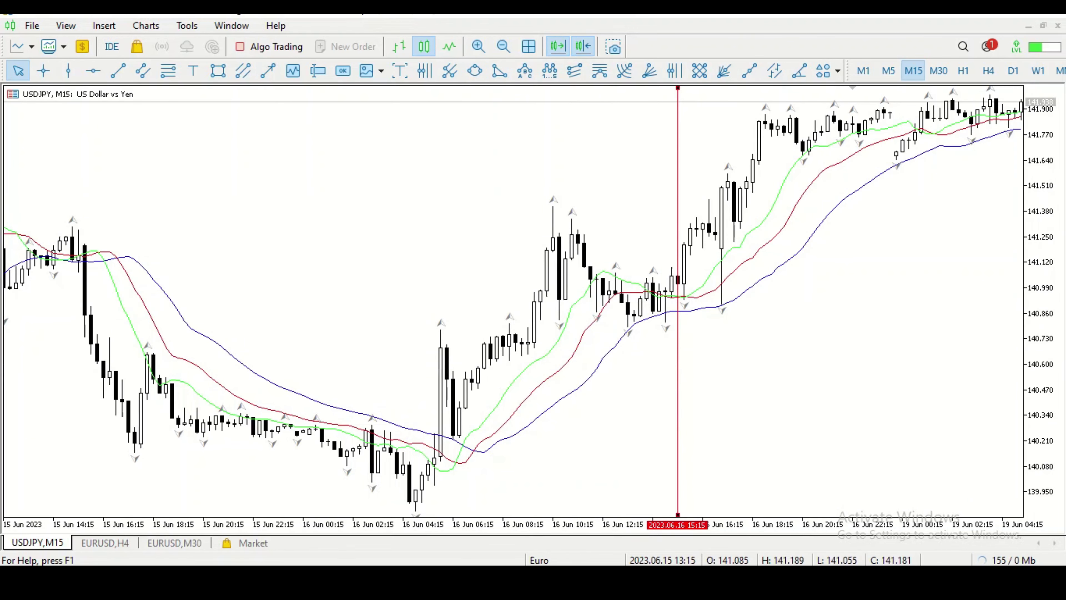
pyautogui.click(43, 70)
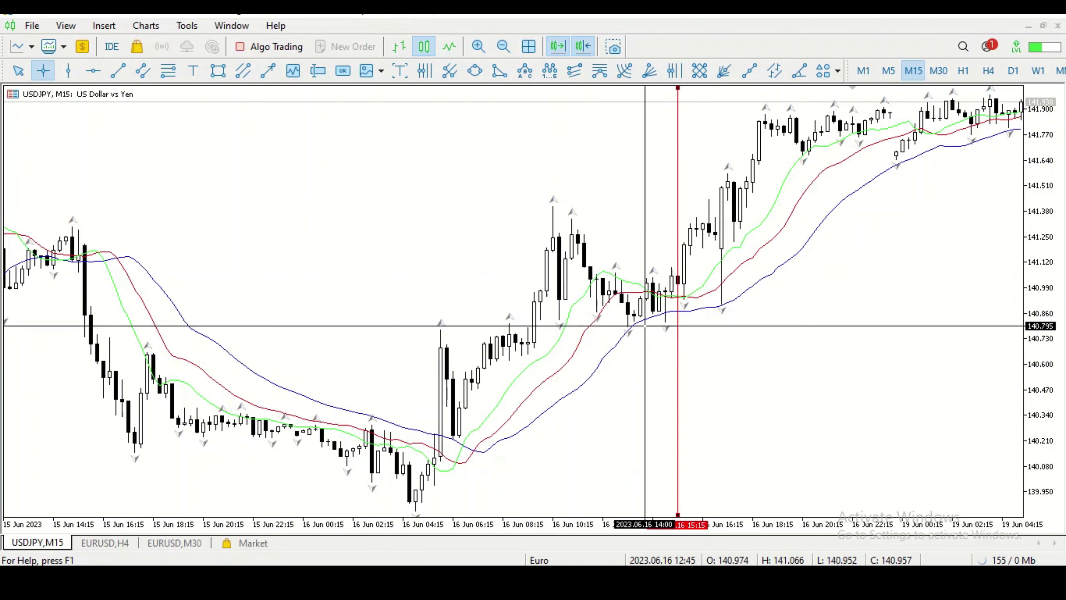
pyautogui.moveTo(670, 310); pyautogui.dragTo(655, 296)
pyautogui.click(44, 71)
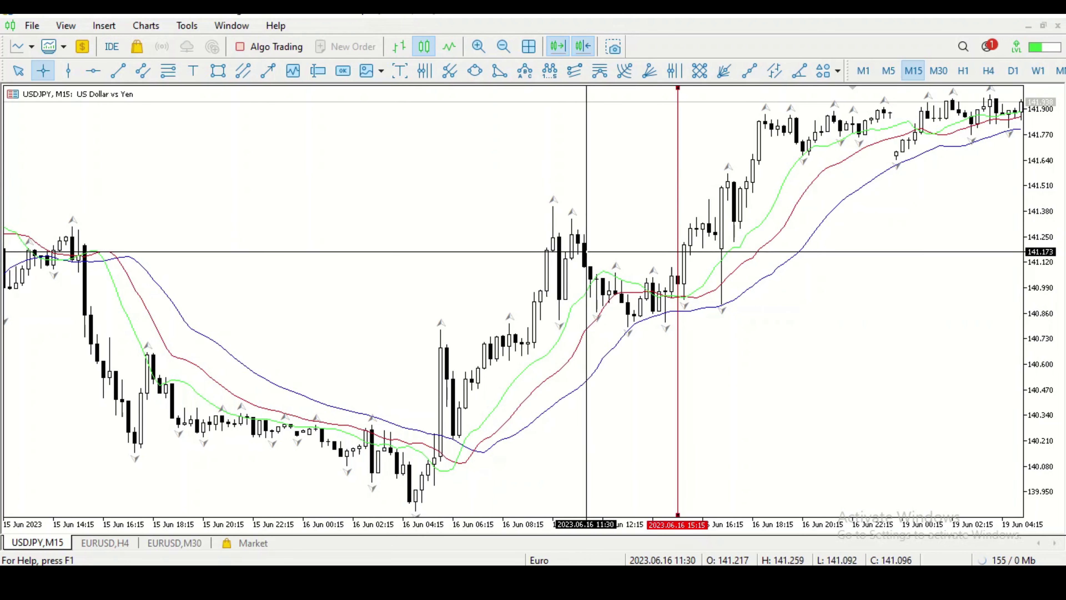
pyautogui.moveTo(651, 322); pyautogui.dragTo(676, 335)
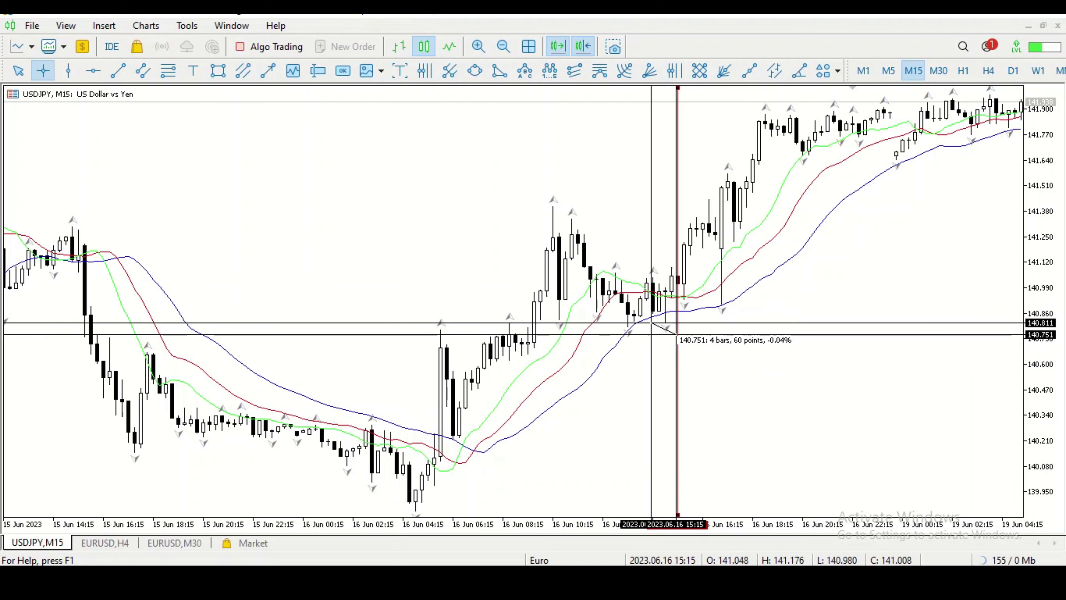
pyautogui.moveTo(677, 335); pyautogui.dragTo(659, 278)
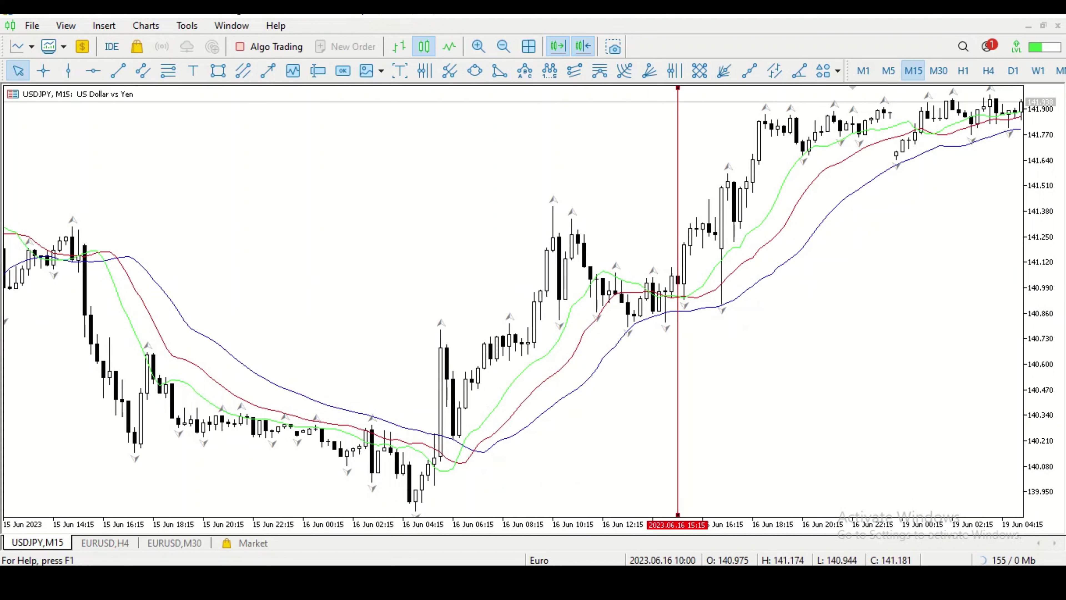
pyautogui.click(43, 70)
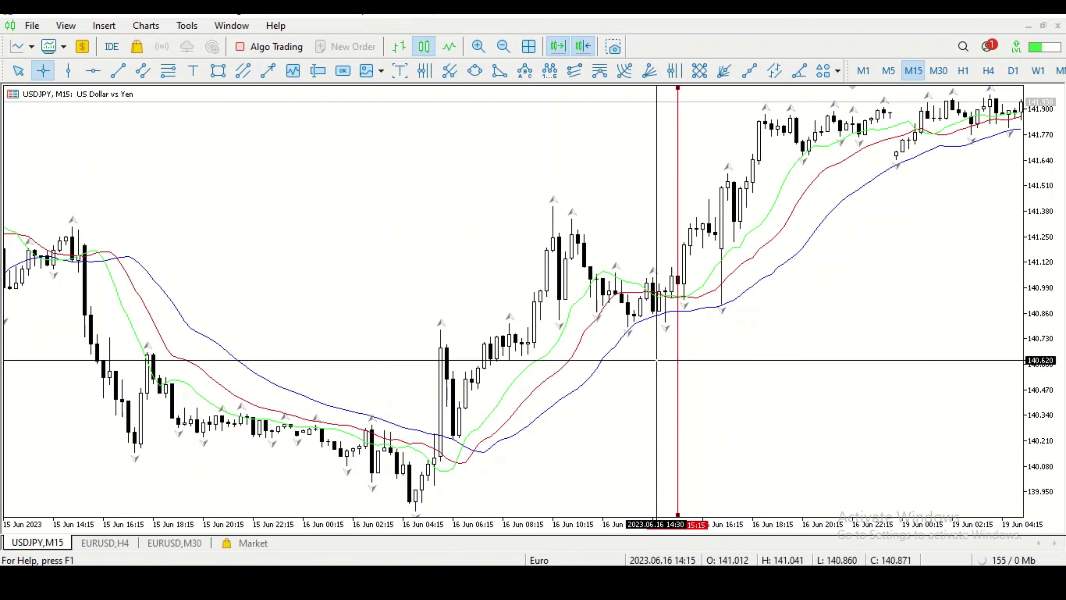
pyautogui.moveTo(668, 331); pyautogui.dragTo(672, 467)
pyautogui.moveTo(441, 324)
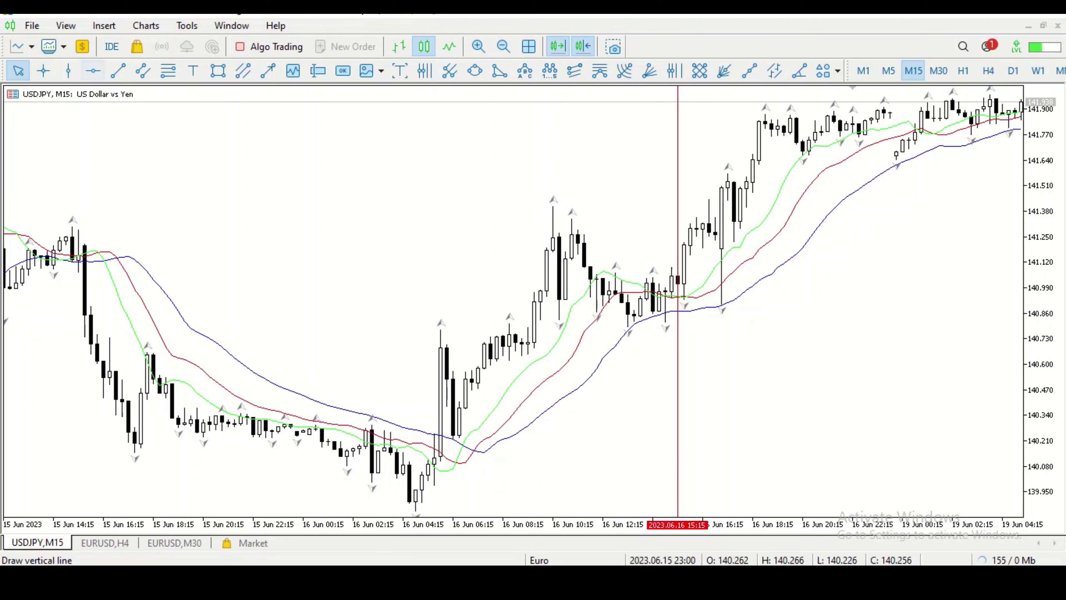
# Examine the USDJPY swings from 13 to 19 June and the 16 June pullback lows with the crosshair
pyautogui.click(503, 46)
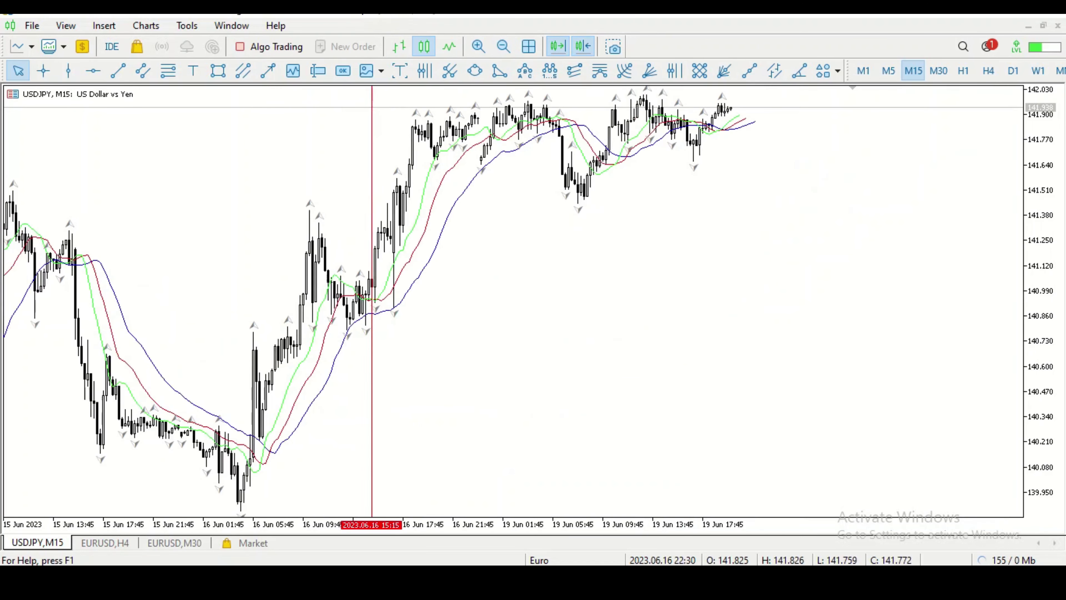
pyautogui.moveTo(478, 301); pyautogui.dragTo(856, 300)
pyautogui.moveTo(654, 300); pyautogui.dragTo(765, 300)
pyautogui.middleClick(830, 287)
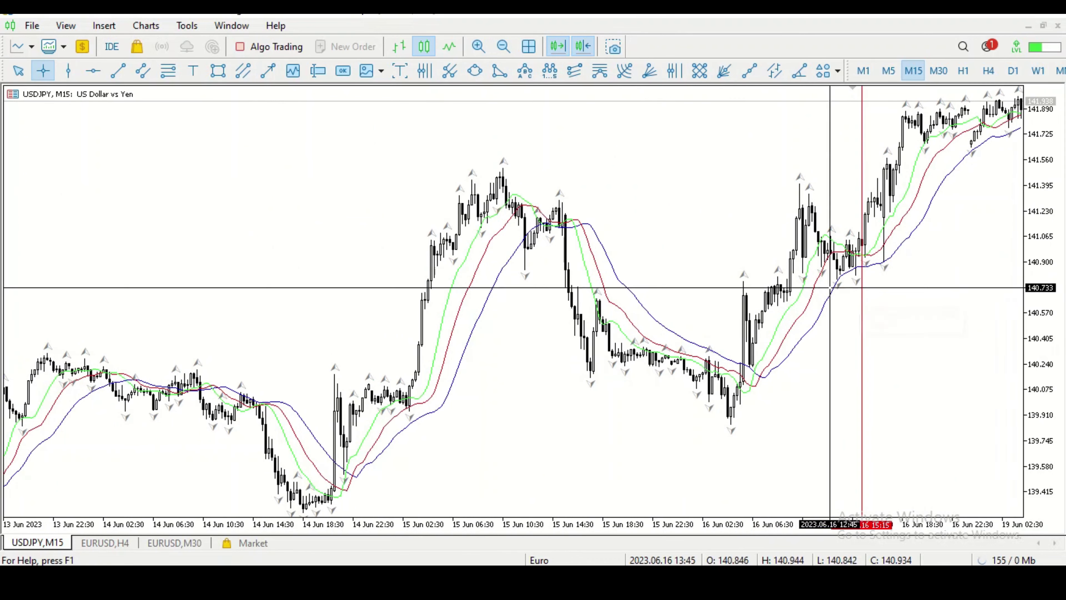
pyautogui.rightClick(888, 327)
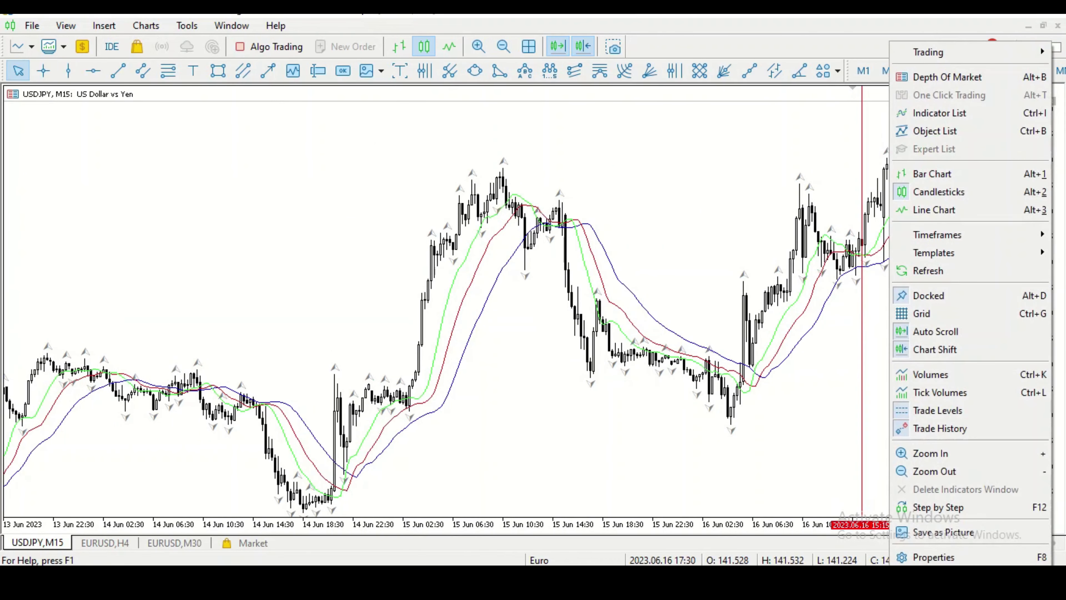
pyautogui.press('Escape')
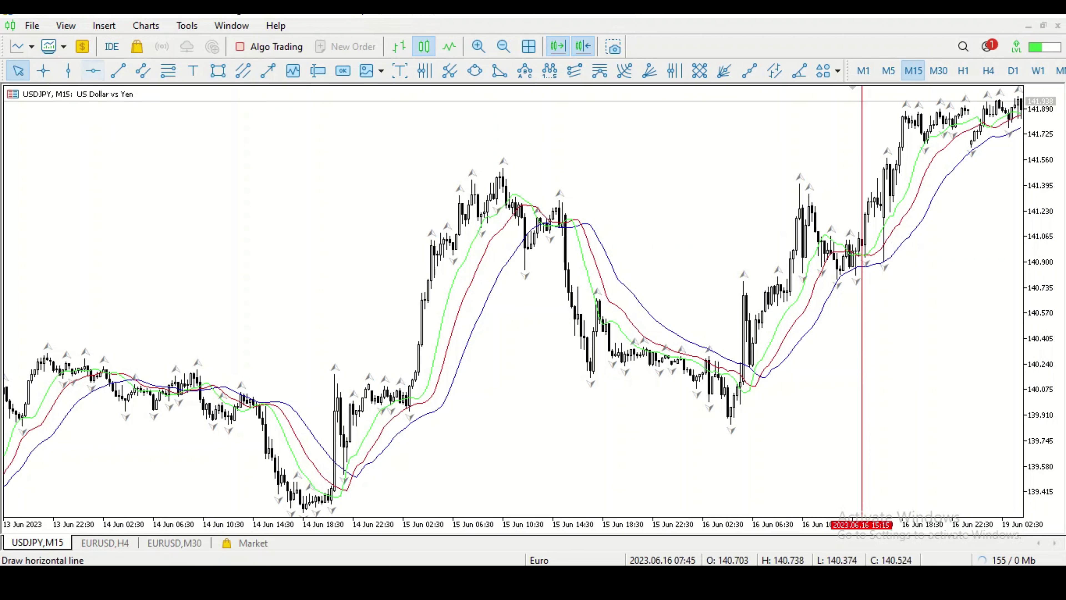
pyautogui.click(43, 70)
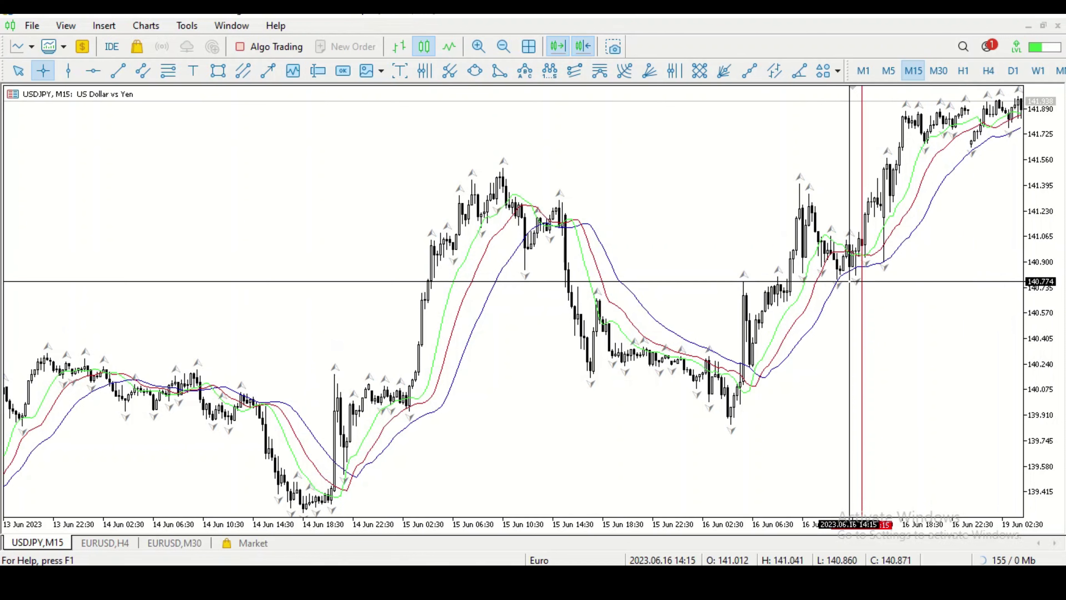
pyautogui.rightClick(347, 281)
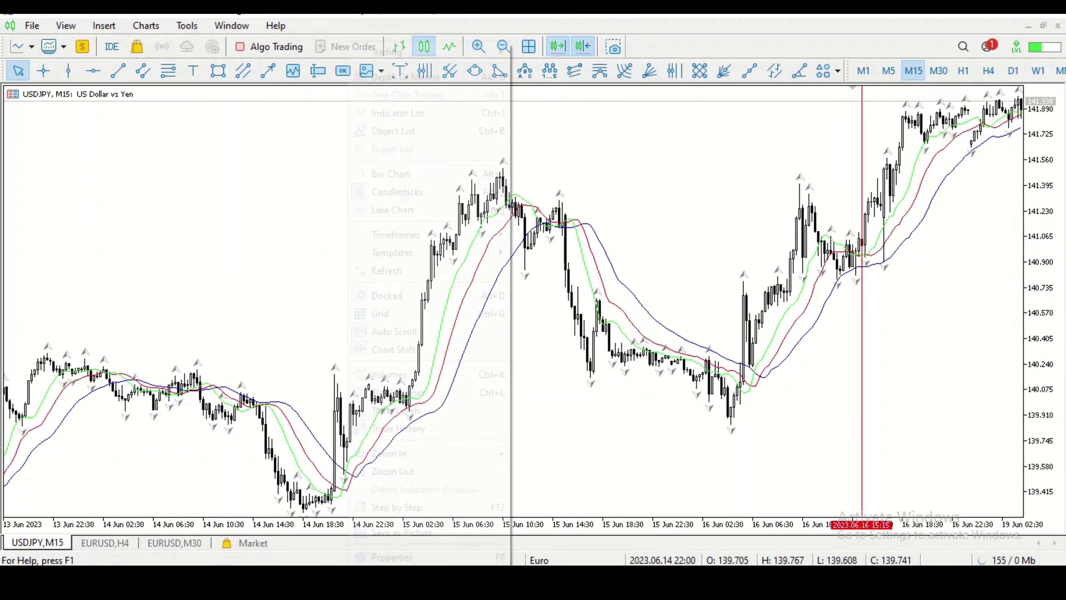
pyautogui.press('Escape')
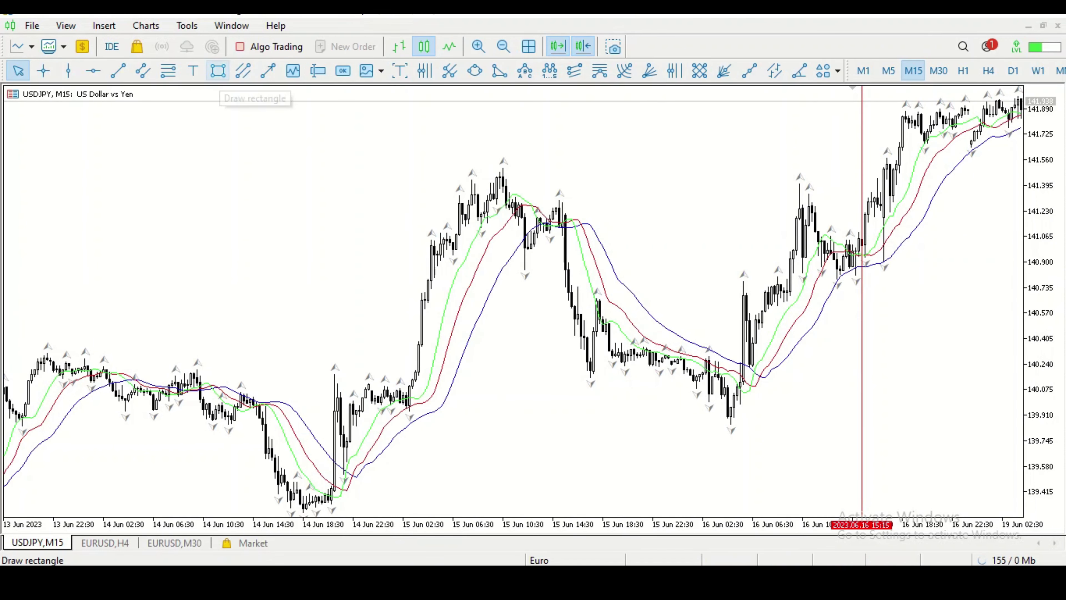
# Draw a horizontal line at the 16 June pullback lows and adjust its price level to 140.819
pyautogui.click(93, 71)
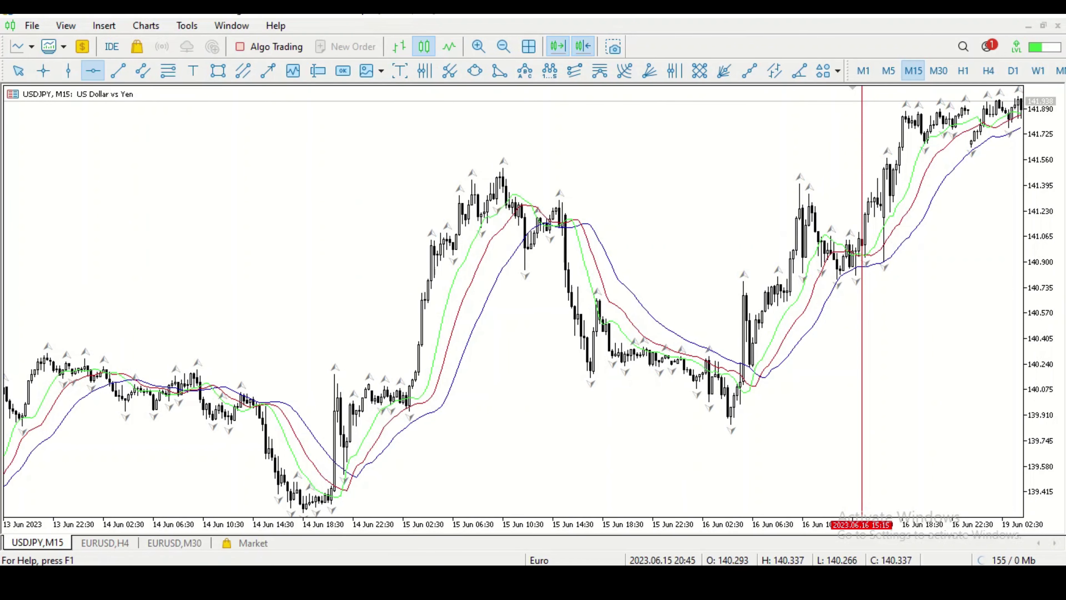
pyautogui.click(634, 282)
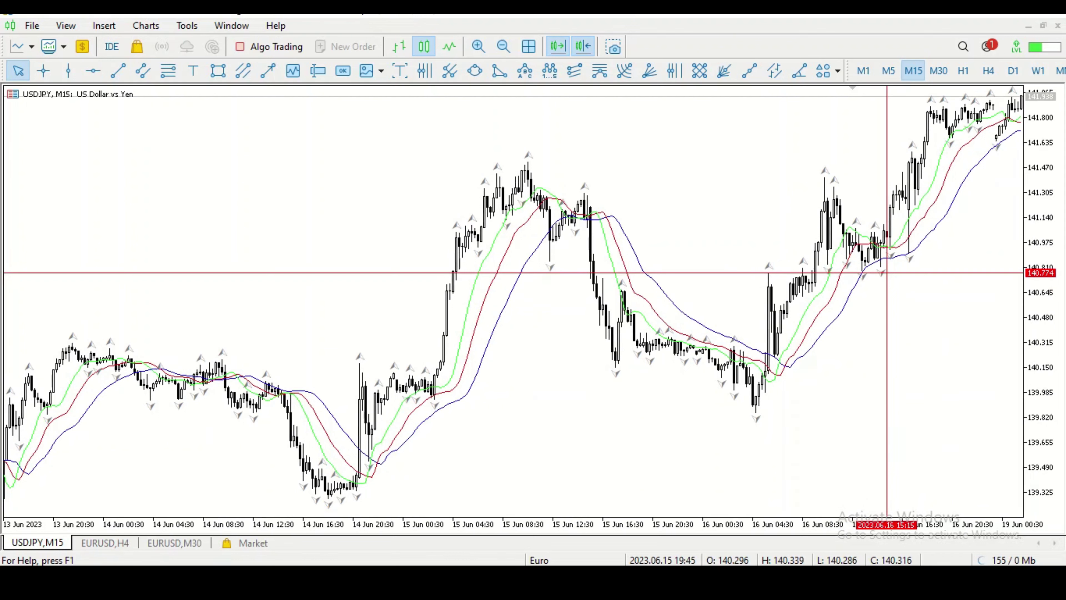
pyautogui.doubleClick(643, 272)
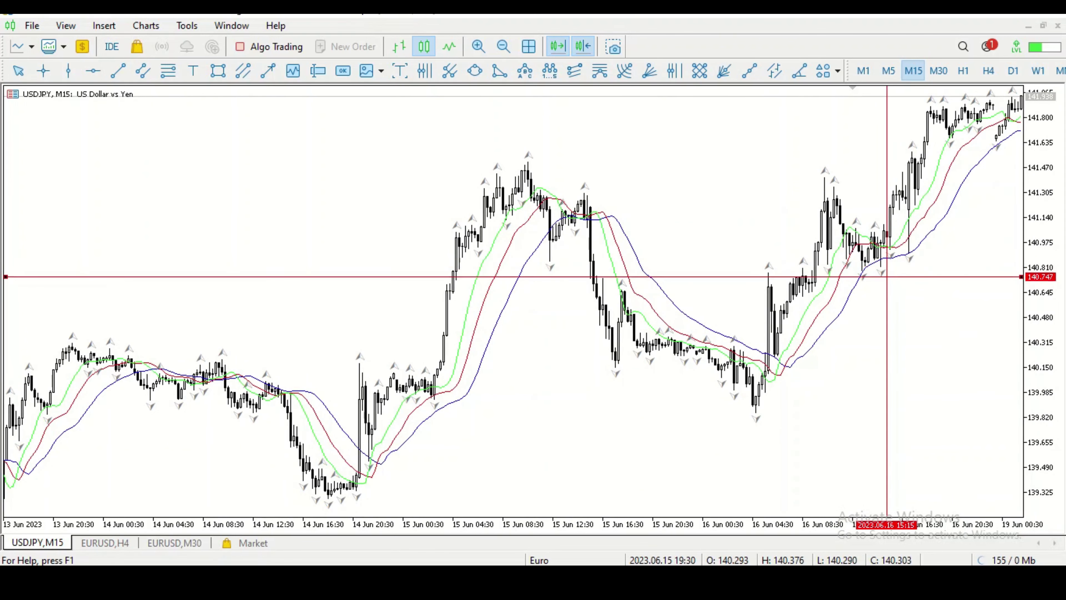
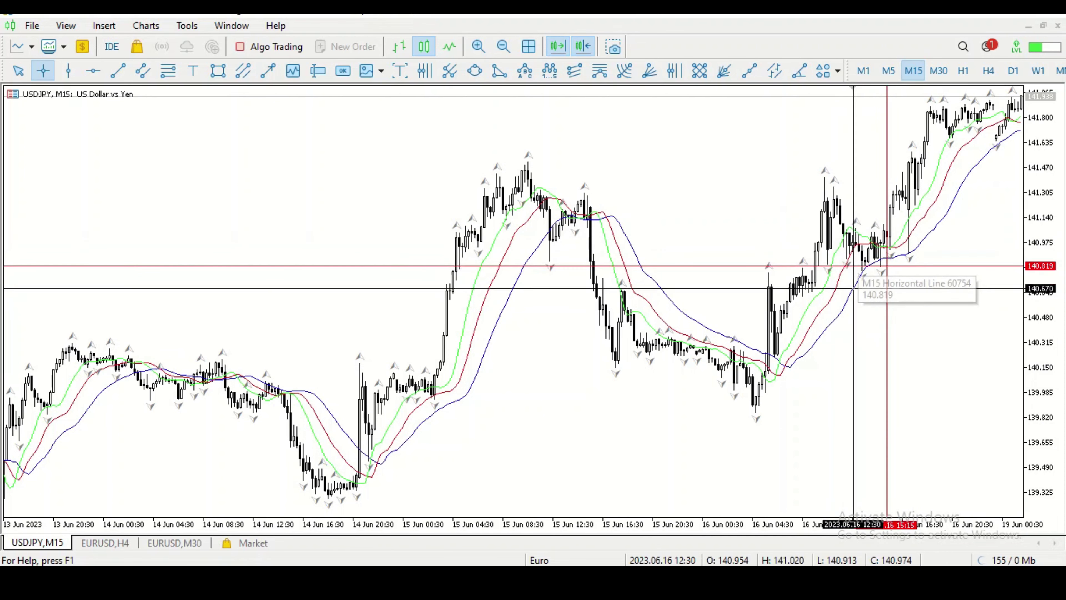
pyautogui.rightClick(825, 309)
pyautogui.press('Escape')
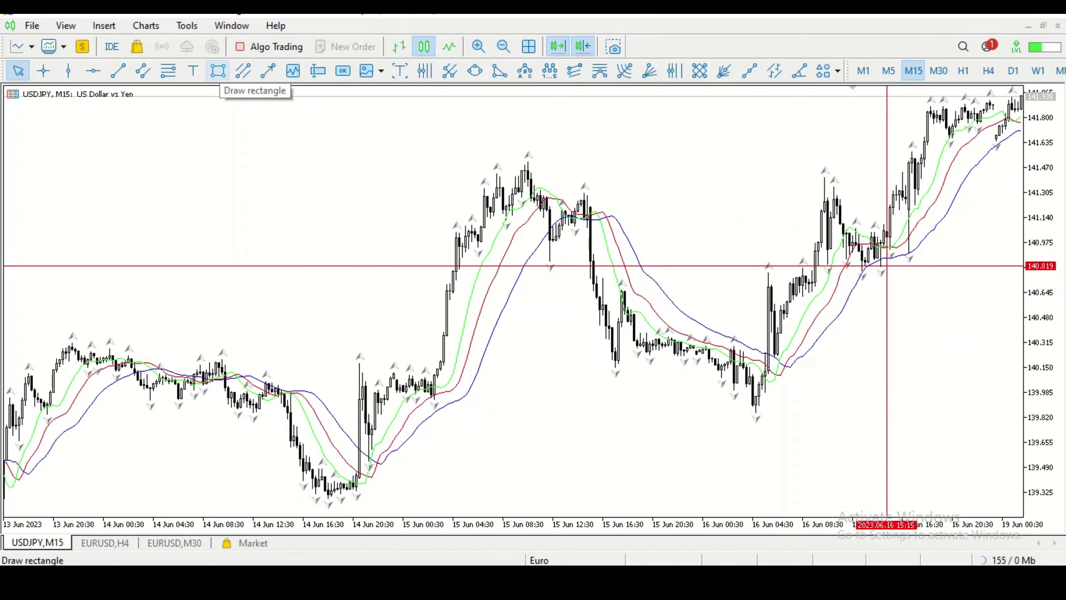
# Draw a rectangle zone over the 16 June support level from 15 to 19 June and move its horizontal line to the lower edge at 140.778
pyautogui.click(218, 70)
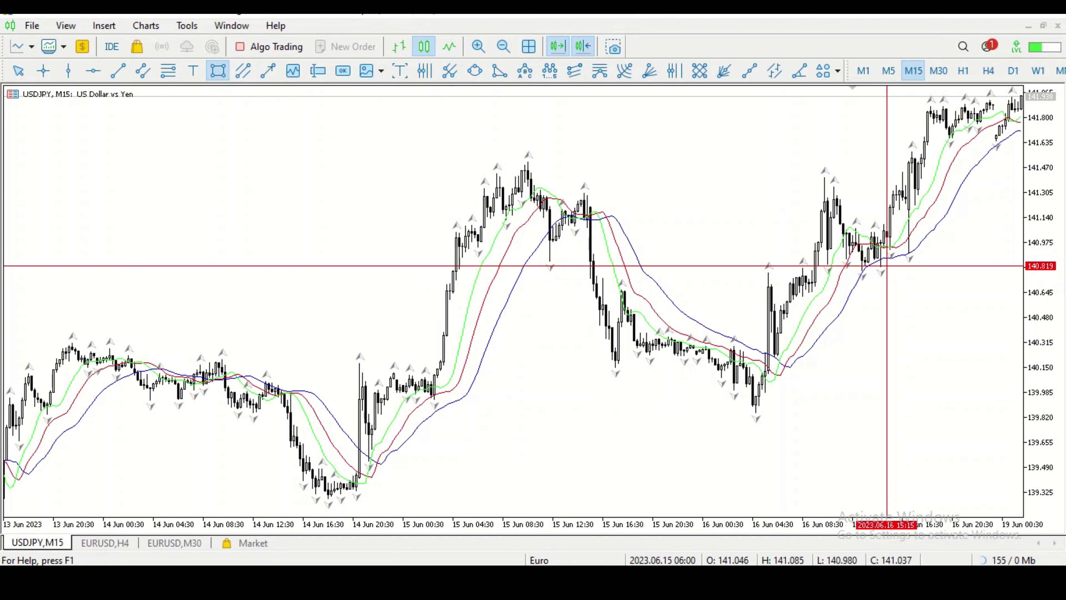
pyautogui.moveTo(465, 261)
pyautogui.mouseDown()
pyautogui.moveTo(643, 254)
pyautogui.moveTo(814, 277)
pyautogui.moveTo(1014, 272)
pyautogui.mouseUp()
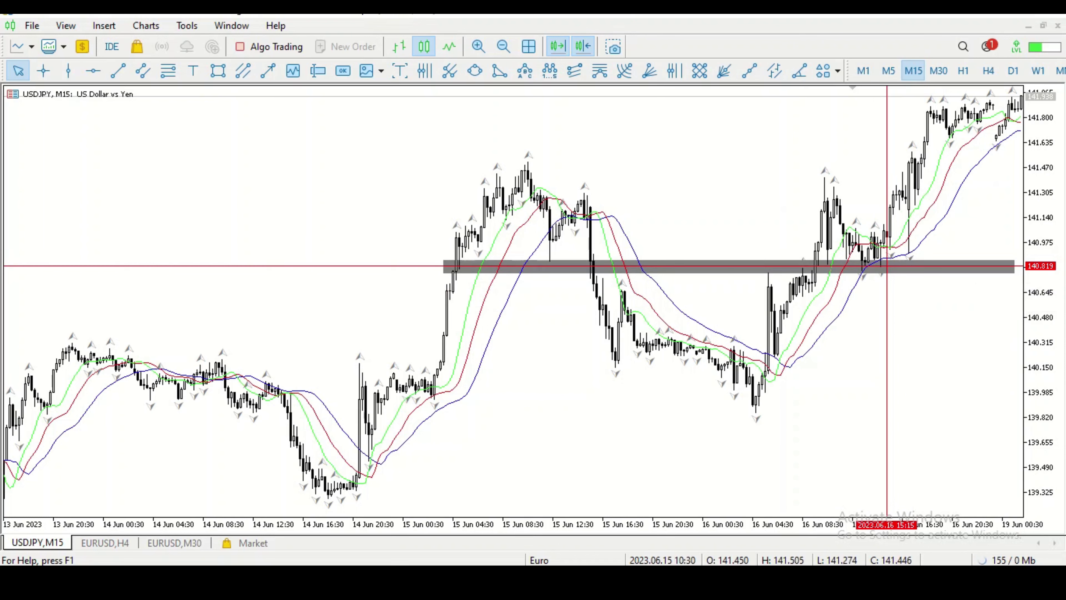
pyautogui.doubleClick(418, 265)
pyautogui.moveTo(438, 266); pyautogui.dragTo(440, 272)
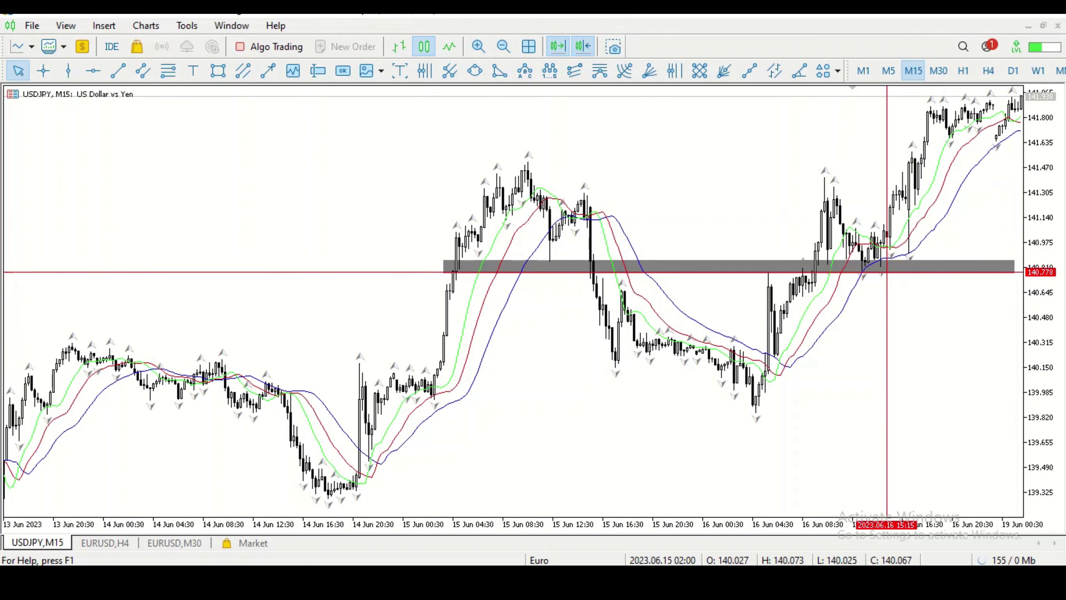
# Add a second horizontal line at the zone's upper edge at 140.866 and extend the rectangle's start slightly earlier on 15 June to meet both lines
pyautogui.click(92, 70)
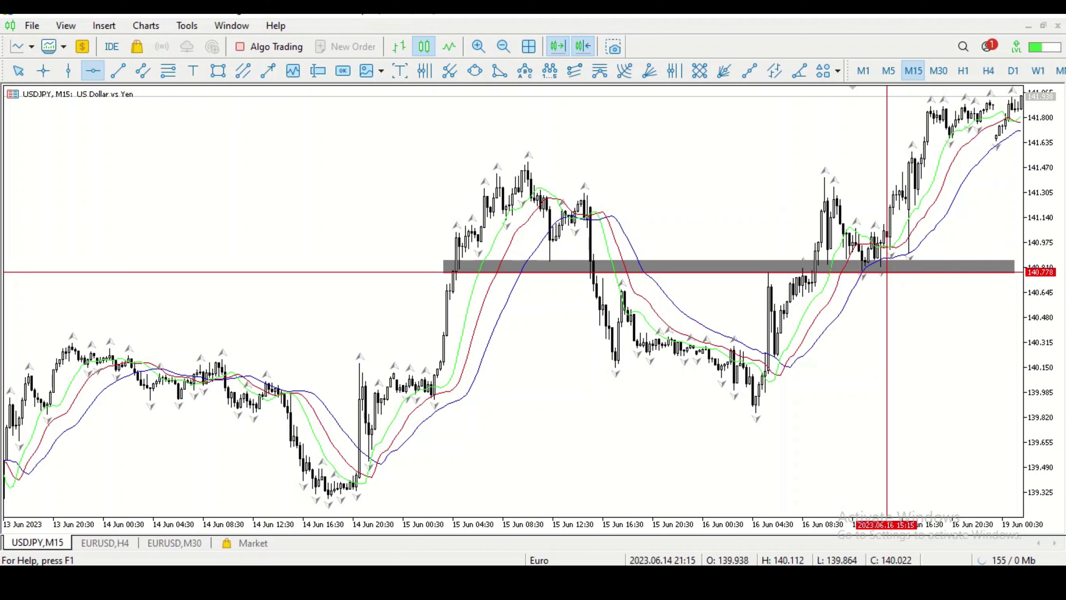
pyautogui.click(7, 265)
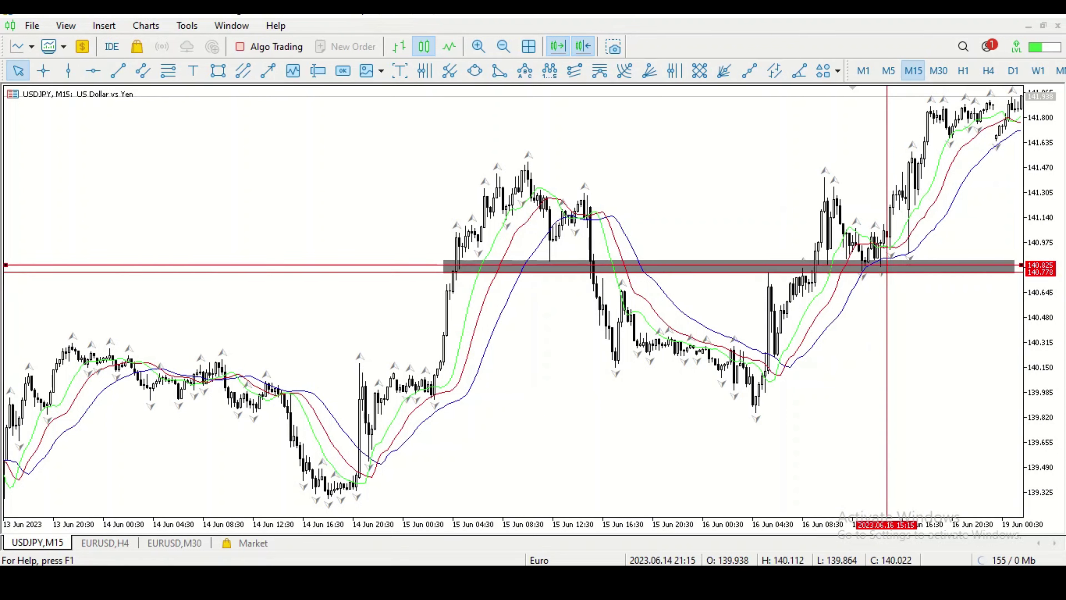
pyautogui.moveTo(439, 265); pyautogui.dragTo(438, 259)
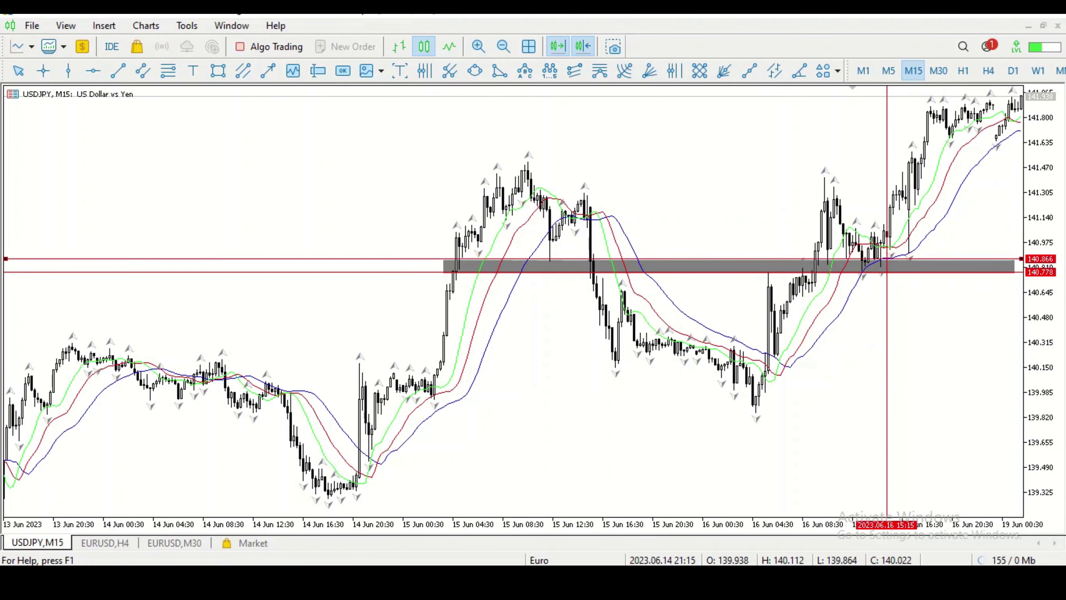
pyautogui.doubleClick(362, 258)
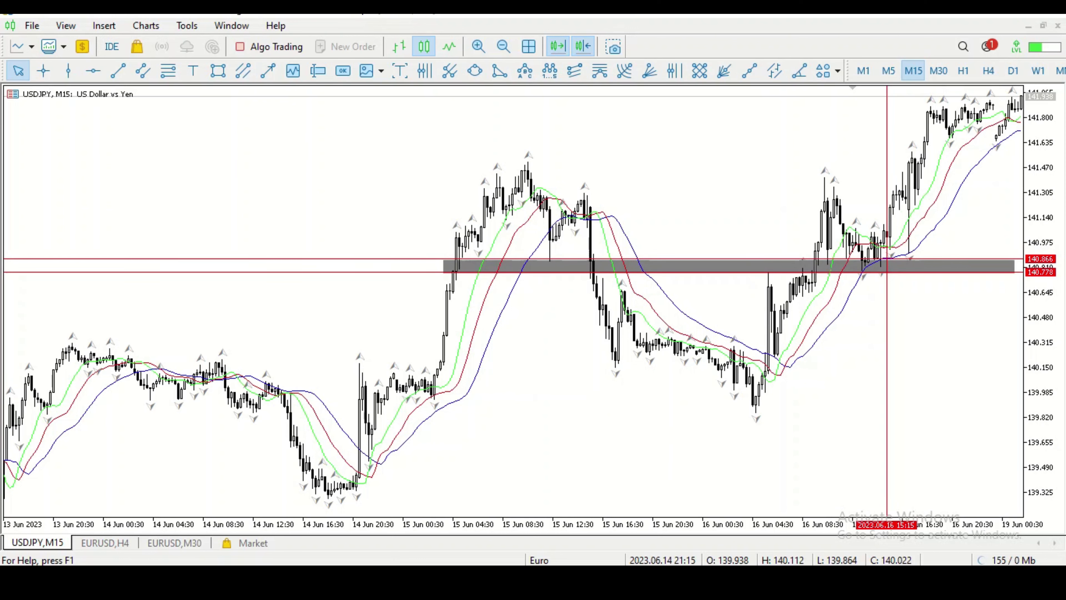
pyautogui.moveTo(442, 272); pyautogui.dragTo(406, 273)
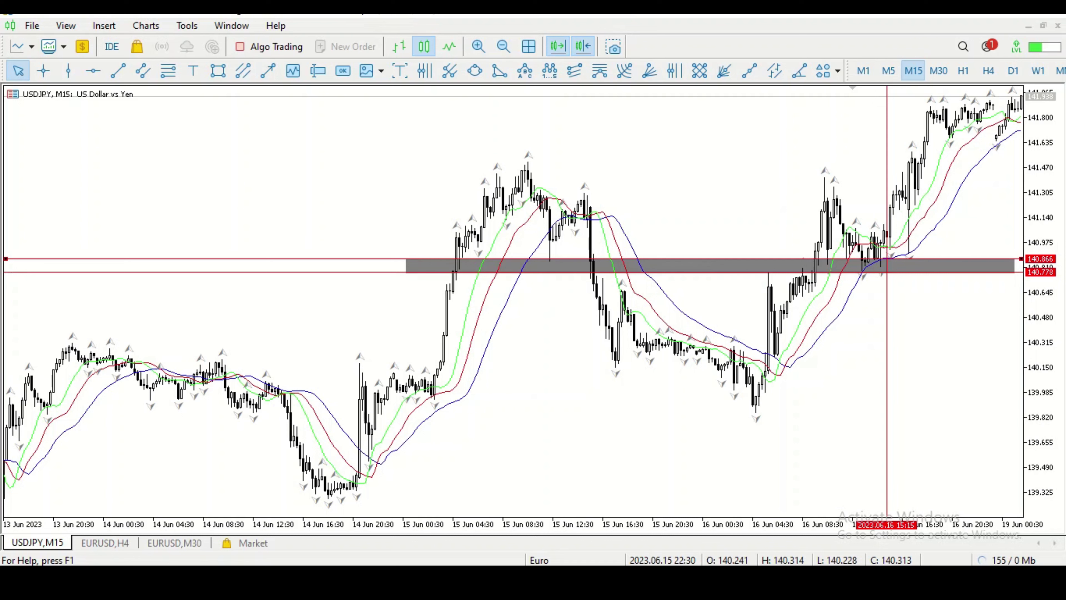
# Change the 140.866 horizontal line's colour to Black and its width to the third thickness option
pyautogui.rightClick(236, 258)
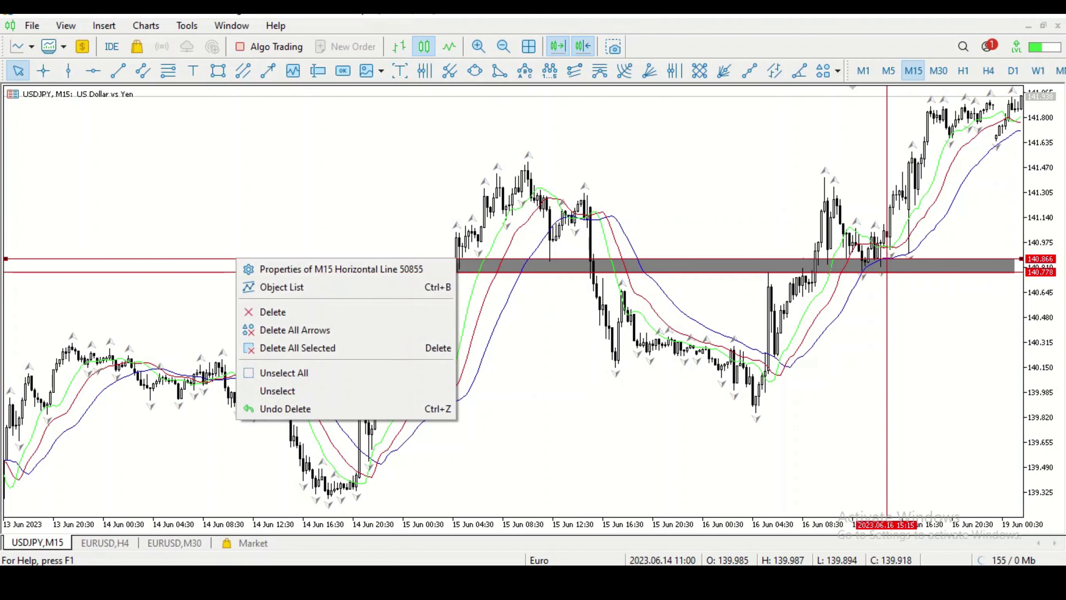
pyautogui.click(252, 269)
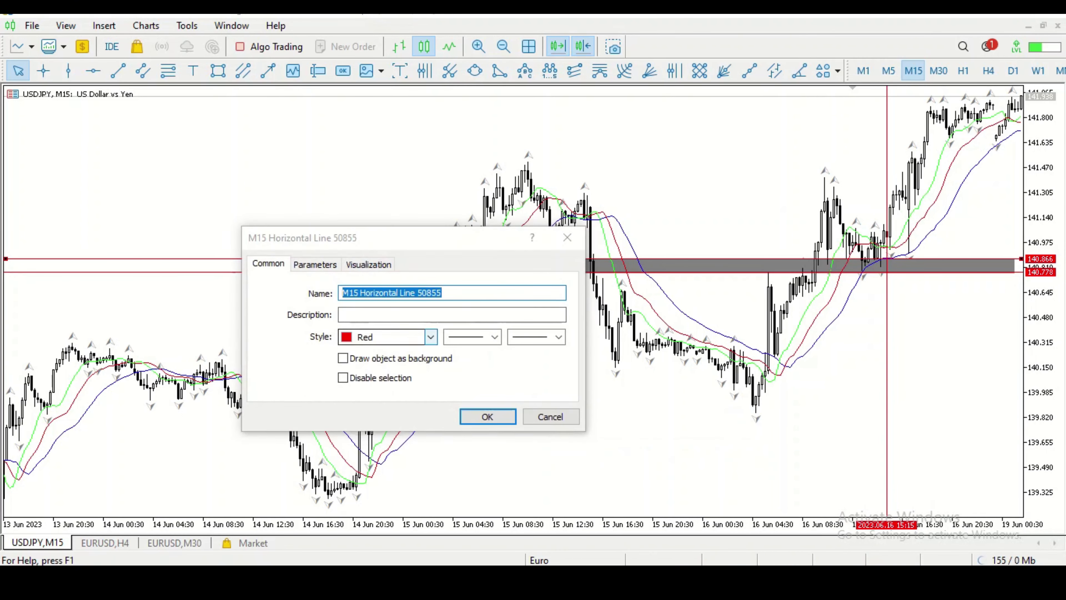
pyautogui.click(430, 337)
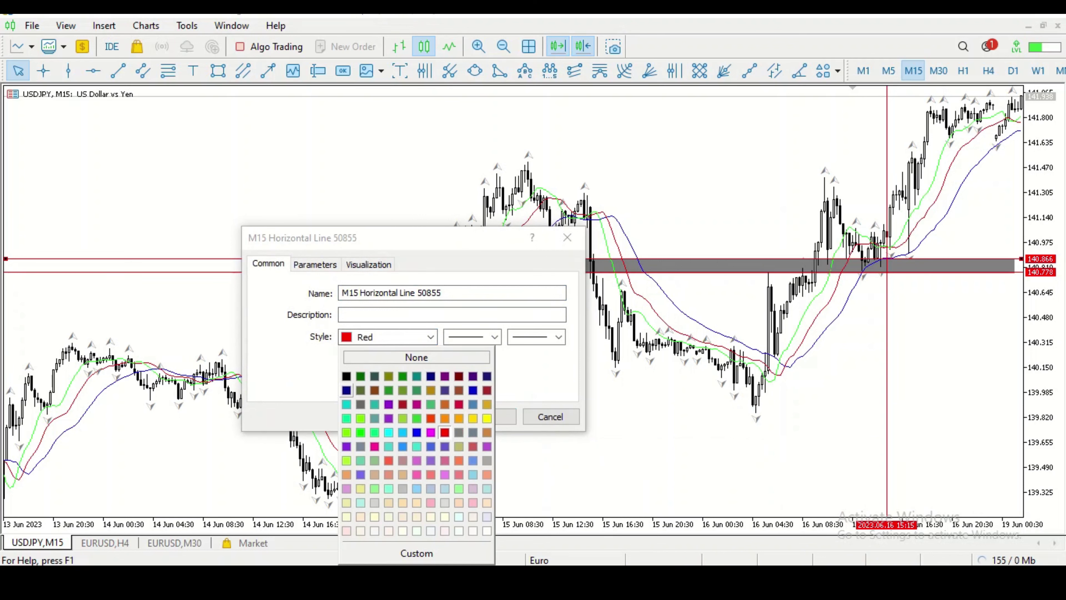
pyautogui.click(347, 376)
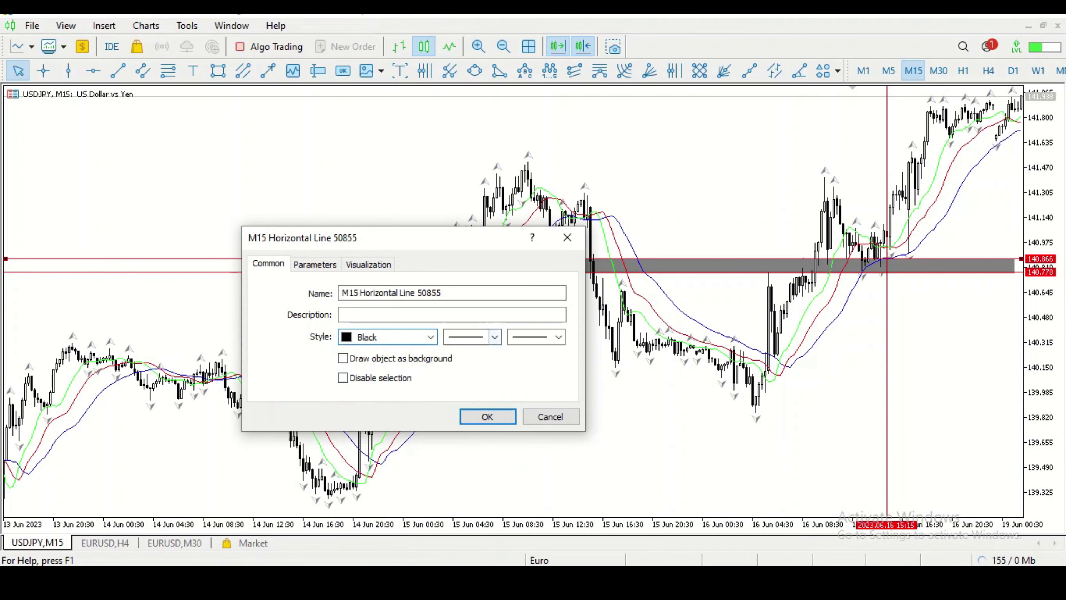
pyautogui.click(494, 337)
pyautogui.click(558, 337)
pyautogui.click(558, 337)
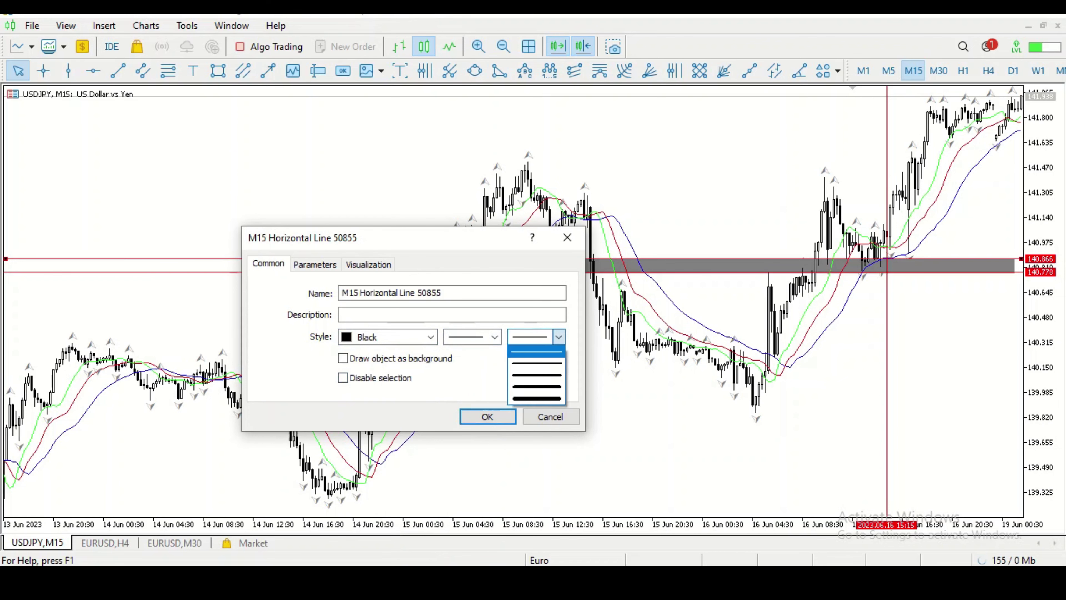
pyautogui.click(536, 374)
pyautogui.click(487, 416)
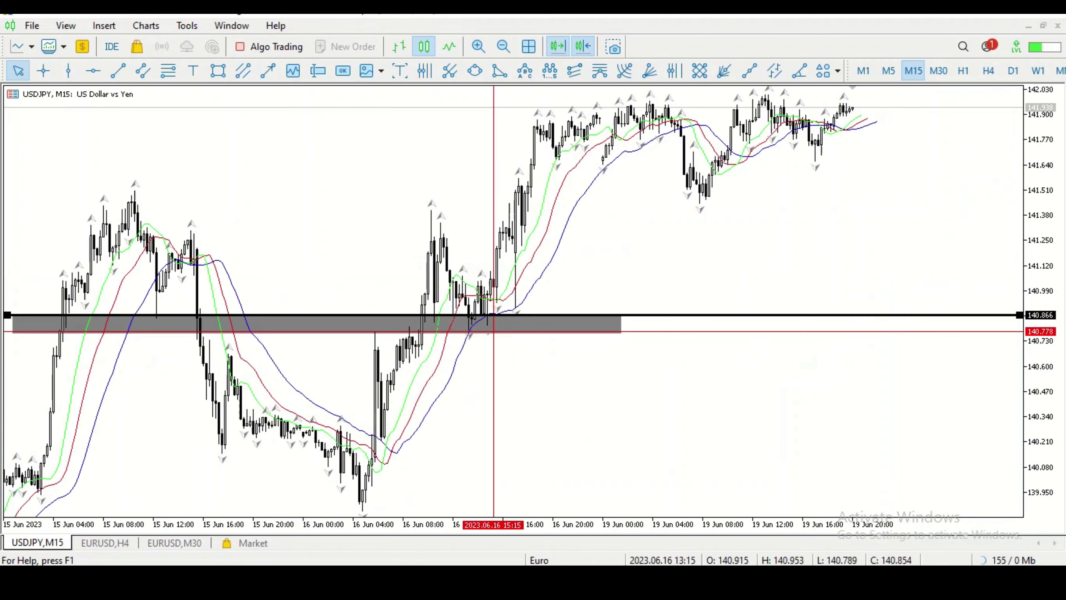
# Give the 140.778 horizontal line the same Black colour and third thickness option as the upper line
pyautogui.moveTo(456, 416); pyautogui.dragTo(780, 416)
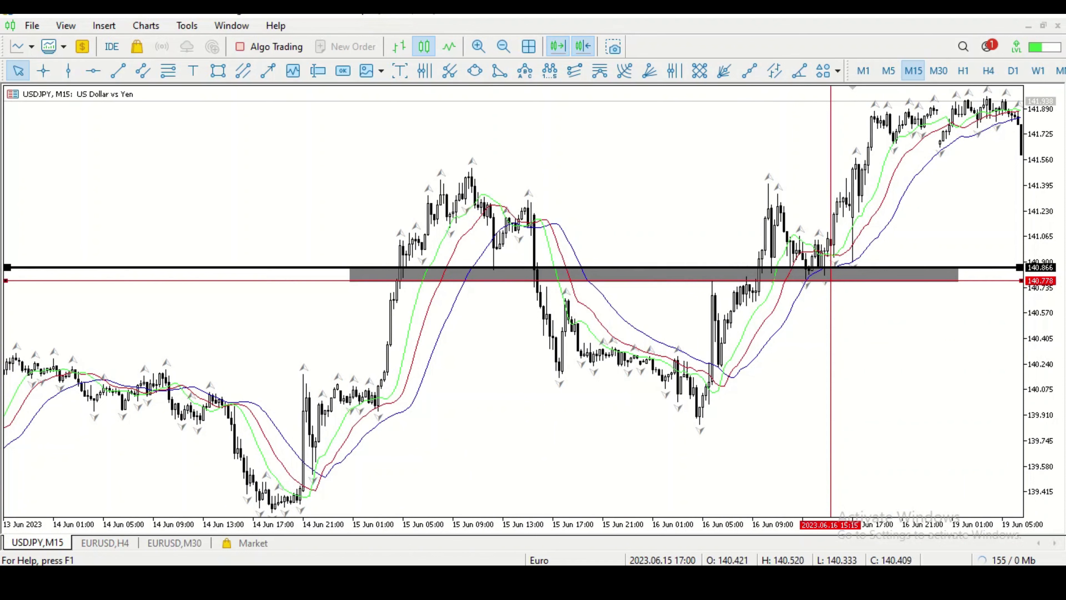
pyautogui.rightClick(552, 281)
pyautogui.click(657, 292)
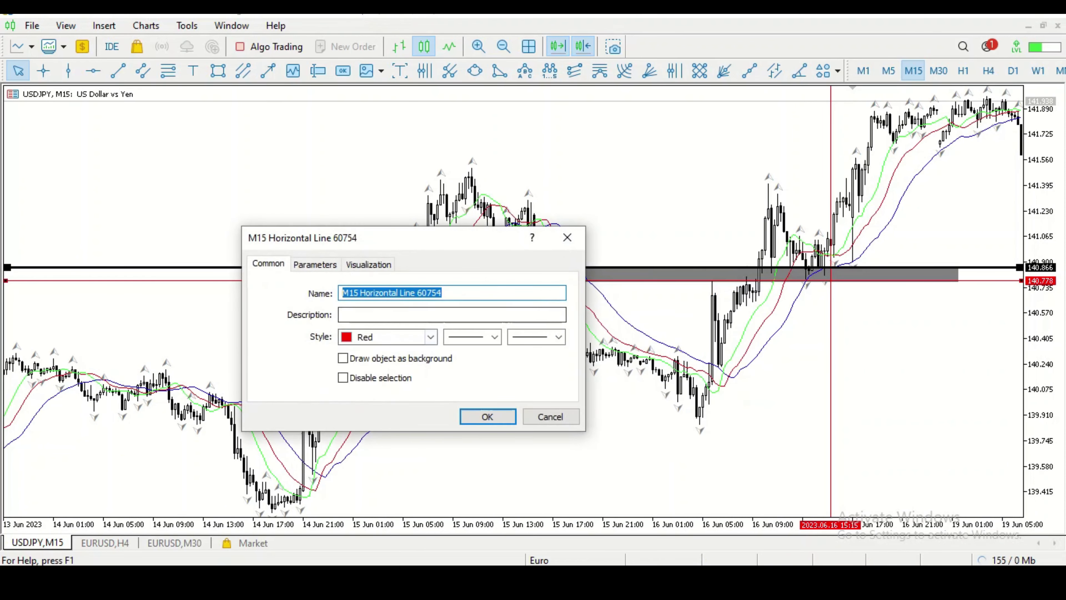
pyautogui.click(429, 337)
pyautogui.click(416, 357)
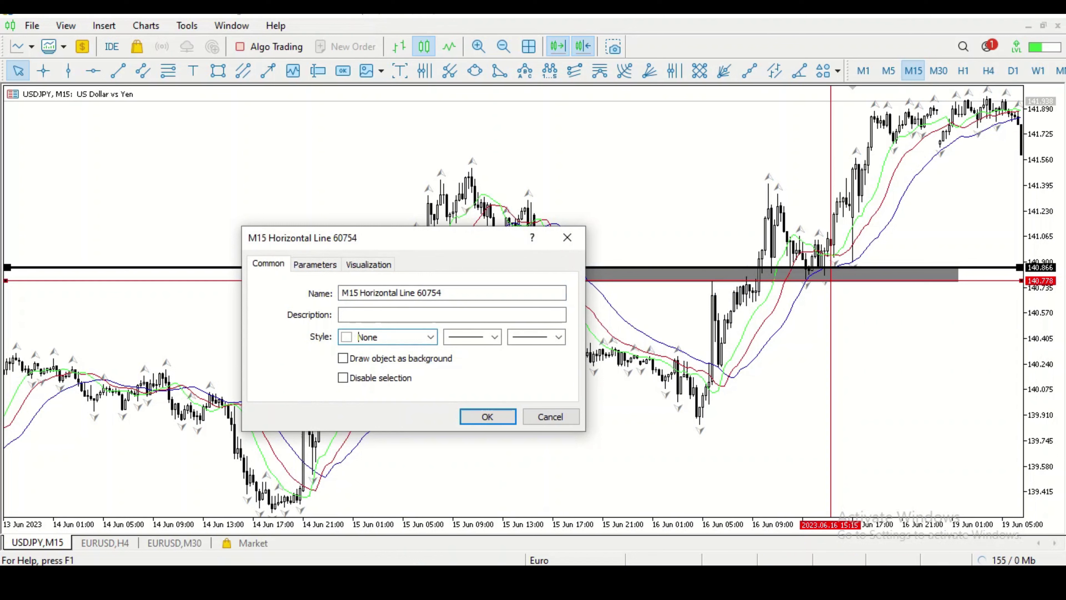
pyautogui.click(430, 337)
pyautogui.click(347, 375)
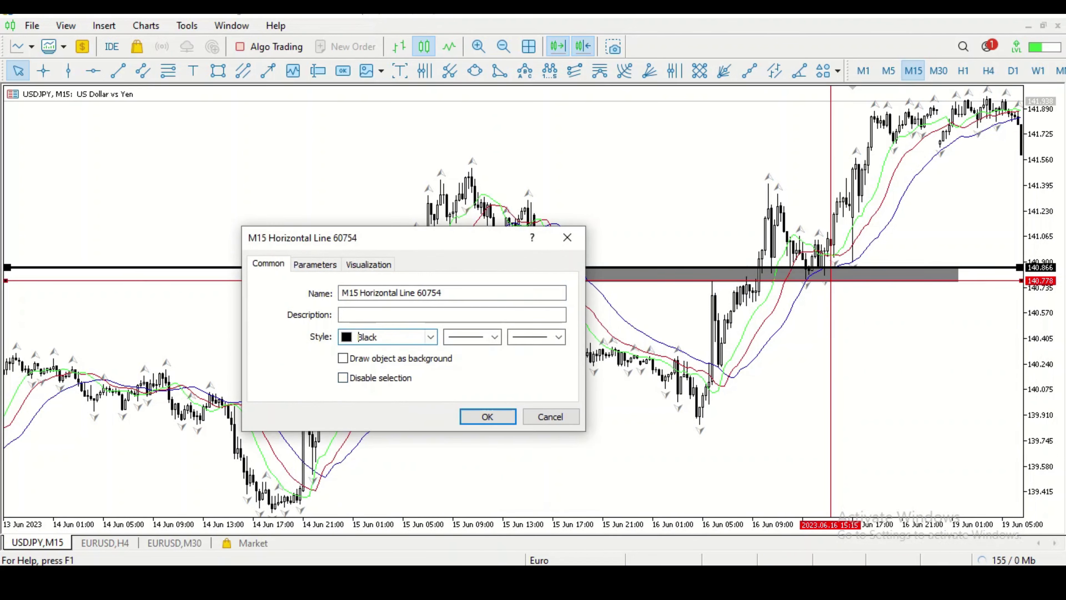
pyautogui.click(559, 337)
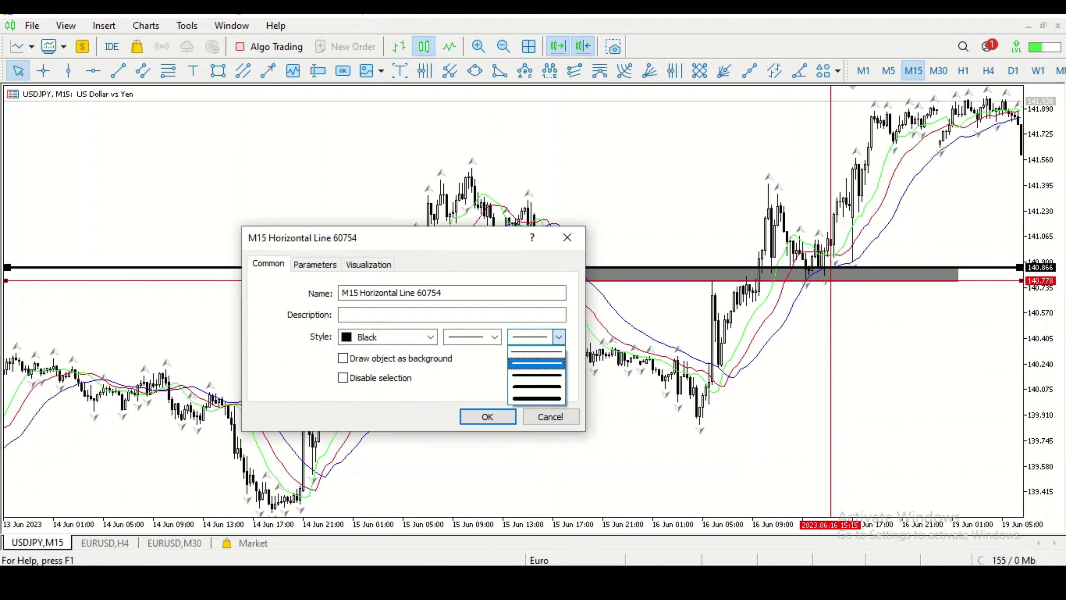
pyautogui.click(536, 375)
pyautogui.click(487, 417)
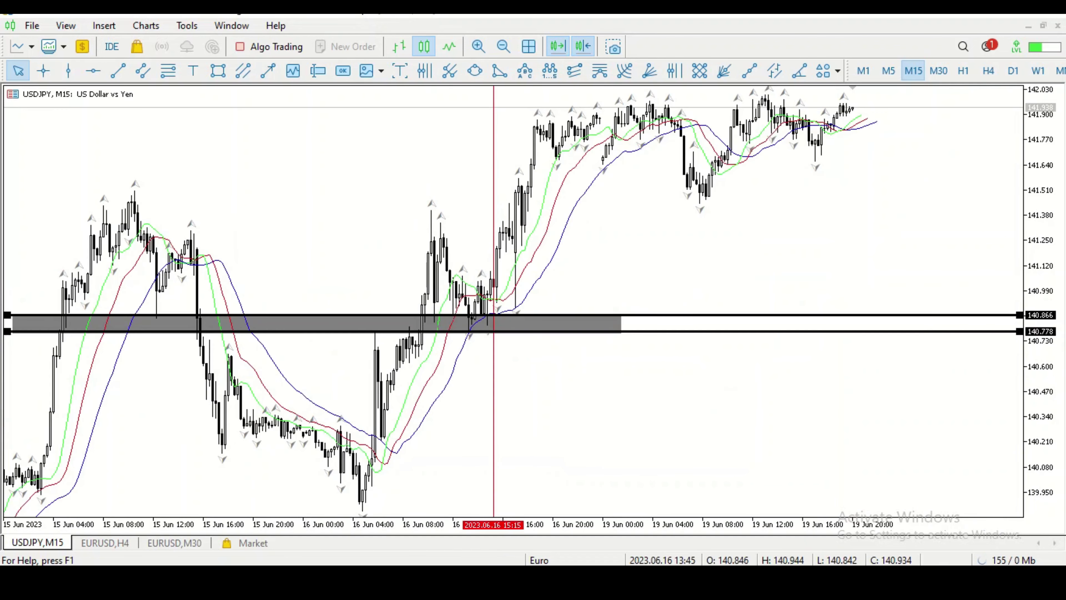
# Deselect the two black horizontal lines and the rectangle of the 140.778–140.866 zone
pyautogui.moveTo(431, 235); pyautogui.dragTo(800, 235)
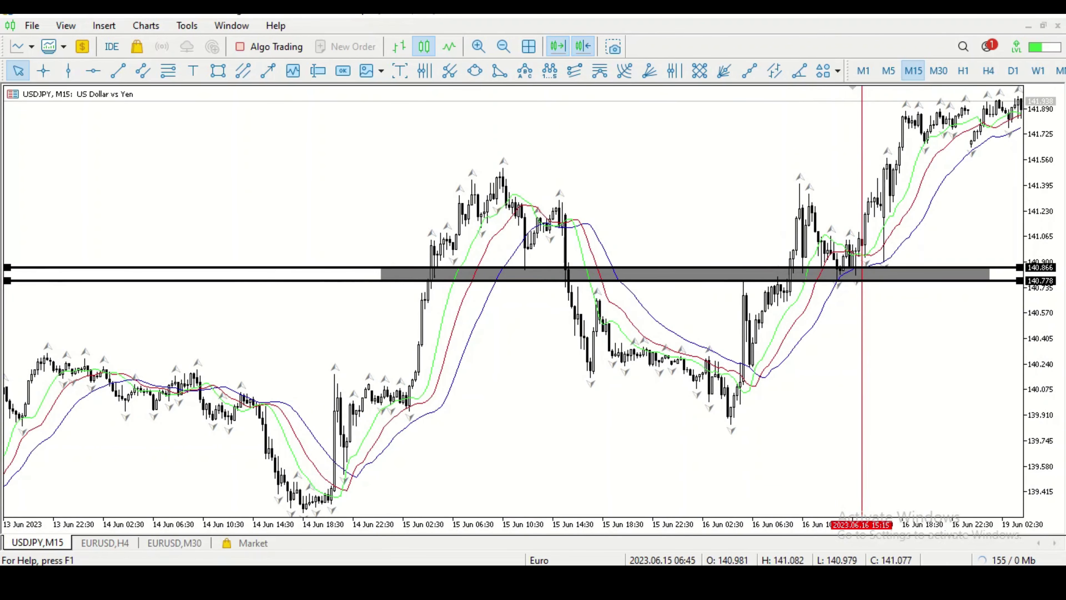
pyautogui.doubleClick(455, 268)
pyautogui.doubleClick(446, 275)
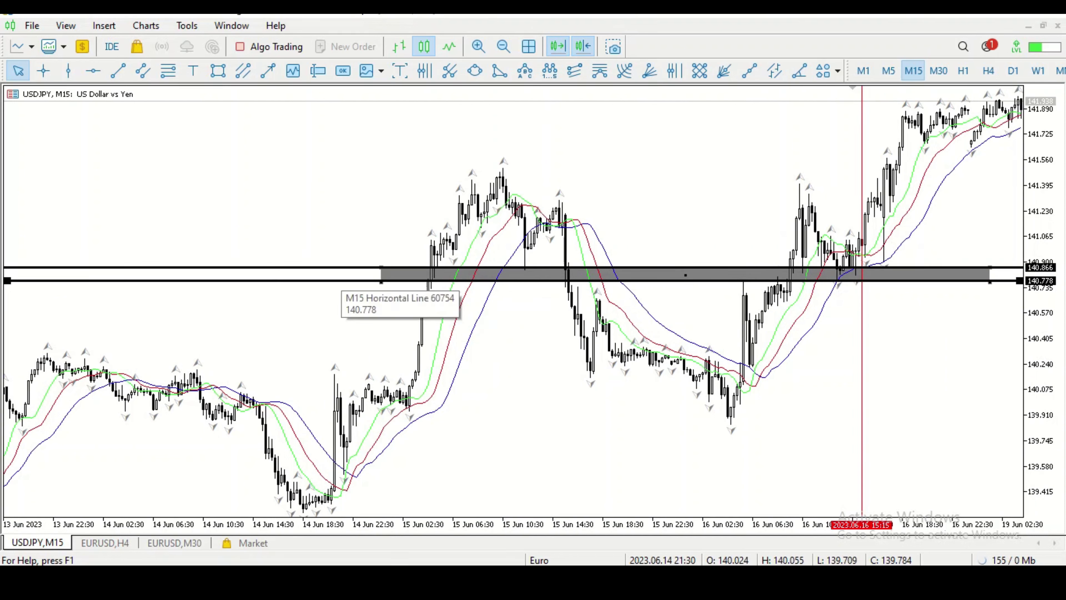
pyautogui.doubleClick(372, 280)
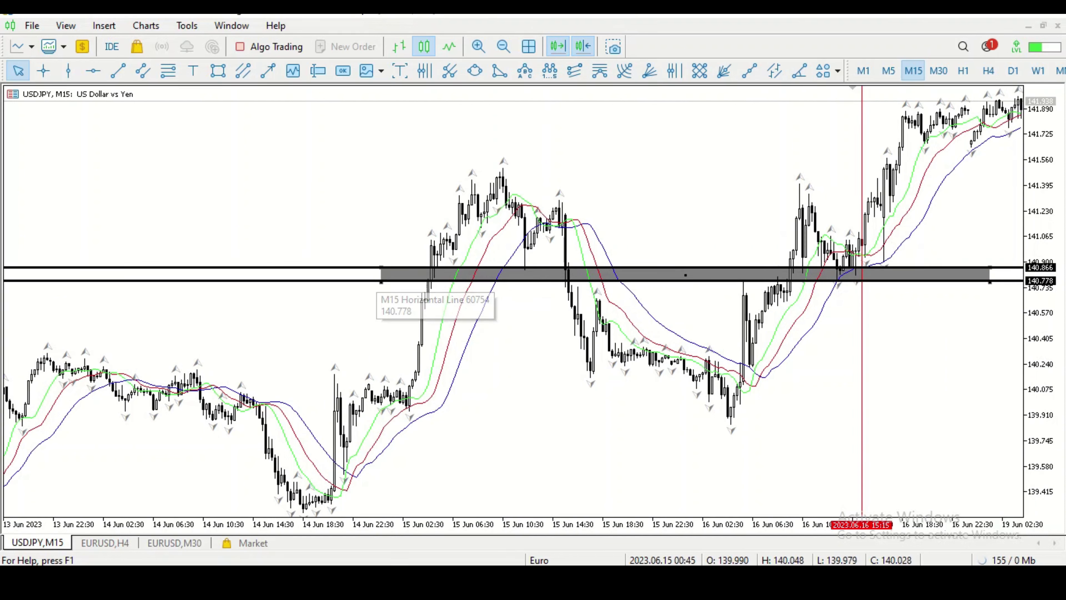
pyautogui.doubleClick(381, 281)
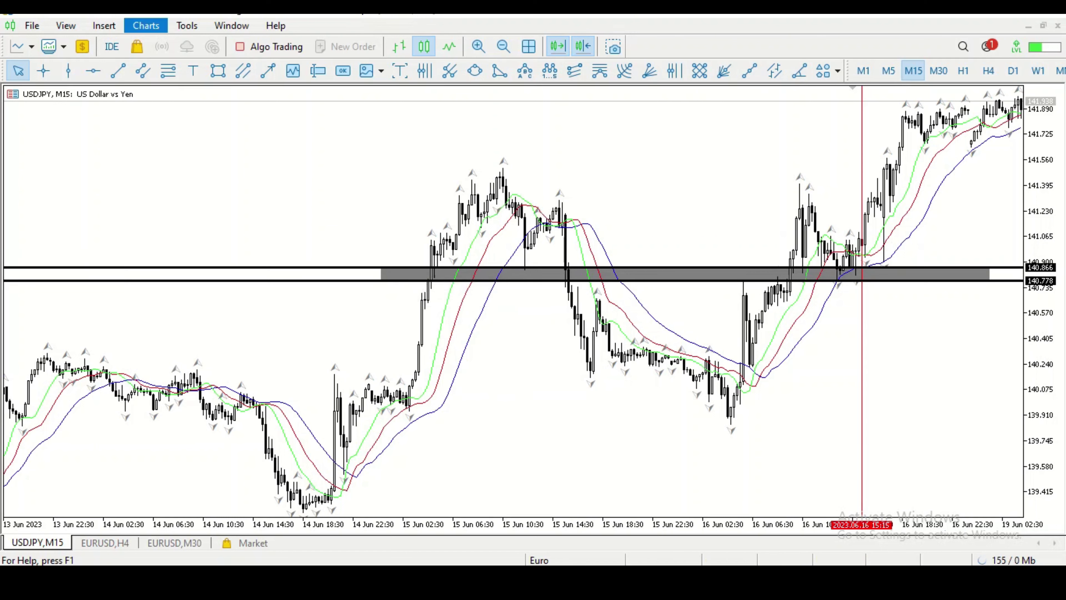
# Add two horizontal lines around the 14 June highs, at 140.307 and 140.205
pyautogui.moveTo(118, 189); pyautogui.dragTo(188, 189)
pyautogui.hscroll(-2, 530, 301)
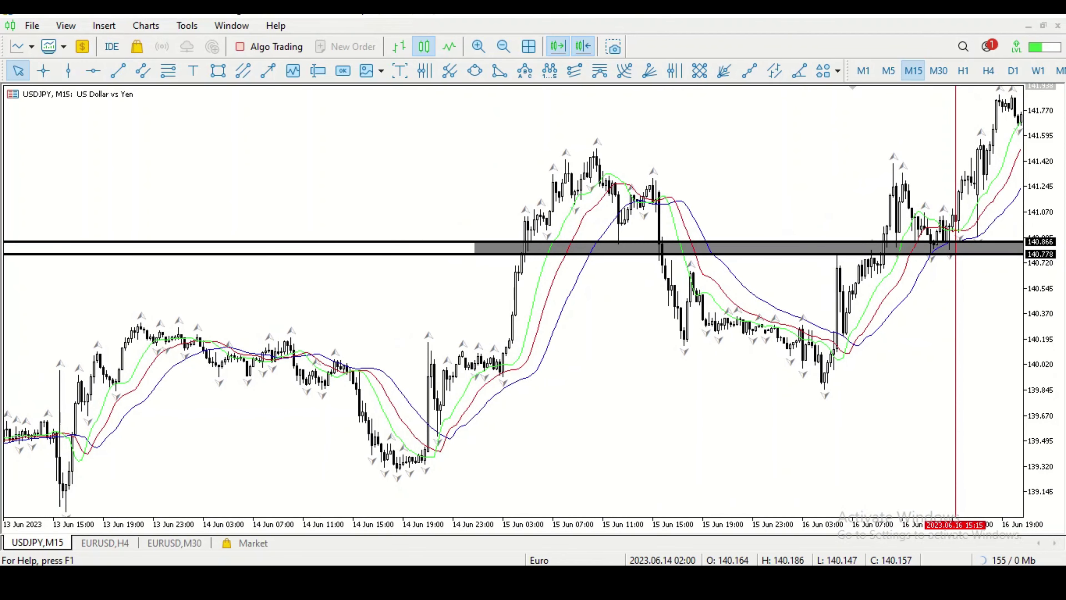
pyautogui.click(93, 70)
pyautogui.click(193, 322)
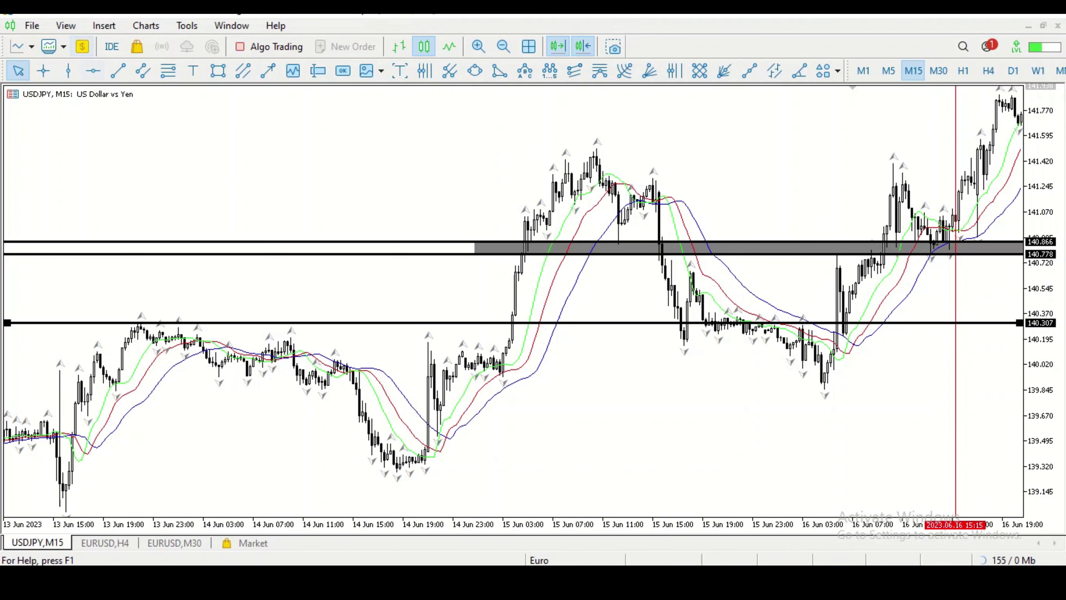
pyautogui.click(92, 70)
pyautogui.click(216, 338)
pyautogui.moveTo(215, 338); pyautogui.dragTo(216, 337)
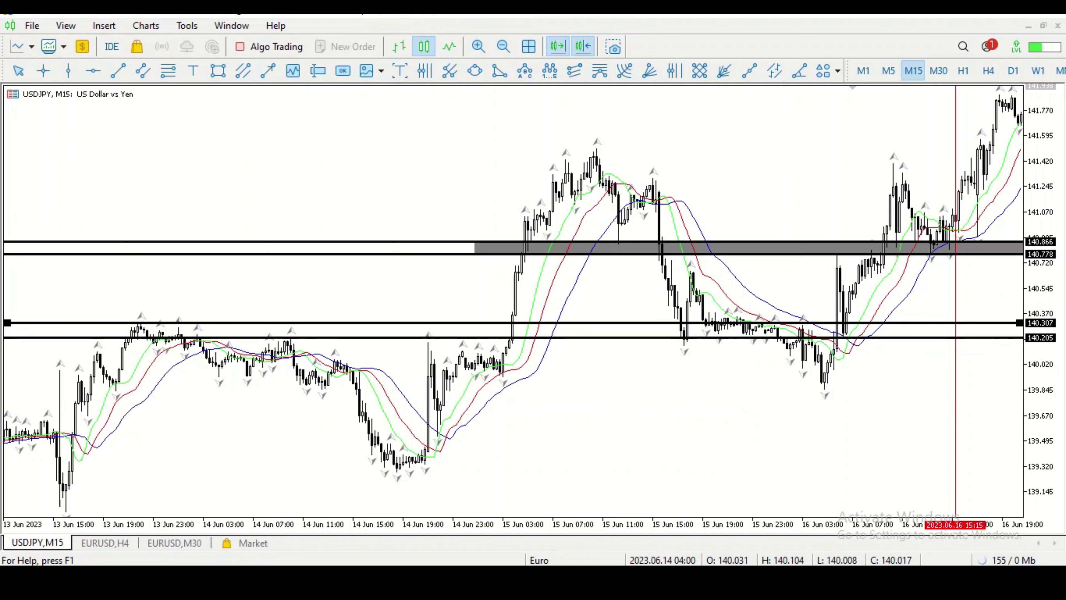
# Fill the band between 140.307 and 140.205 with a rectangle starting on 13 June and extend its end to about 19 June
pyautogui.click(218, 70)
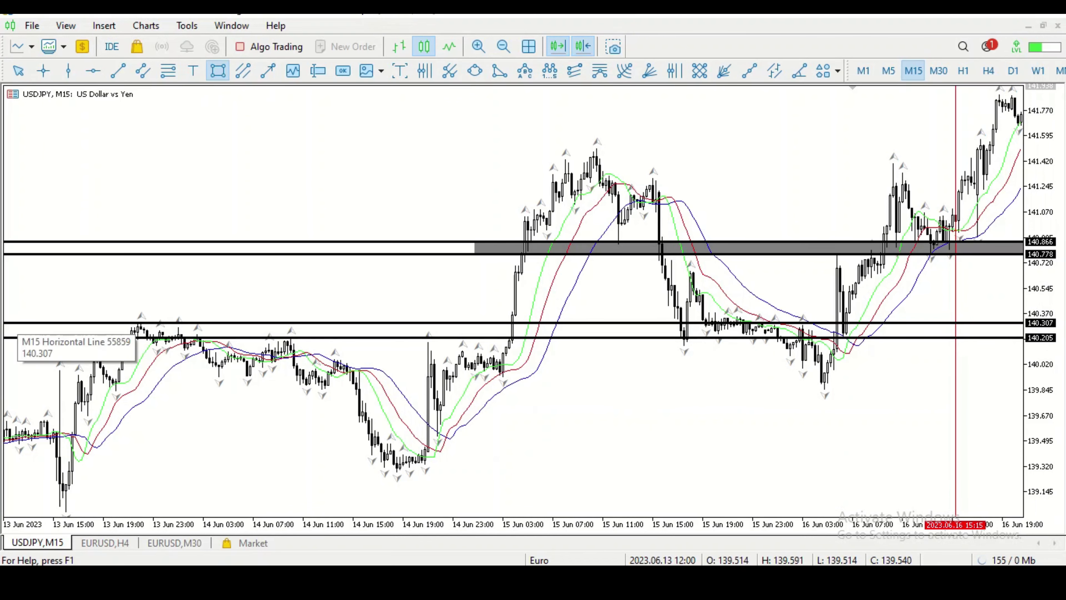
pyautogui.moveTo(15, 323)
pyautogui.mouseDown()
pyautogui.moveTo(475, 326)
pyautogui.moveTo(686, 313)
pyautogui.moveTo(1020, 336)
pyautogui.mouseUp()
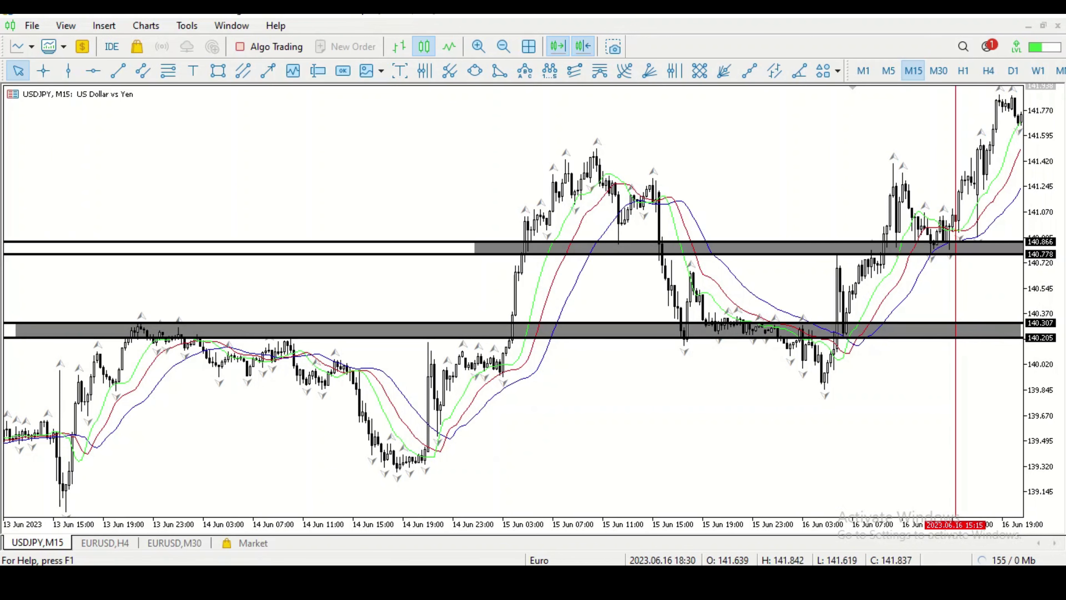
pyautogui.moveTo(856, 293); pyautogui.dragTo(731, 294)
pyautogui.doubleClick(896, 354)
pyautogui.moveTo(896, 369); pyautogui.dragTo(1005, 370)
pyautogui.doubleClick(1005, 370)
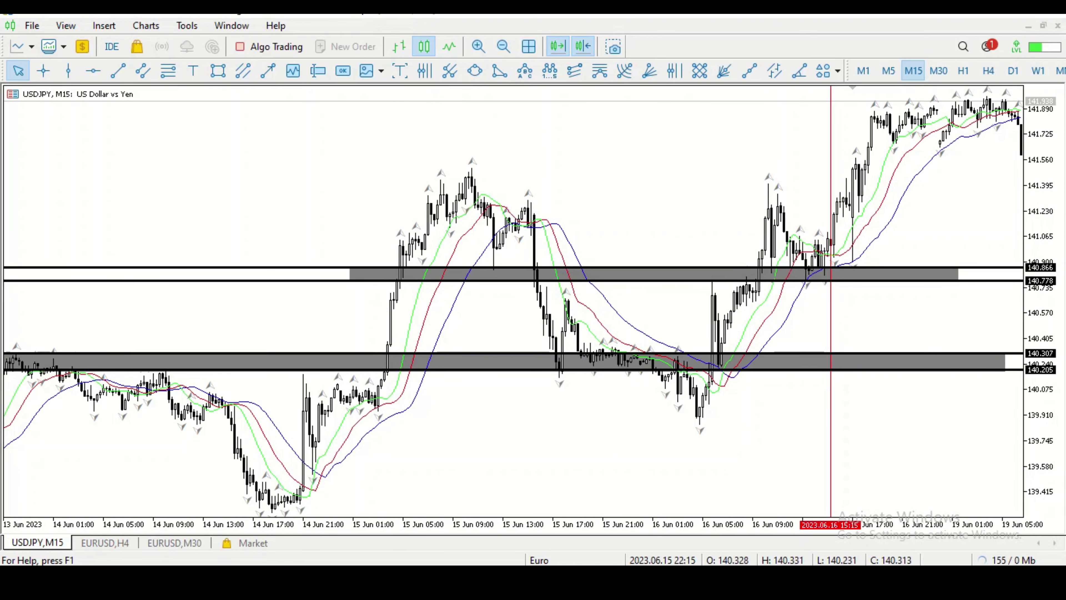
# Add two horizontal lines near the 15 June swing highs, at 141.495 and 141.409
pyautogui.moveTo(603, 294); pyautogui.dragTo(637, 293)
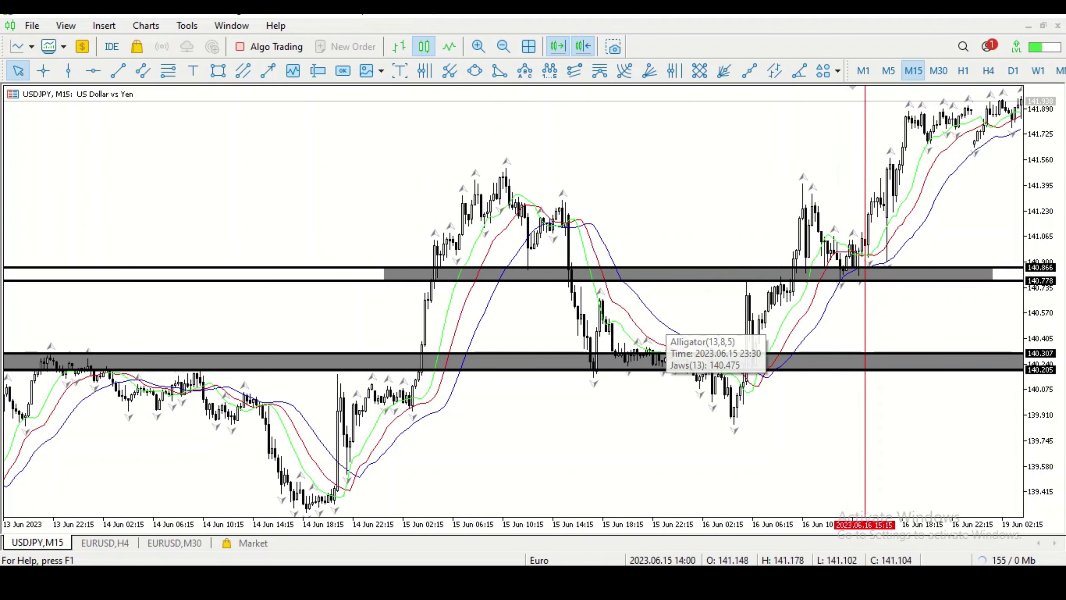
pyautogui.click(92, 70)
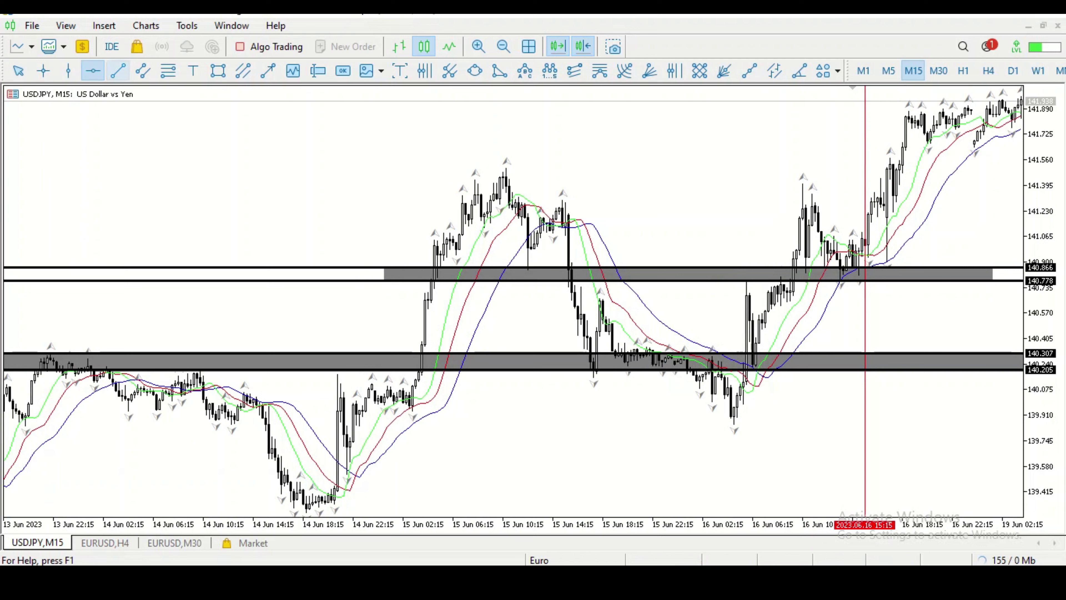
pyautogui.click(513, 169)
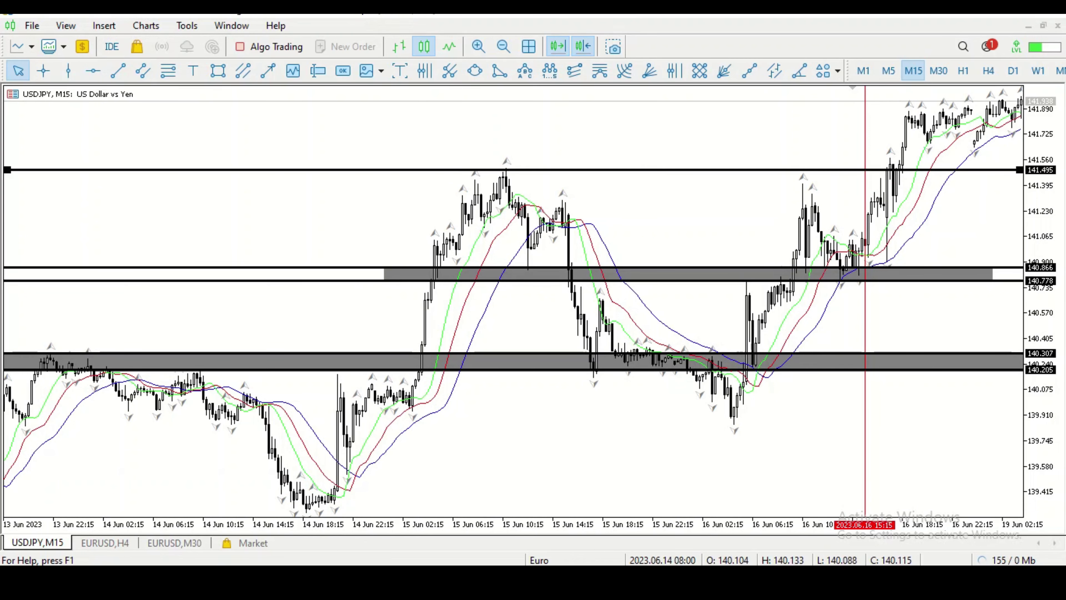
pyautogui.click(93, 71)
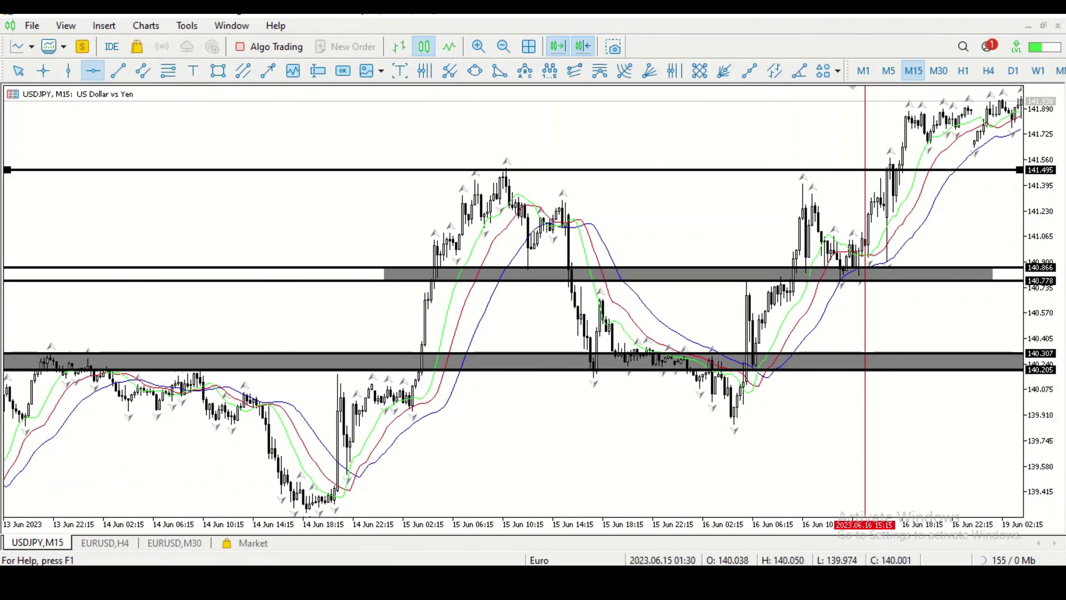
pyautogui.click(400, 178)
pyautogui.moveTo(400, 178); pyautogui.dragTo(400, 183)
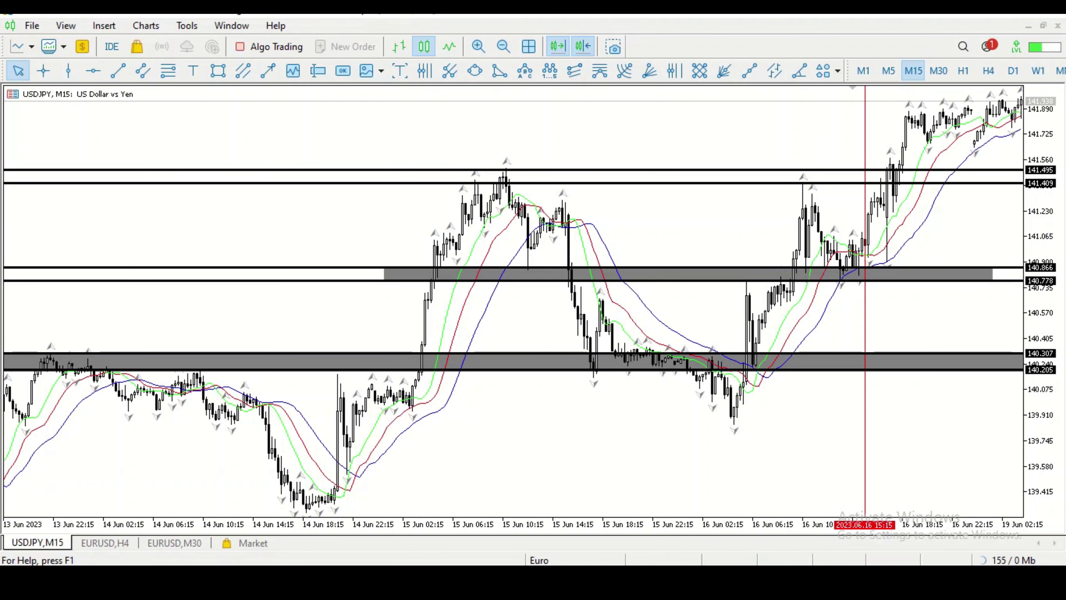
# Give the vertical line at 2023.06.16 15:15 the colour Red and a much thicker line width, and deselect it
pyautogui.doubleClick(864, 126)
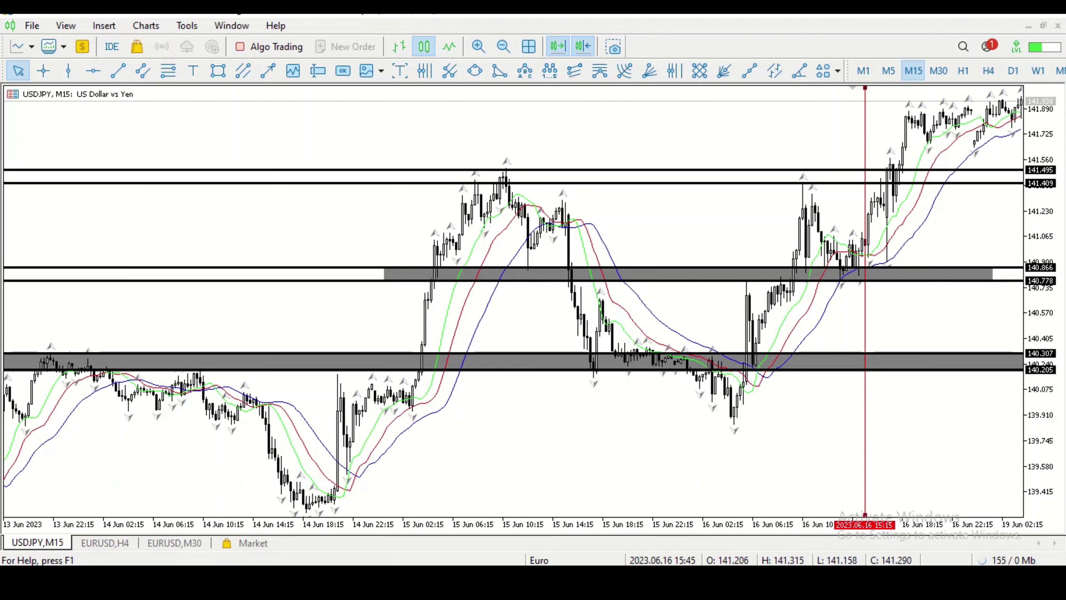
pyautogui.rightClick(864, 125)
pyautogui.click(945, 136)
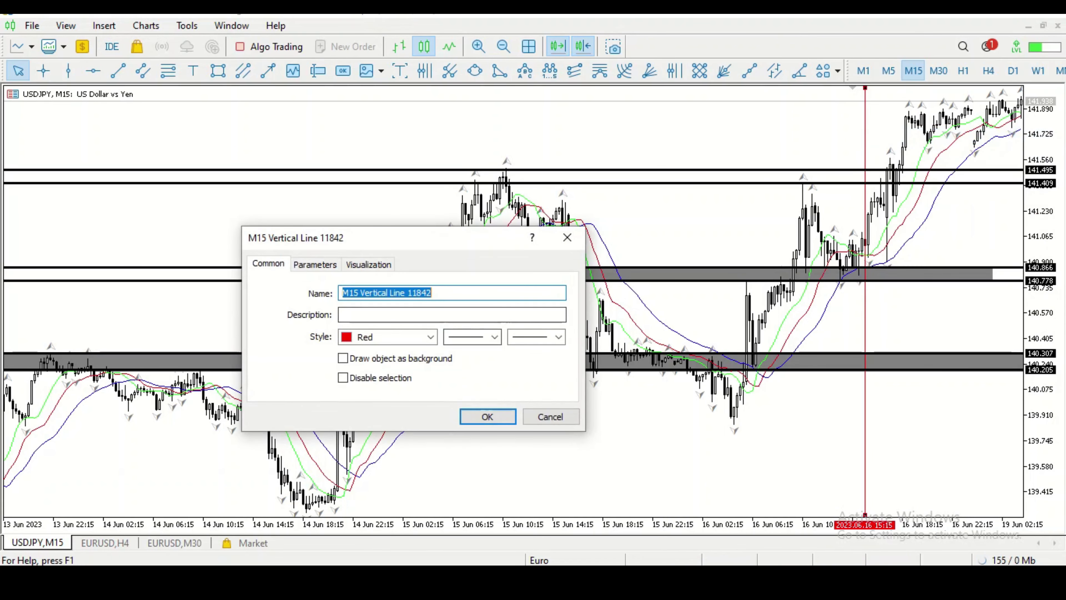
pyautogui.click(430, 337)
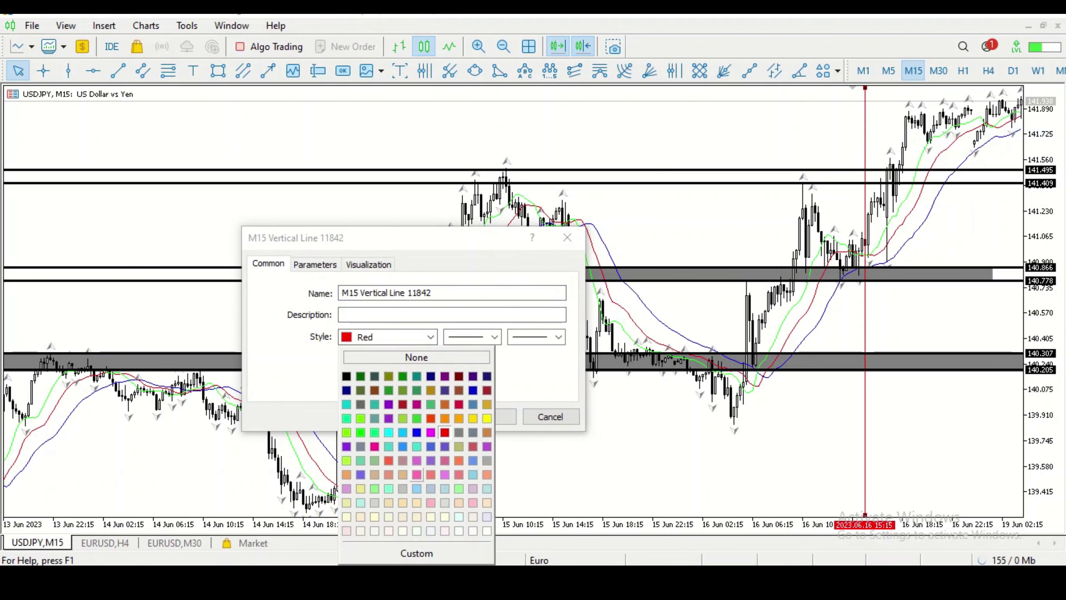
pyautogui.click(445, 432)
pyautogui.click(559, 337)
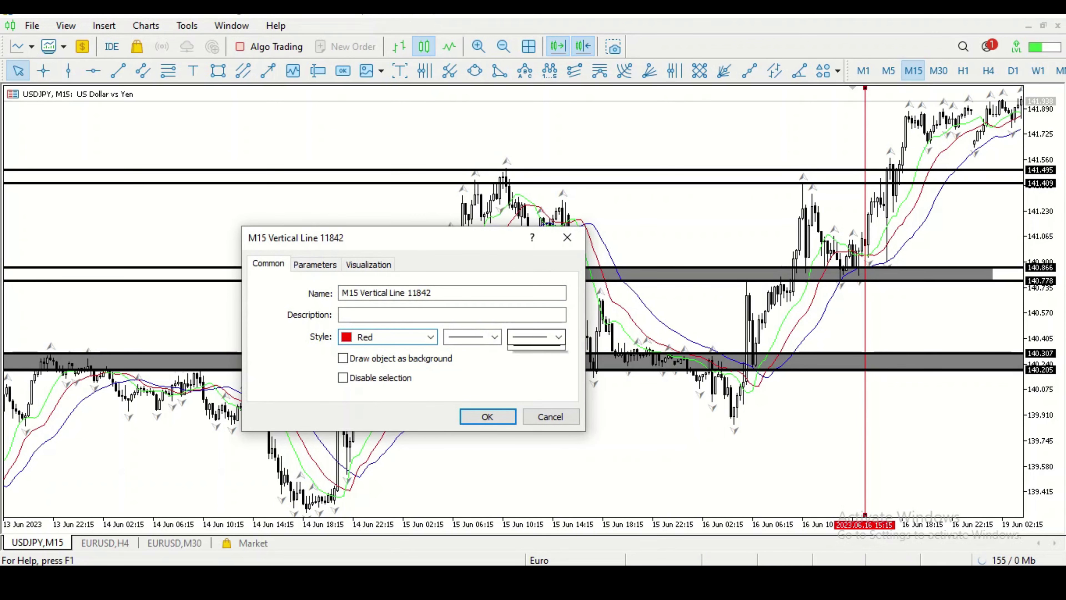
pyautogui.click(533, 387)
pyautogui.click(487, 416)
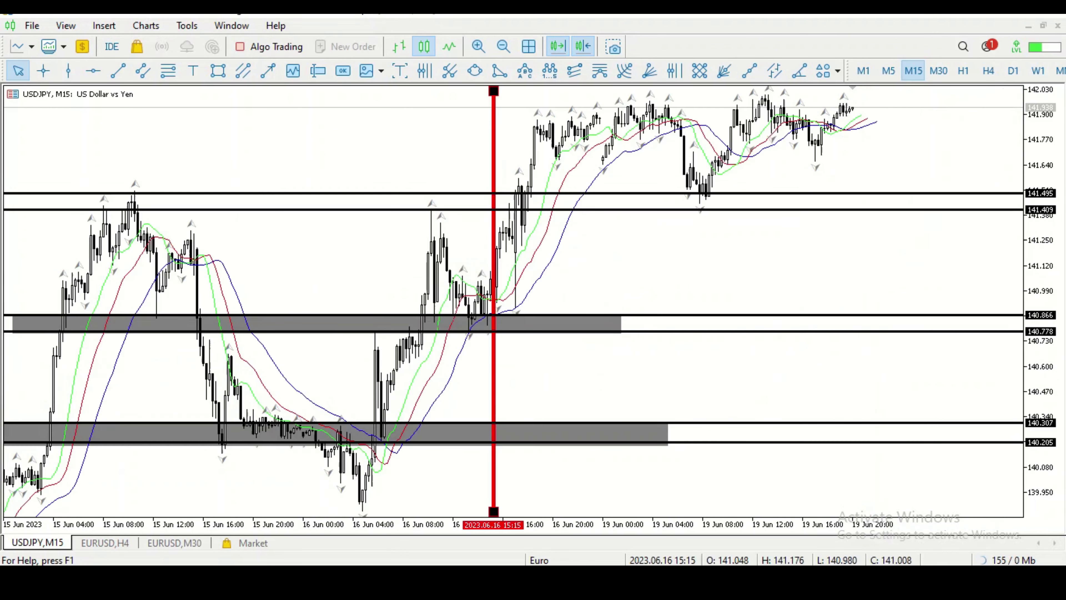
pyautogui.doubleClick(493, 298)
# Fill the band between 141.495 and 141.409 with a rectangle starting around the beginning of 15 June
pyautogui.moveTo(531, 297); pyautogui.dragTo(890, 298)
pyautogui.hscroll(-4, 513, 301)
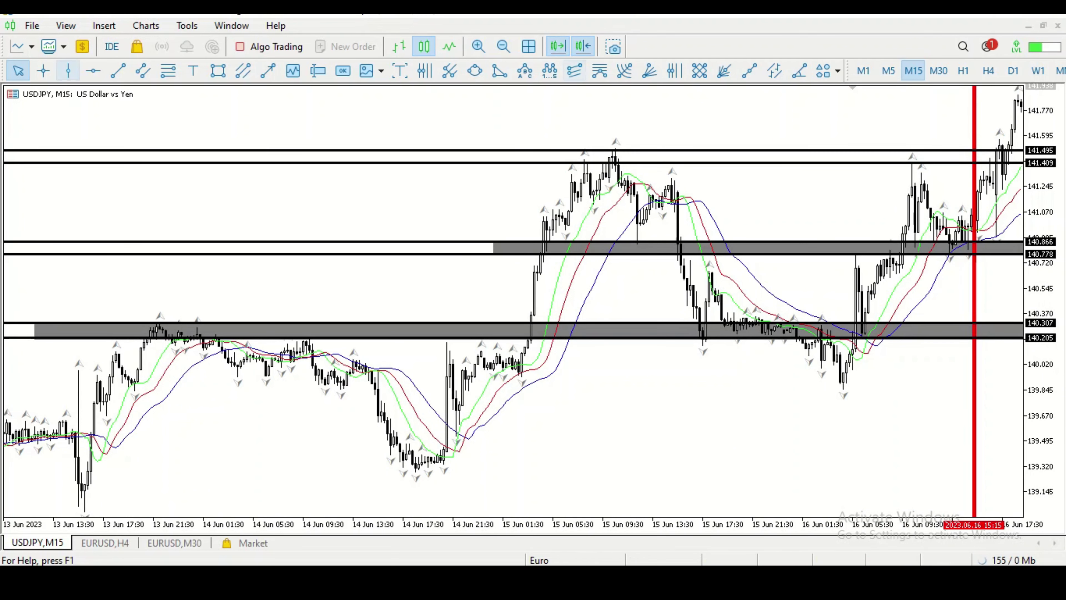
pyautogui.click(217, 70)
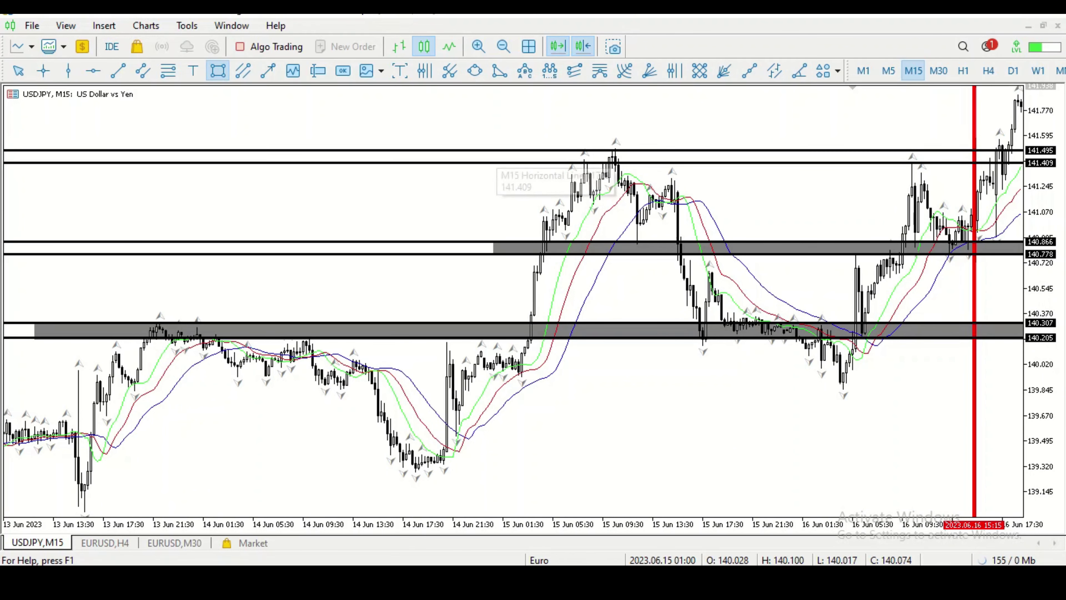
pyautogui.moveTo(481, 150)
pyautogui.mouseDown()
pyautogui.moveTo(774, 175)
pyautogui.moveTo(1008, 163)
pyautogui.moveTo(854, 185)
pyautogui.moveTo(738, 185)
pyautogui.moveTo(852, 191)
pyautogui.mouseUp()
pyautogui.moveTo(544, 301); pyautogui.dragTo(759, 301)
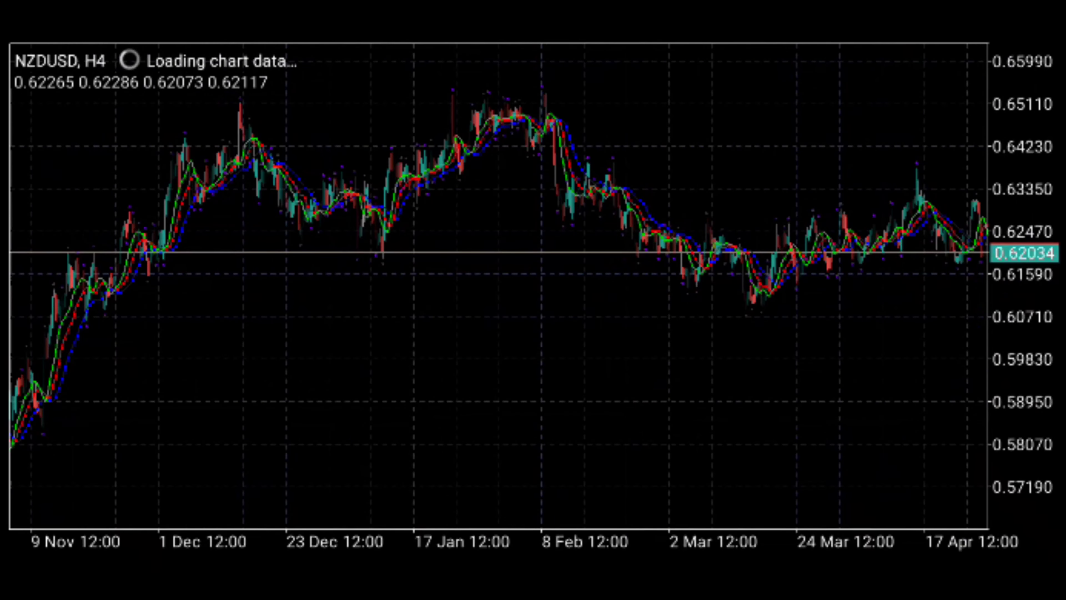
# In the mobile MetaTrader app, add two horizontal lines to the NZDUSD H4 chart, at about 0.62099 and 0.60971
pyautogui.click(533, 297)
pyautogui.click(1040, 226)
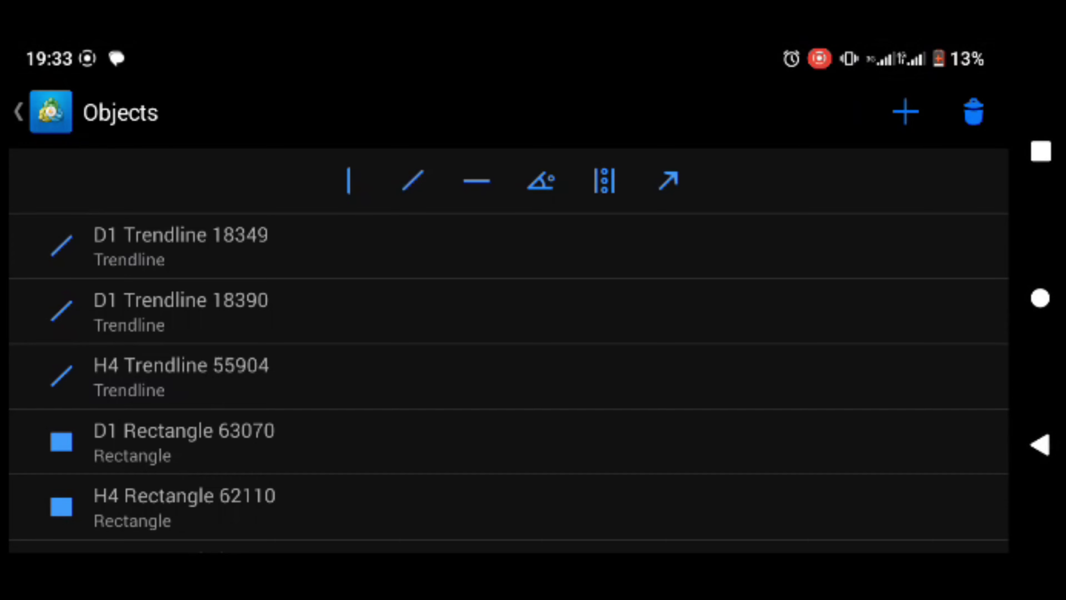
pyautogui.click(475, 180)
pyautogui.moveTo(779, 237)
pyautogui.mouseDown()
pyautogui.moveTo(779, 353)
pyautogui.moveTo(784, 250)
pyautogui.mouseUp()
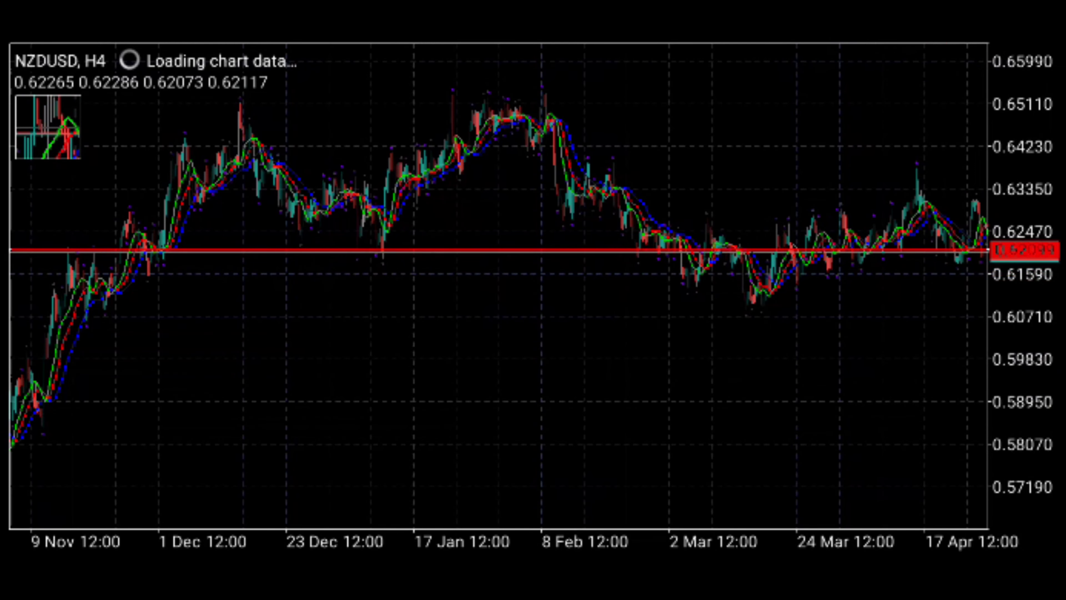
pyautogui.moveTo(146, 250); pyautogui.dragTo(147, 251)
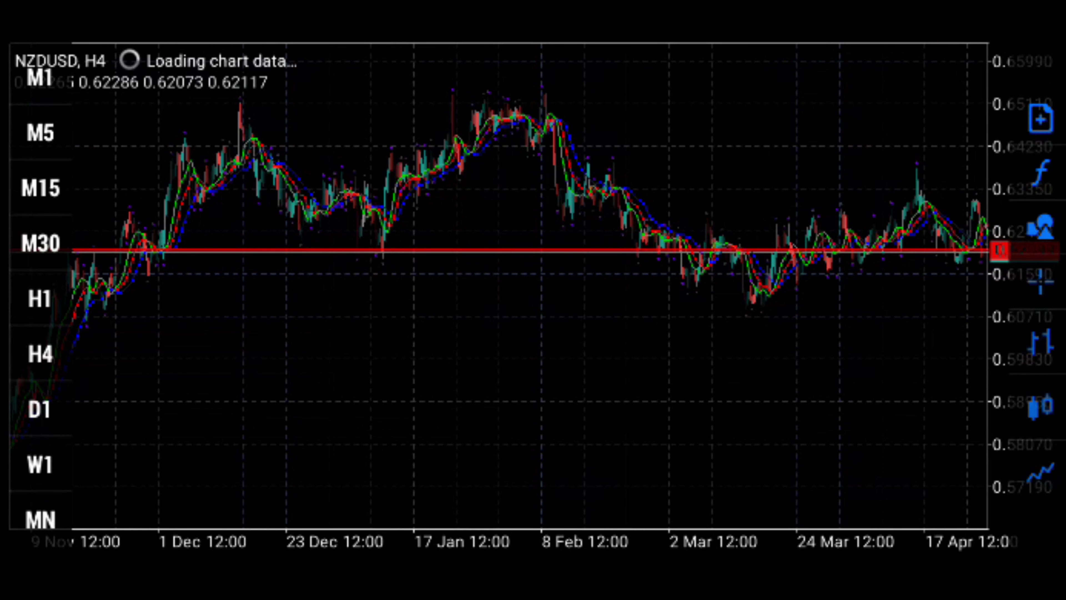
pyautogui.click(1040, 227)
pyautogui.click(475, 179)
pyautogui.moveTo(538, 353); pyautogui.dragTo(533, 303)
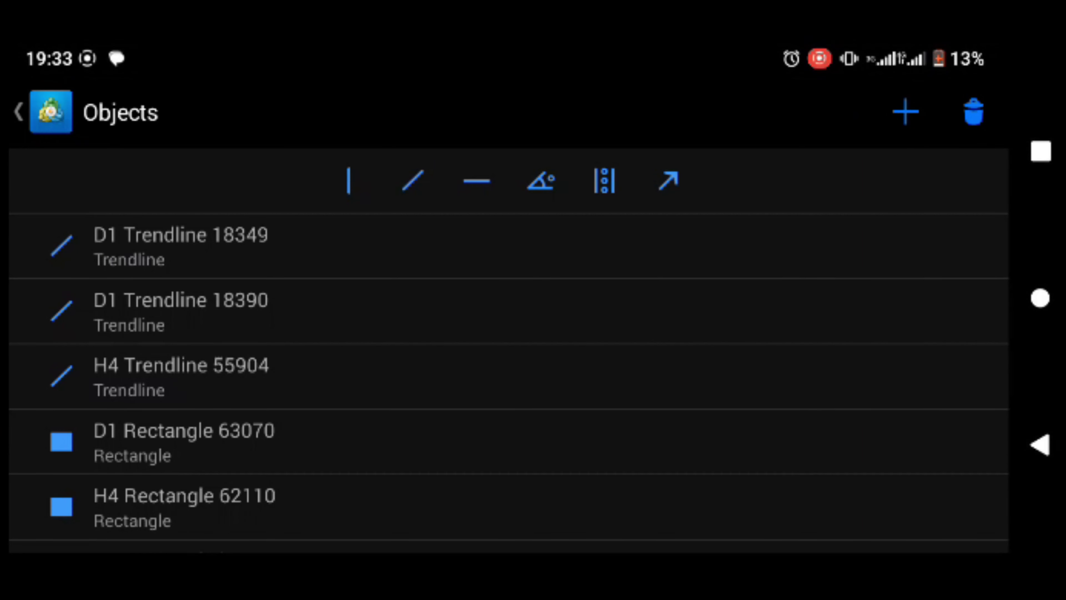
pyautogui.click(541, 180)
pyautogui.moveTo(711, 227); pyautogui.dragTo(823, 172)
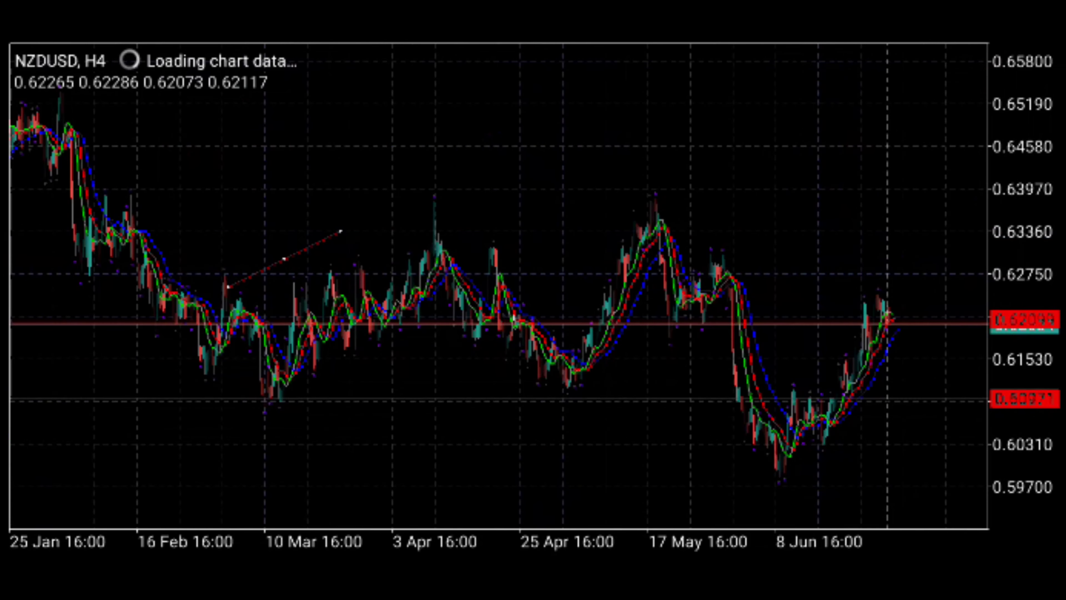
pyautogui.moveTo(498, 294); pyautogui.dragTo(596, 294)
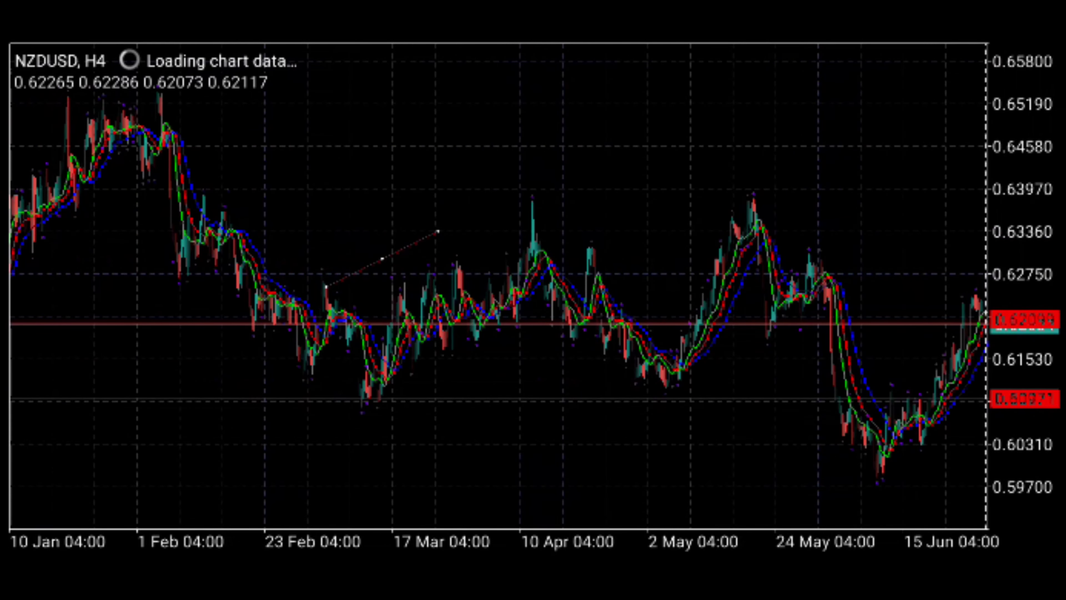
pyautogui.moveTo(378, 294); pyautogui.dragTo(639, 294)
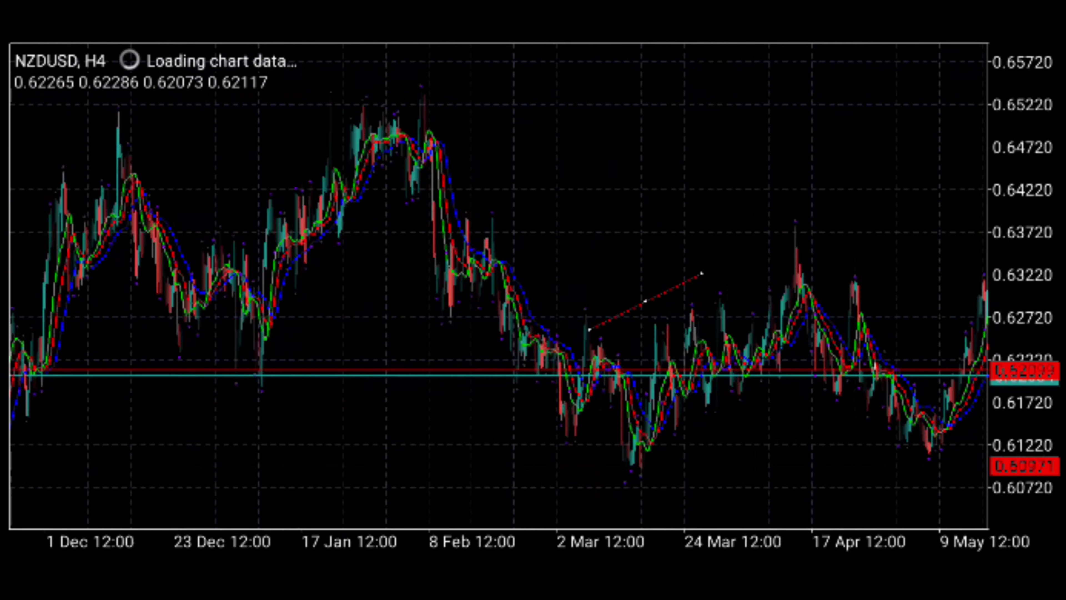
pyautogui.click(644, 301)
pyautogui.click(1039, 78)
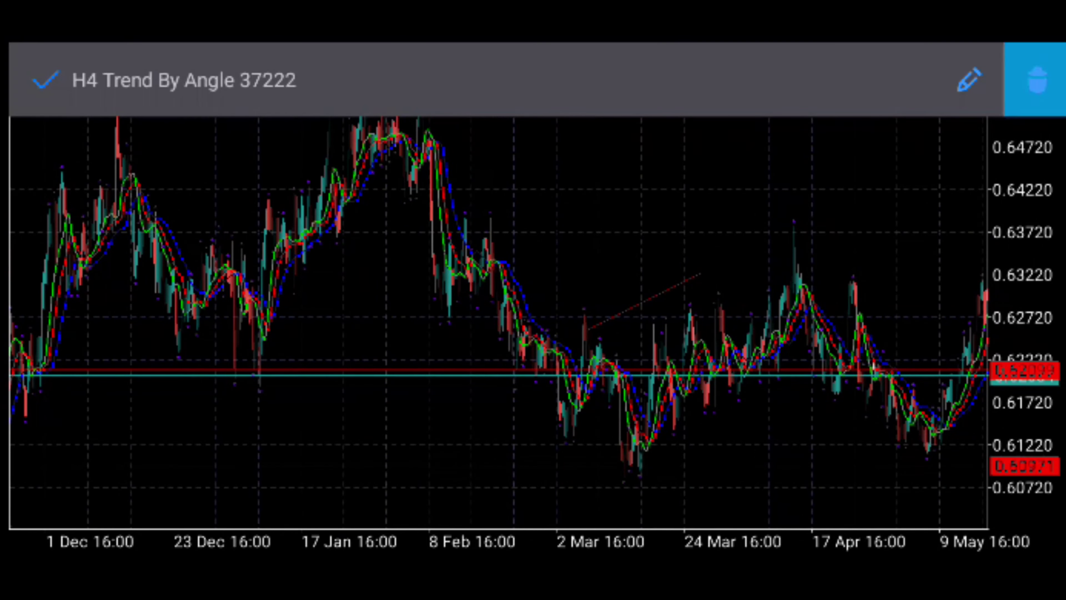
pyautogui.moveTo(378, 294); pyautogui.dragTo(614, 294)
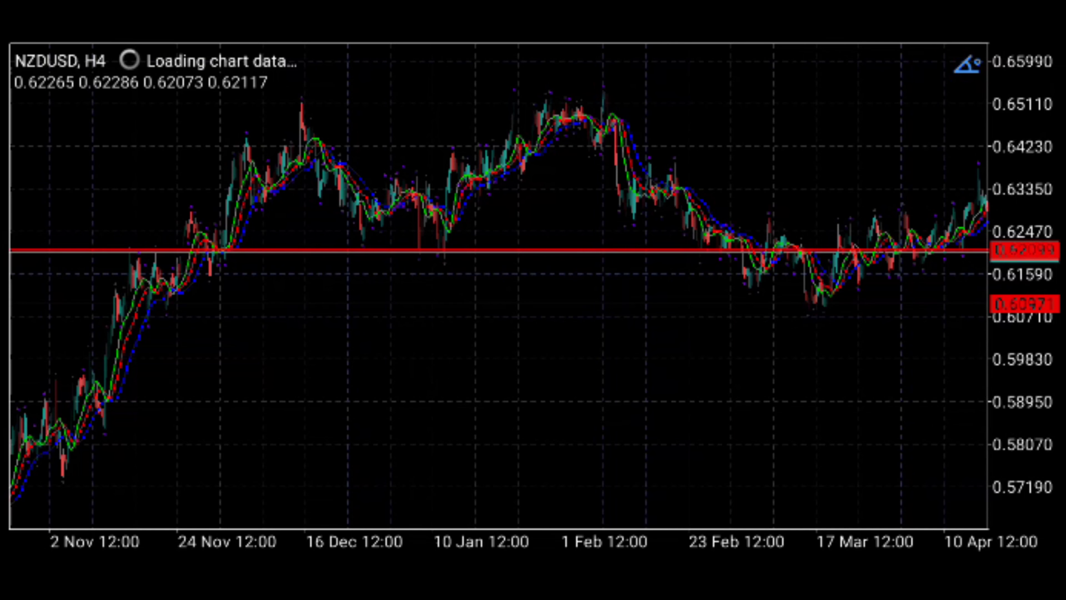
pyautogui.moveTo(666, 420)
pyautogui.mouseDown()
pyautogui.moveTo(687, 288)
pyautogui.moveTo(774, 177)
pyautogui.mouseUp()
pyautogui.click(720, 299)
pyautogui.click(1039, 79)
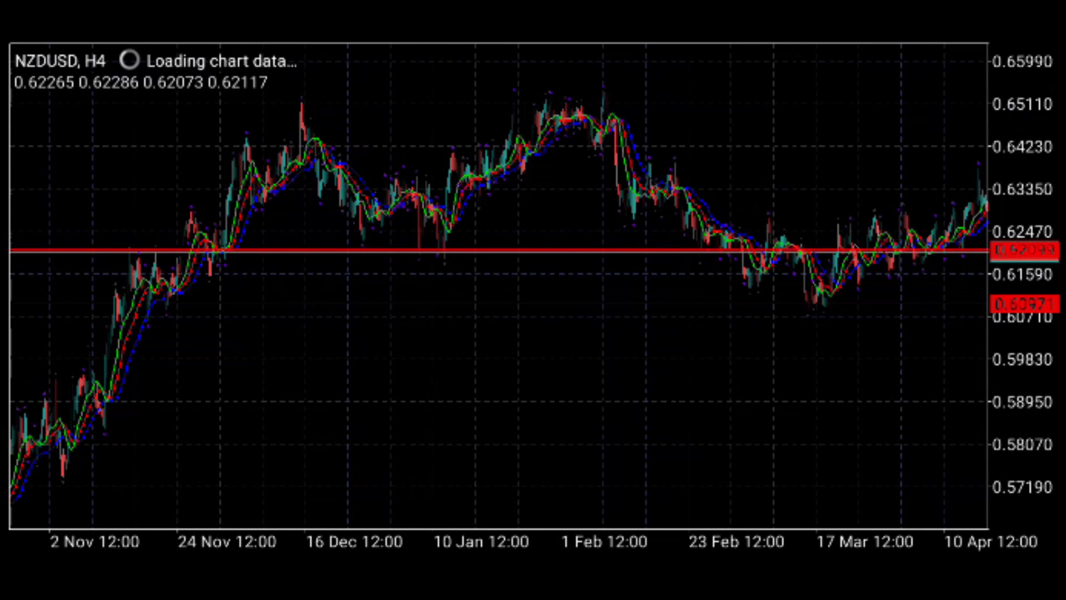
# Add two horizontal lines, one at the early February highs at about 0.6503 and one at about 0.6353
pyautogui.click(1040, 226)
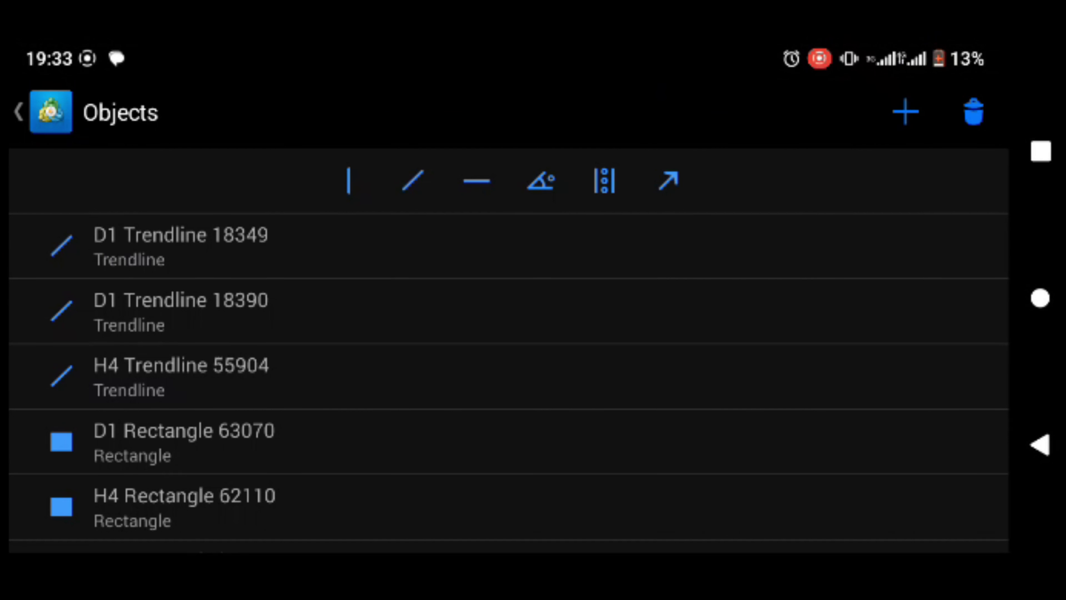
pyautogui.click(476, 180)
pyautogui.moveTo(614, 115)
pyautogui.mouseDown()
pyautogui.moveTo(615, 97)
pyautogui.moveTo(614, 108)
pyautogui.mouseUp()
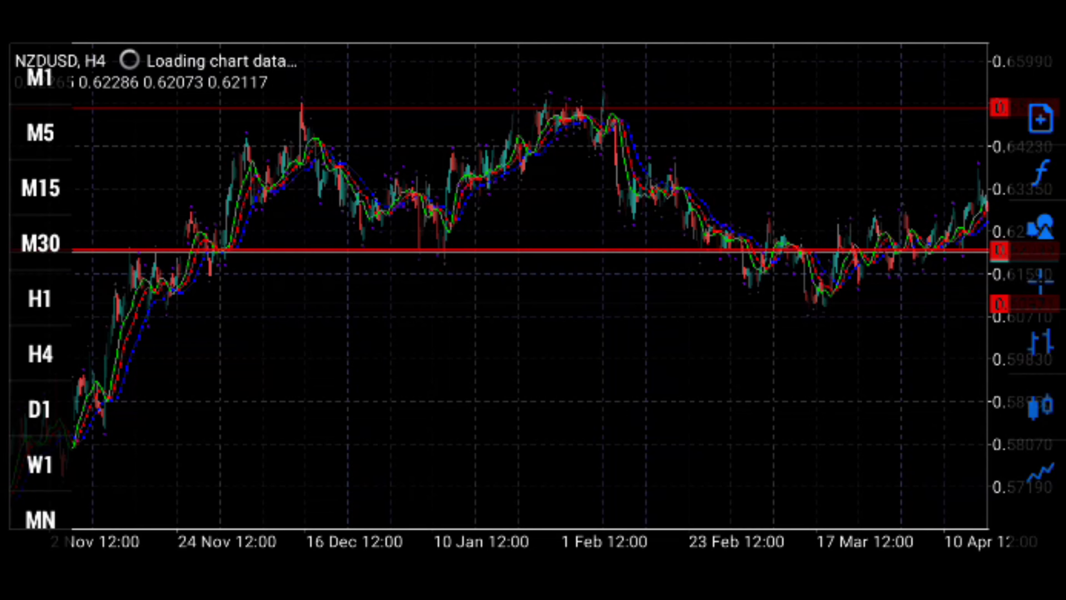
pyautogui.click(1040, 227)
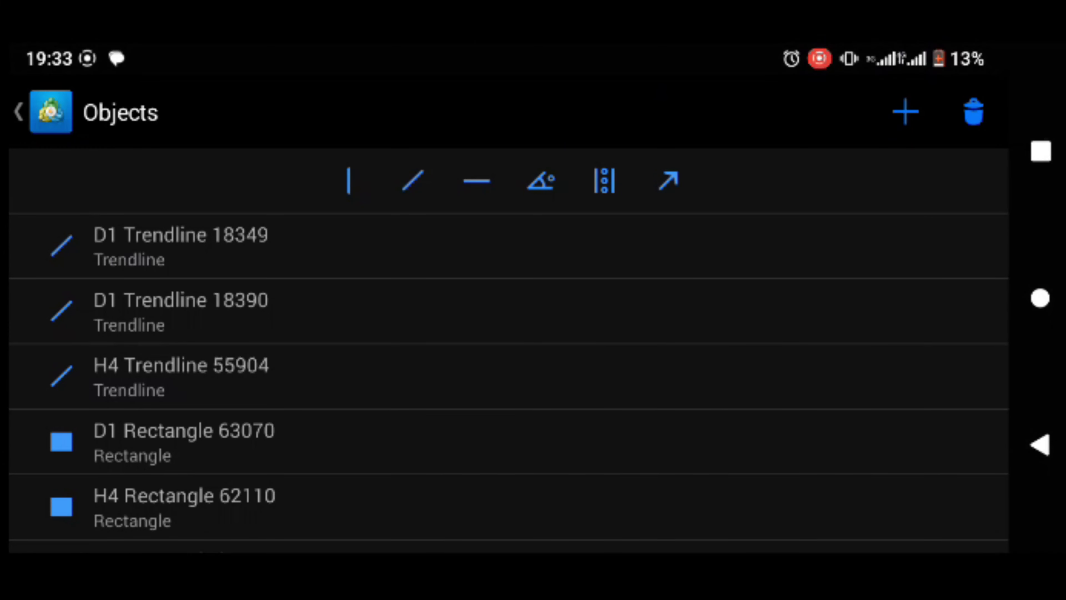
pyautogui.click(476, 180)
pyautogui.moveTo(761, 171)
pyautogui.mouseDown()
pyautogui.moveTo(761, 224)
pyautogui.moveTo(761, 180)
pyautogui.mouseUp()
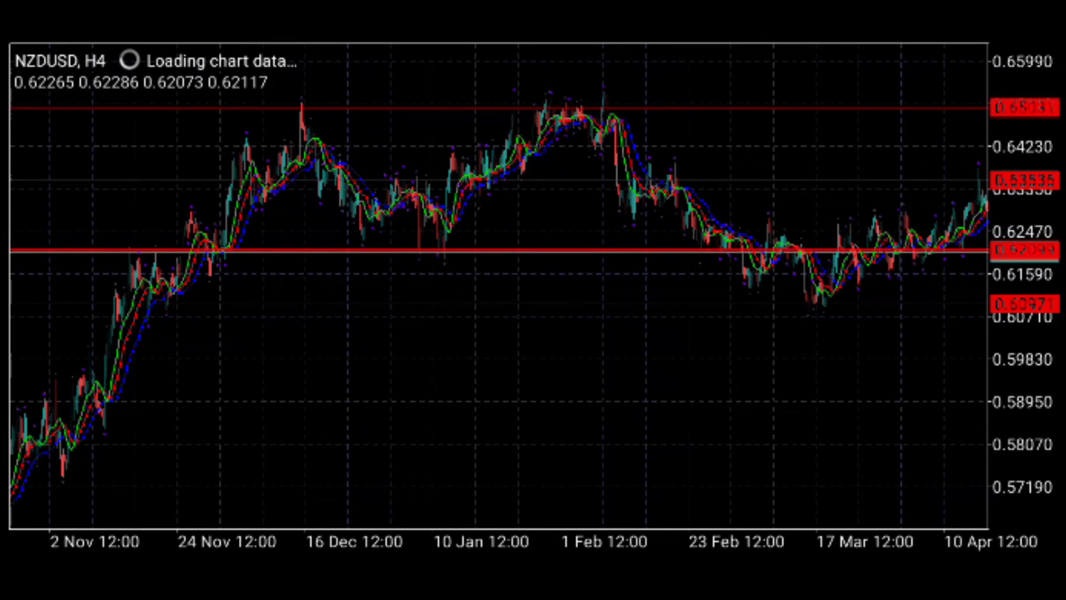
# Add another horizontal line to the NZDUSD chart between the 0.62470 and 0.63350 levels
pyautogui.click(1040, 227)
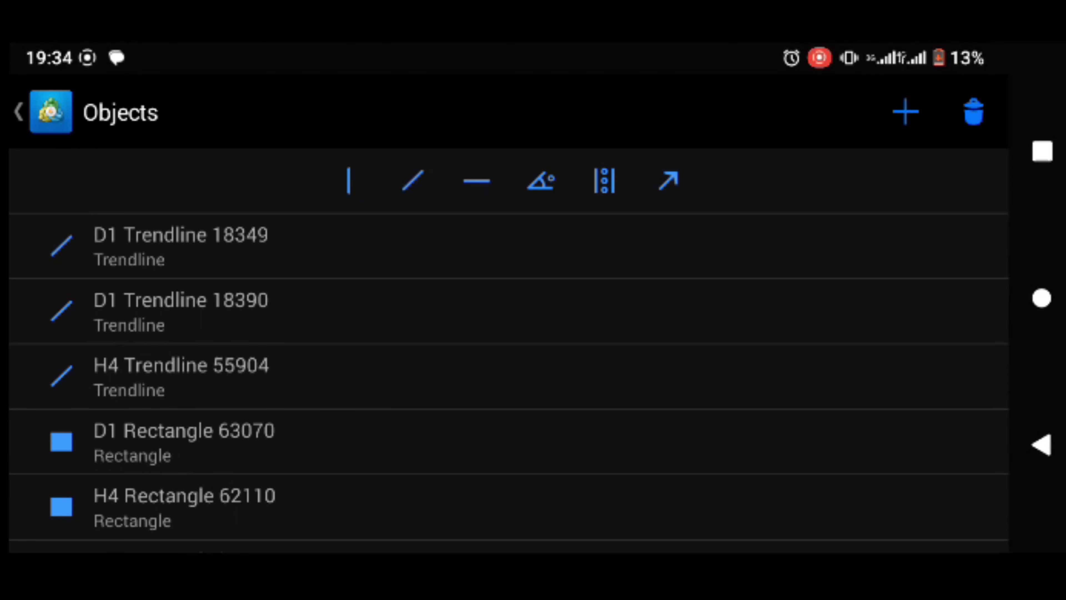
pyautogui.click(476, 179)
pyautogui.moveTo(742, 263); pyautogui.dragTo(727, 214)
pyautogui.moveTo(504, 214); pyautogui.dragTo(503, 212)
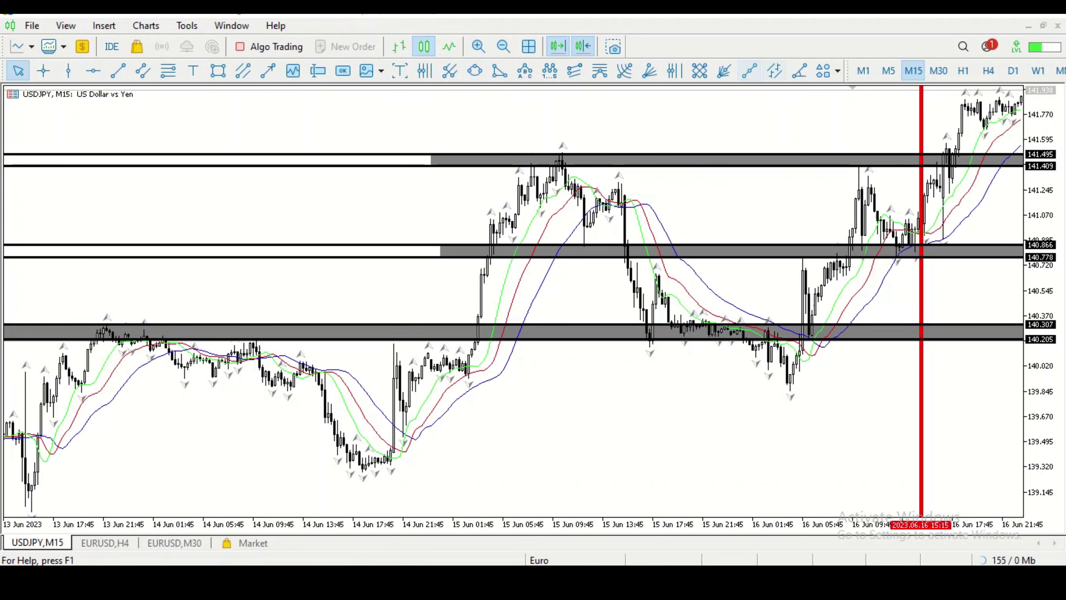
# On the desktop USDJPY M15 chart, mark the 12 June lows with a rectangle between about 139.10 and 139.055
pyautogui.click(478, 46)
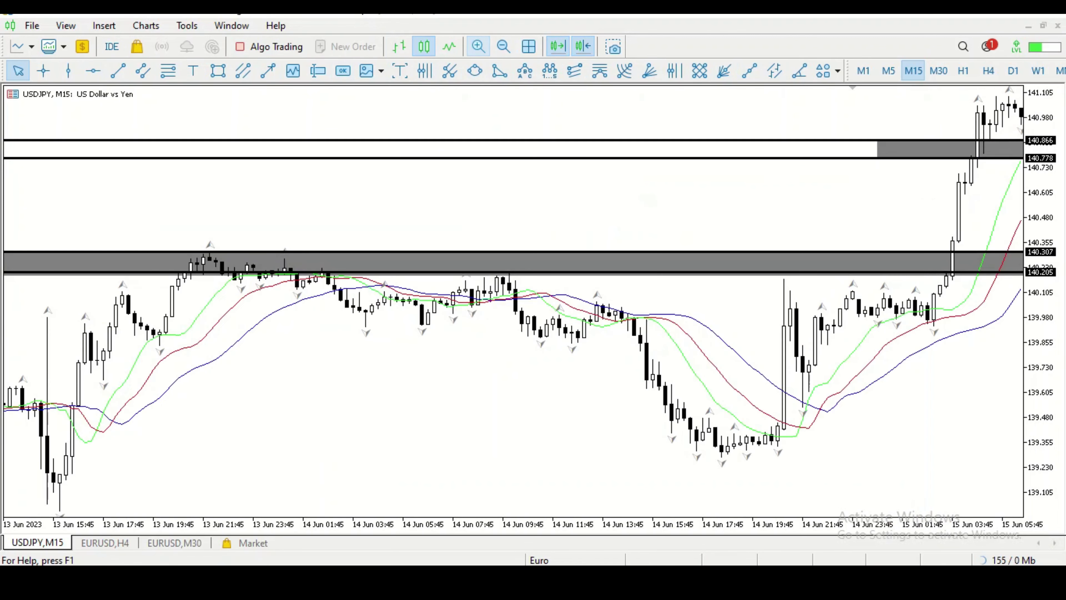
pyautogui.moveTo(721, 301); pyautogui.dragTo(216, 301)
pyautogui.moveTo(603, 300); pyautogui.dragTo(328, 301)
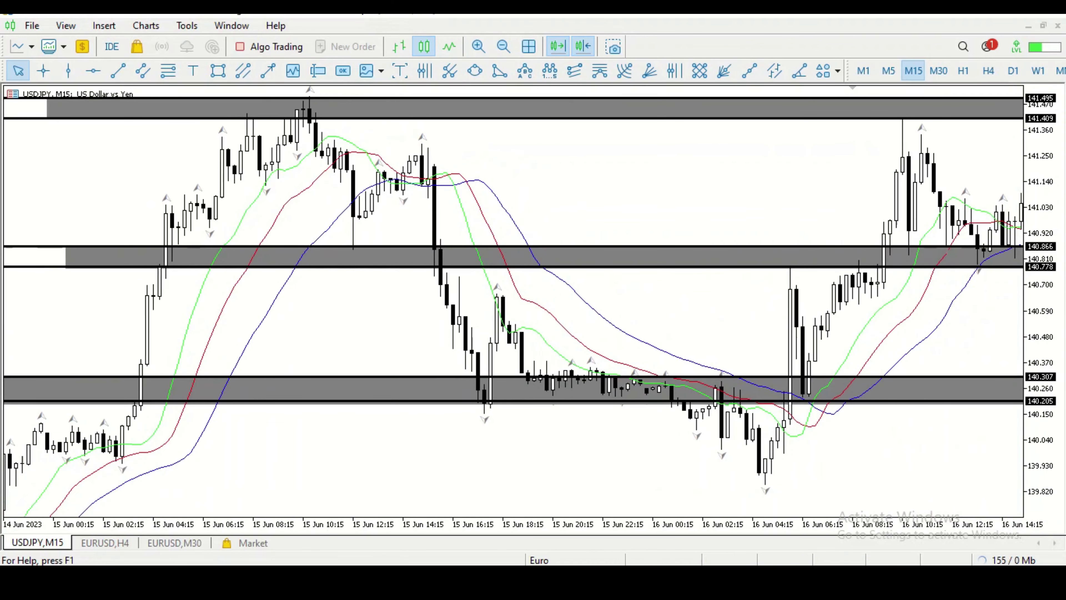
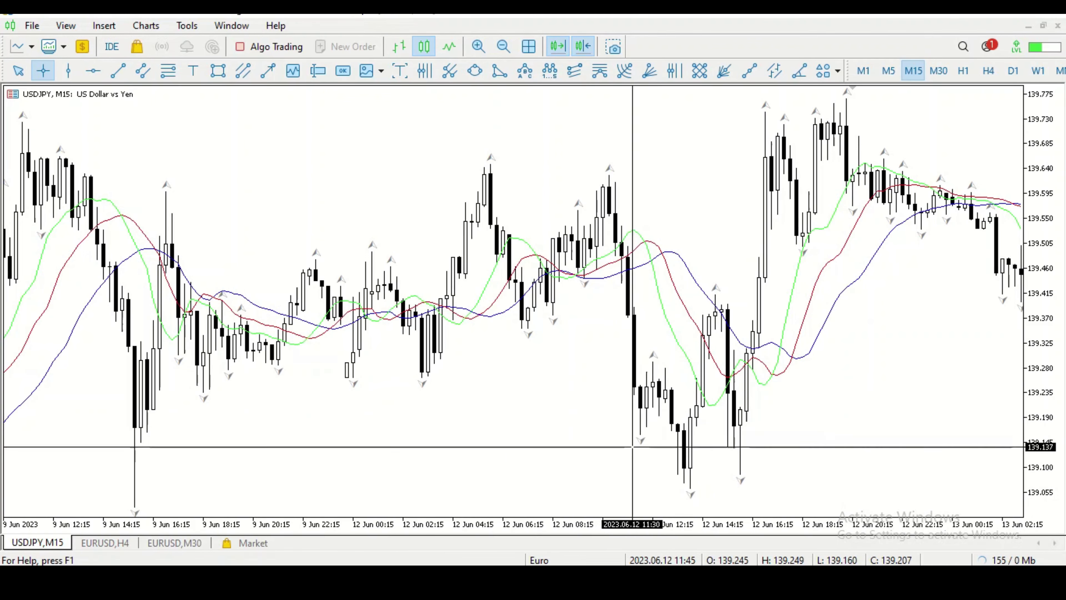
pyautogui.moveTo(645, 427); pyautogui.dragTo(629, 360)
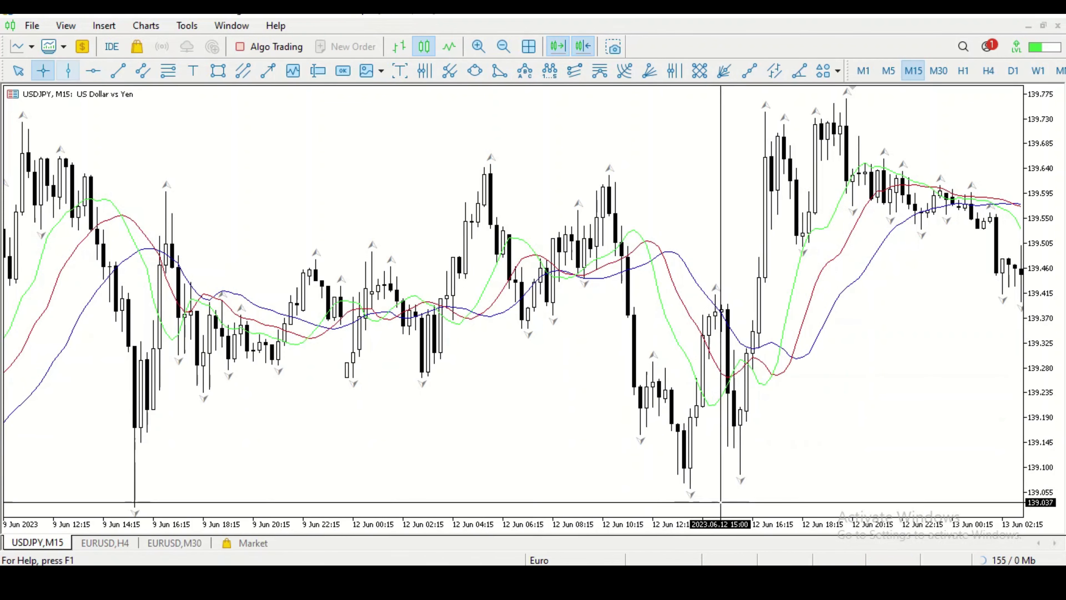
pyautogui.rightClick(583, 449)
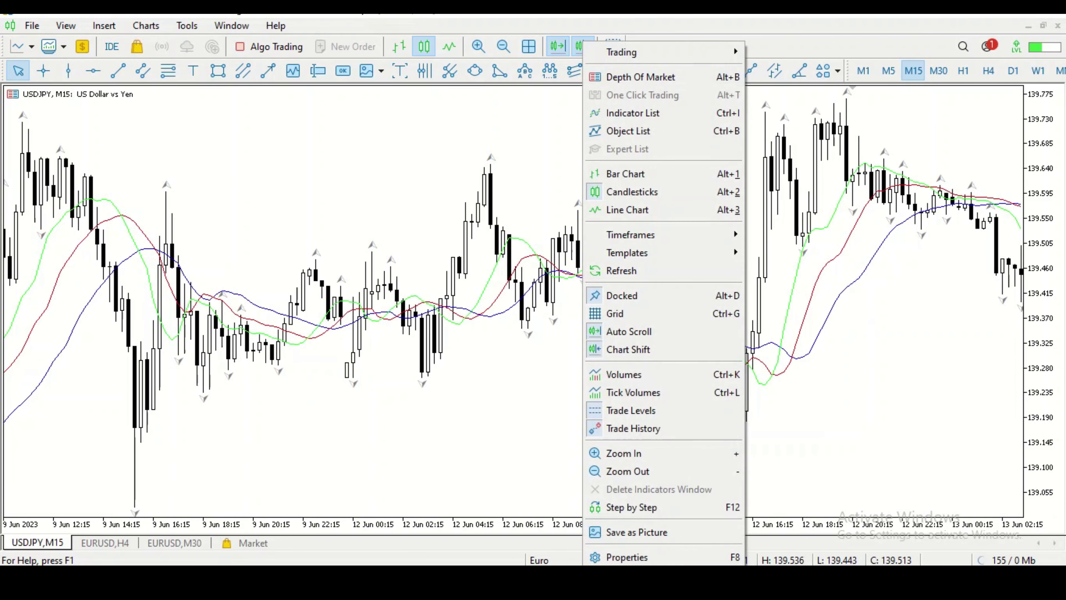
pyautogui.moveTo(755, 252); pyautogui.dragTo(774, 252)
pyautogui.click(217, 70)
pyautogui.moveTo(669, 469)
pyautogui.mouseDown()
pyautogui.moveTo(758, 471)
pyautogui.moveTo(826, 499)
pyautogui.moveTo(852, 493)
pyautogui.mouseUp()
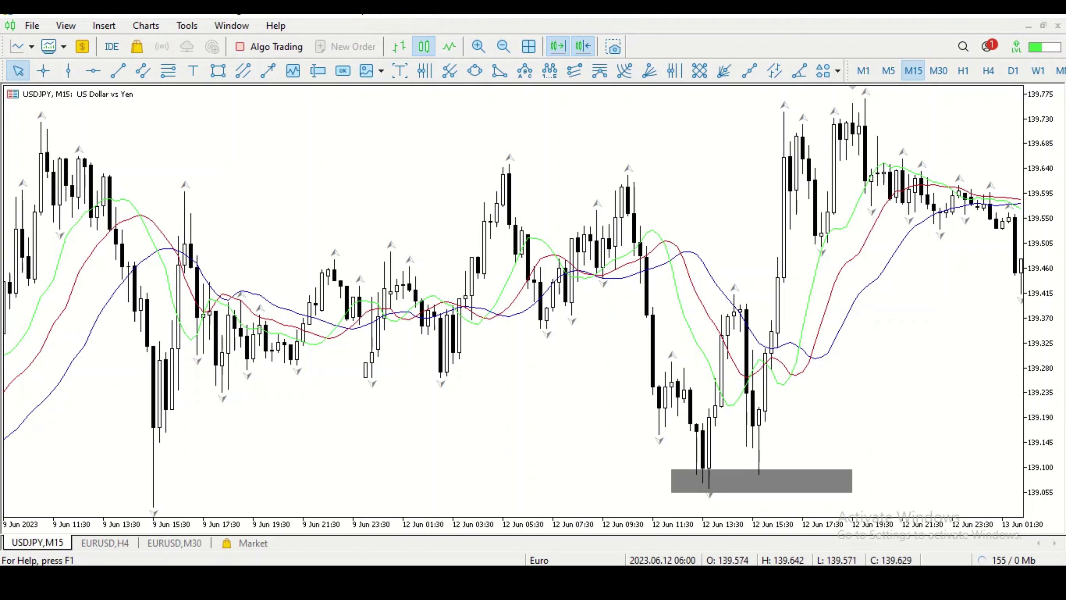
# Mark the 12 June evening highs on the USDJPY M15 chart with a rectangle between about 139.765 and 139.72
pyautogui.click(503, 46)
pyautogui.moveTo(561, 294); pyautogui.dragTo(642, 294)
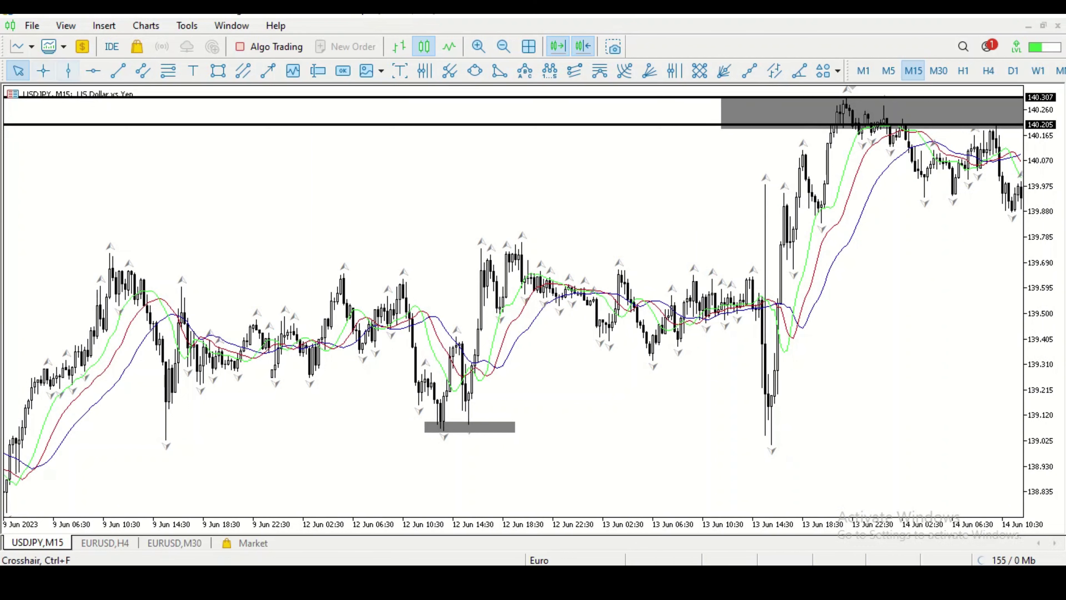
pyautogui.click(43, 70)
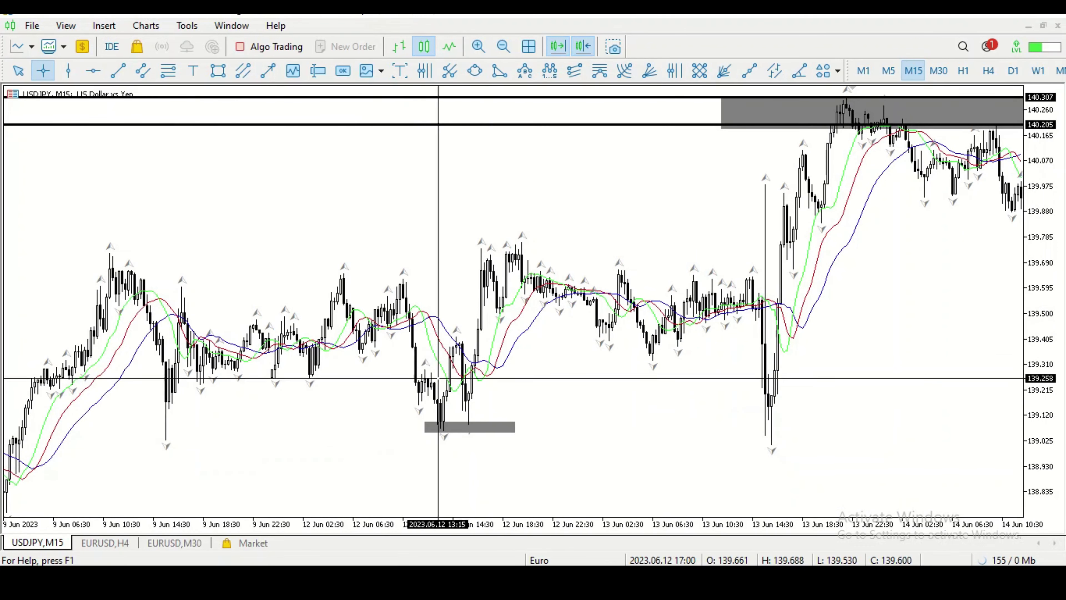
pyautogui.moveTo(423, 311)
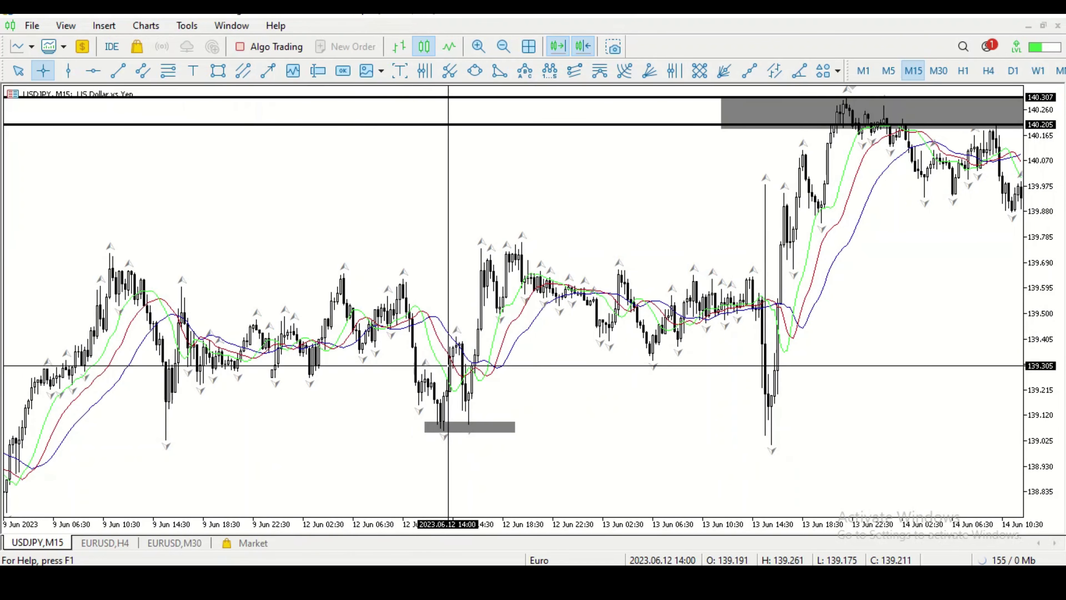
pyautogui.rightClick(395, 269)
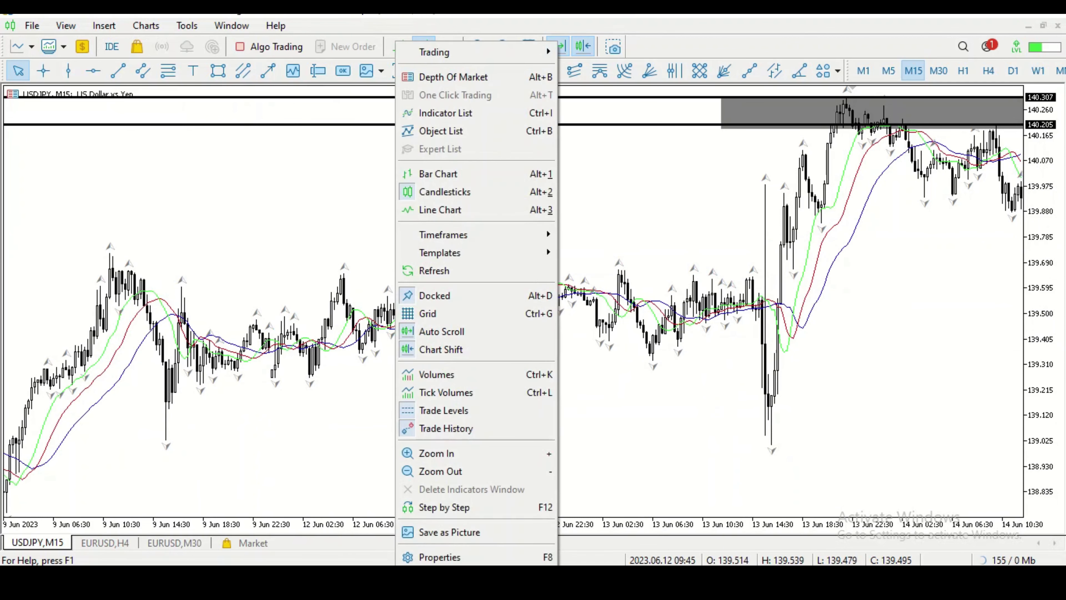
pyautogui.press('Escape')
pyautogui.click(218, 71)
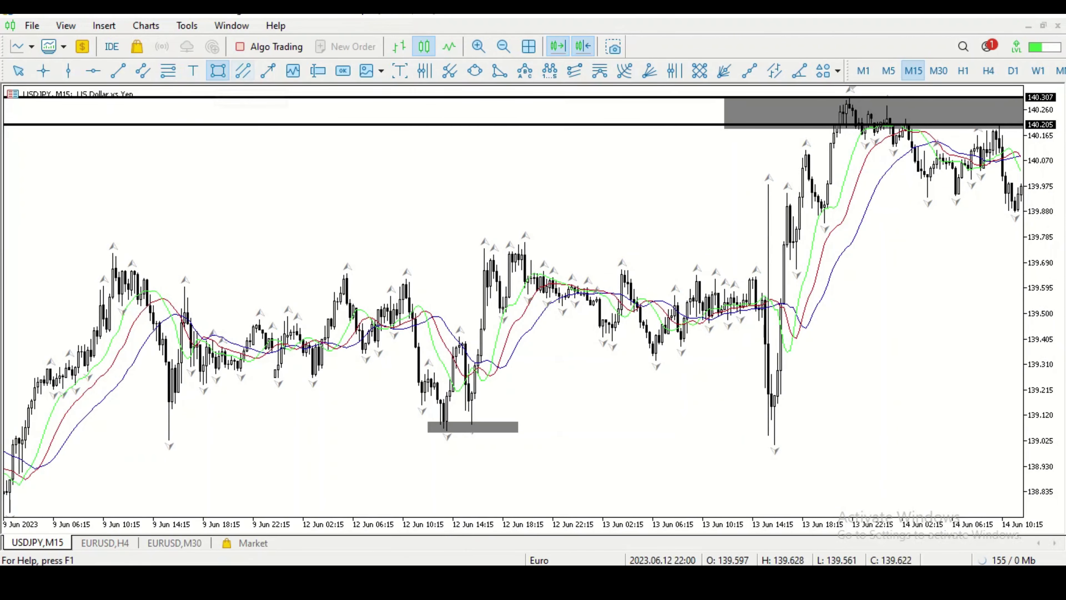
pyautogui.moveTo(468, 242); pyautogui.dragTo(552, 253)
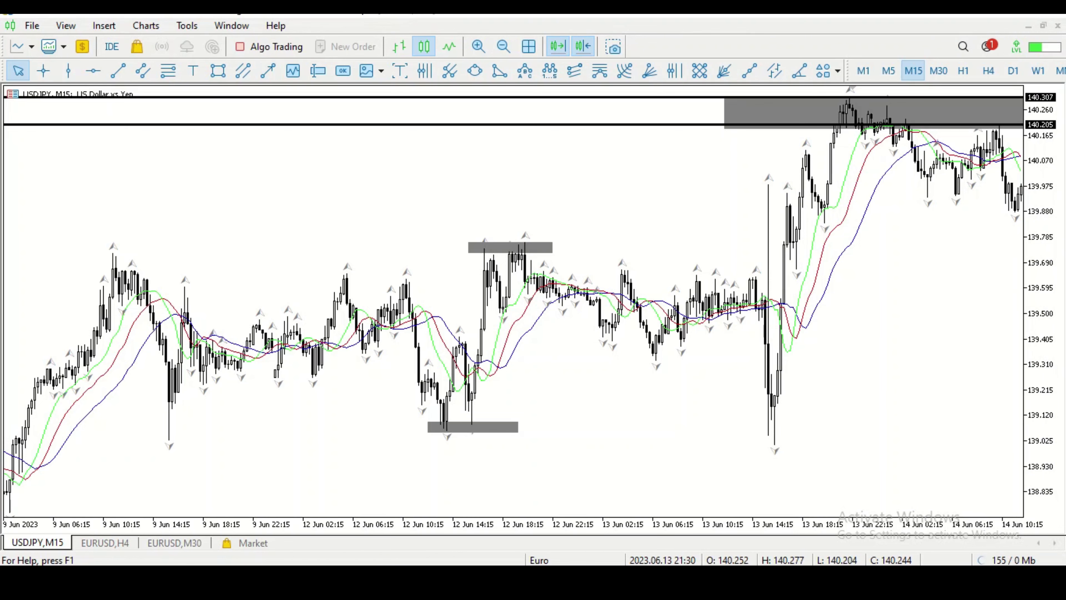
# Review the USDJPY M15 price action through 16 June, and return to MetaTrader from the chart patterns cheat sheet
pyautogui.moveTo(802, 299); pyautogui.dragTo(506, 299)
pyautogui.scroll(-8, 512, 303)
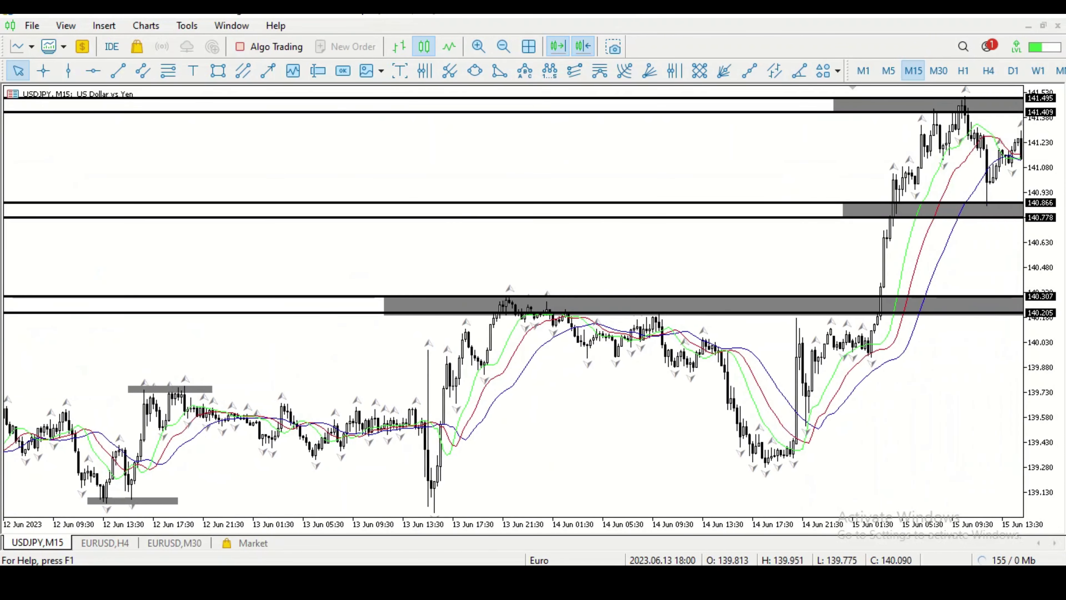
pyautogui.scroll(-8, 511, 302)
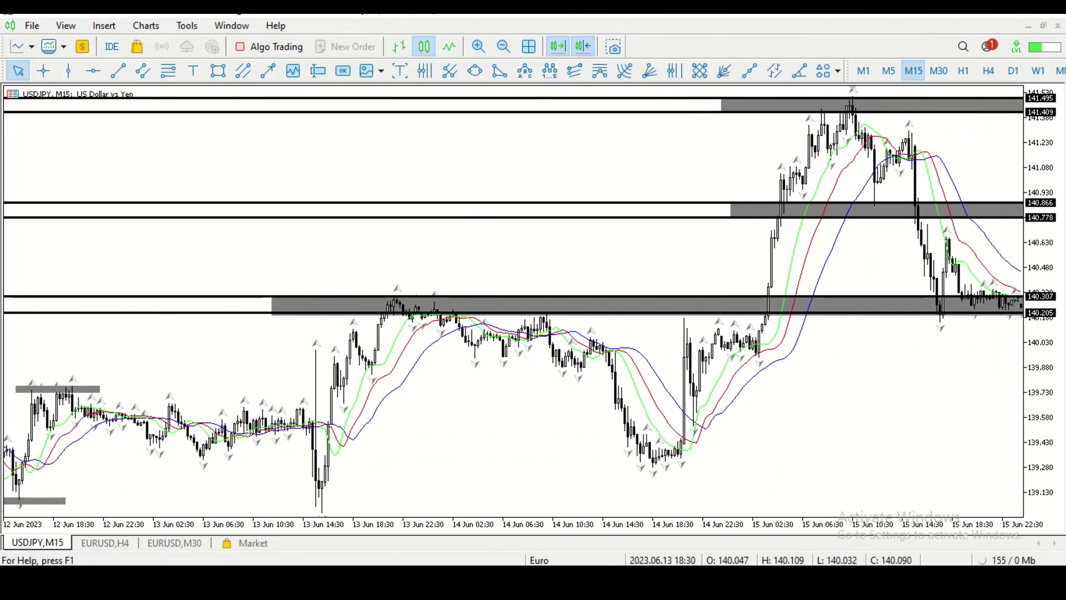
pyautogui.scroll(-3, 512, 302)
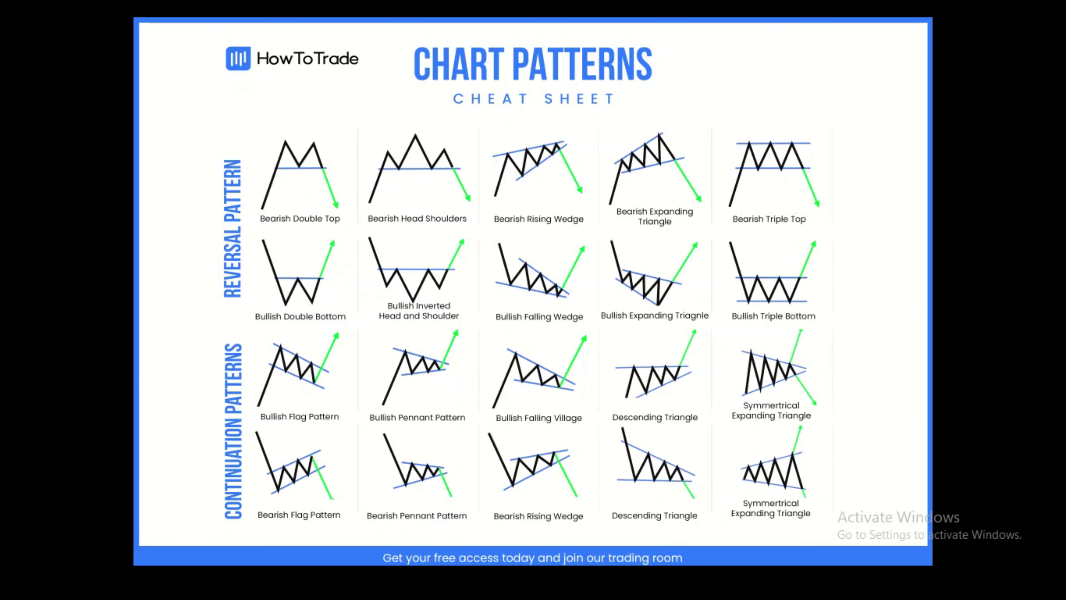
pyautogui.moveTo(438, 582)
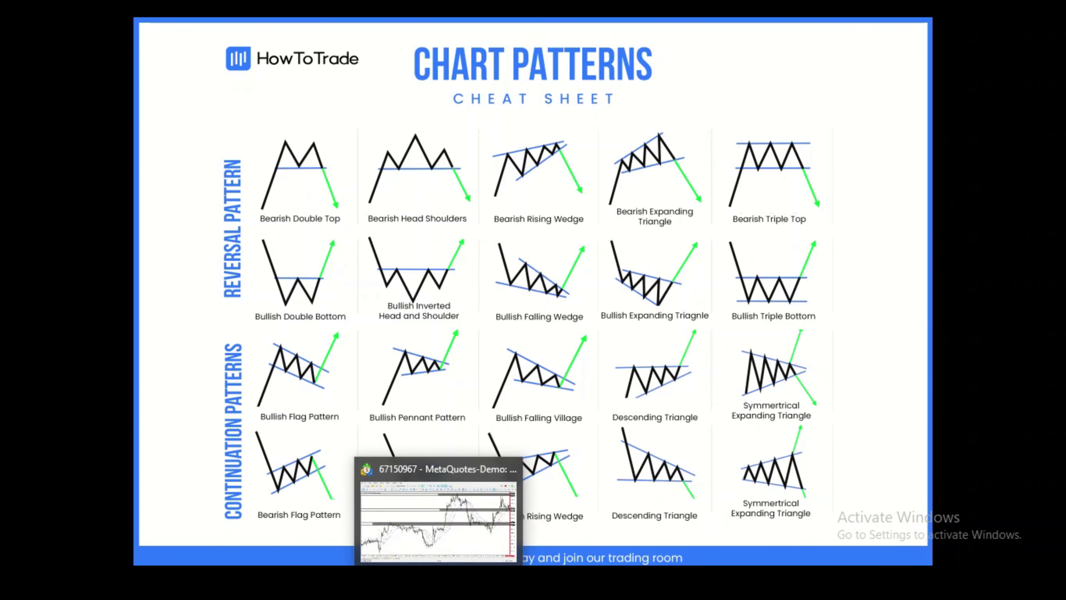
pyautogui.click(438, 520)
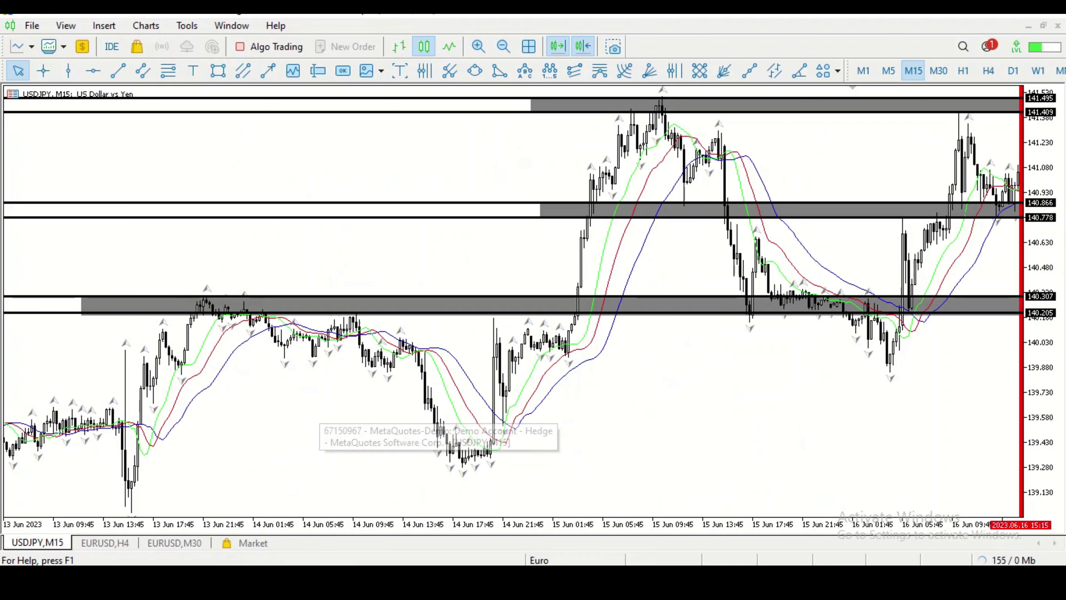
# Mark the 7 June evening highs on the USDJPY chart with a rectangle between about 140.255 and 140.22
pyautogui.moveTo(222, 300); pyautogui.dragTo(474, 300)
pyautogui.moveTo(257, 300); pyautogui.dragTo(382, 300)
pyautogui.hscroll(-5, 511, 302)
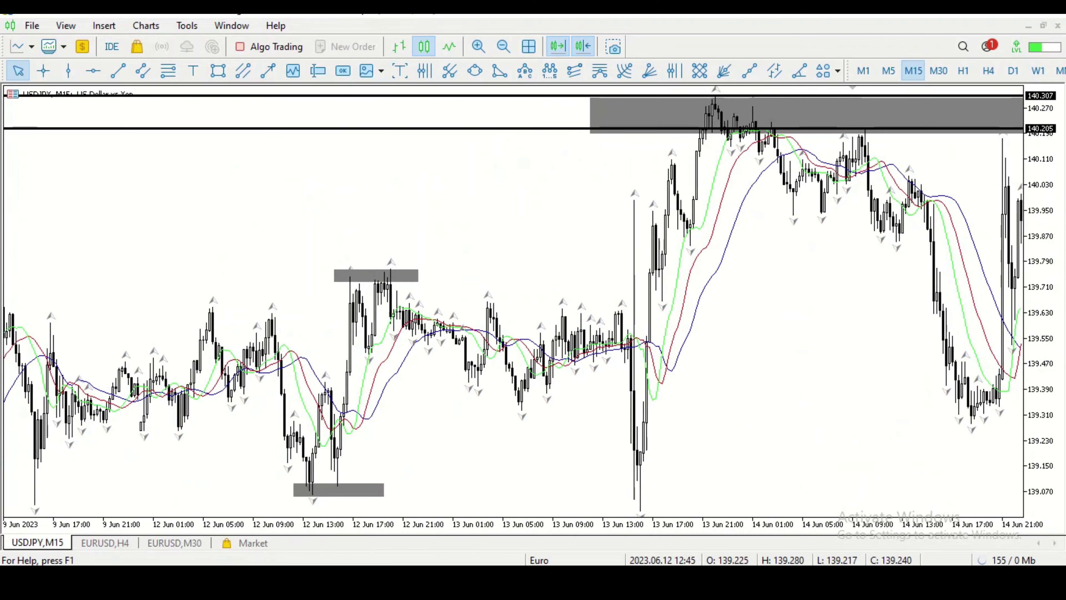
pyautogui.hscroll(-2, 511, 302)
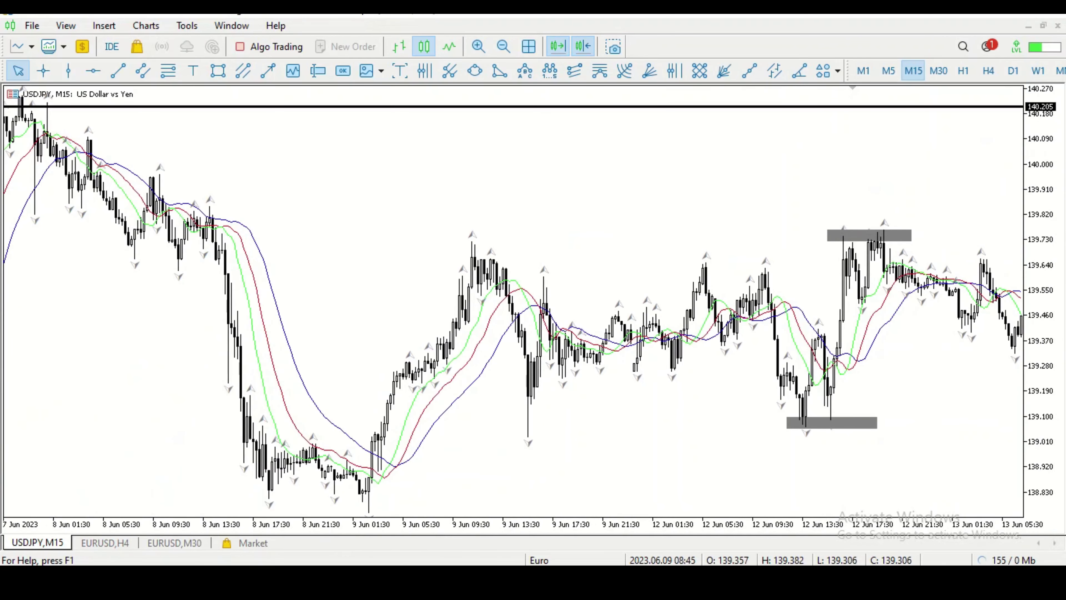
pyautogui.hscroll(-4, 512, 302)
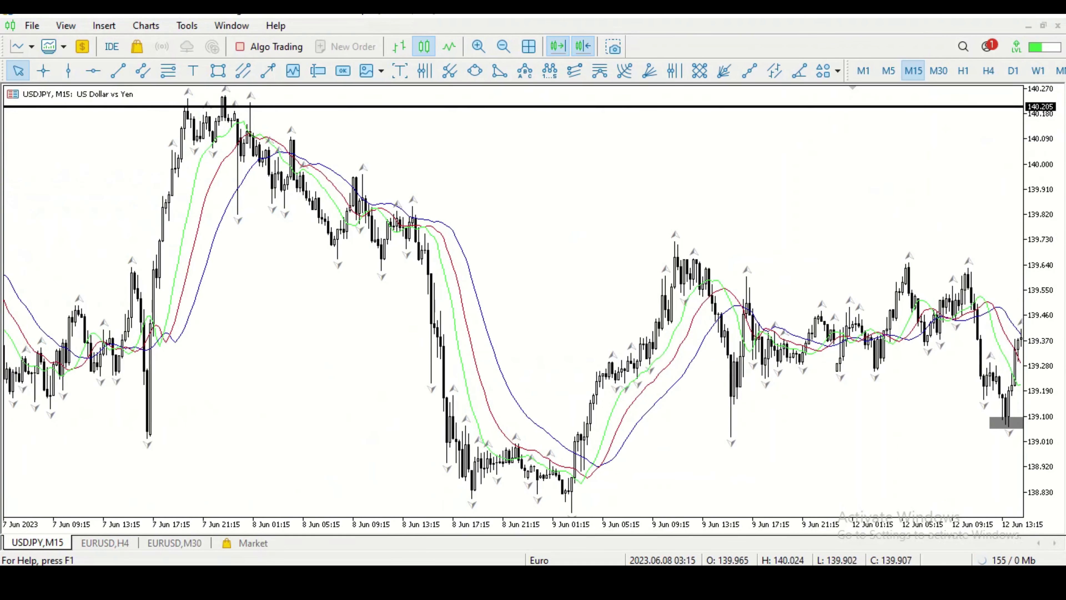
pyautogui.hscroll(-5, 511, 302)
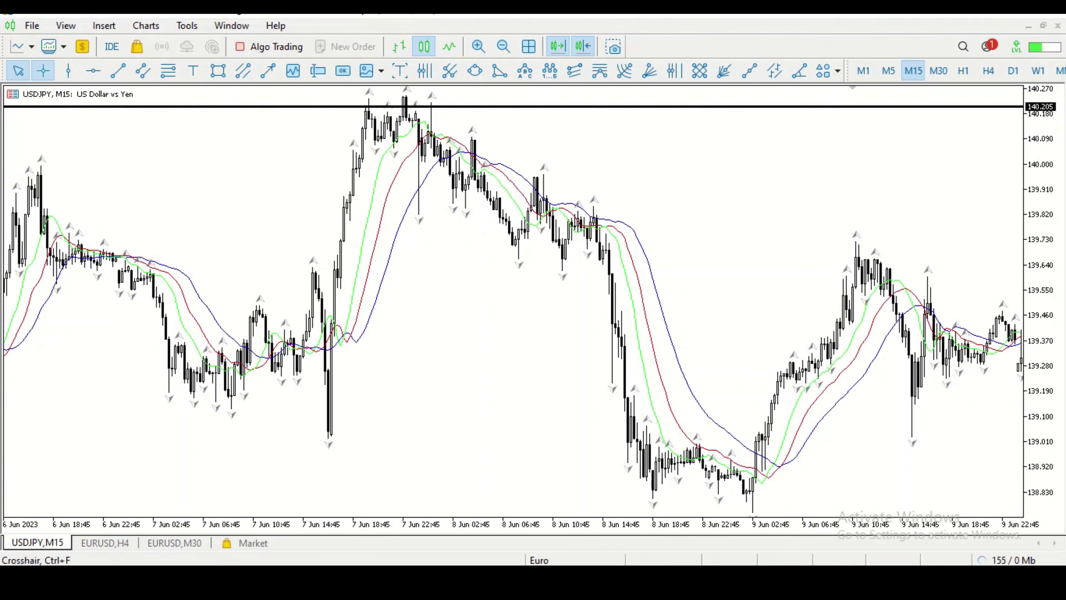
pyautogui.click(44, 71)
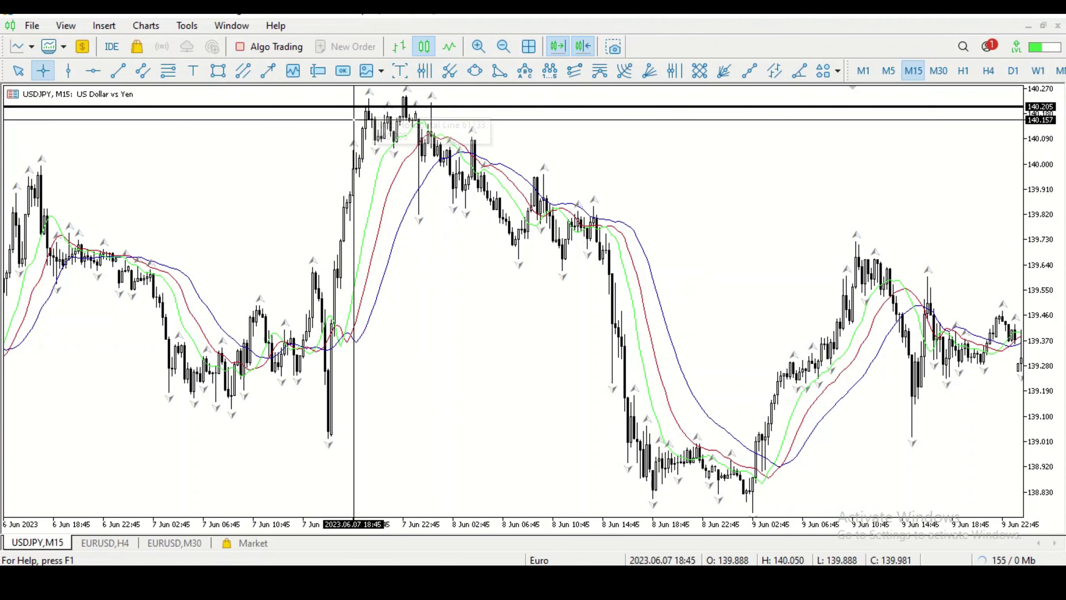
pyautogui.rightClick(694, 188)
pyautogui.press('Escape')
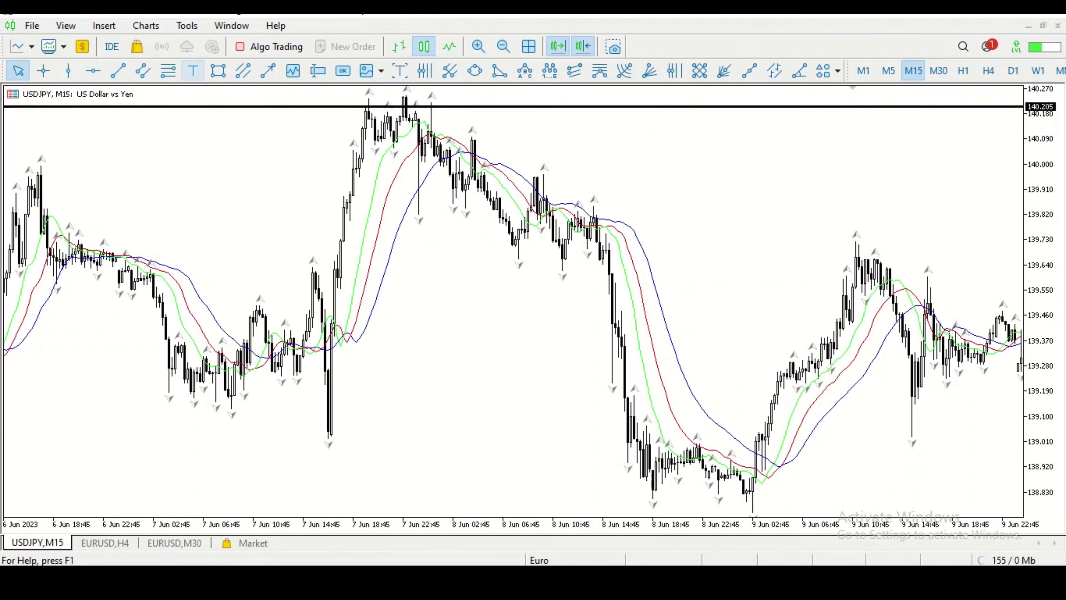
pyautogui.click(217, 70)
pyautogui.moveTo(353, 93); pyautogui.dragTo(452, 103)
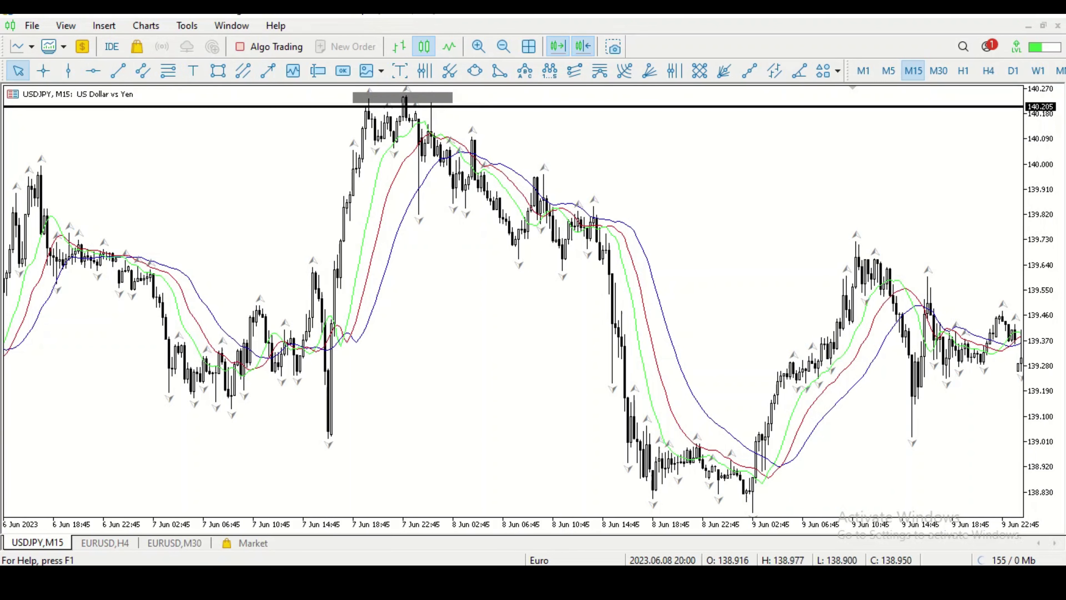
# Examine the enlarged USDJPY price action from 14 June up to the 16 June 15:15 vertical line
pyautogui.moveTo(752, 299); pyautogui.dragTo(276, 299)
pyautogui.moveTo(671, 299); pyautogui.dragTo(292, 299)
pyautogui.moveTo(776, 299); pyautogui.dragTo(546, 299)
pyautogui.moveTo(846, 299); pyautogui.dragTo(594, 299)
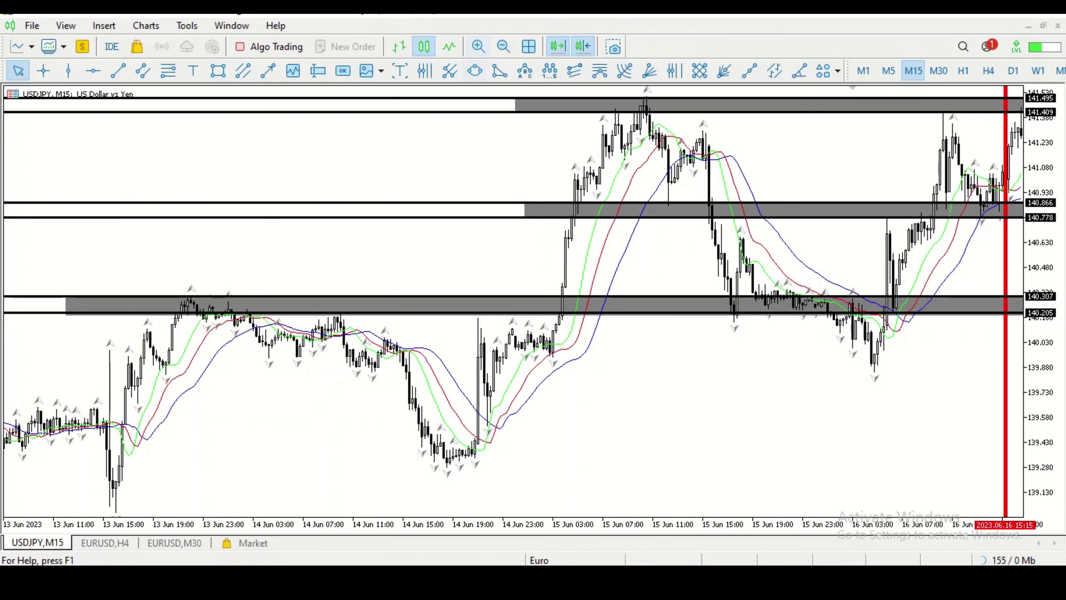
pyautogui.click(478, 46)
pyautogui.click(478, 46)
pyautogui.moveTo(415, 299); pyautogui.dragTo(577, 299)
pyautogui.moveTo(828, 299); pyautogui.dragTo(478, 299)
pyautogui.moveTo(890, 299); pyautogui.dragTo(266, 299)
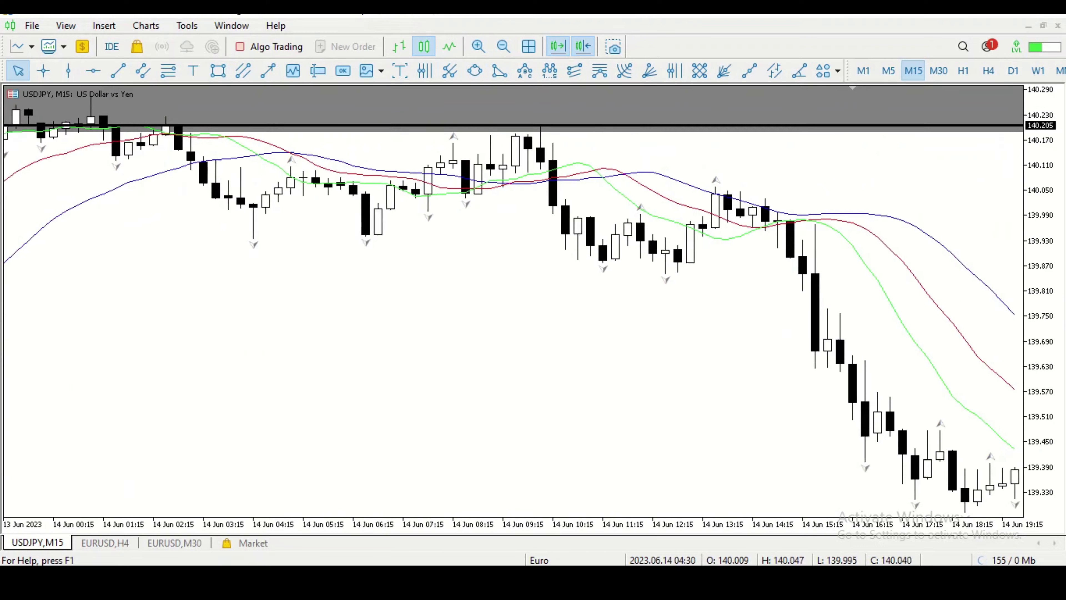
pyautogui.moveTo(853, 299); pyautogui.dragTo(353, 299)
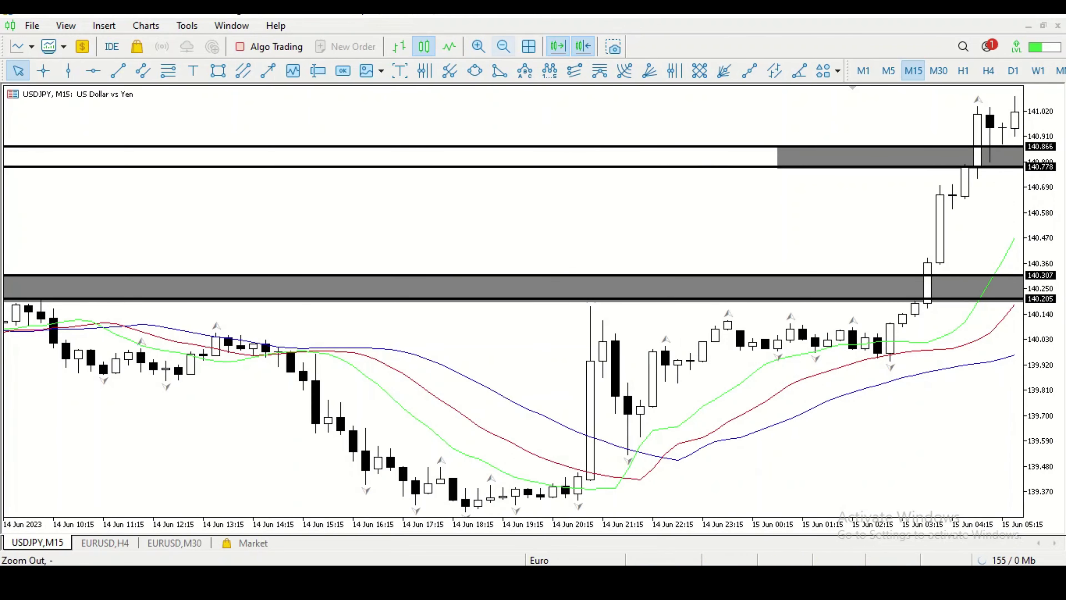
pyautogui.scroll(-8, 512, 298)
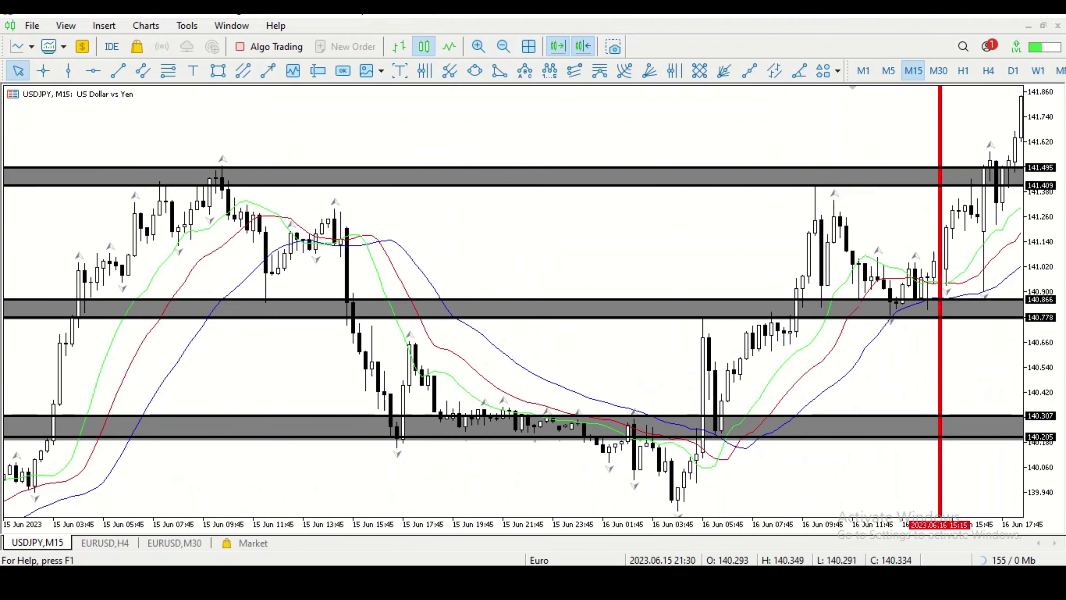
pyautogui.scroll(1, 512, 298)
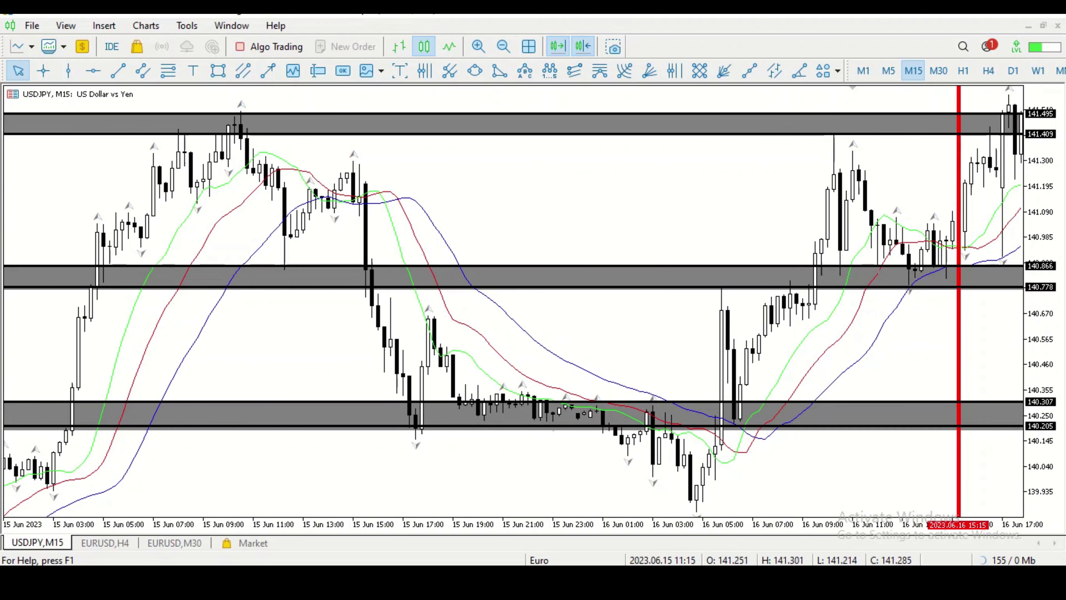
# Inspect the two 16 June lows inside the 140.778–140.866 zone with the crosshair
pyautogui.click(43, 71)
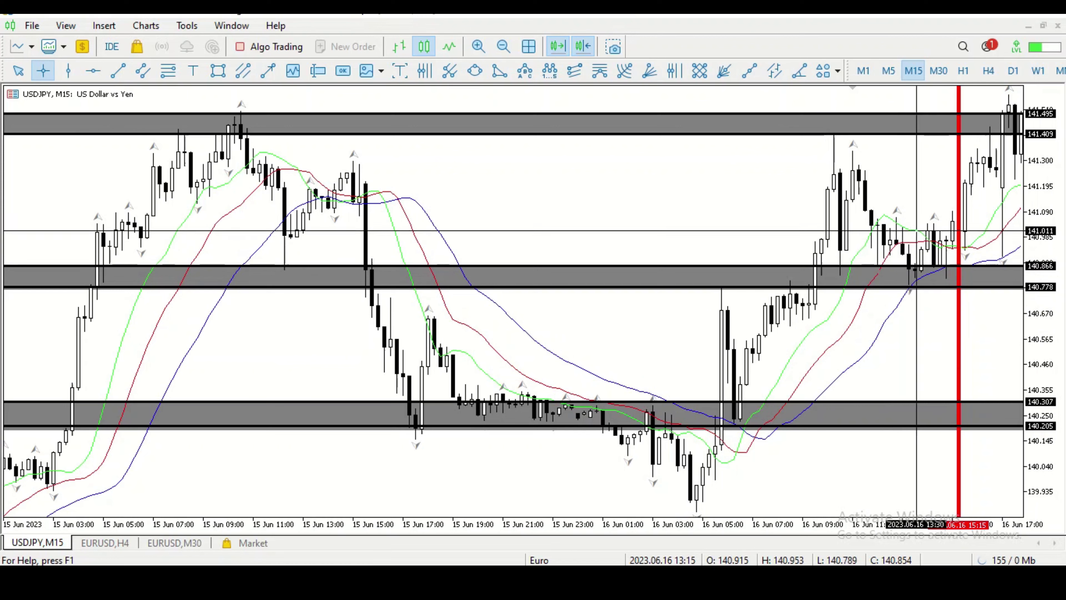
pyautogui.moveTo(908, 274)
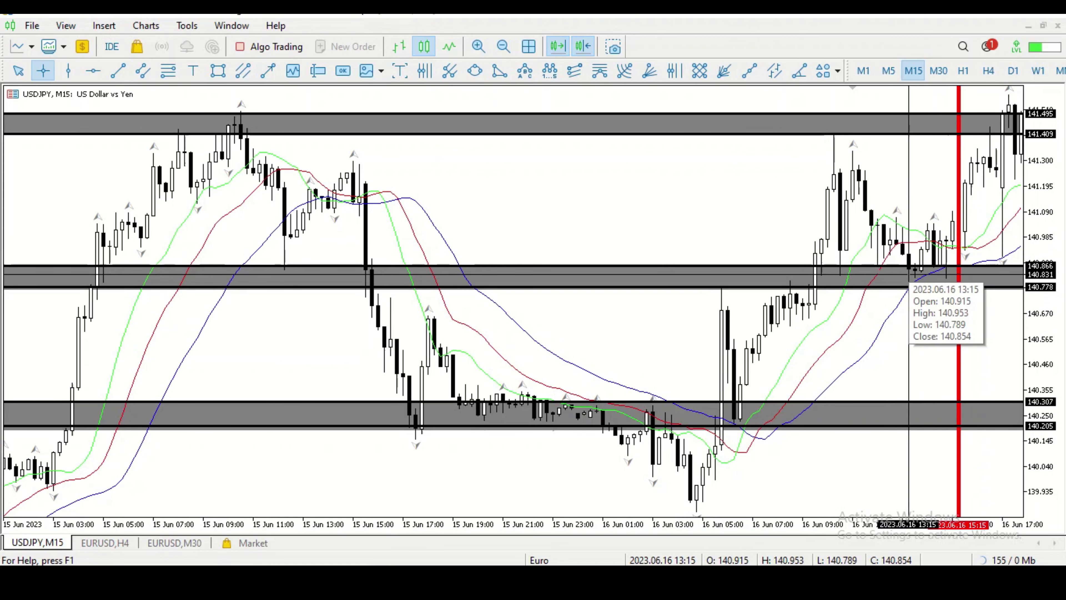
pyautogui.moveTo(918, 224)
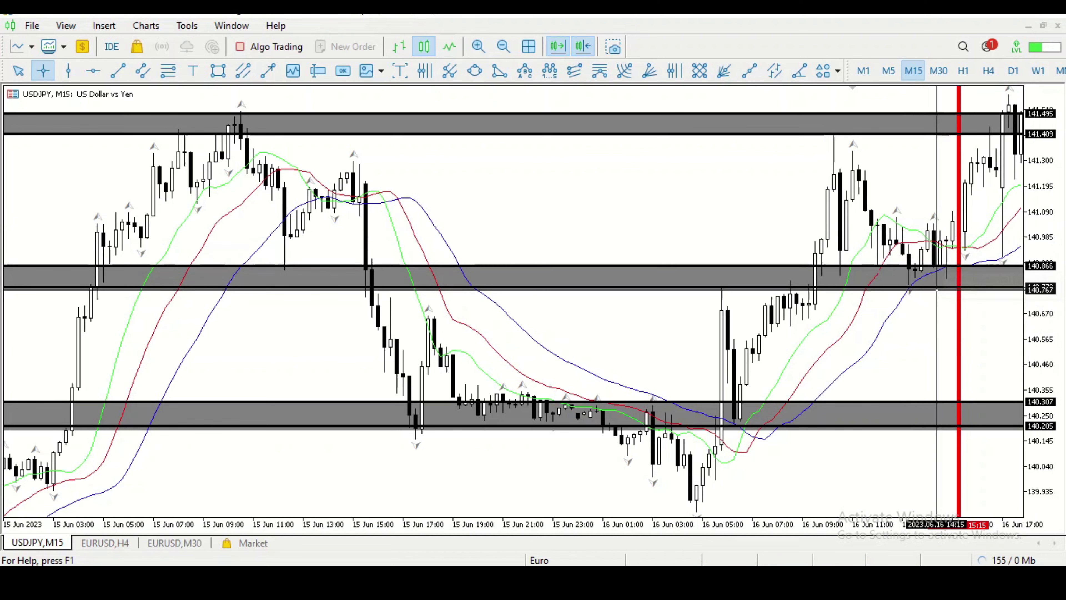
pyautogui.rightClick(936, 293)
pyautogui.click(822, 328)
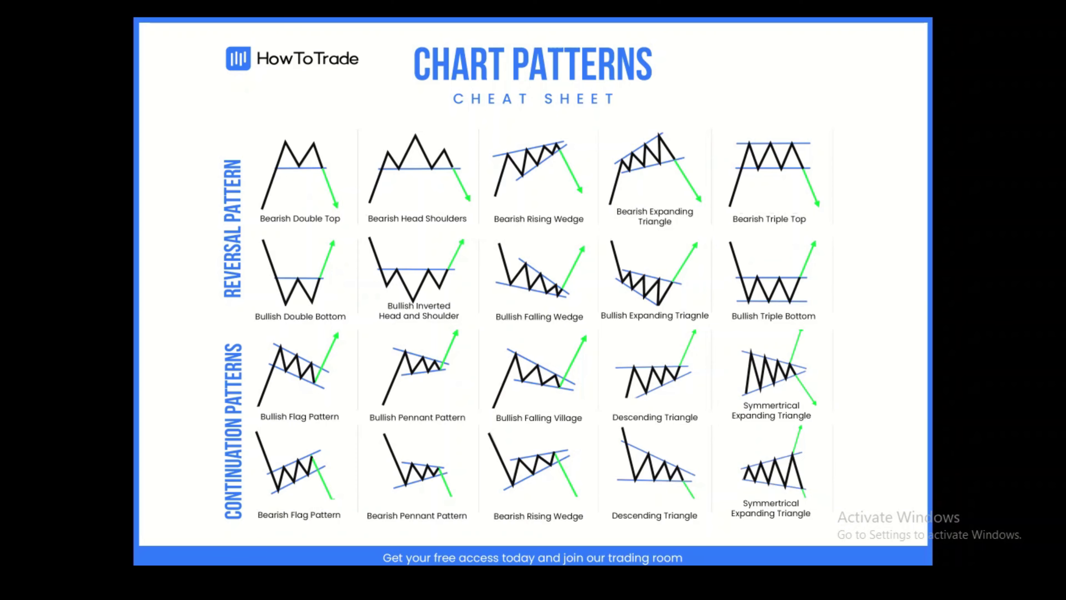
# Back from the cheat sheet in MetaTrader, draw a nearly level trend line at about 141.05 across the 16 June high between the two lows
pyautogui.hotkey('alt', 'Tab')
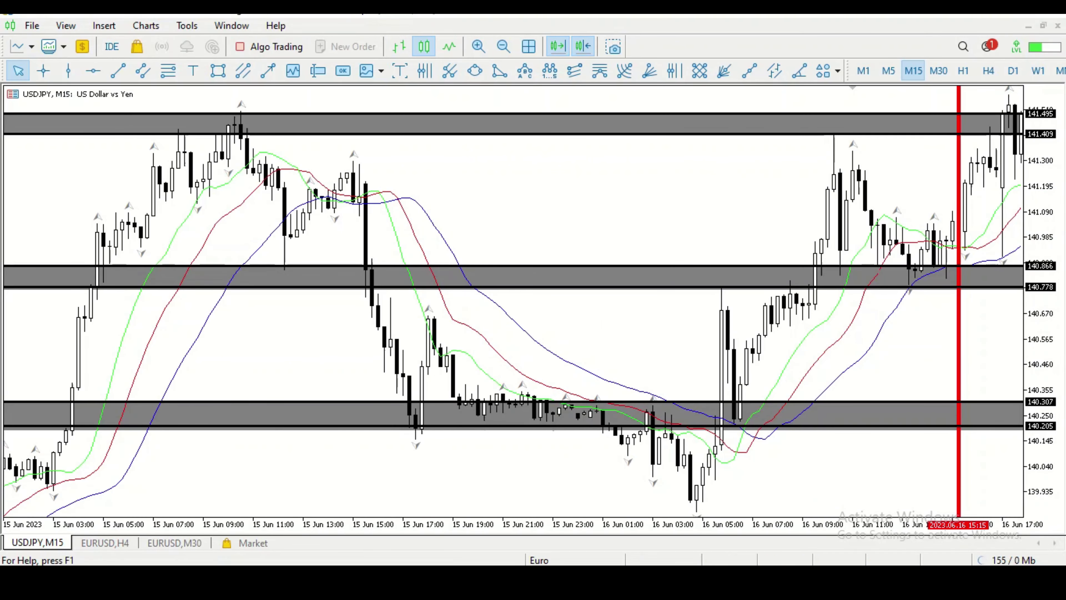
pyautogui.hotkey('ctrl', 'f')
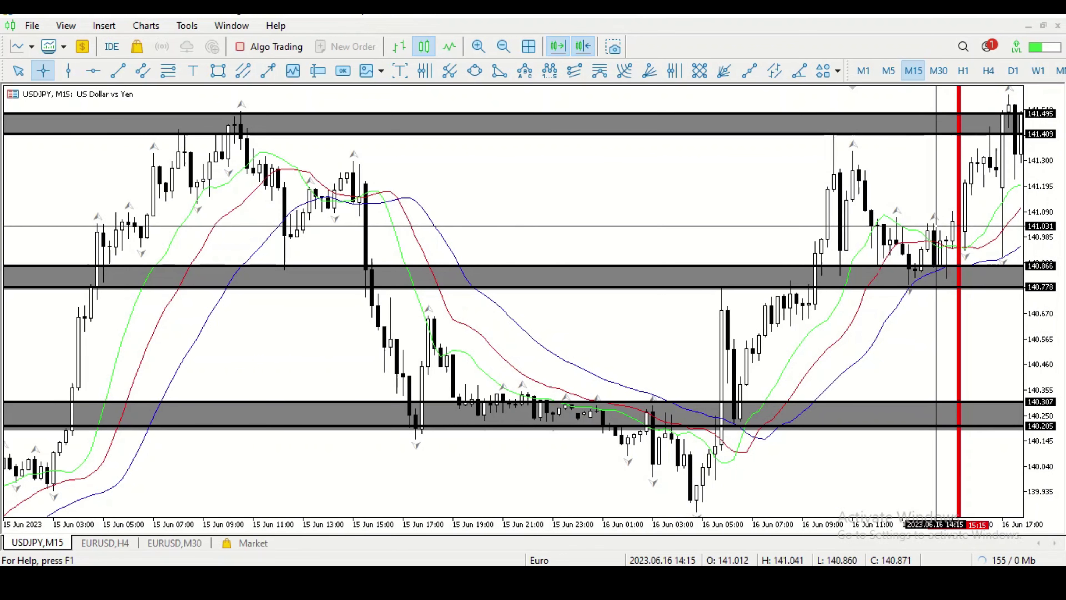
pyautogui.rightClick(876, 228)
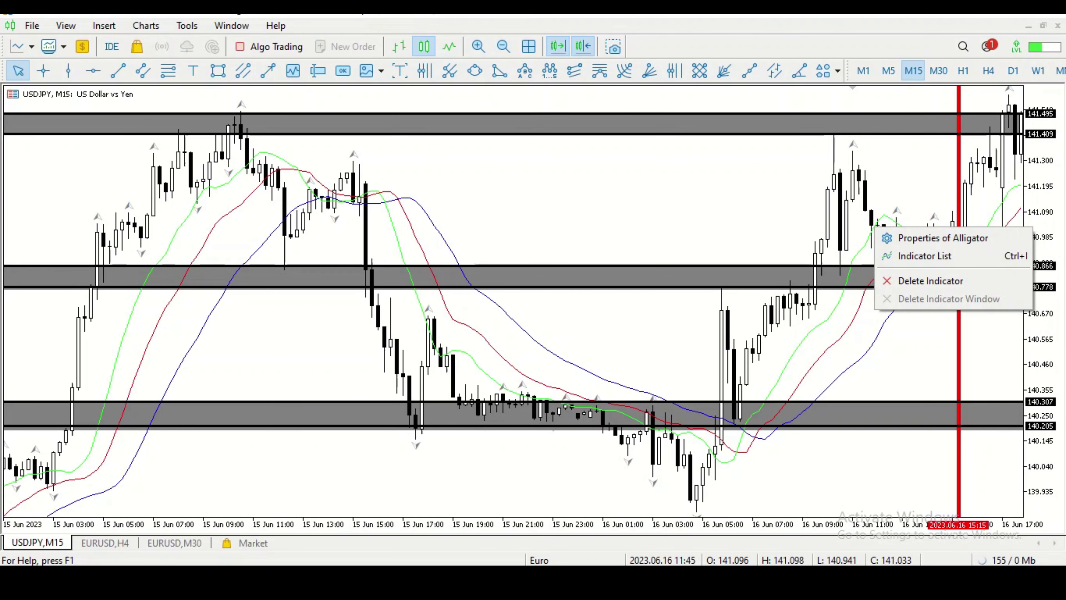
pyautogui.click(117, 70)
pyautogui.moveTo(920, 222); pyautogui.dragTo(702, 221)
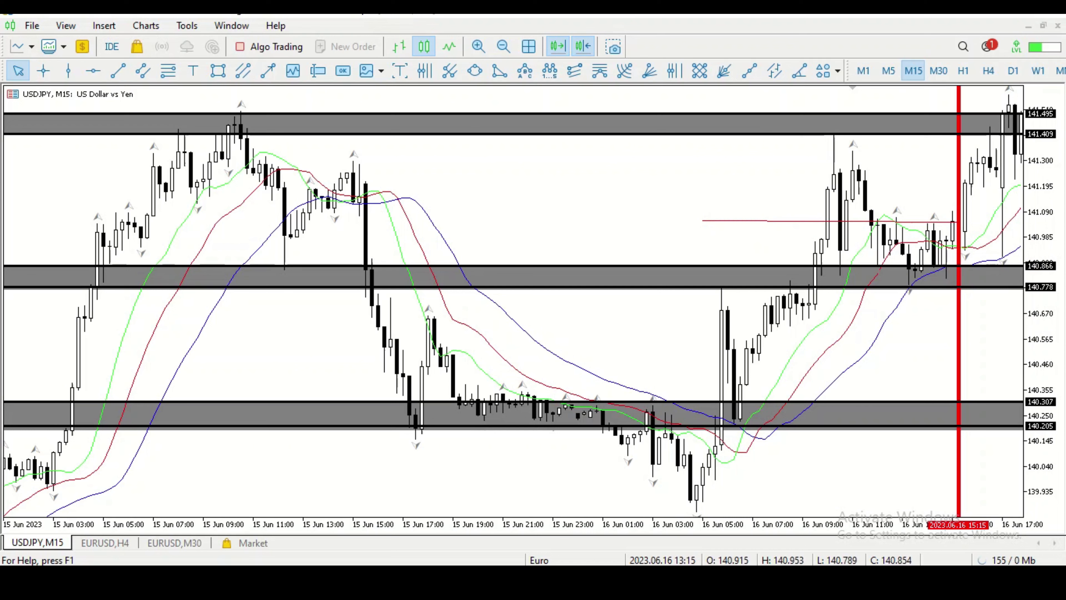
# Examine the 16 June candles between the 141.05 trend line and the 140.778–140.866 zone up close
pyautogui.click(43, 70)
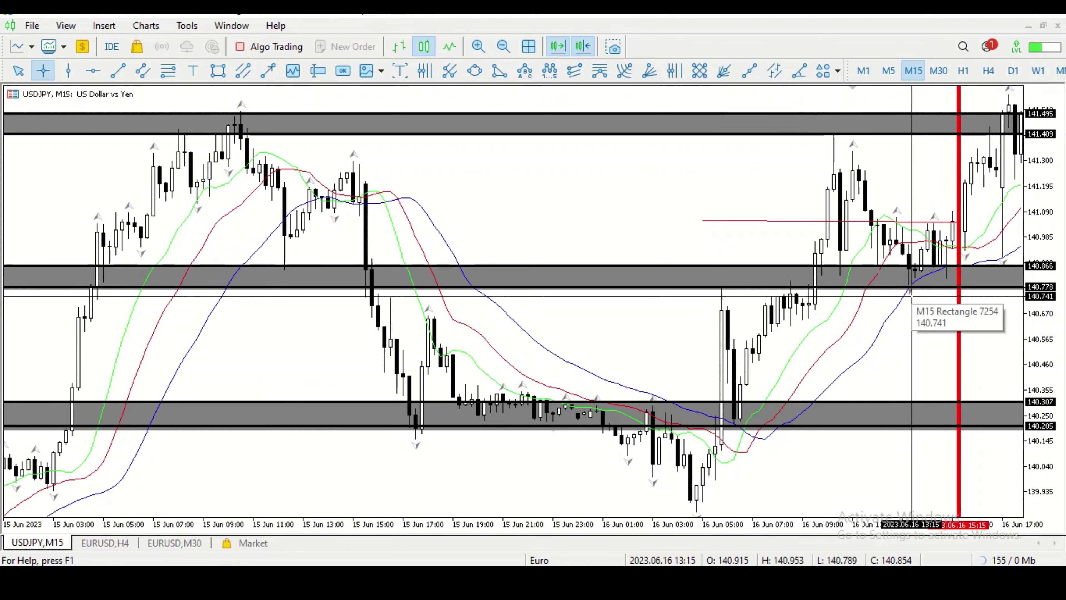
pyautogui.rightClick(681, 204)
pyautogui.click(479, 46)
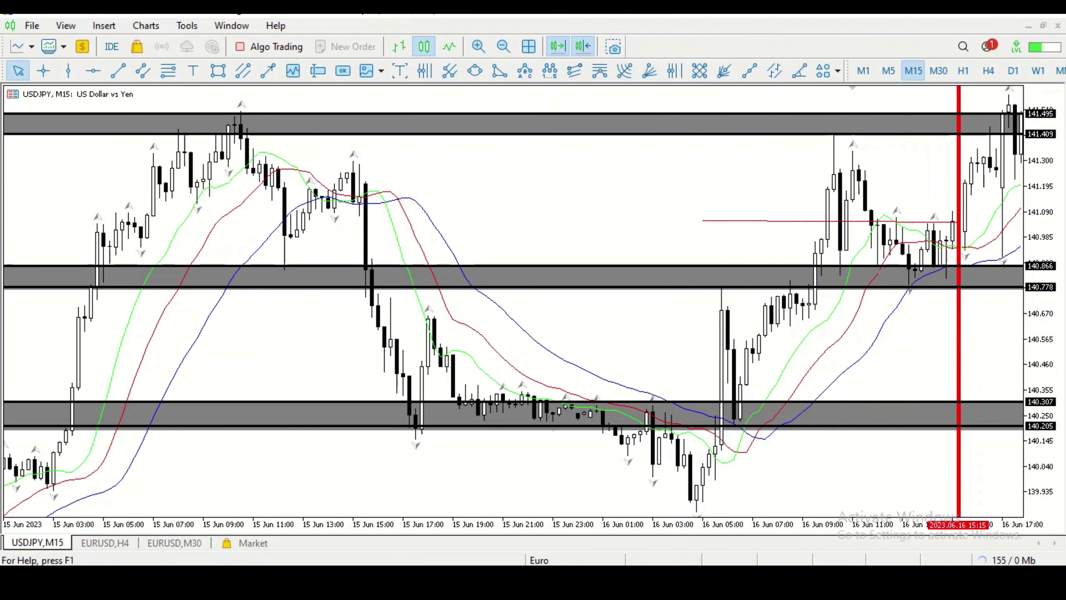
pyautogui.moveTo(610, 210); pyautogui.dragTo(928, 210)
pyautogui.moveTo(241, 210); pyautogui.dragTo(377, 210)
pyautogui.moveTo(939, 210); pyautogui.dragTo(65, 210)
pyautogui.moveTo(957, 252); pyautogui.dragTo(537, 252)
pyautogui.moveTo(749, 252); pyautogui.dragTo(361, 252)
pyautogui.moveTo(491, 252); pyautogui.dragTo(827, 252)
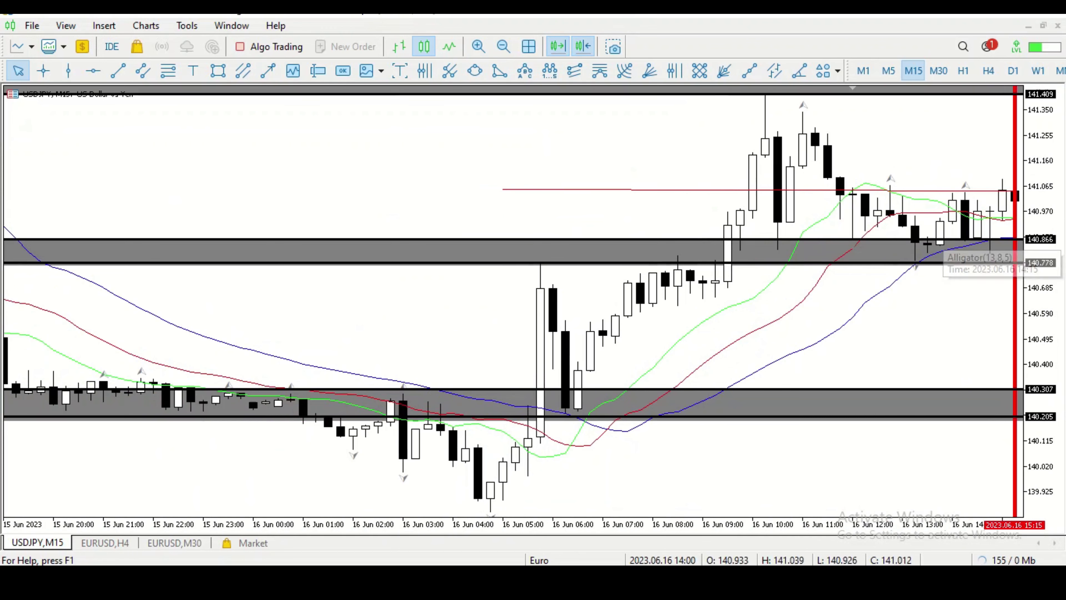
# Switch the USDJPY chart to H1 and examine the 16 June candles around the 15:15 vertical line
pyautogui.click(963, 71)
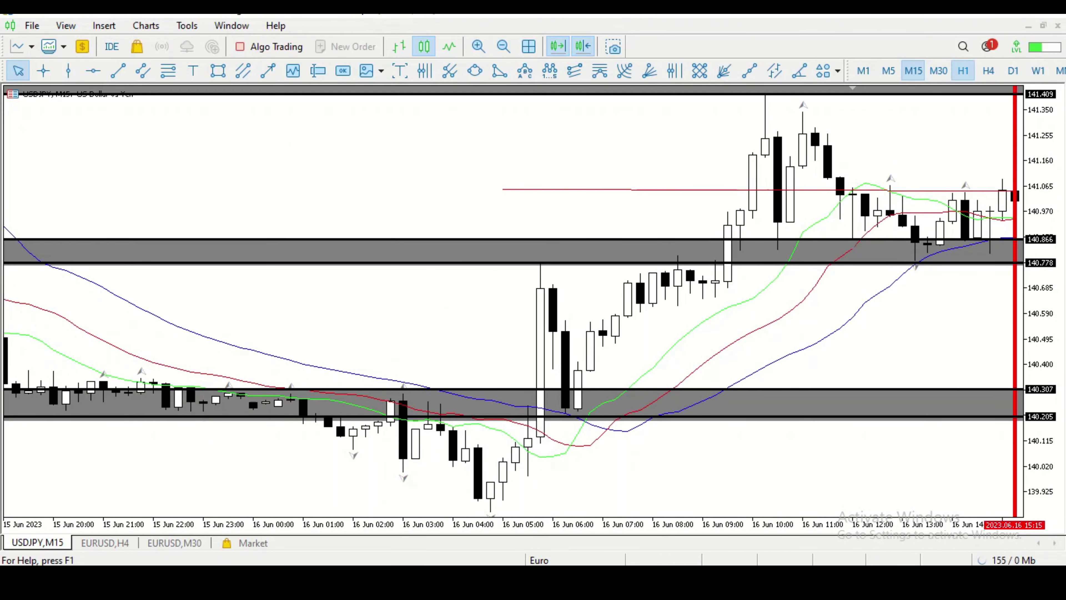
pyautogui.scroll(5, 531, 300)
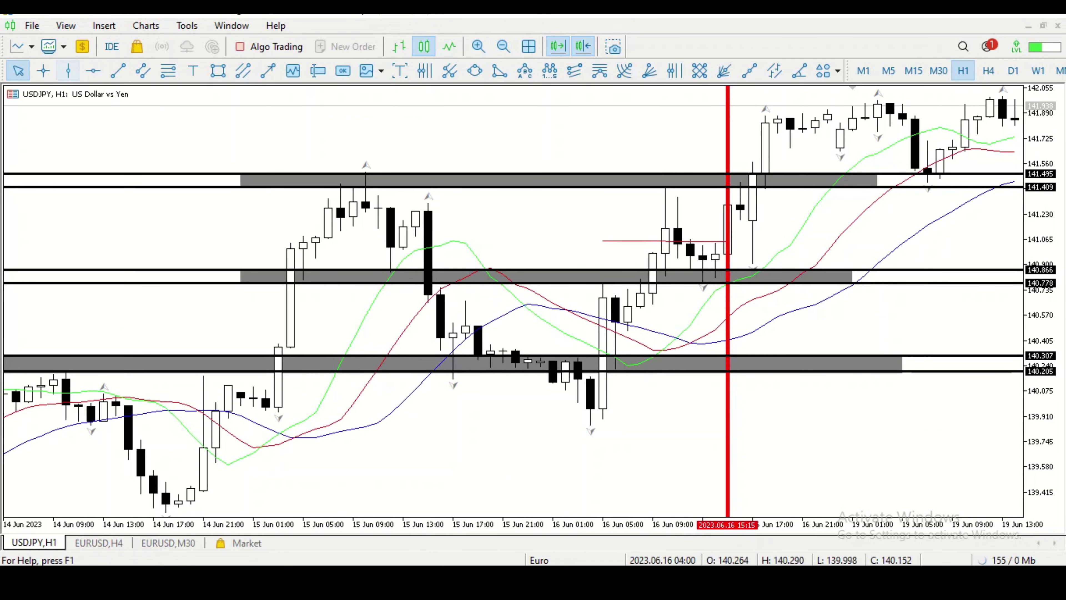
pyautogui.click(43, 70)
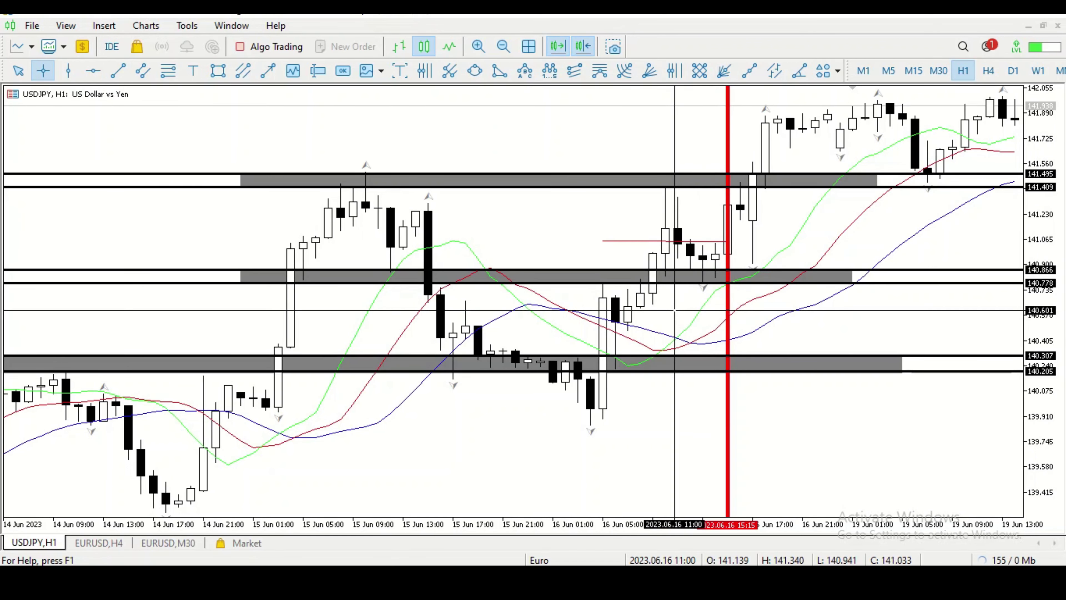
pyautogui.rightClick(637, 210)
# Return the chart to M15 and measure downward from the 141.05 trend line at the 16 June 15:00 candle with the crosshair
pyautogui.click(912, 70)
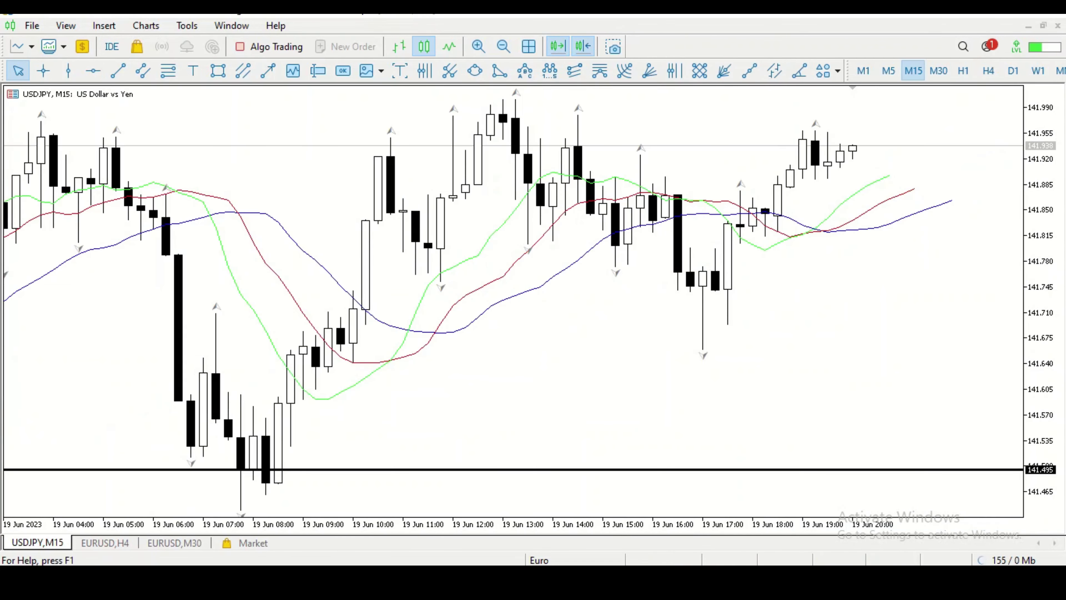
pyautogui.scroll(8, 527, 301)
pyautogui.scroll(12, 528, 301)
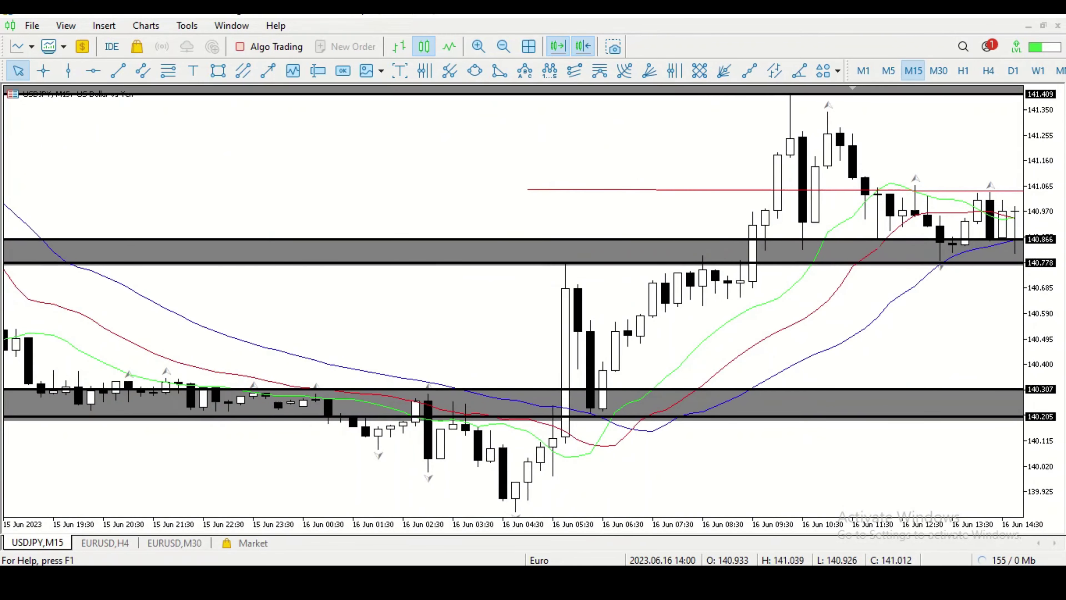
pyautogui.hscroll(3, 512, 300)
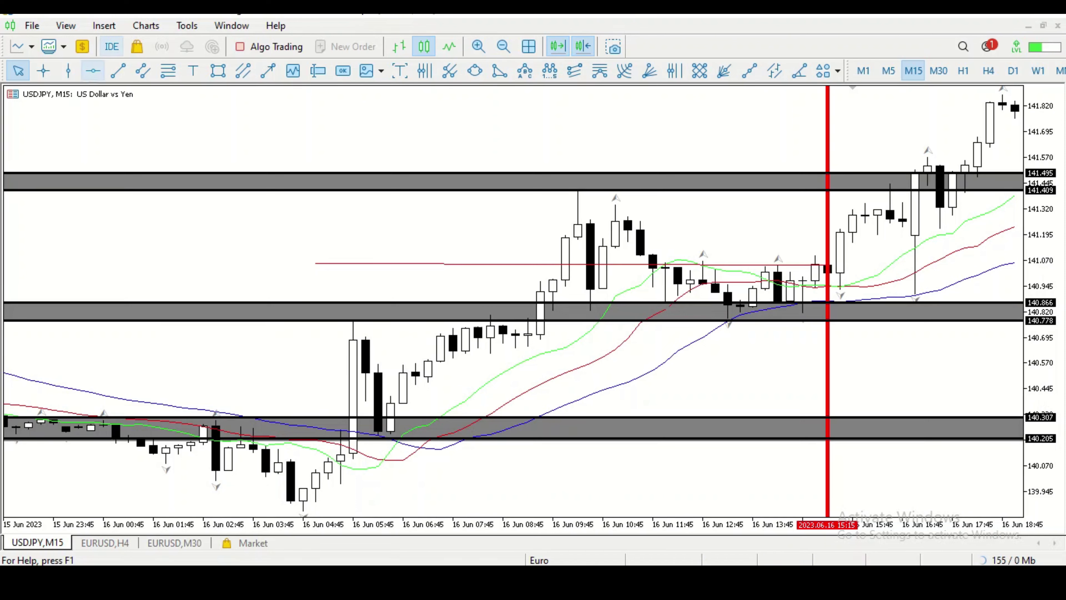
pyautogui.click(43, 71)
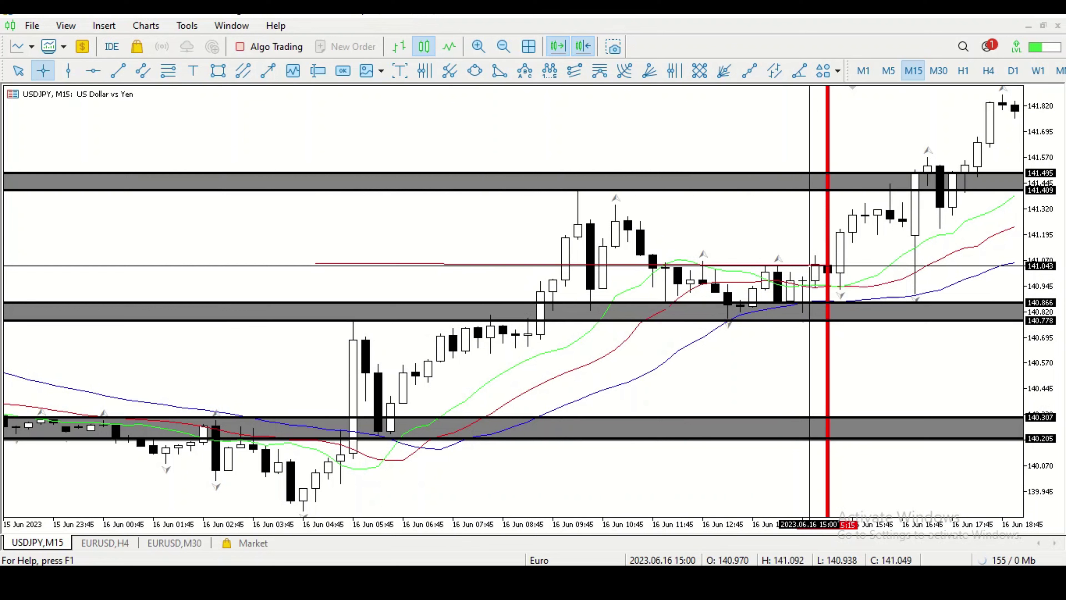
pyautogui.moveTo(810, 266); pyautogui.dragTo(810, 350)
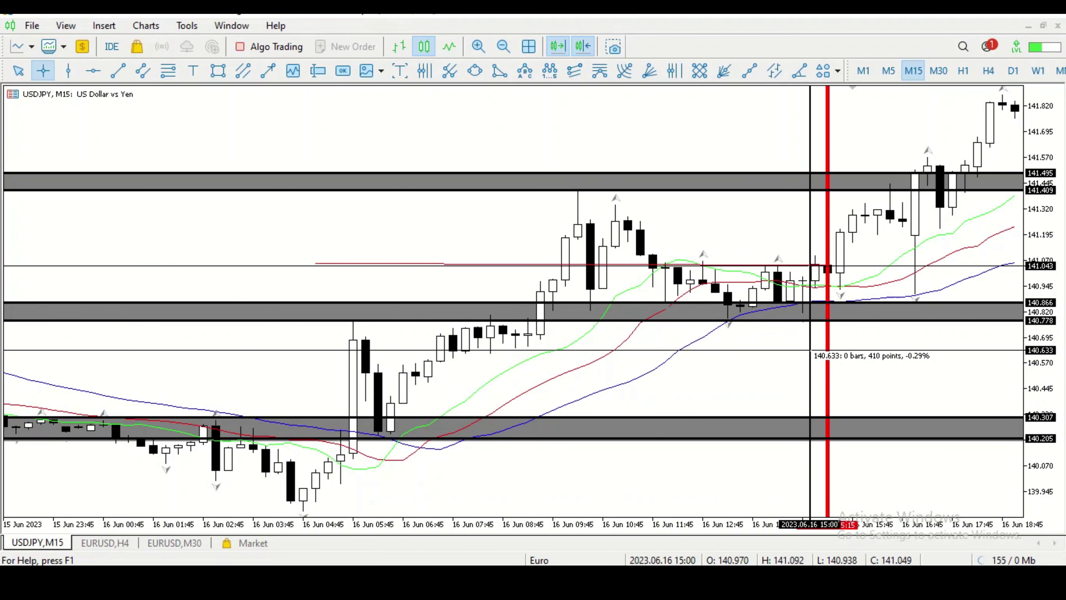
pyautogui.moveTo(810, 350); pyautogui.dragTo(818, 427)
pyautogui.rightClick(807, 428)
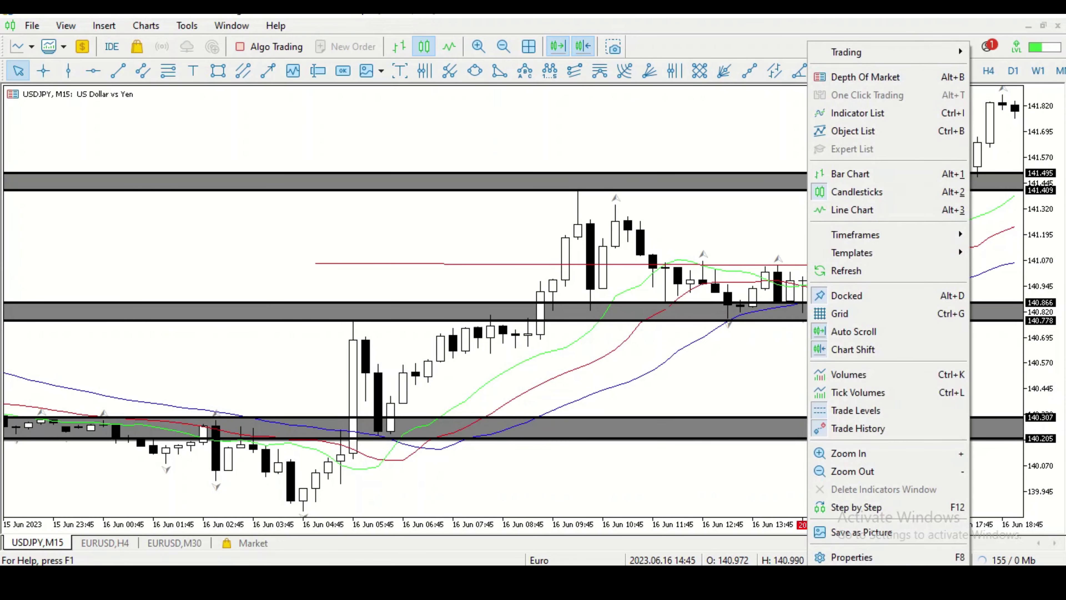
pyautogui.press('Escape')
# Add an Average True Range indicator with period 14 below the USDJPY chart
pyautogui.click(503, 46)
pyautogui.moveTo(502, 252); pyautogui.dragTo(987, 179)
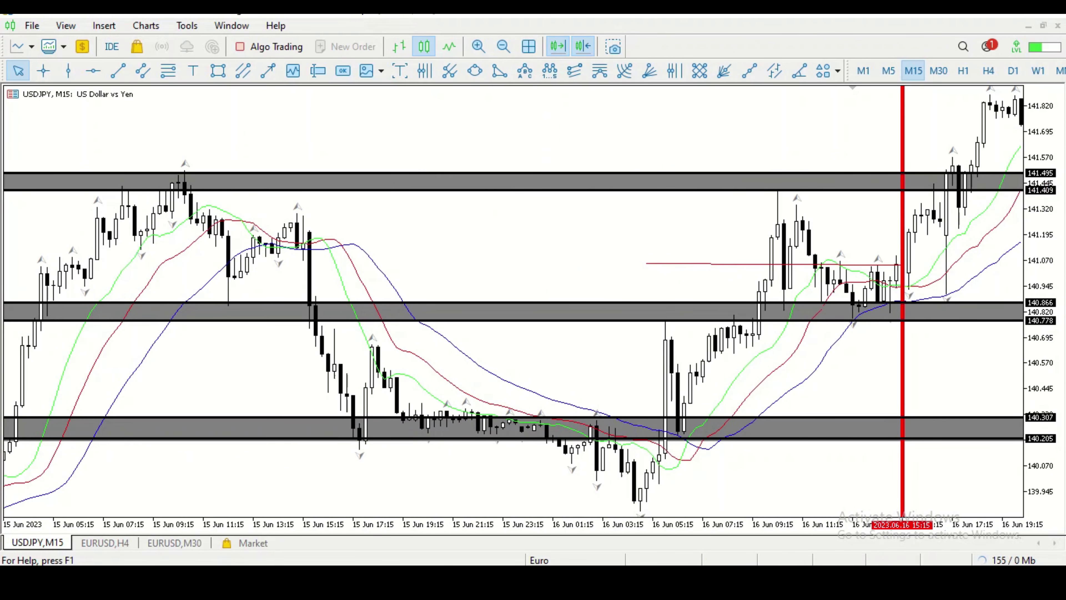
pyautogui.click(103, 25)
pyautogui.moveTo(134, 44)
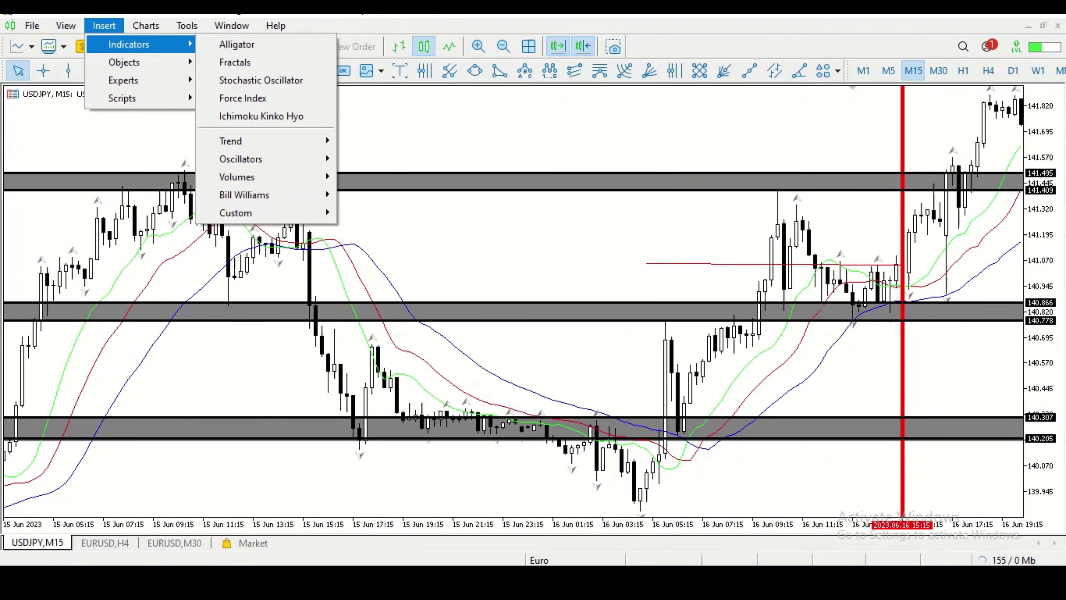
pyautogui.moveTo(251, 141)
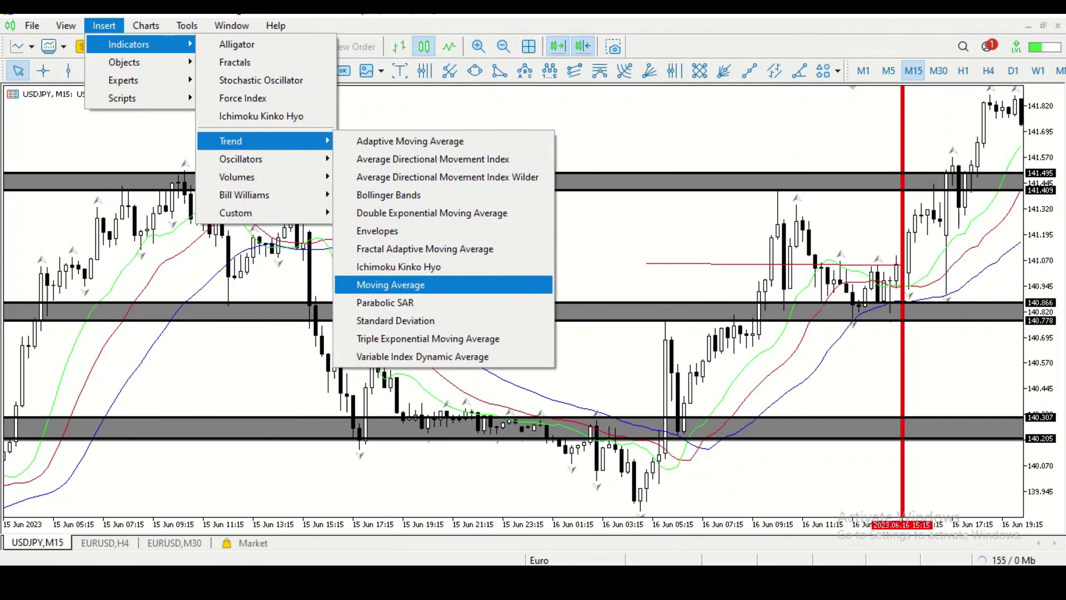
pyautogui.moveTo(268, 159)
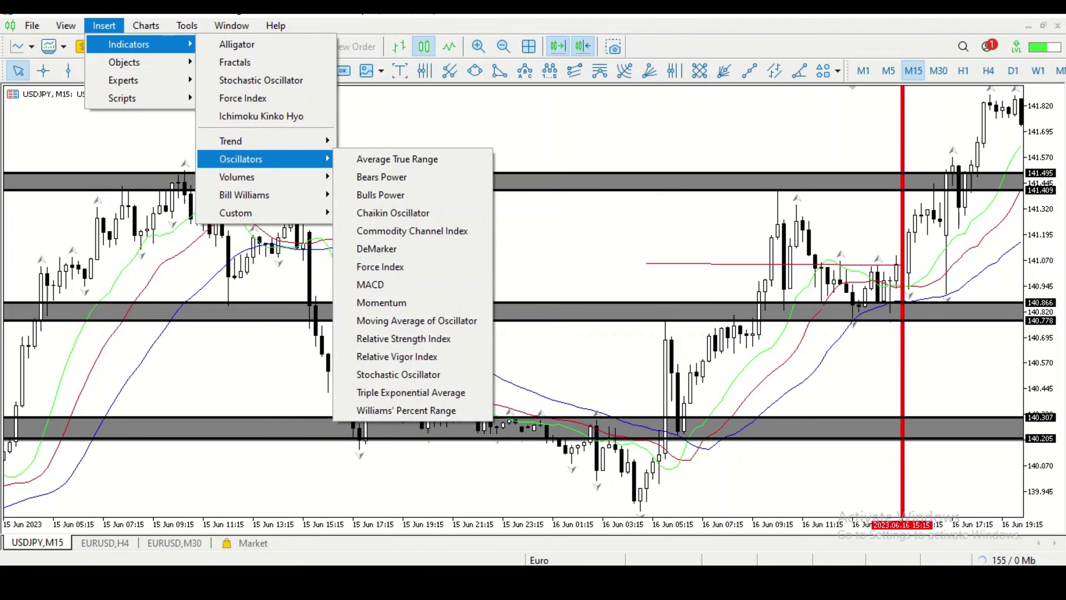
pyautogui.click(398, 159)
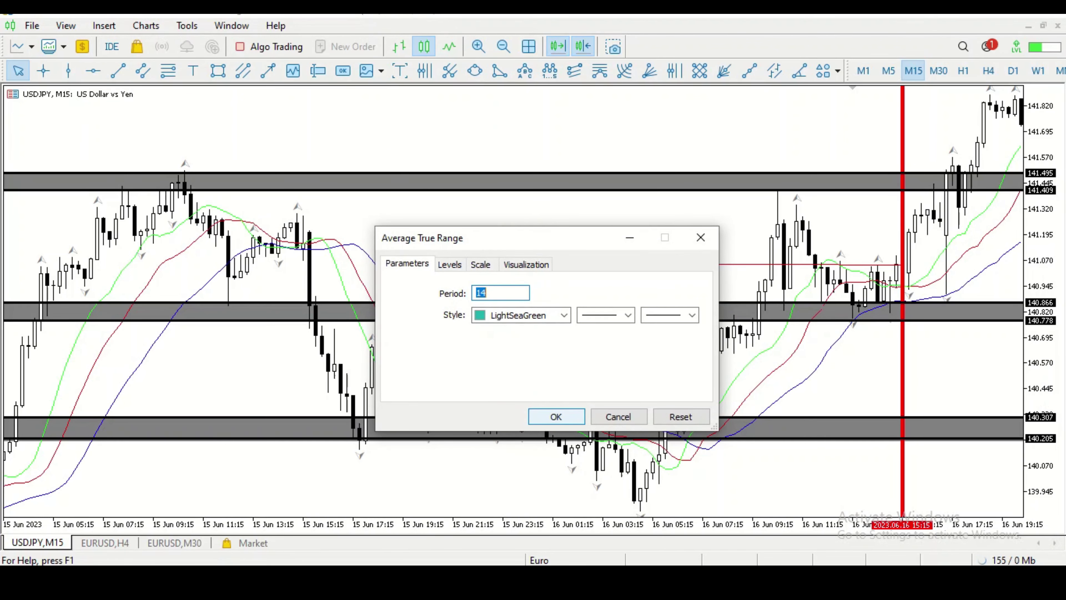
pyautogui.press('Return')
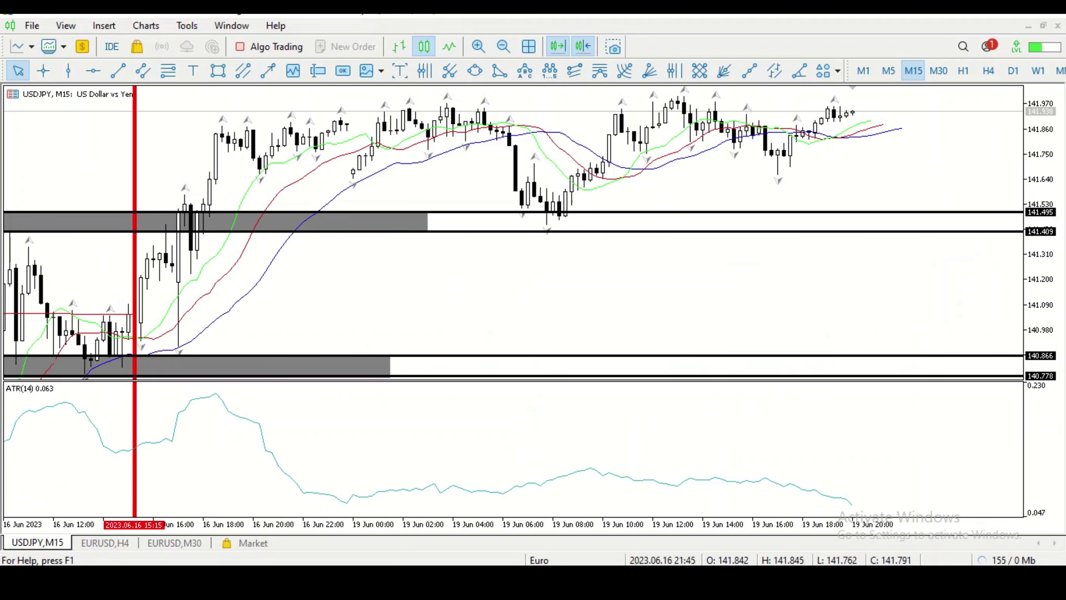
# Examine the ATR curve alongside the price action leading up to the 16 June 15:15 vertical line
pyautogui.moveTo(215, 252); pyautogui.dragTo(720, 252)
pyautogui.press('Left')
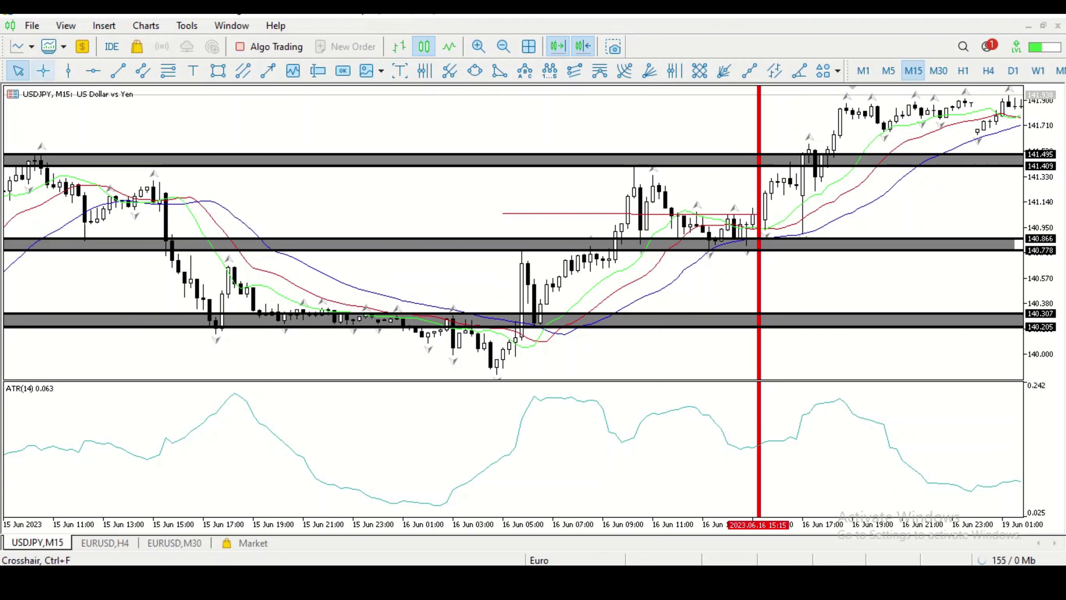
pyautogui.click(43, 70)
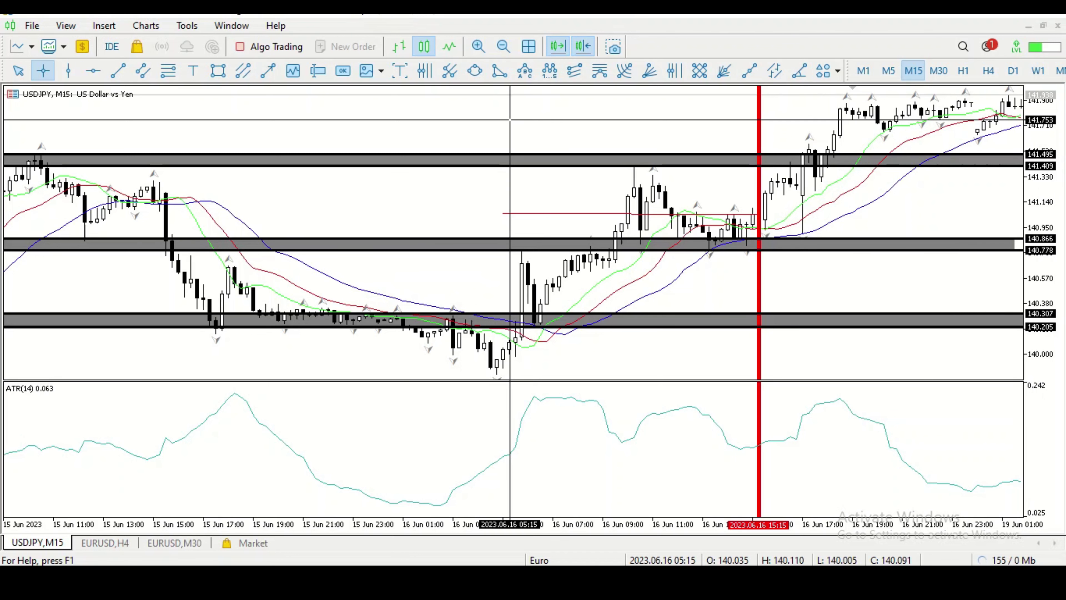
pyautogui.rightClick(481, 147)
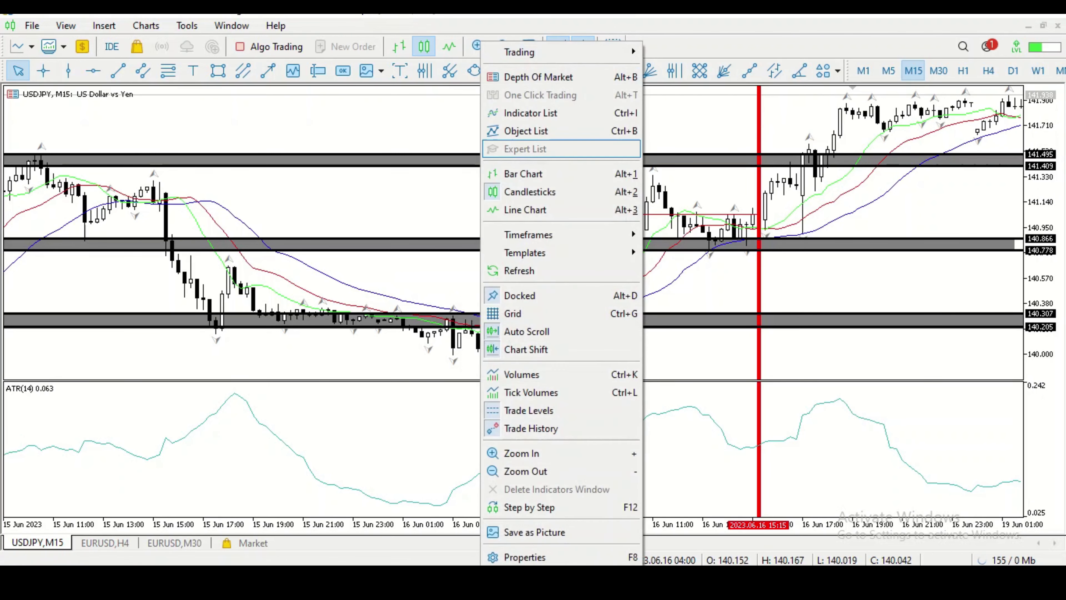
pyautogui.click(647, 148)
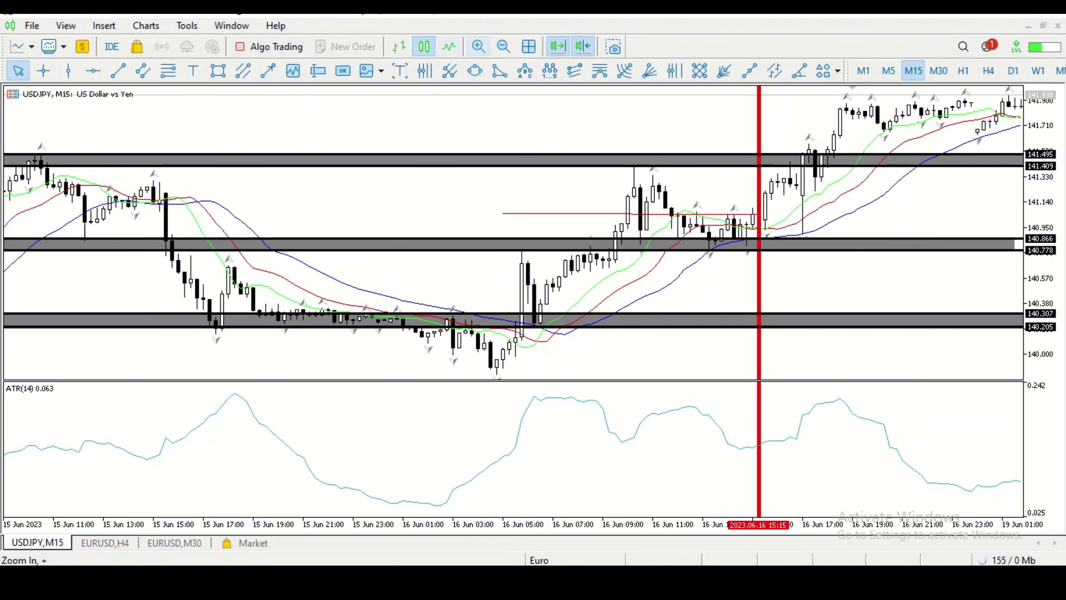
# Measure the distance downward from just below the 140.778–140.866 zone at the 16 June 14:45 candle with the crosshair
pyautogui.click(478, 46)
pyautogui.moveTo(146, 232); pyautogui.dragTo(490, 232)
pyautogui.scroll(-10, 512, 230)
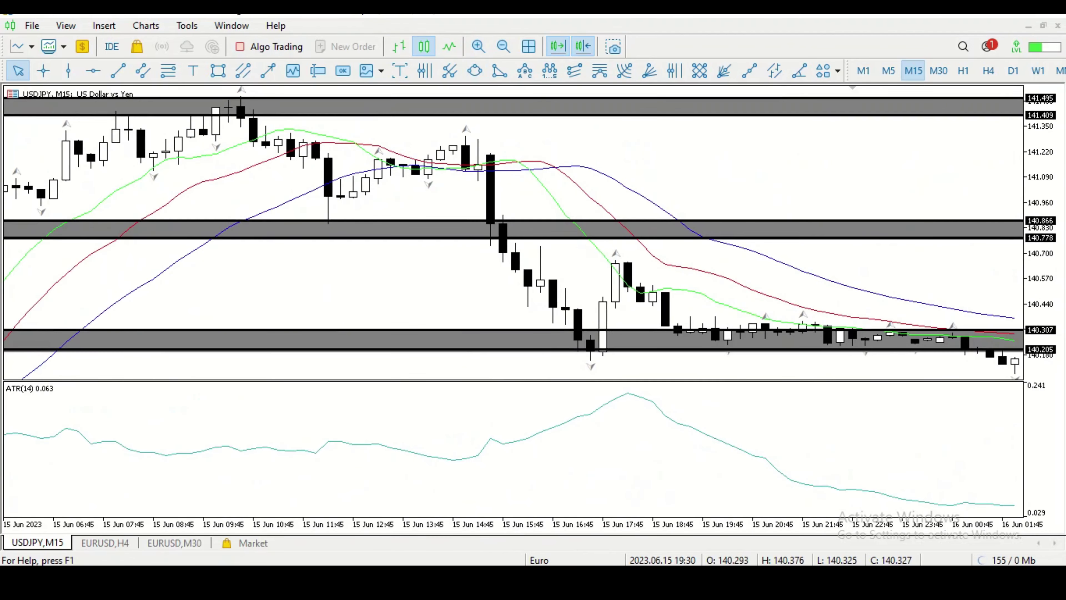
pyautogui.scroll(-3, 528, 231)
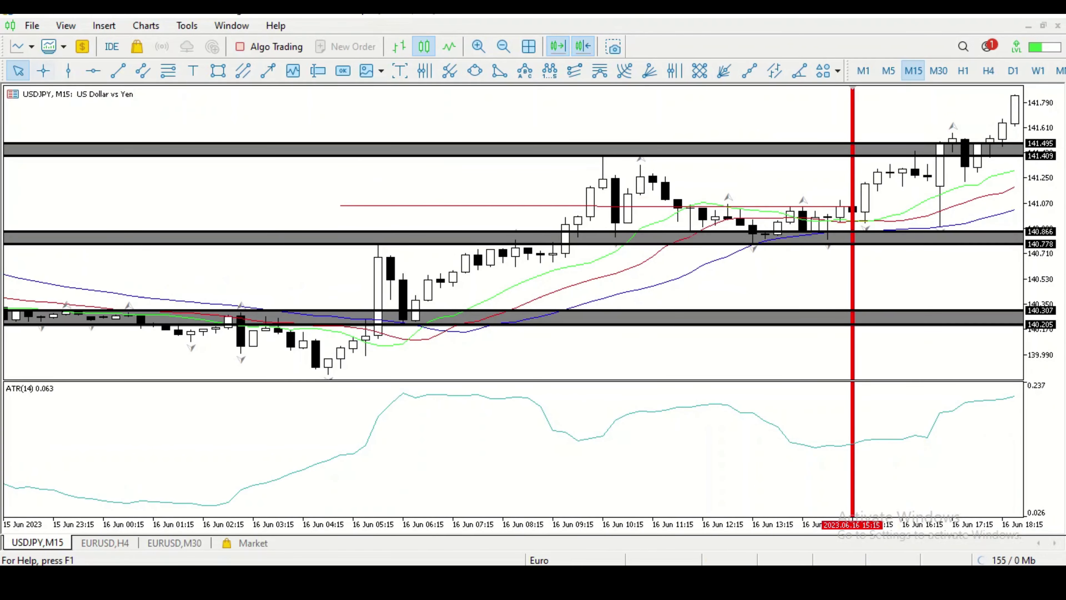
pyautogui.click(43, 70)
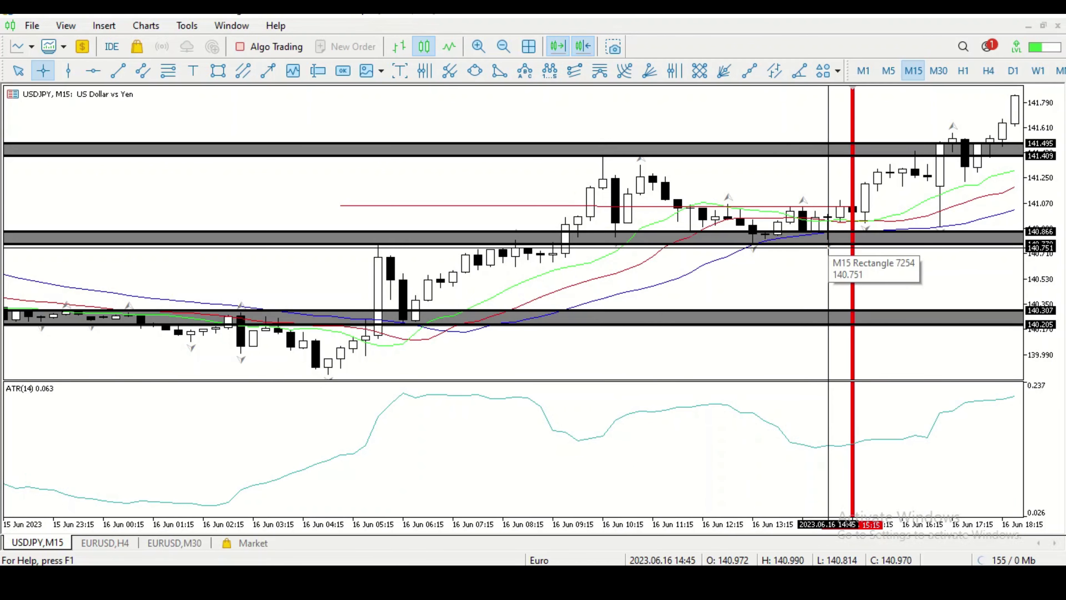
pyautogui.moveTo(828, 248); pyautogui.dragTo(828, 272)
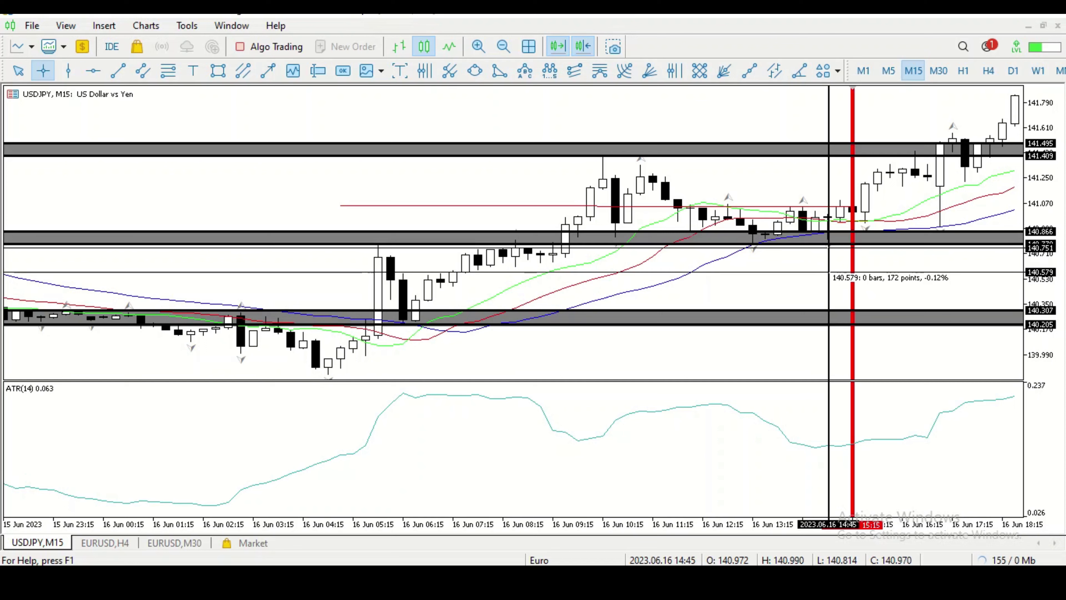
pyautogui.moveTo(828, 272); pyautogui.dragTo(828, 292)
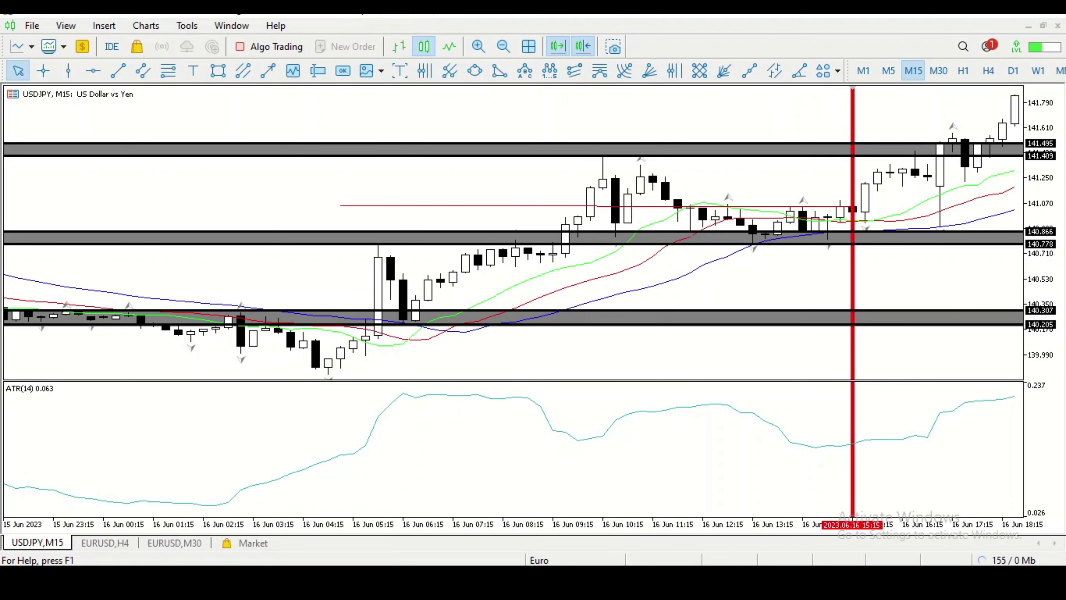
pyautogui.click(43, 70)
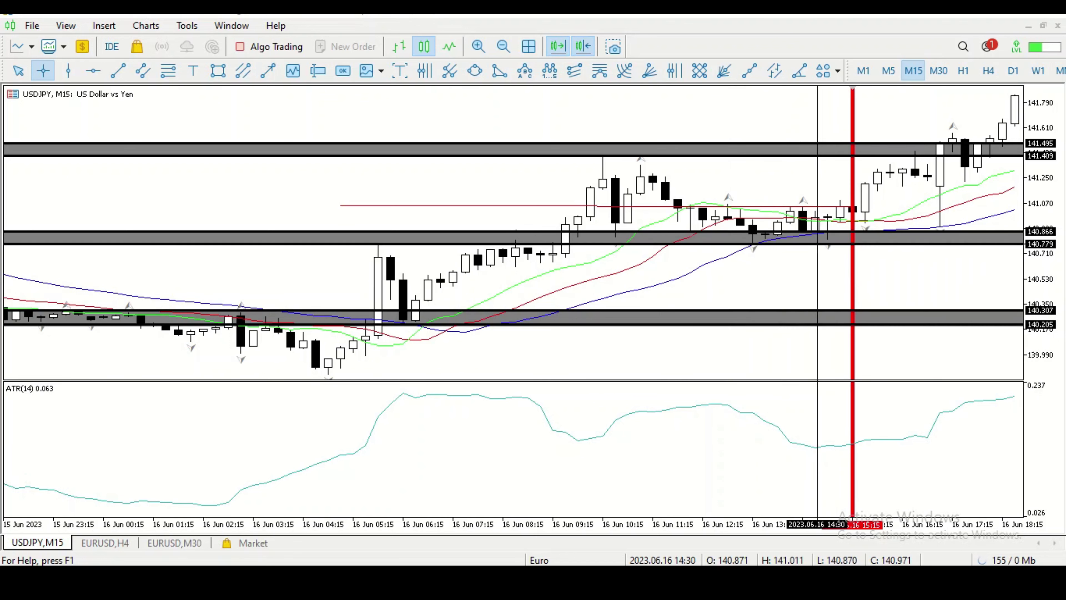
pyautogui.rightClick(781, 290)
pyautogui.click(753, 291)
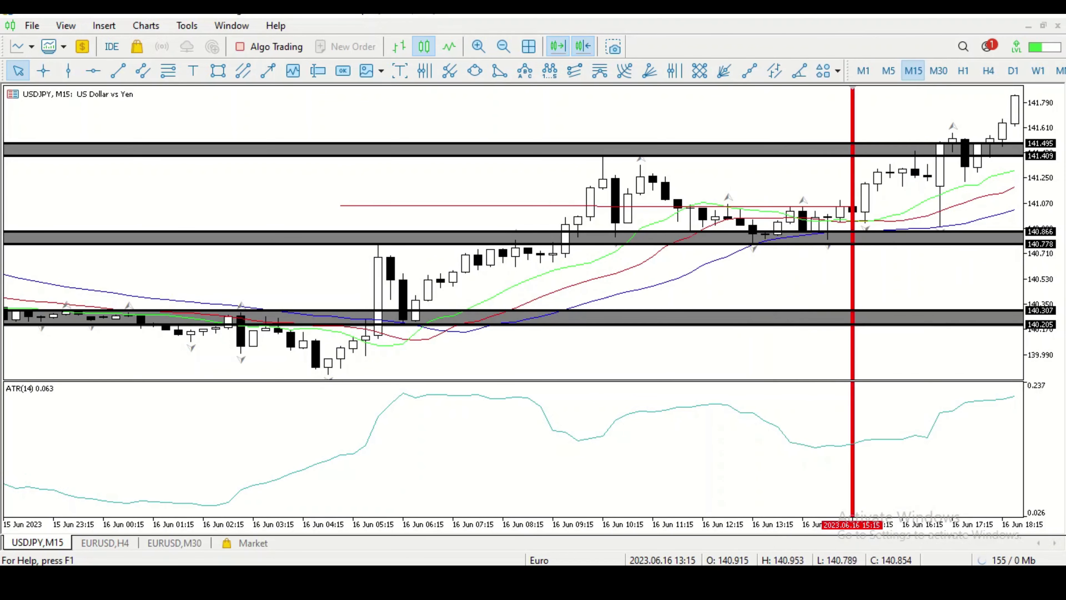
pyautogui.rightClick(316, 470)
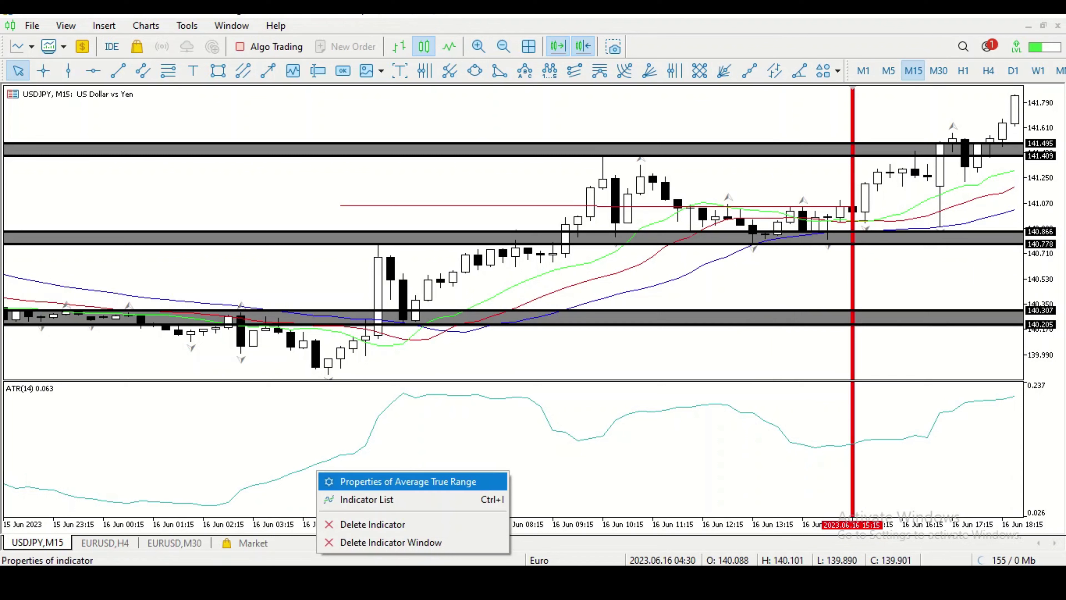
pyautogui.click(341, 481)
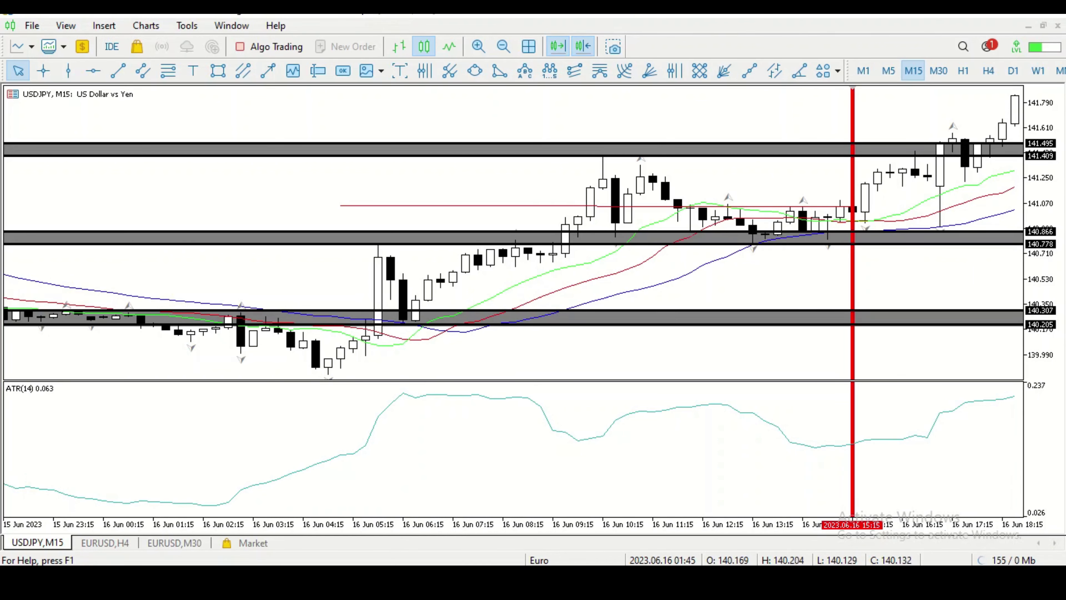
# Measure down from the 141.05 trend line, and draw a nearly level trend line at about 140.46 ending at the 15:15 vertical line
pyautogui.click(43, 71)
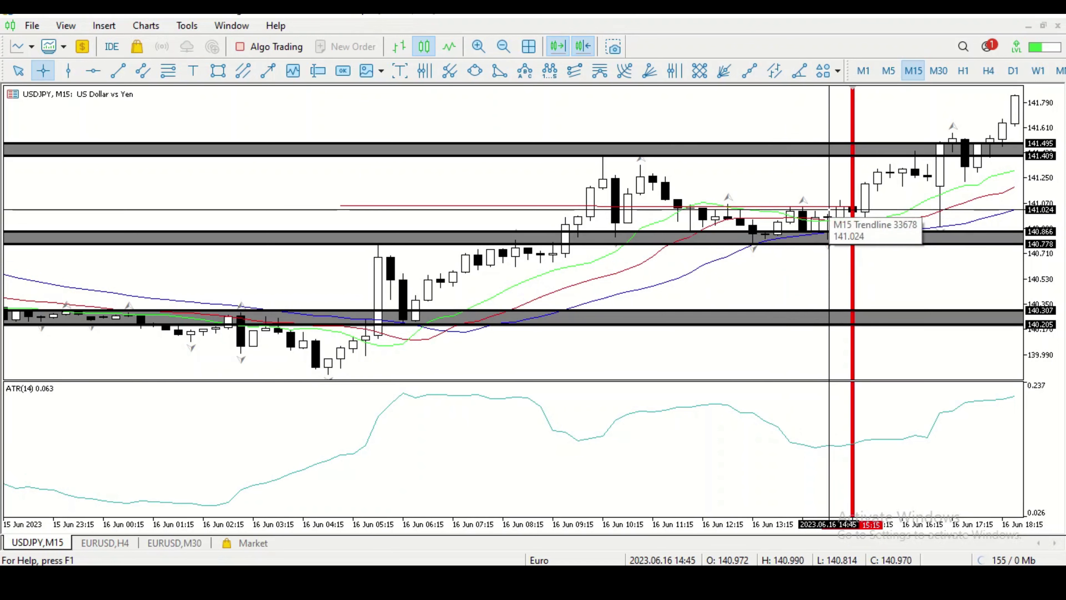
pyautogui.moveTo(829, 206); pyautogui.dragTo(831, 278)
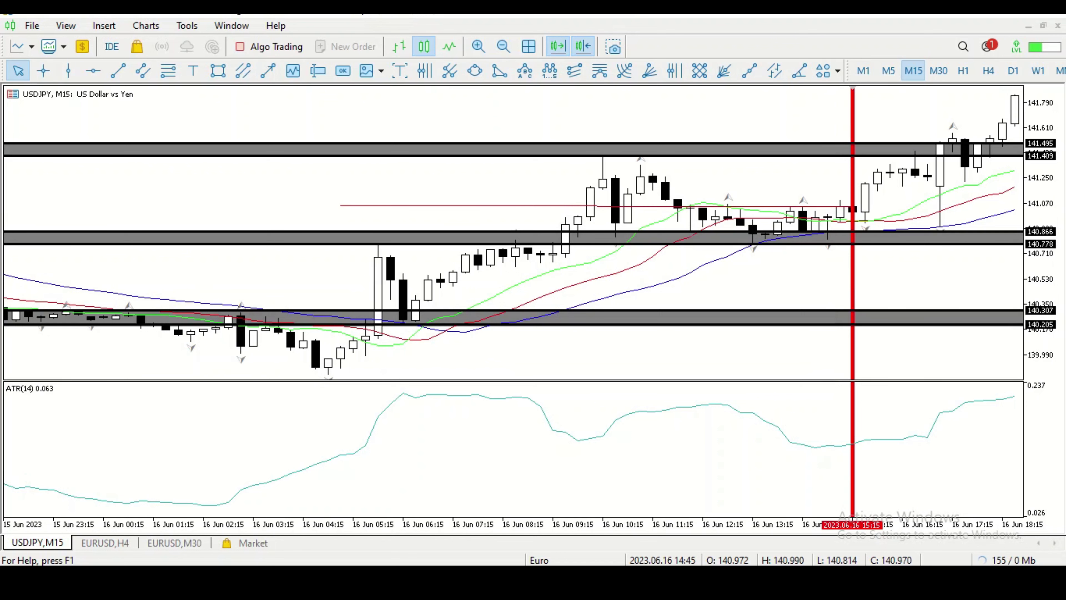
pyautogui.click(118, 70)
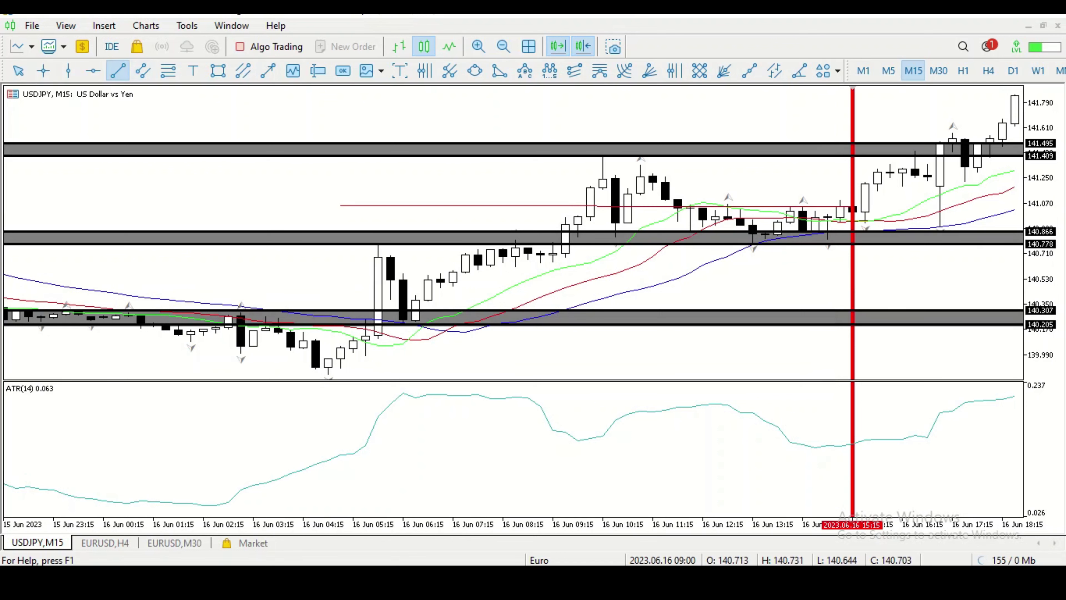
pyautogui.moveTo(343, 289); pyautogui.dragTo(852, 288)
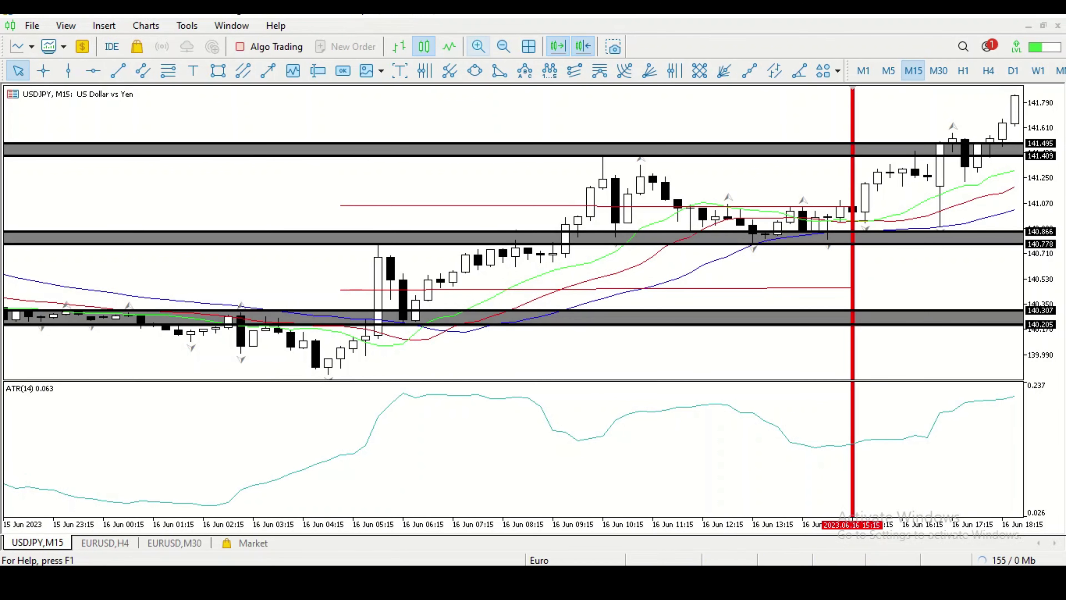
# Measure the distance from the 141.05 trend line up to the 141.409–141.495 zone with the crosshair
pyautogui.click(503, 47)
pyautogui.moveTo(466, 209); pyautogui.dragTo(902, 210)
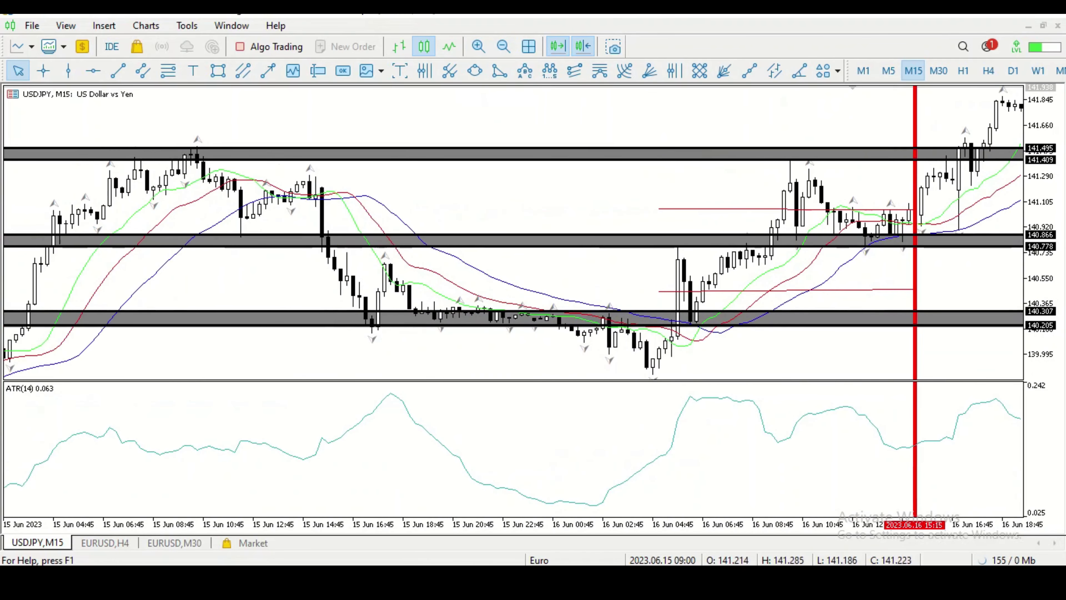
pyautogui.click(43, 70)
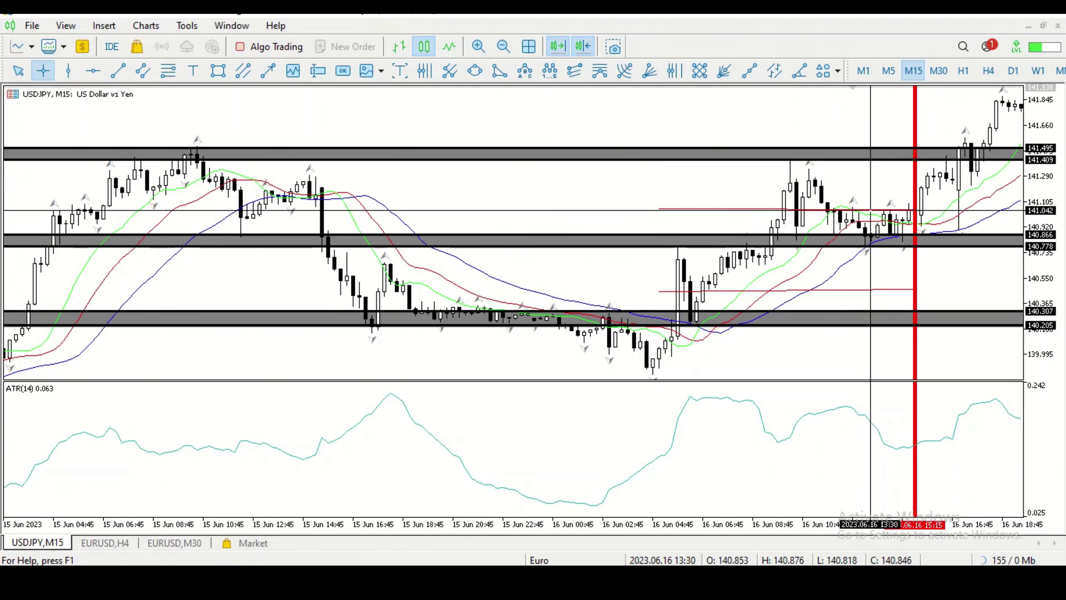
pyautogui.moveTo(871, 210); pyautogui.dragTo(908, 155)
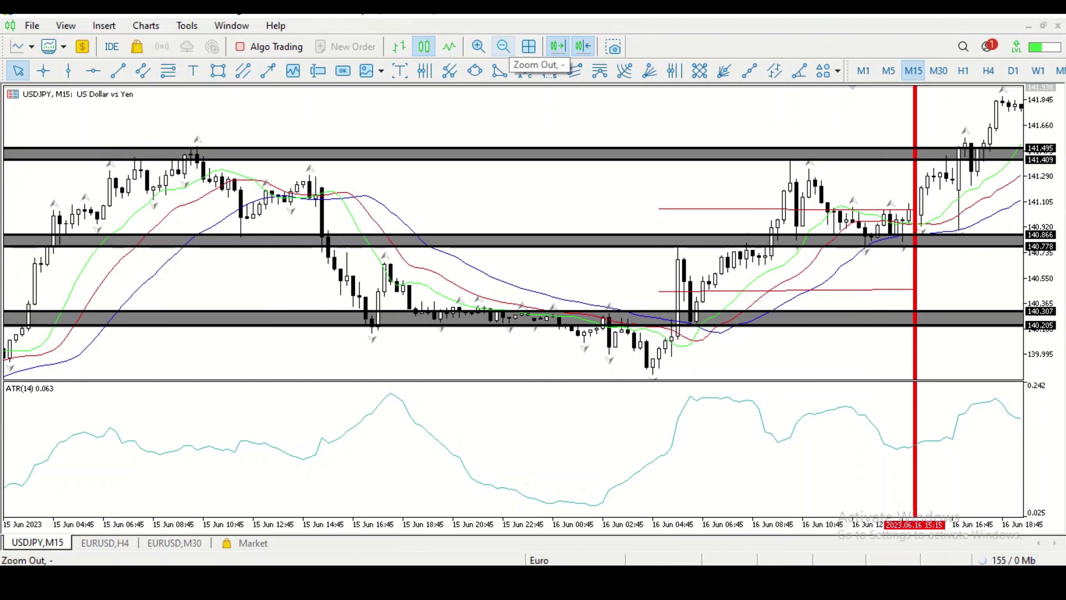
# Measure again from the 141.05 trend line up to the upper edge of the 141.409–141.495 zone with the crosshair
pyautogui.click(43, 70)
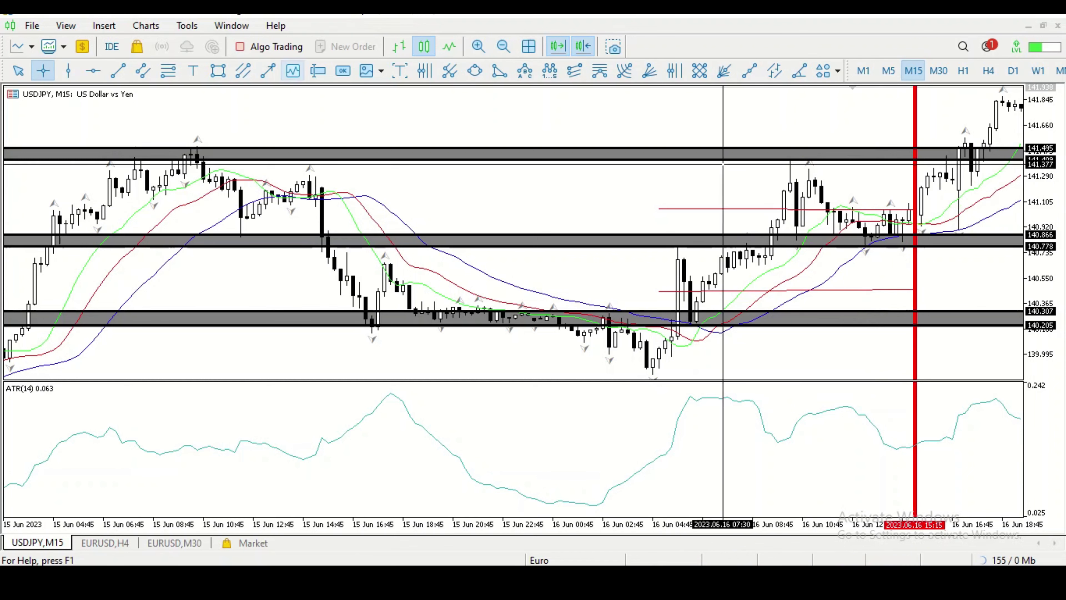
pyautogui.moveTo(882, 210); pyautogui.dragTo(889, 151)
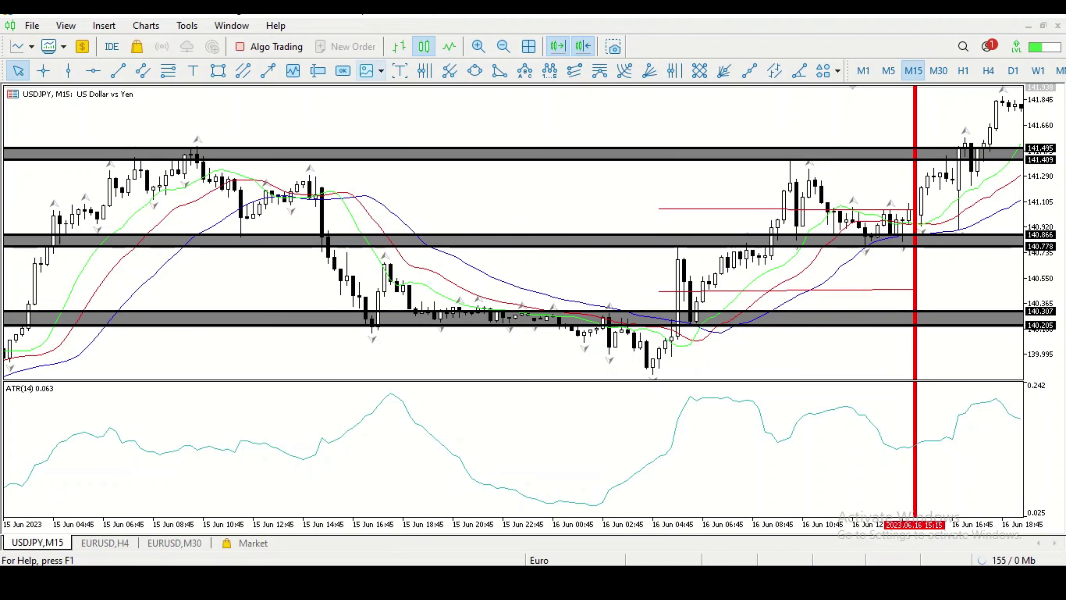
# Review the price history around the three marked zones on the H1 and H4 timeframes
pyautogui.click(962, 71)
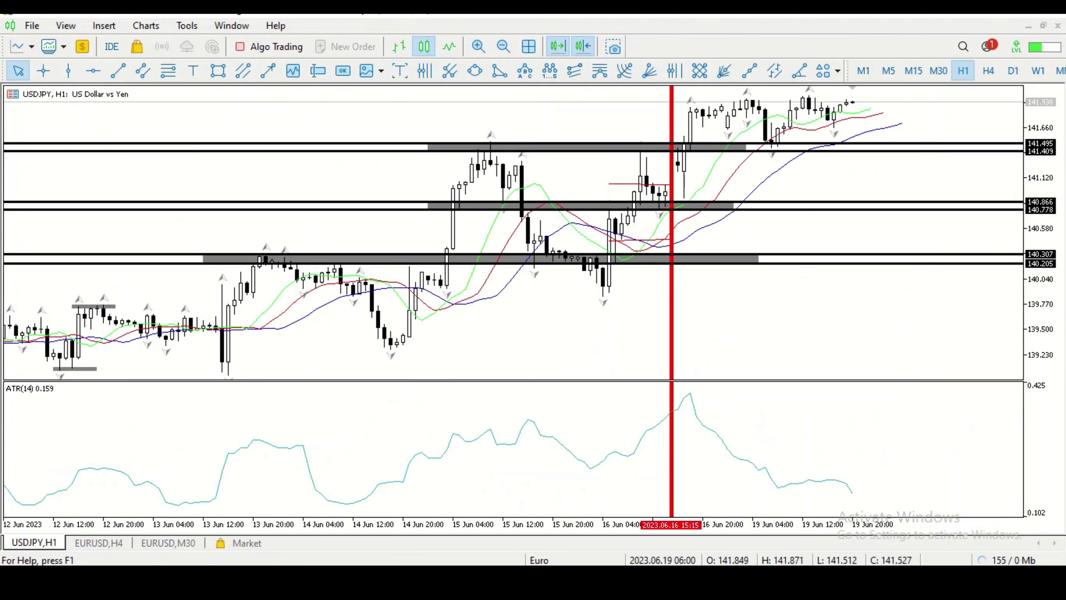
pyautogui.scroll(3, 906, 209)
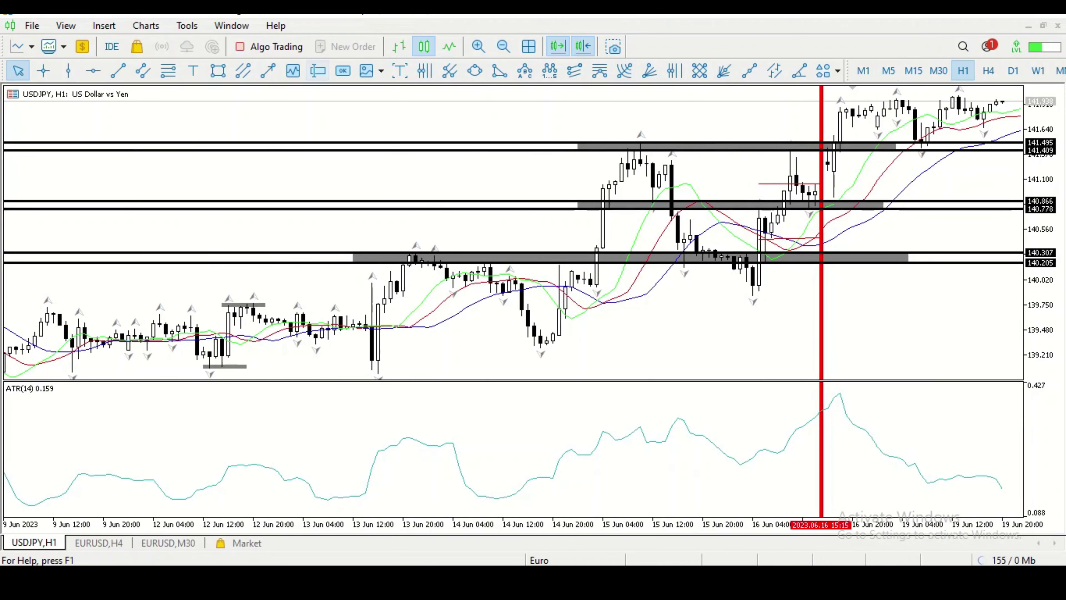
pyautogui.click(503, 46)
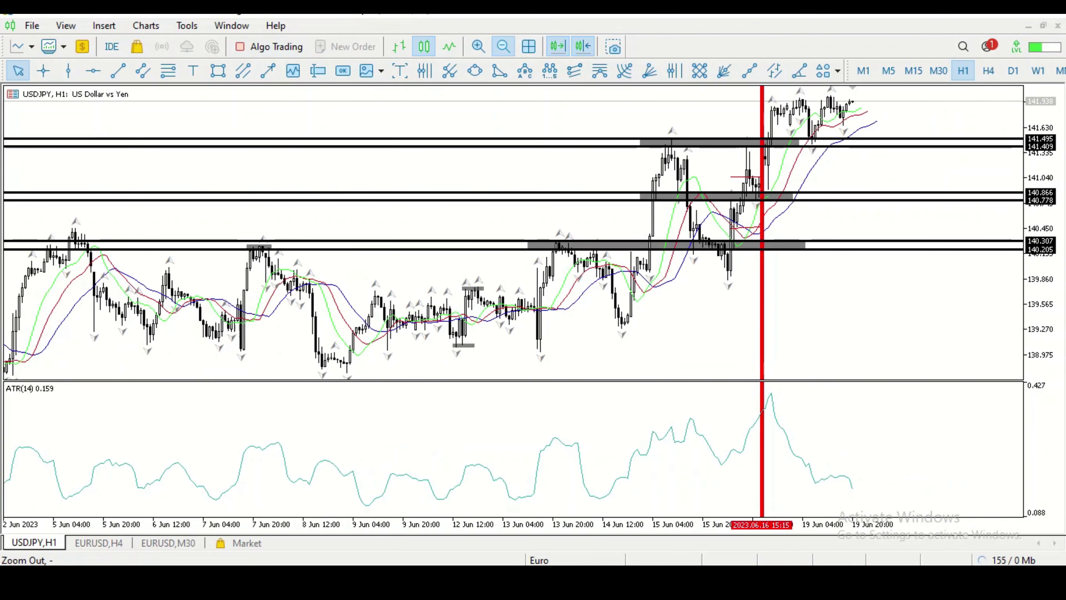
pyautogui.click(504, 46)
pyautogui.moveTo(708, 252); pyautogui.dragTo(787, 252)
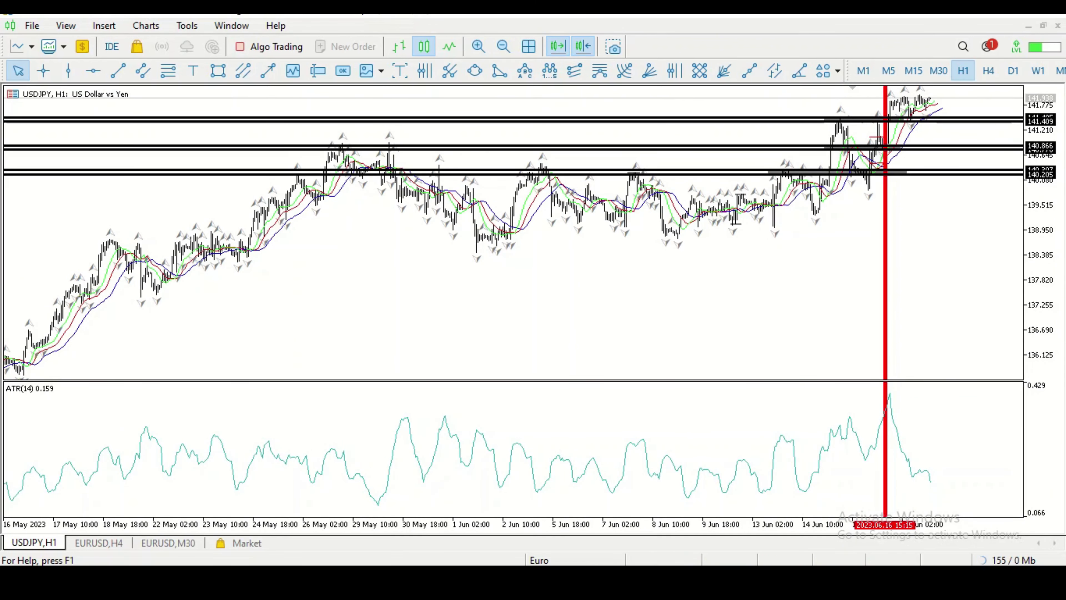
pyautogui.click(988, 71)
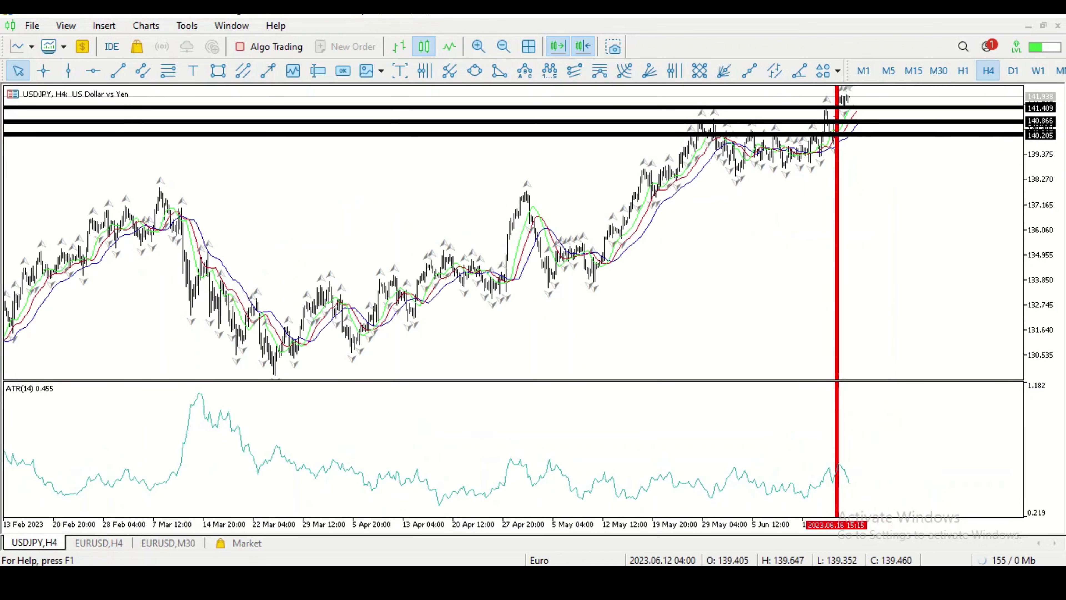
pyautogui.scroll(-3, 512, 231)
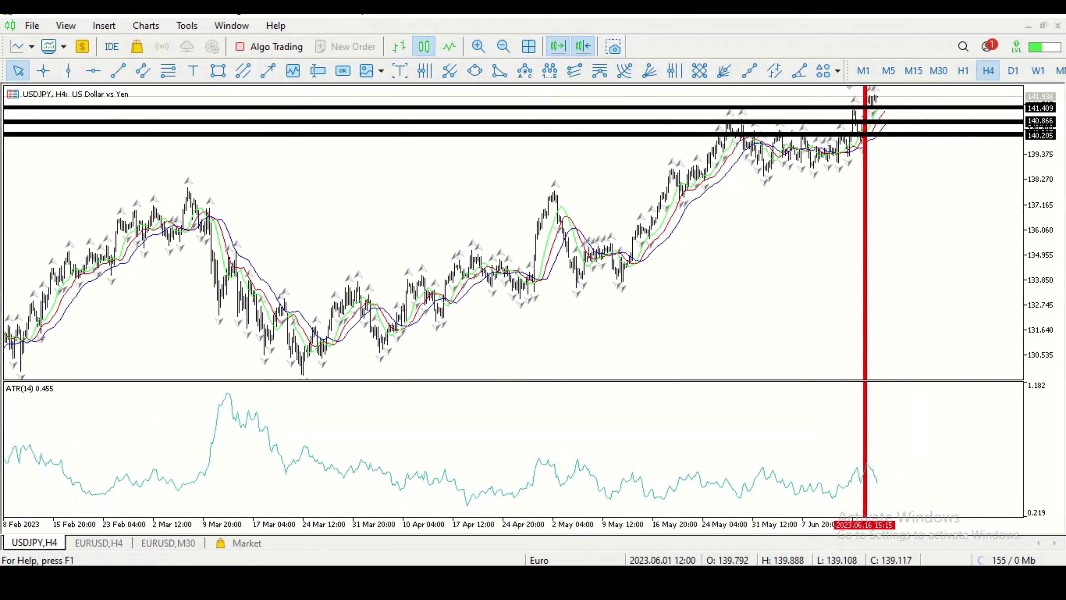
pyautogui.scroll(1, 511, 231)
# Examine the daily chart for price levels above the 141.409–141.495 zone, back to the October 2022 peak
pyautogui.click(1013, 70)
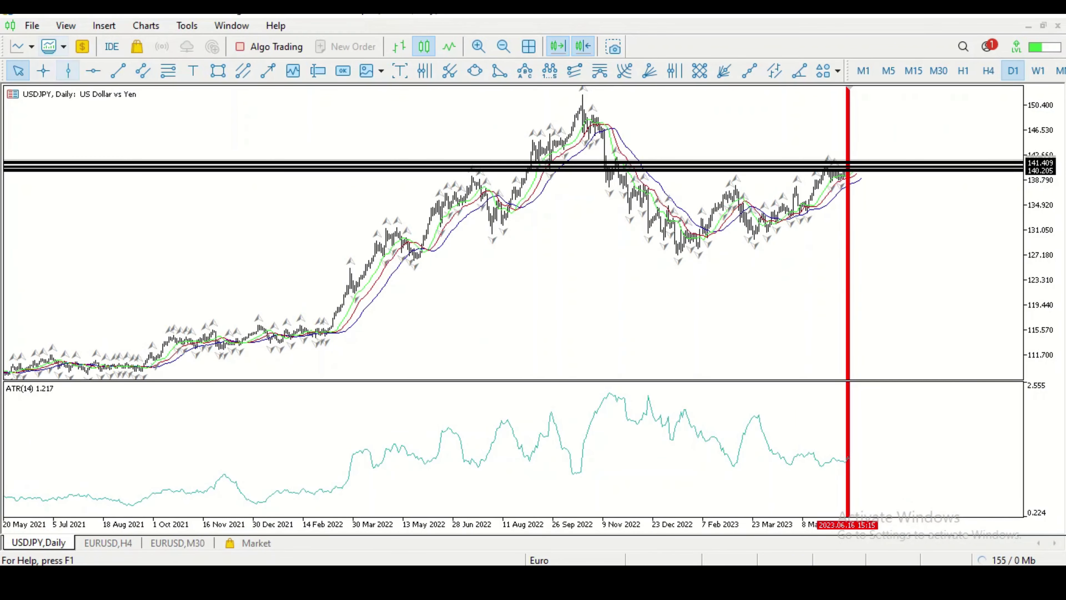
pyautogui.click(43, 70)
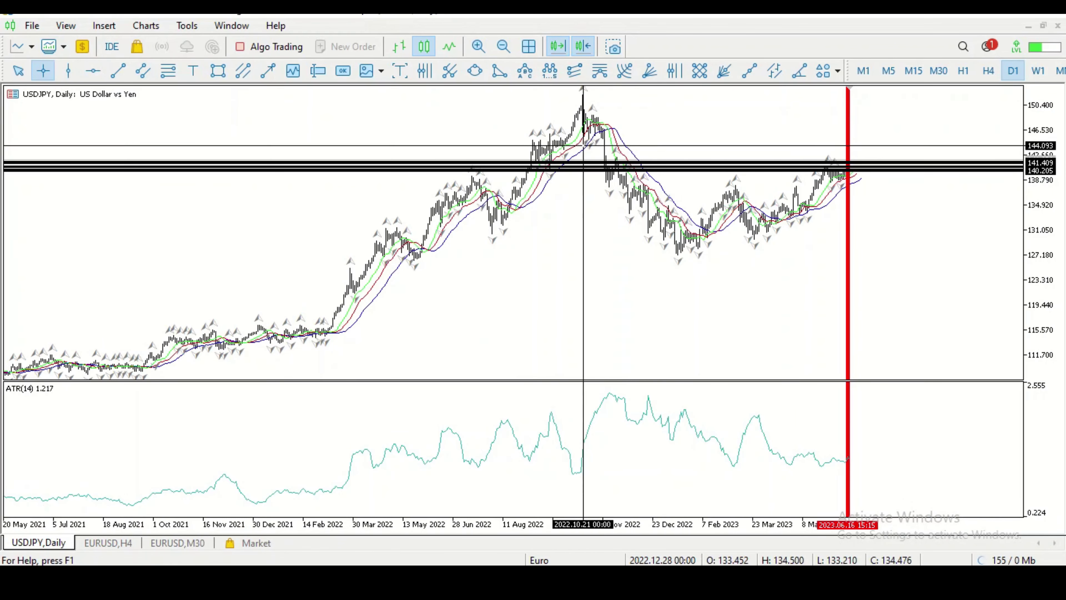
pyautogui.rightClick(461, 168)
pyautogui.press('Escape')
pyautogui.click(479, 46)
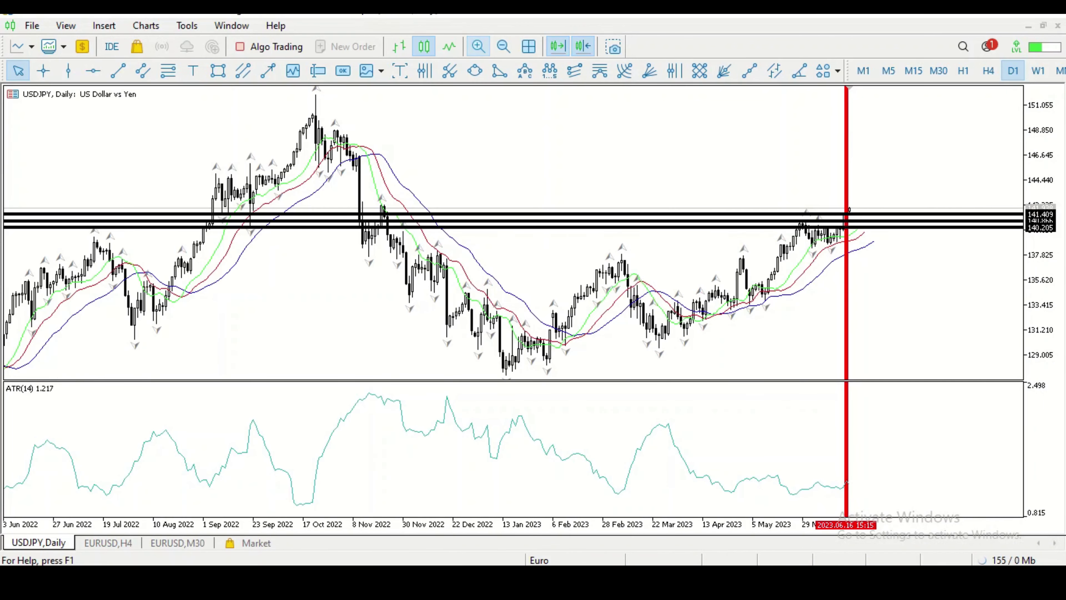
pyautogui.moveTo(457, 252); pyautogui.dragTo(527, 252)
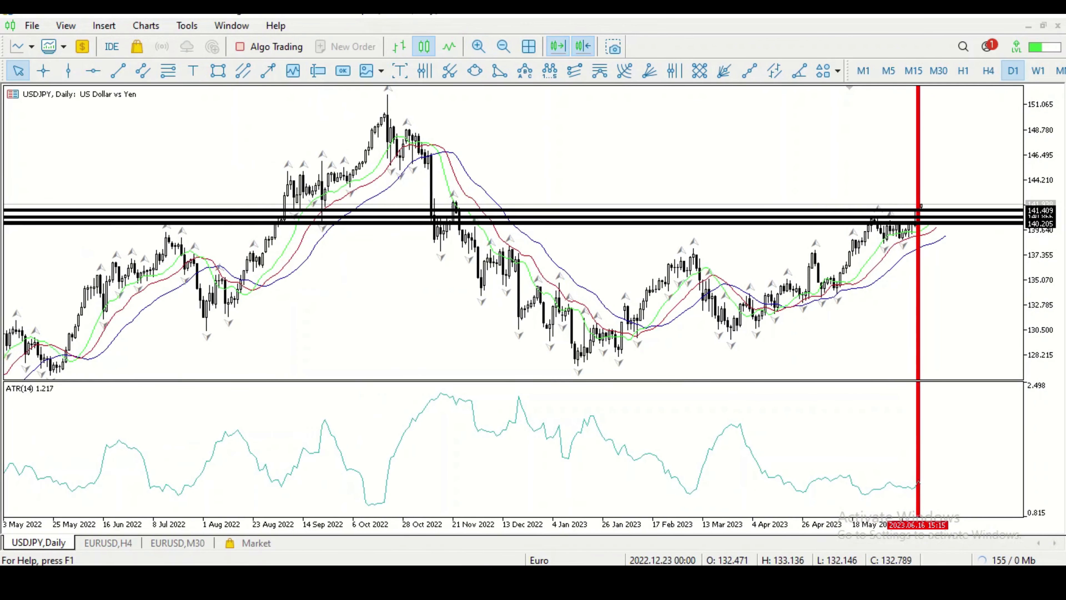
# Place a horizontal line at 142.186 on the daily chart, along the swing high of about 21 November 2022
pyautogui.click(92, 70)
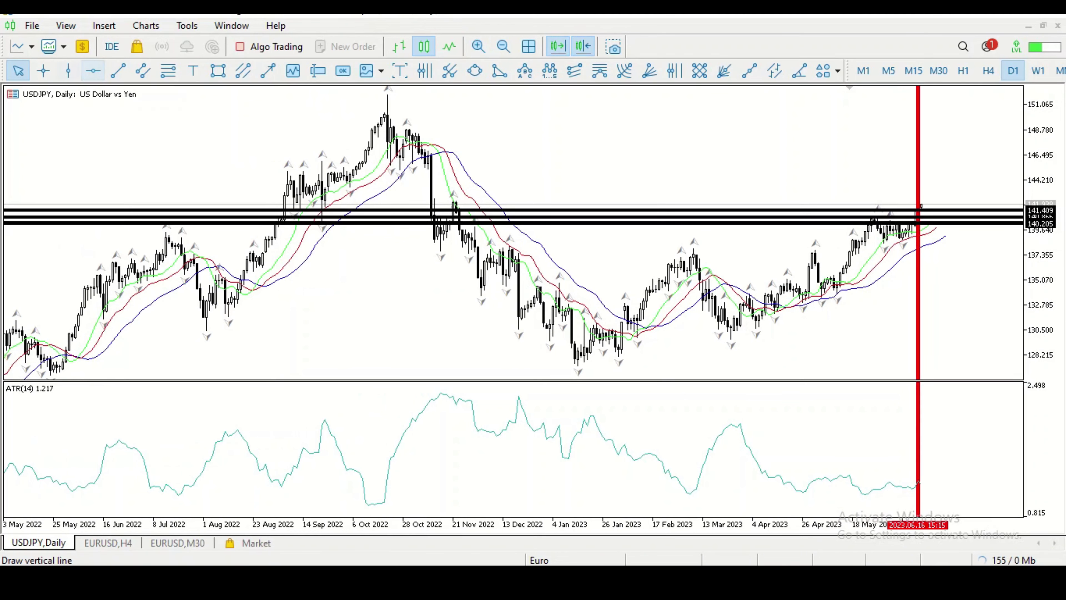
pyautogui.click(43, 71)
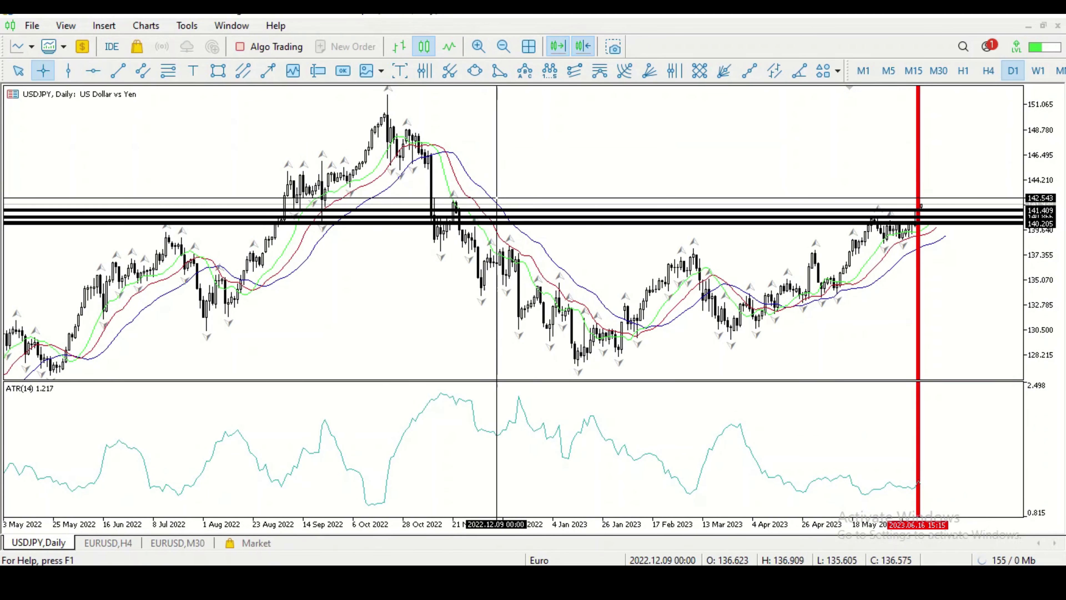
pyautogui.moveTo(496, 202)
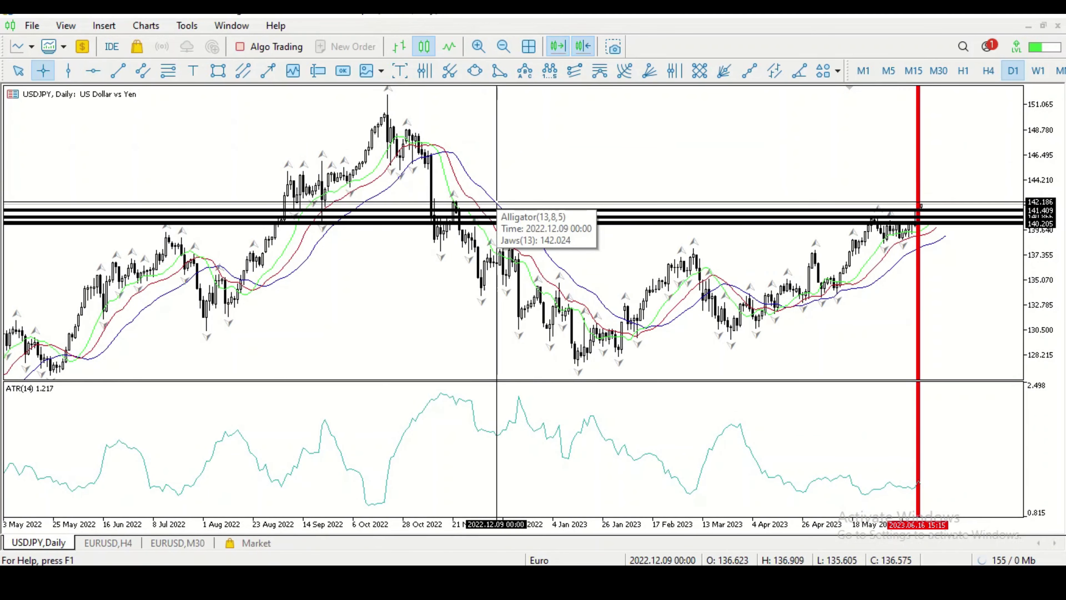
pyautogui.rightClick(496, 202)
pyautogui.click(93, 71)
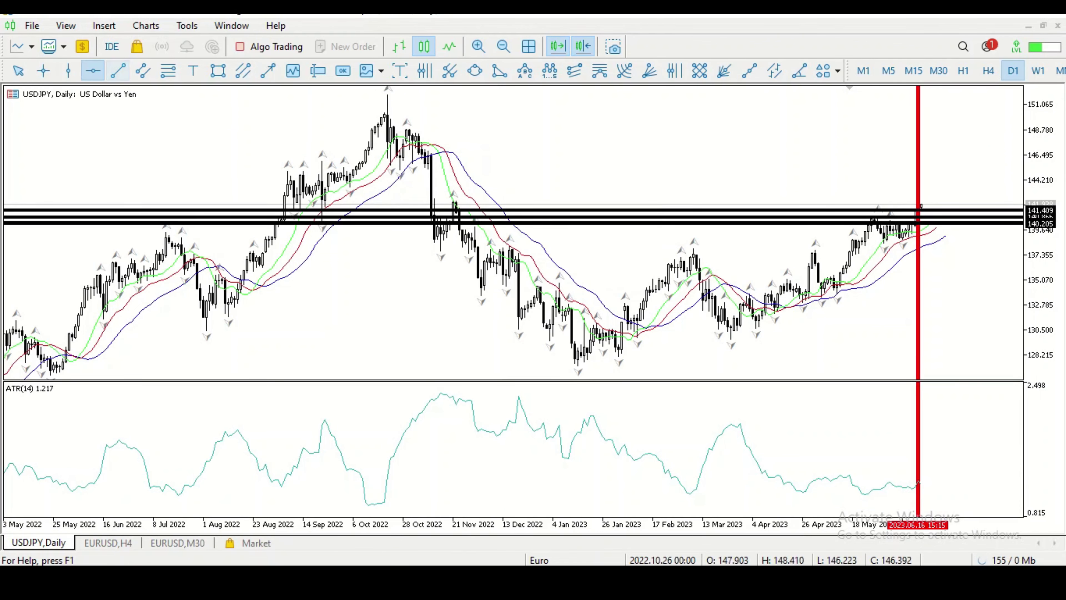
pyautogui.click(491, 198)
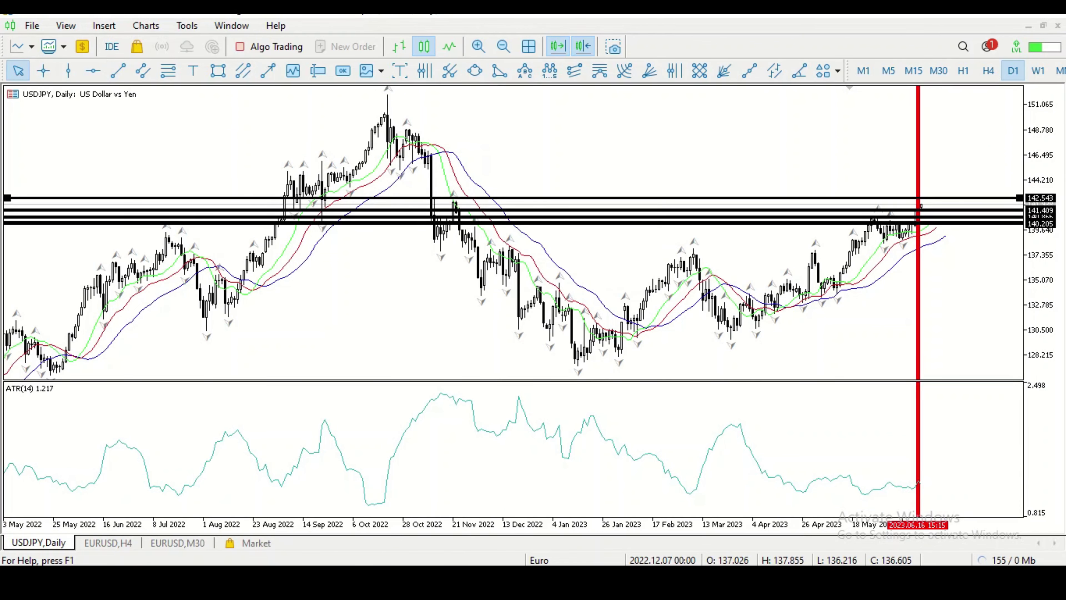
pyautogui.moveTo(491, 197); pyautogui.dragTo(499, 202)
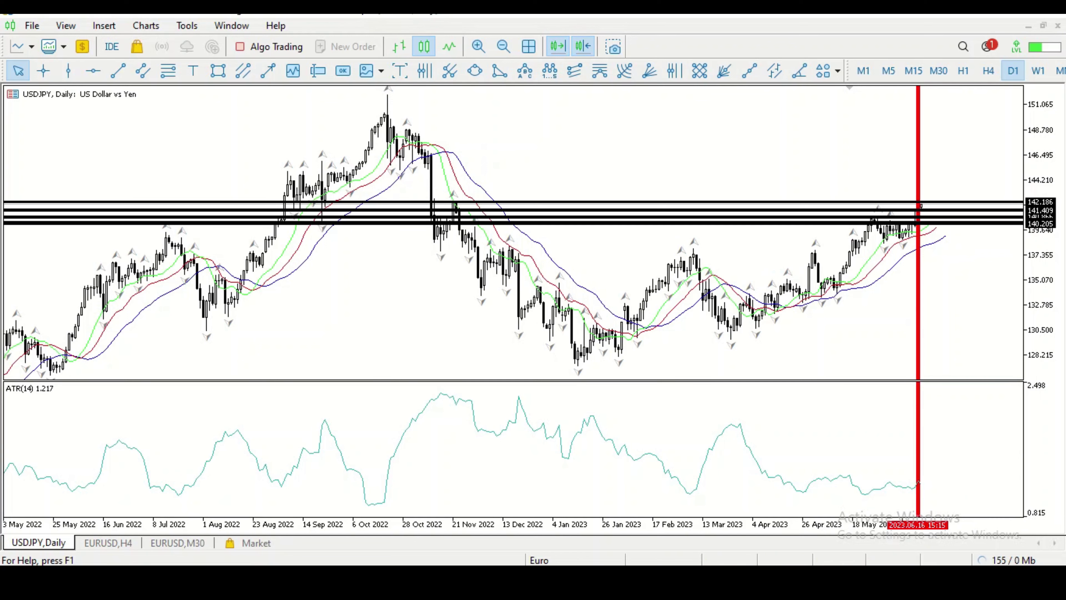
# Add two horizontal lines above the 142.186 level on the daily chart, at 143.612 and 144.697
pyautogui.click(93, 70)
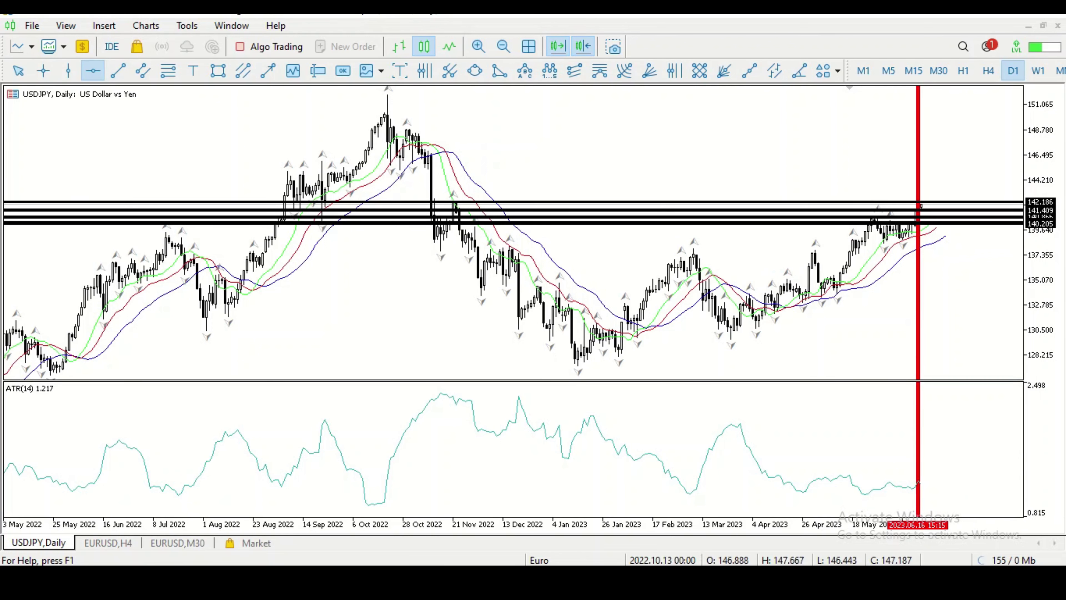
pyautogui.click(379, 186)
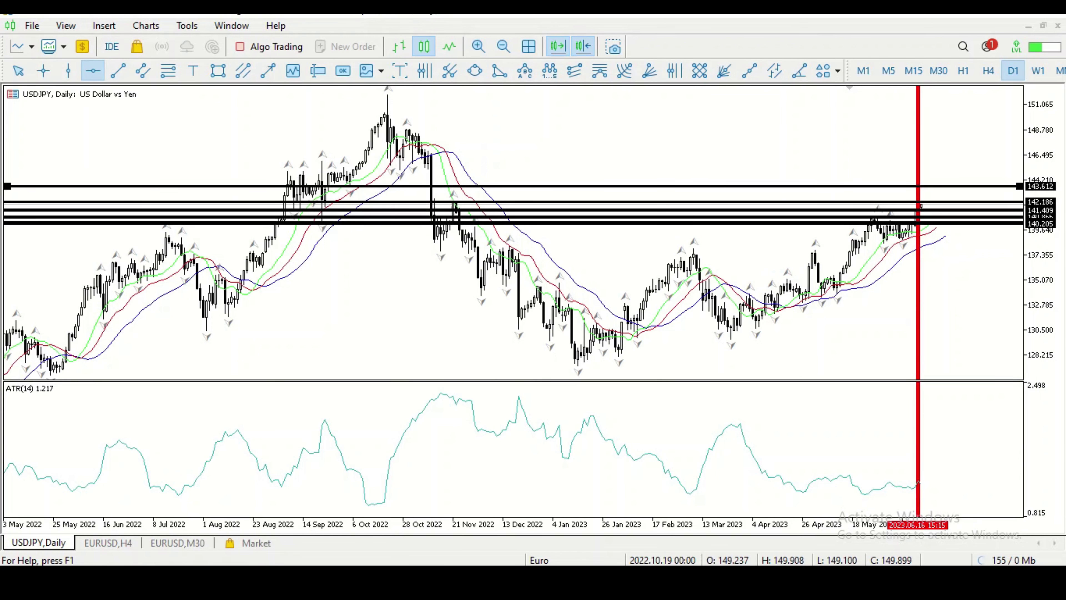
pyautogui.click(93, 71)
pyautogui.click(325, 169)
pyautogui.moveTo(325, 169); pyautogui.dragTo(333, 174)
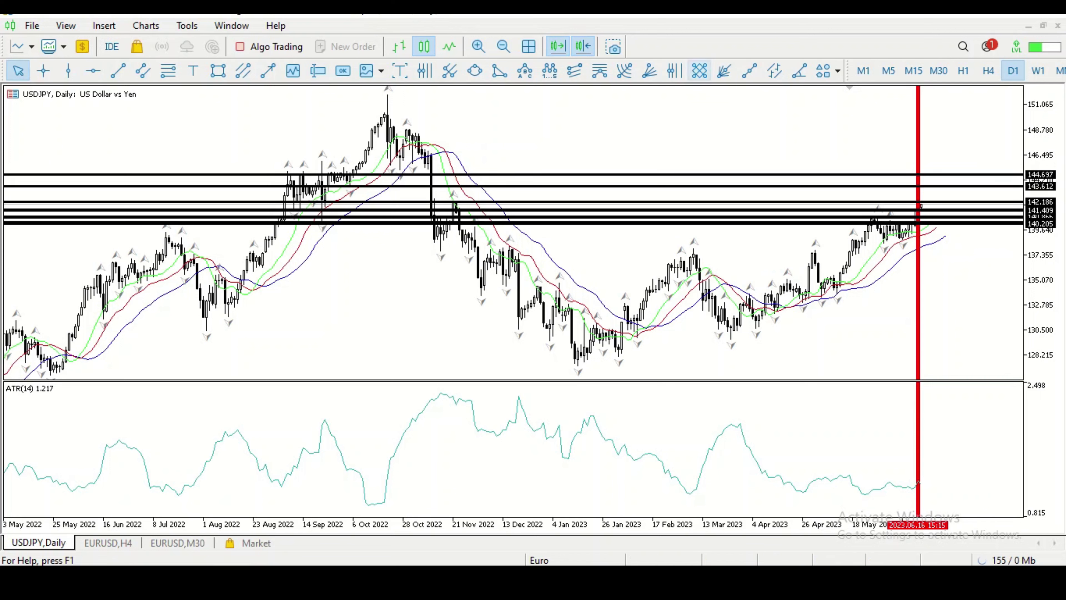
# On the H4 chart, measure from the 16 June 08:00 candle near 141.0 up toward the 143.612 line with the crosshair
pyautogui.click(913, 71)
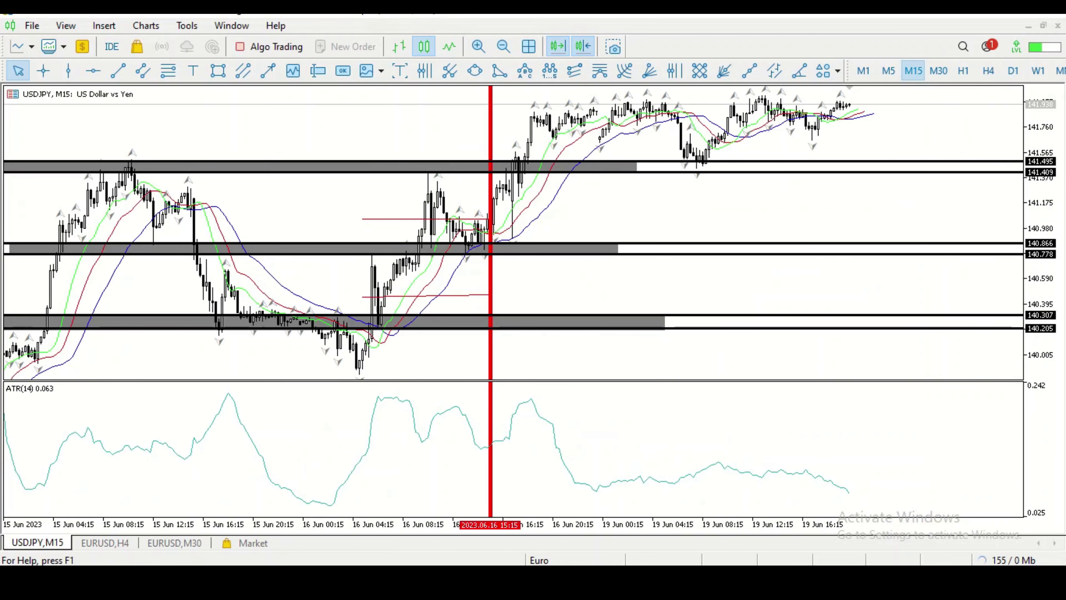
pyautogui.moveTo(500, 232); pyautogui.dragTo(881, 232)
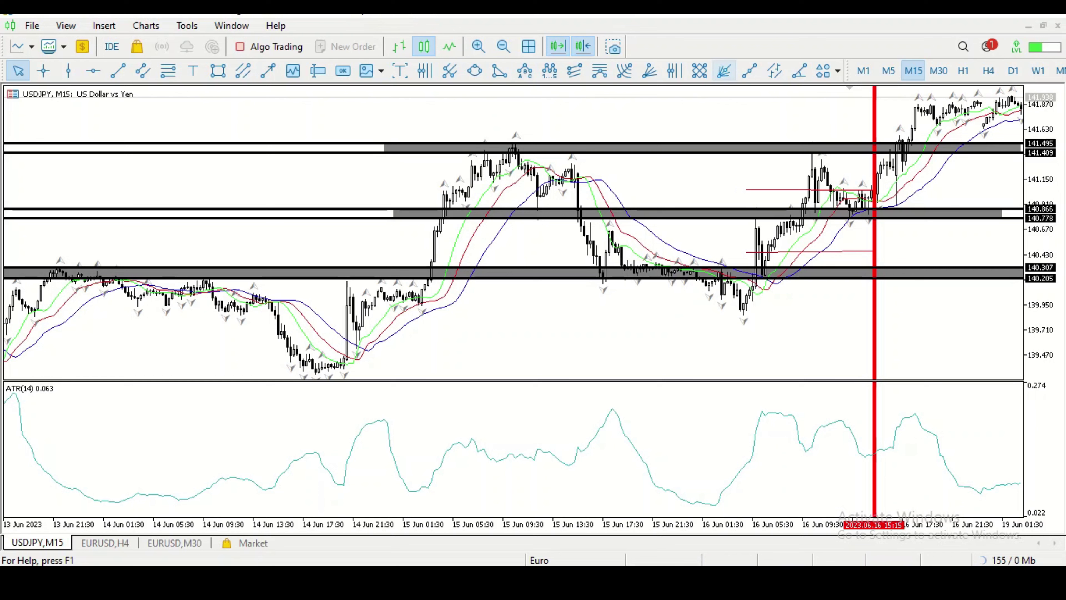
pyautogui.click(963, 70)
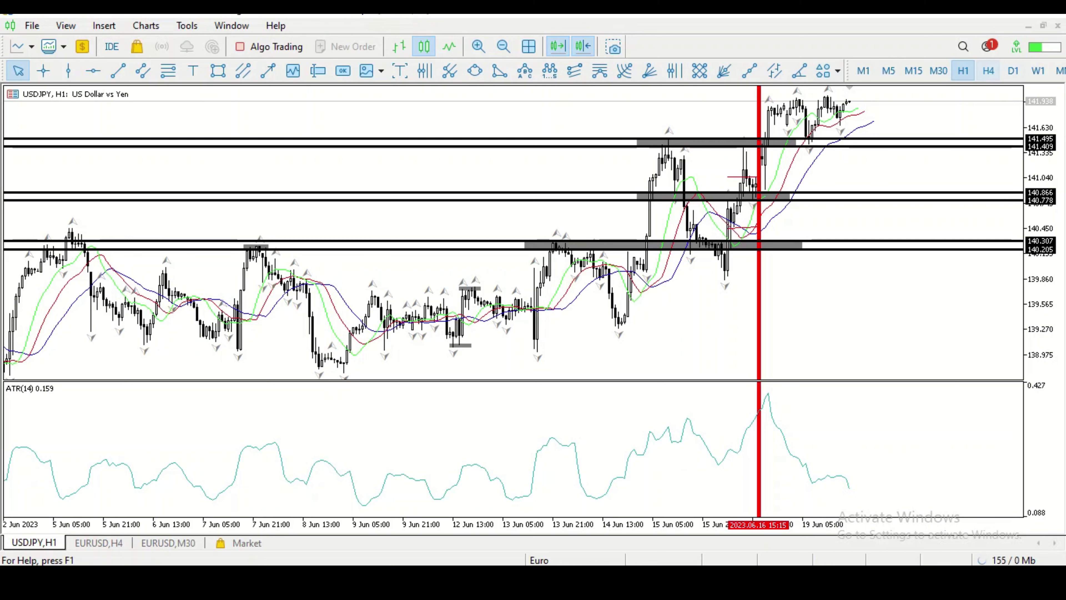
pyautogui.click(988, 70)
pyautogui.moveTo(1040, 126); pyautogui.dragTo(1039, 202)
pyautogui.click(43, 70)
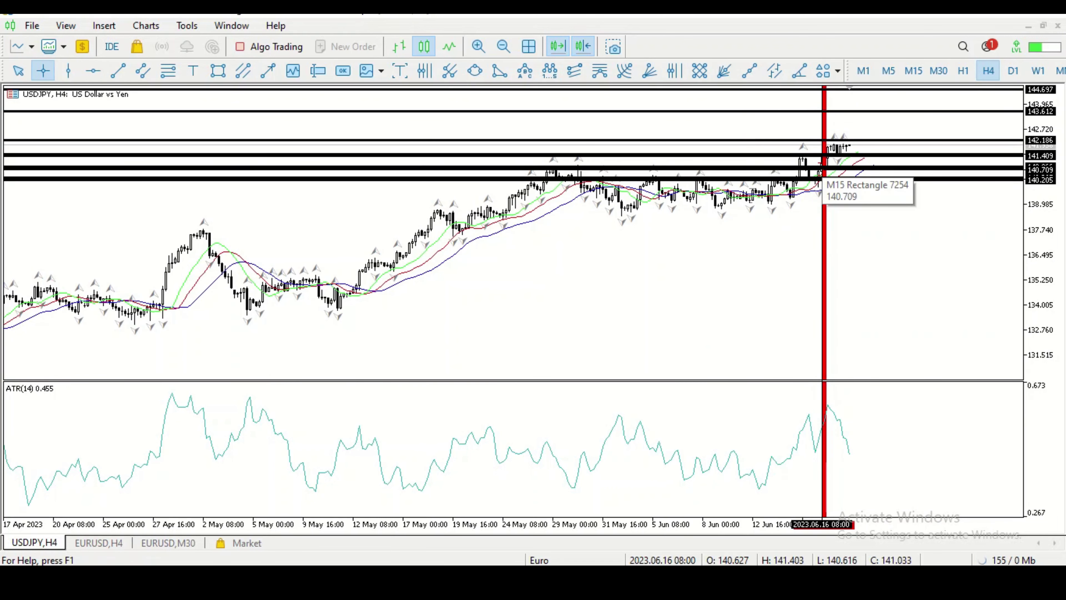
pyautogui.moveTo(822, 163); pyautogui.dragTo(820, 117)
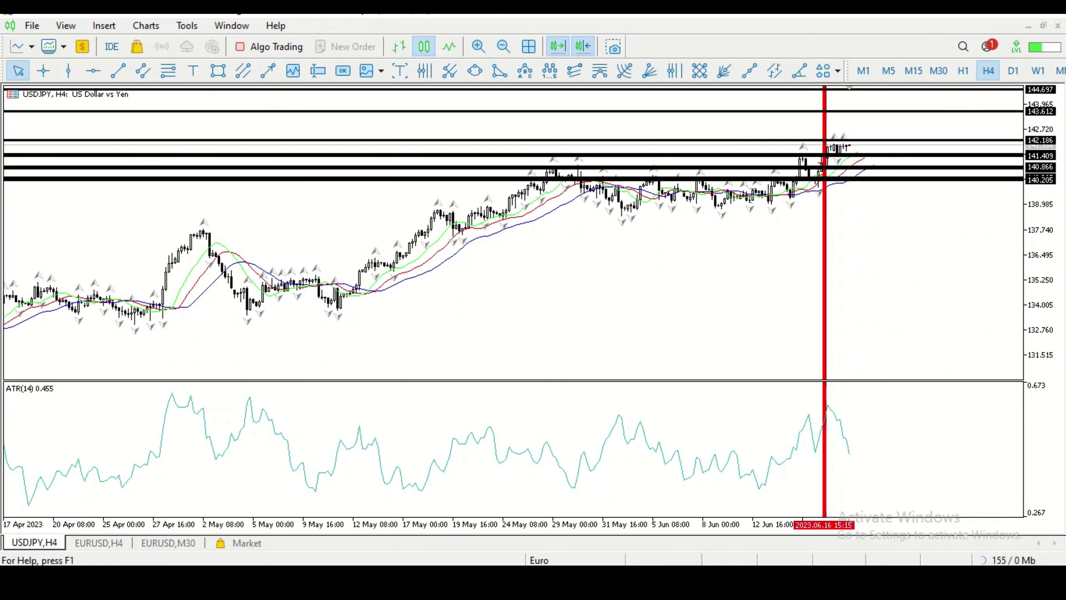
# Inspect the latest H4 candles, then return to the M15 chart and review the price action before the 15:15 vertical line
pyautogui.moveTo(1039, 252); pyautogui.dragTo(1040, 176)
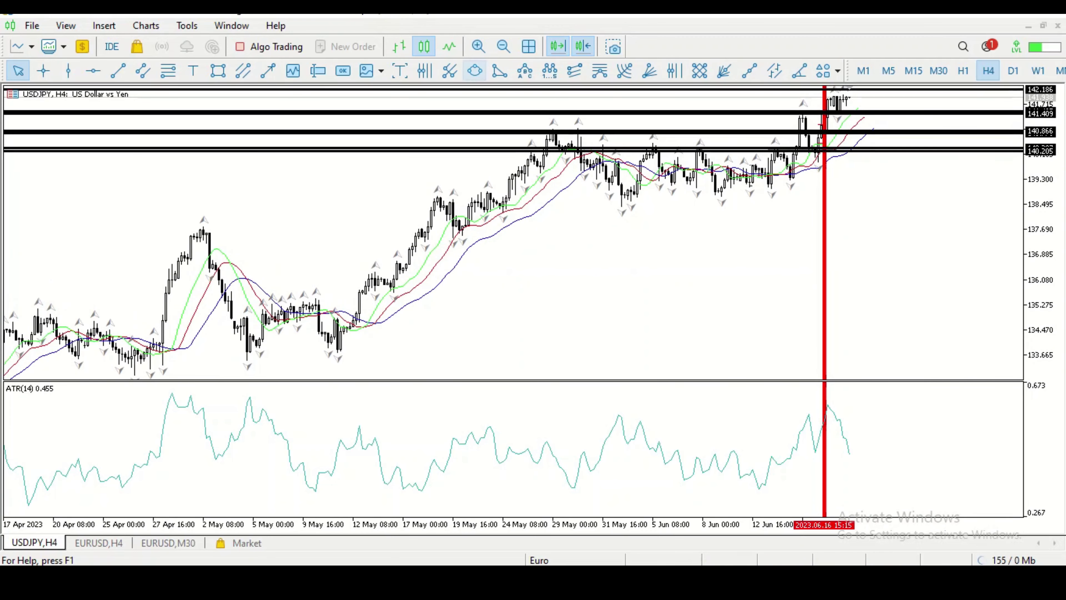
pyautogui.click(478, 46)
pyautogui.click(478, 46)
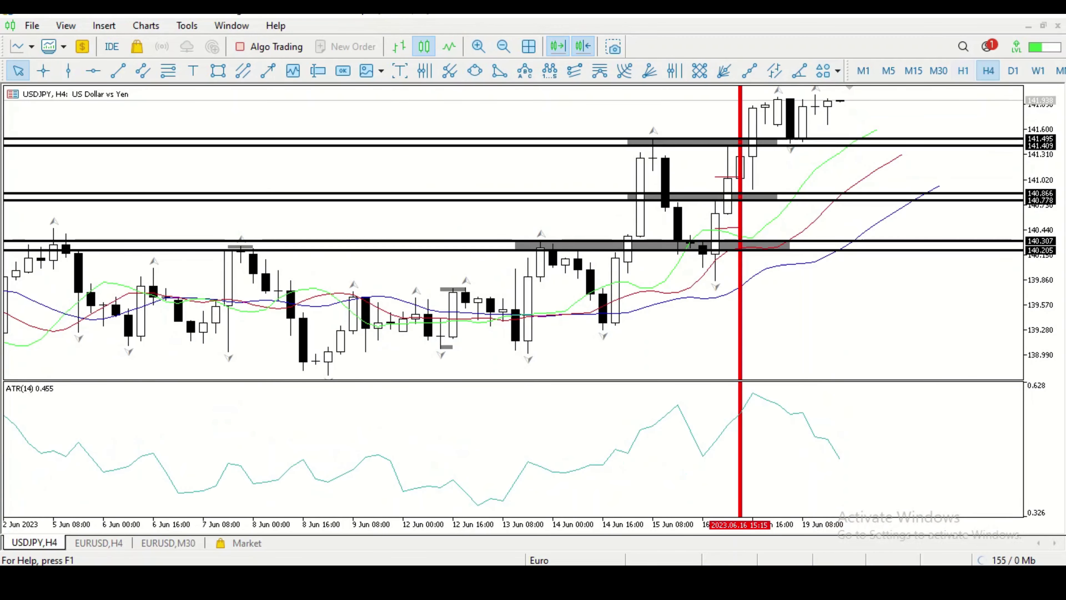
pyautogui.click(913, 71)
pyautogui.moveTo(697, 252); pyautogui.dragTo(1023, 252)
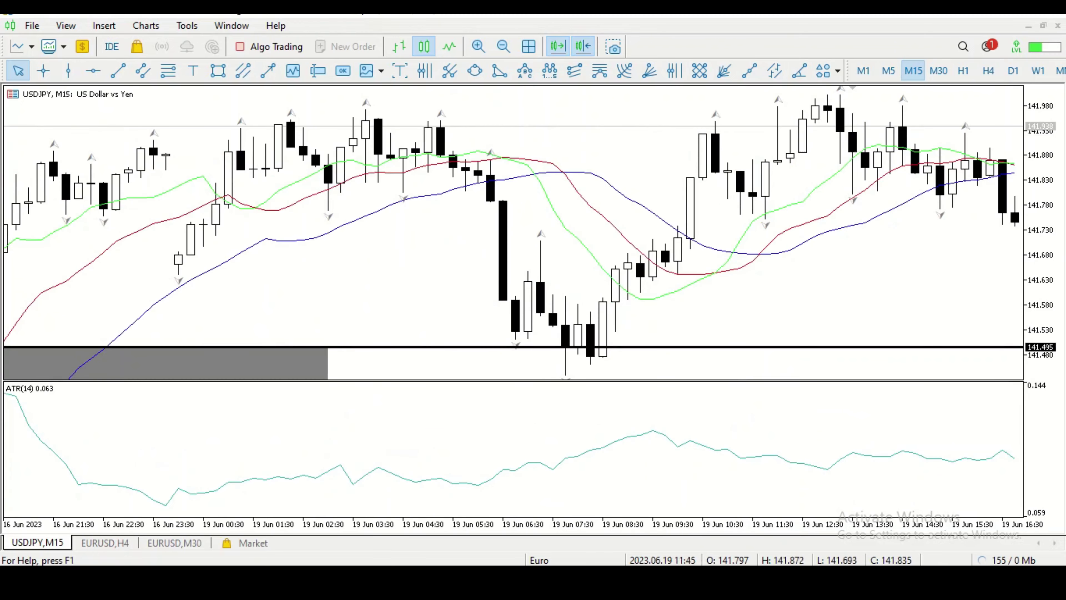
pyautogui.moveTo(617, 252); pyautogui.dragTo(914, 252)
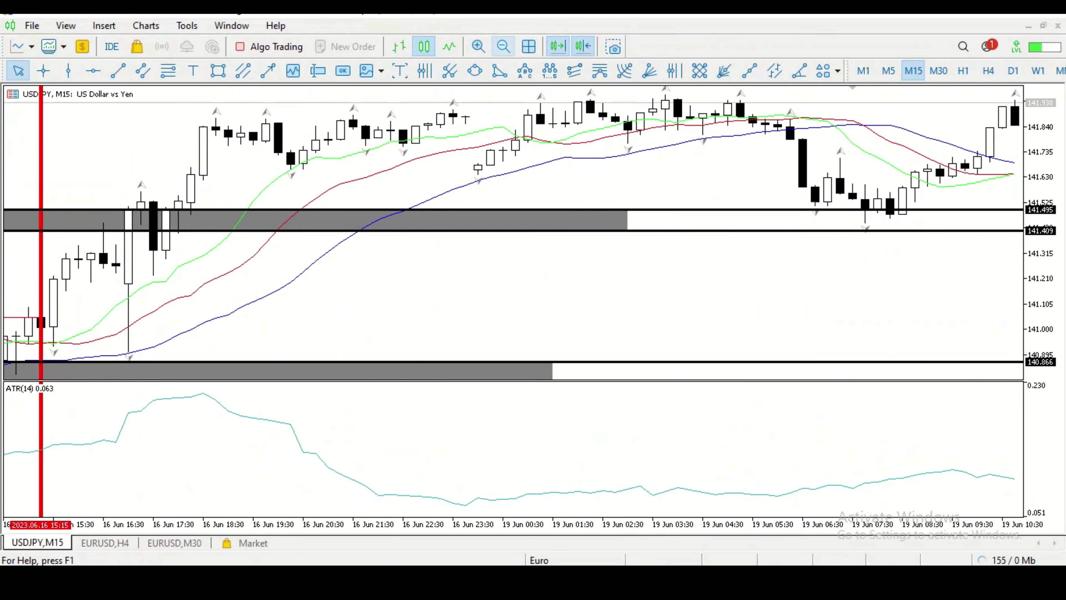
pyautogui.click(503, 47)
pyautogui.click(504, 47)
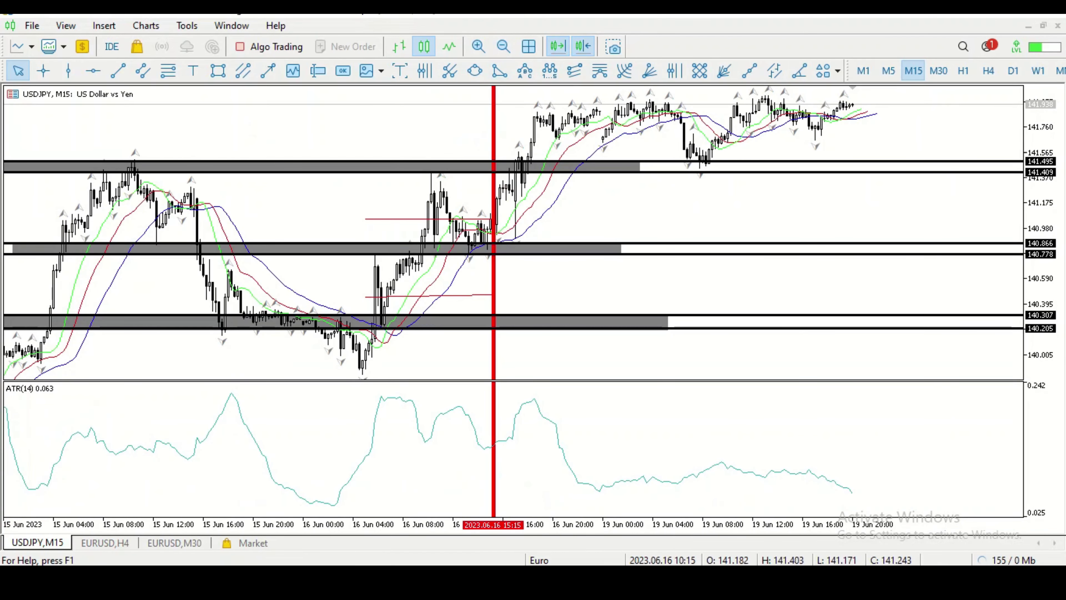
pyautogui.scroll(8, 972, 235)
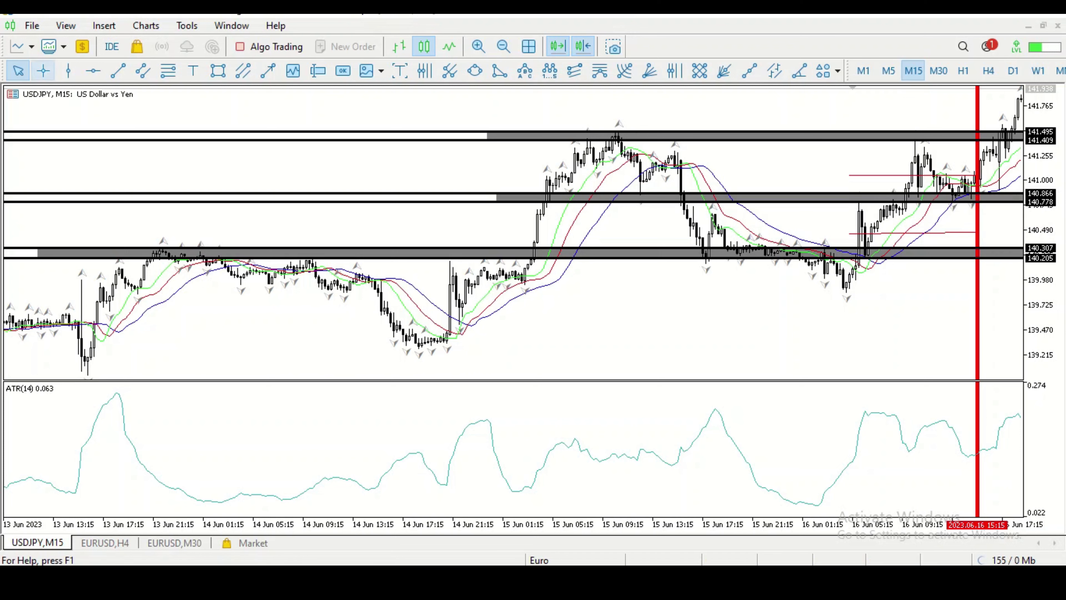
# Compress the M15 chart's price scale until the 142.186 line is in view
pyautogui.rightClick(965, 185)
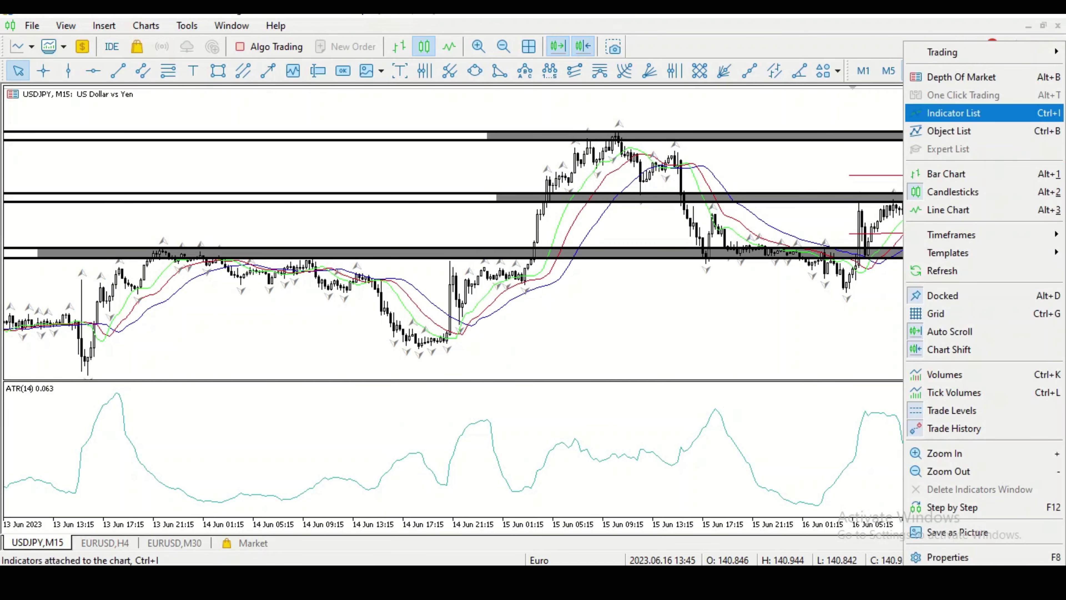
pyautogui.press('Escape')
pyautogui.moveTo(1040, 189); pyautogui.dragTo(1040, 235)
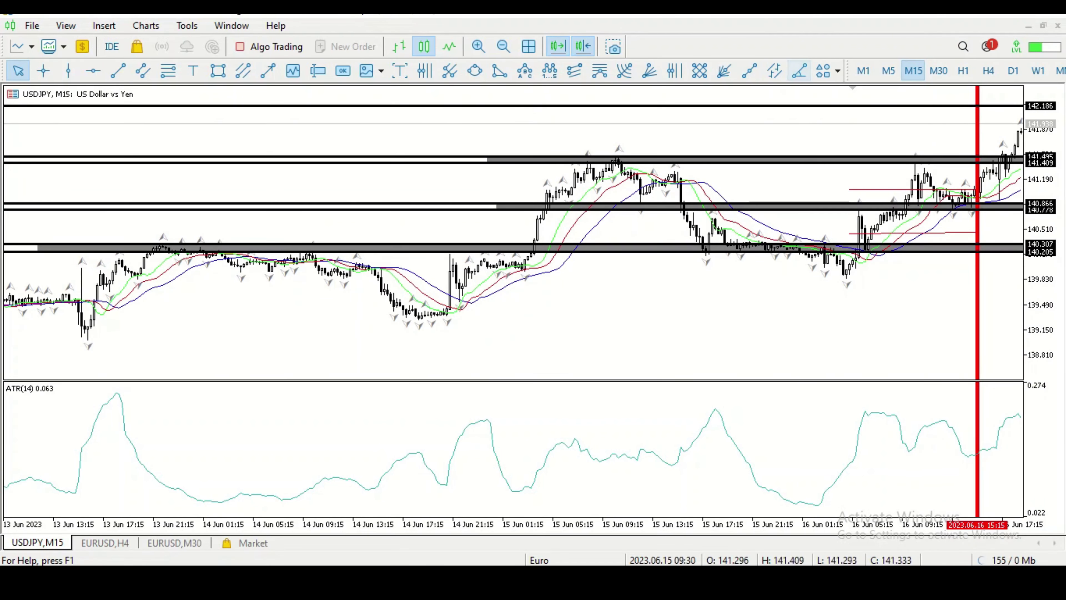
pyautogui.click(93, 70)
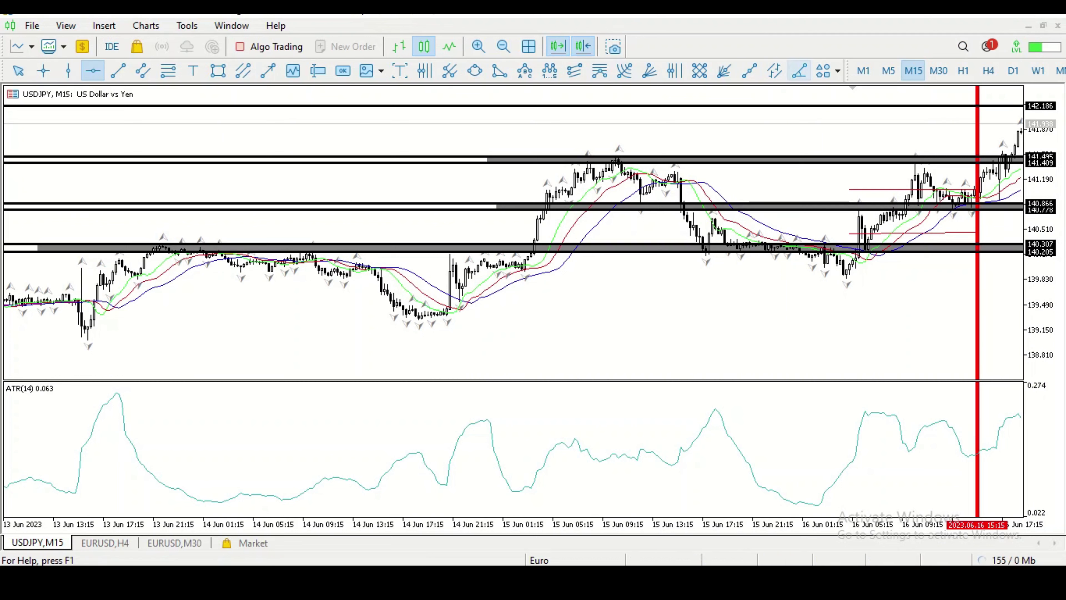
pyautogui.moveTo(893, 114); pyautogui.dragTo(972, 118)
pyautogui.rightClick(847, 119)
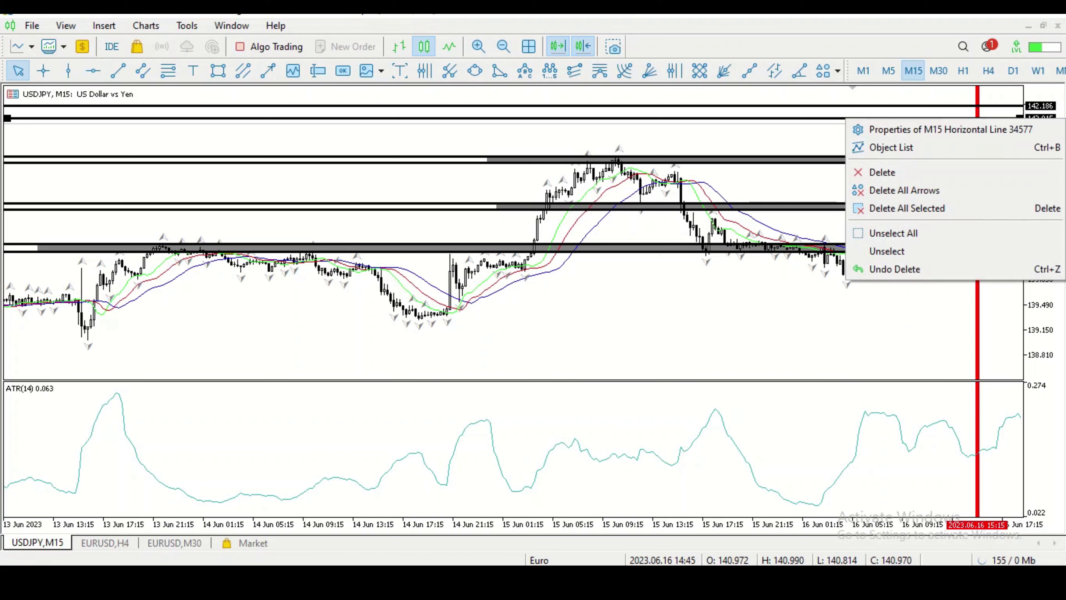
pyautogui.click(882, 172)
# Draw a short horizontal trendline at about 141.95, below the 142.186 level, ending just past the 16 June 15:15 vertical line
pyautogui.click(117, 71)
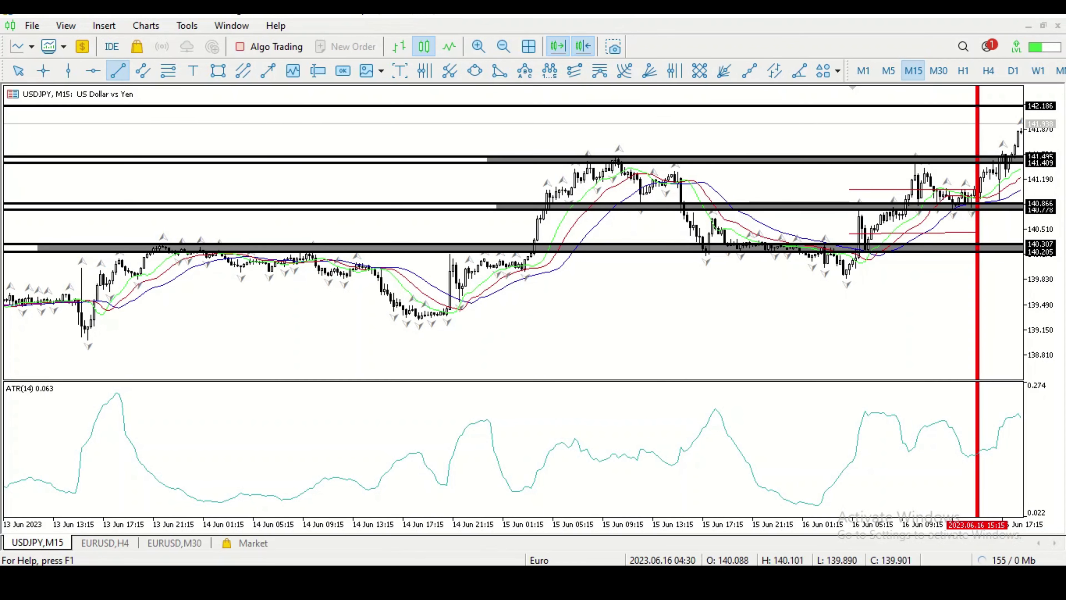
pyautogui.moveTo(868, 125); pyautogui.dragTo(983, 122)
pyautogui.doubleClick(981, 126)
pyautogui.doubleClick(982, 127)
pyautogui.doubleClick(983, 122)
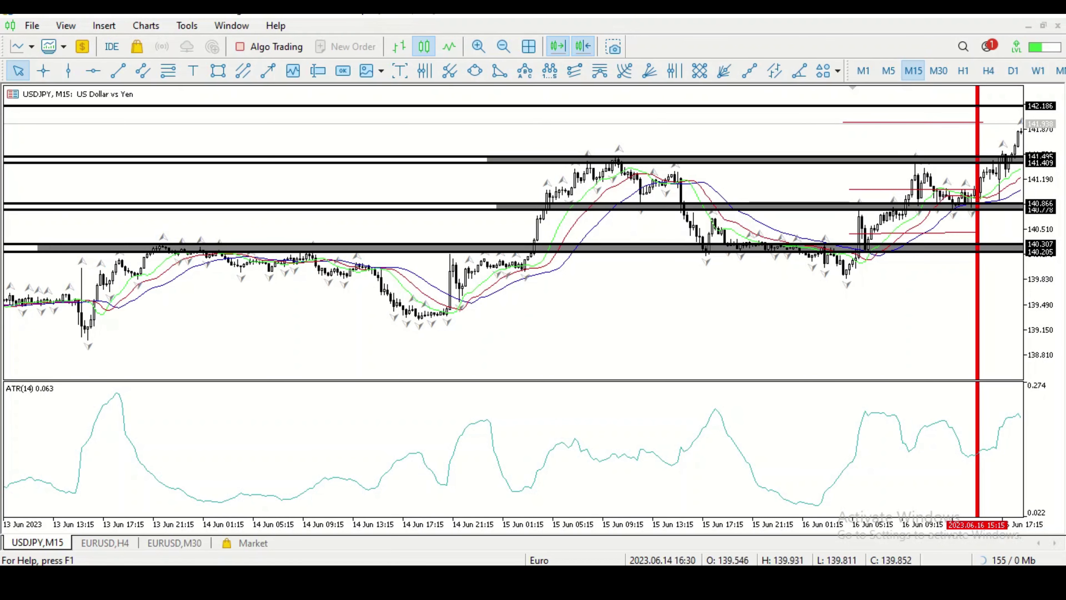
# Measure with the crosshair from the trendline near 141.06 up to the trendline near 141.95, and again up past the 142.186 level
pyautogui.click(44, 70)
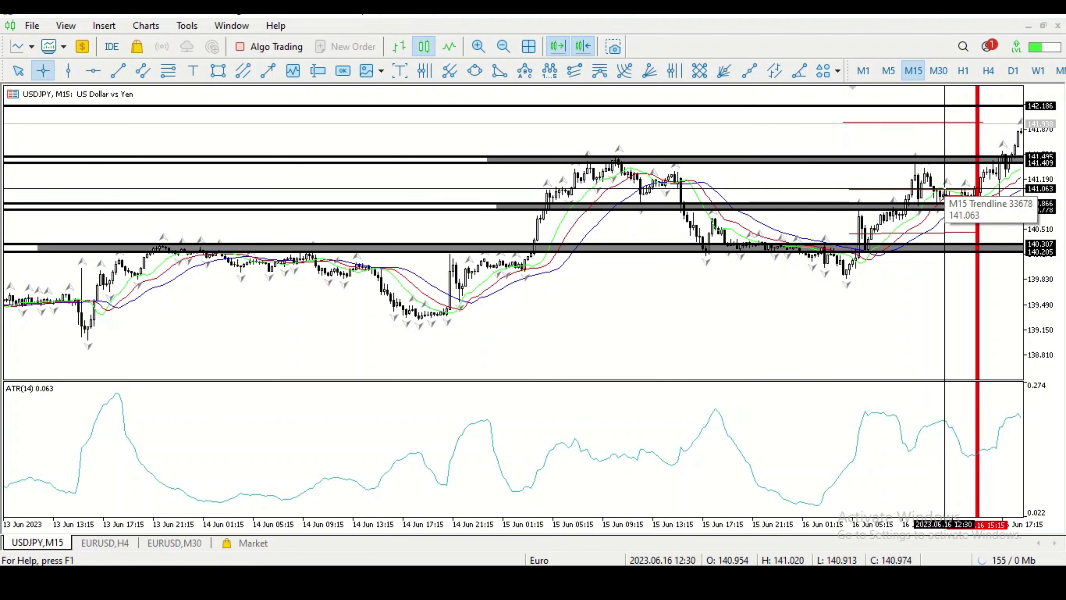
pyautogui.moveTo(944, 190); pyautogui.dragTo(945, 121)
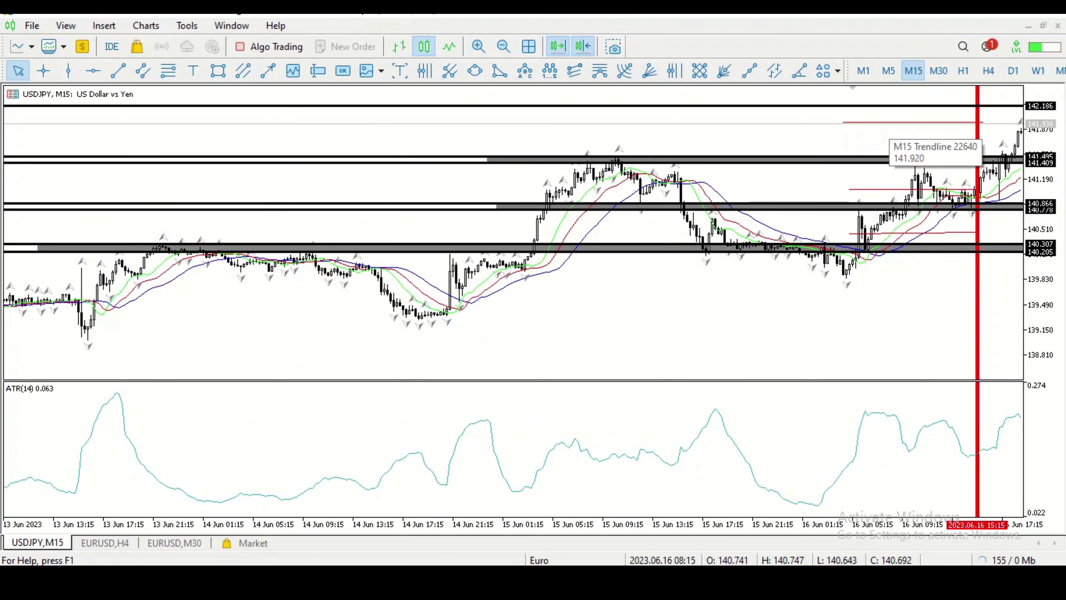
pyautogui.moveTo(958, 138); pyautogui.dragTo(844, 138)
pyautogui.hscroll(2, 886, 130)
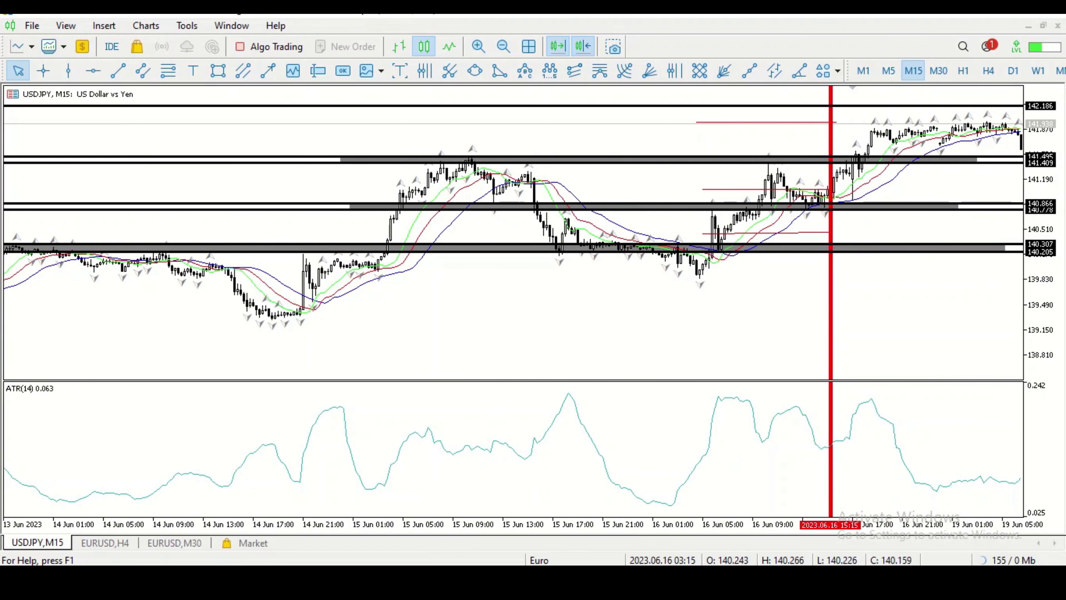
pyautogui.click(43, 71)
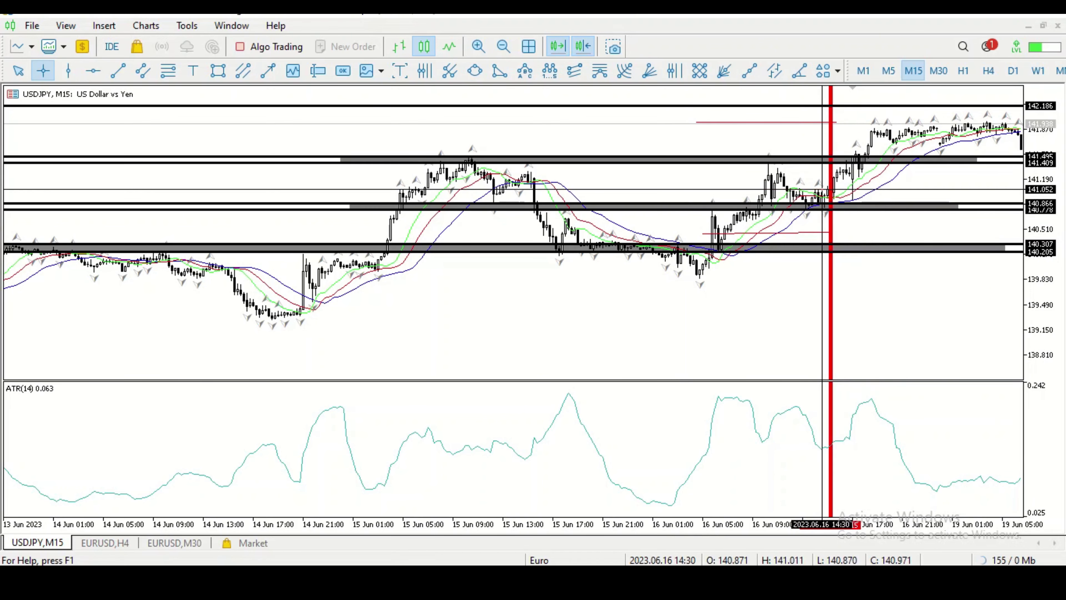
pyautogui.moveTo(814, 189); pyautogui.dragTo(856, 96)
pyautogui.press('Escape')
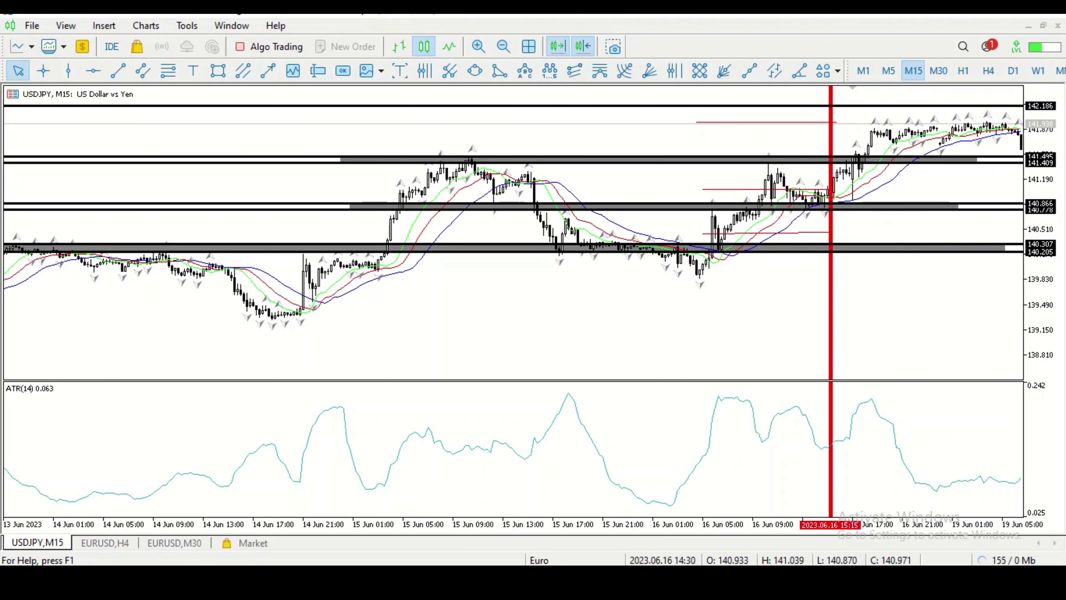
# Examine the room above price on the M15 chart up to the 143.612 daily line, then restore the closer price scale
pyautogui.moveTo(1040, 176); pyautogui.dragTo(1039, 204)
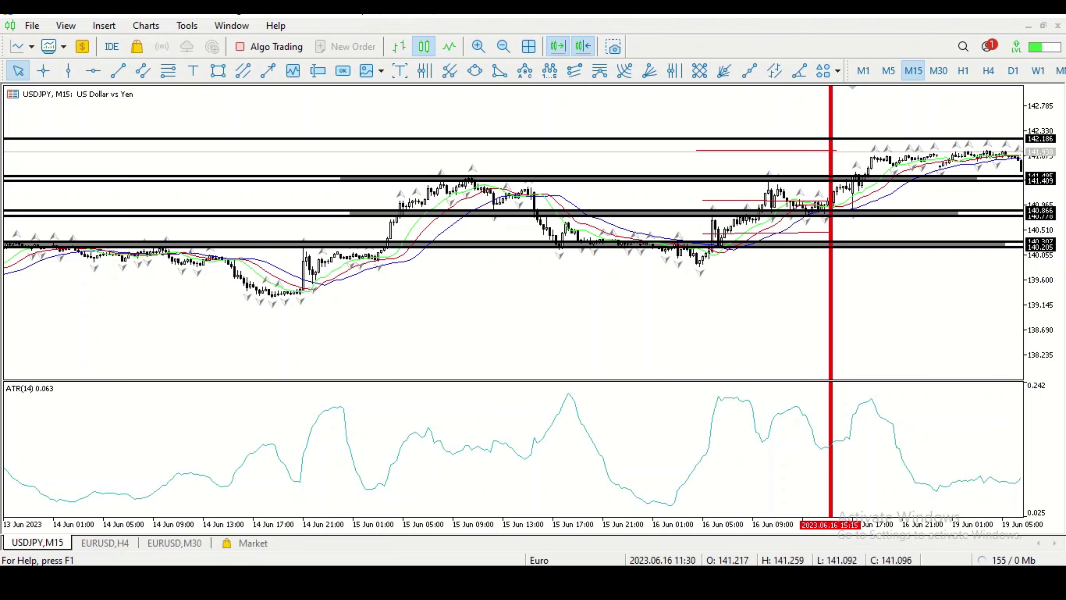
pyautogui.moveTo(1040, 189); pyautogui.dragTo(1040, 248)
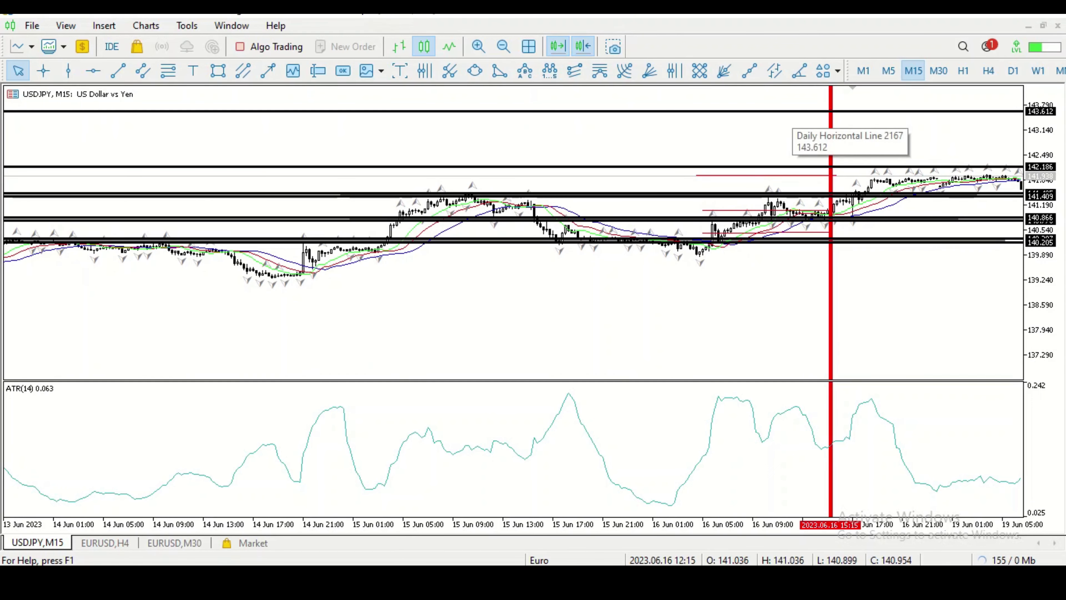
pyautogui.rightClick(774, 139)
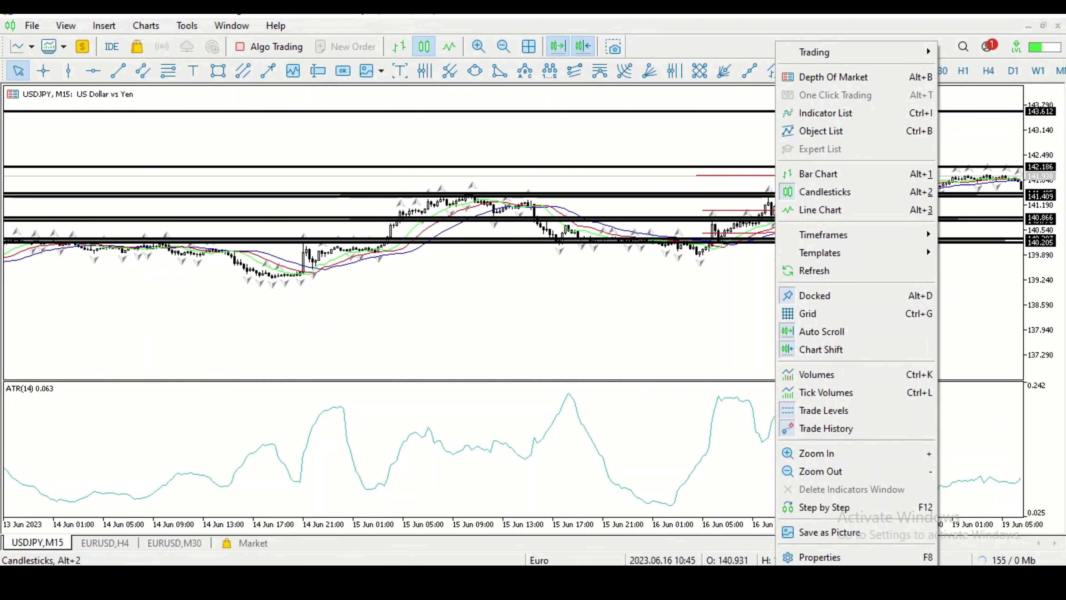
pyautogui.rightClick(1034, 194)
pyautogui.click(902, 189)
pyautogui.moveTo(1039, 218); pyautogui.dragTo(1039, 118)
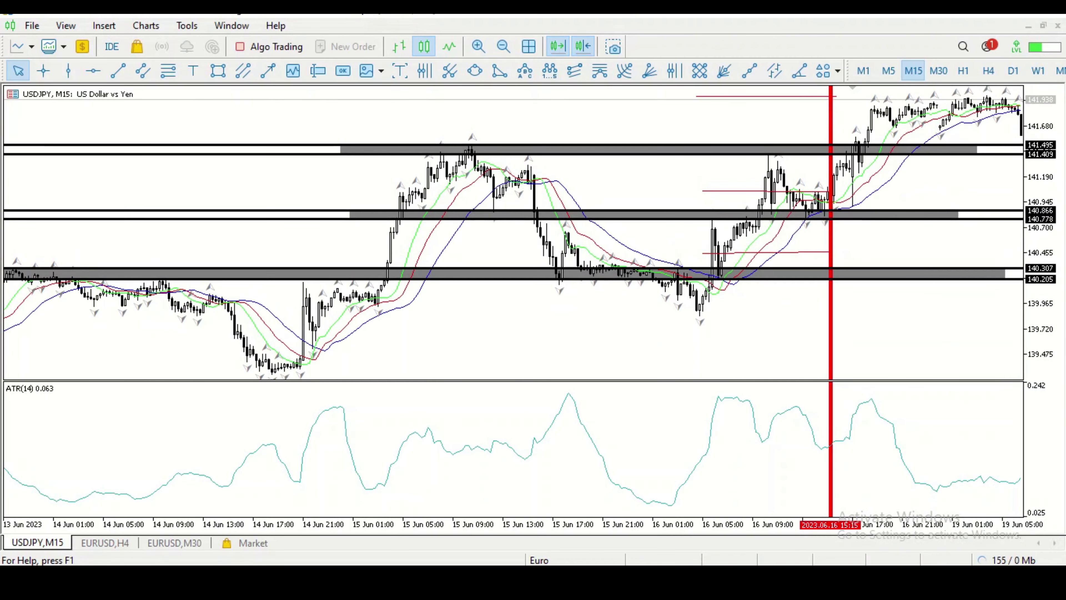
# Measure with the crosshair from the swing low beside the 16 June 15:15 vertical line up to the 19 June highs
pyautogui.moveTo(980, 252); pyautogui.dragTo(746, 252)
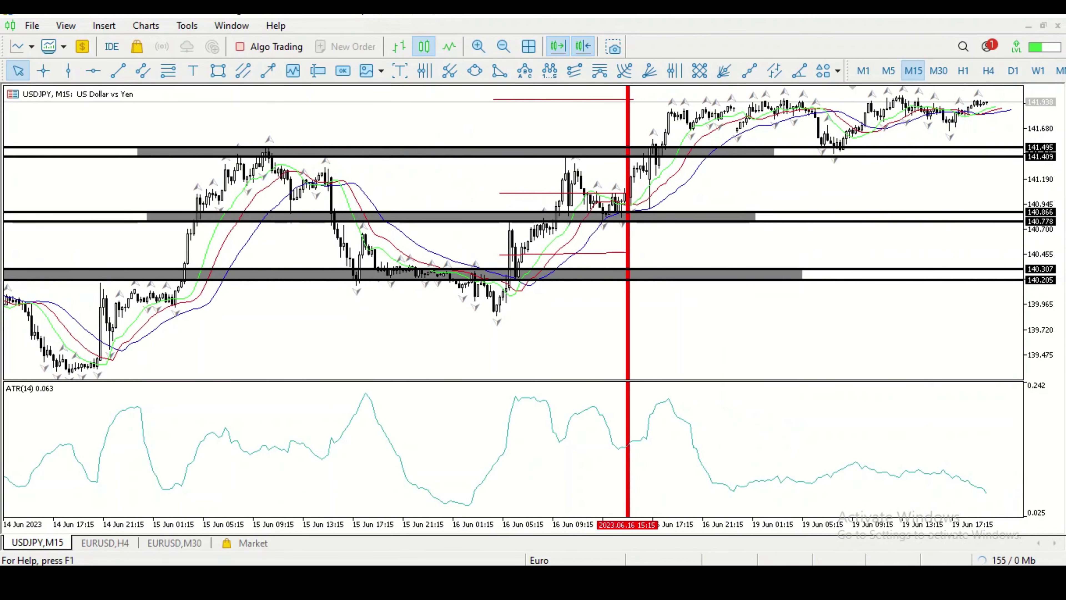
pyautogui.click(43, 70)
pyautogui.moveTo(626, 222); pyautogui.dragTo(815, 96)
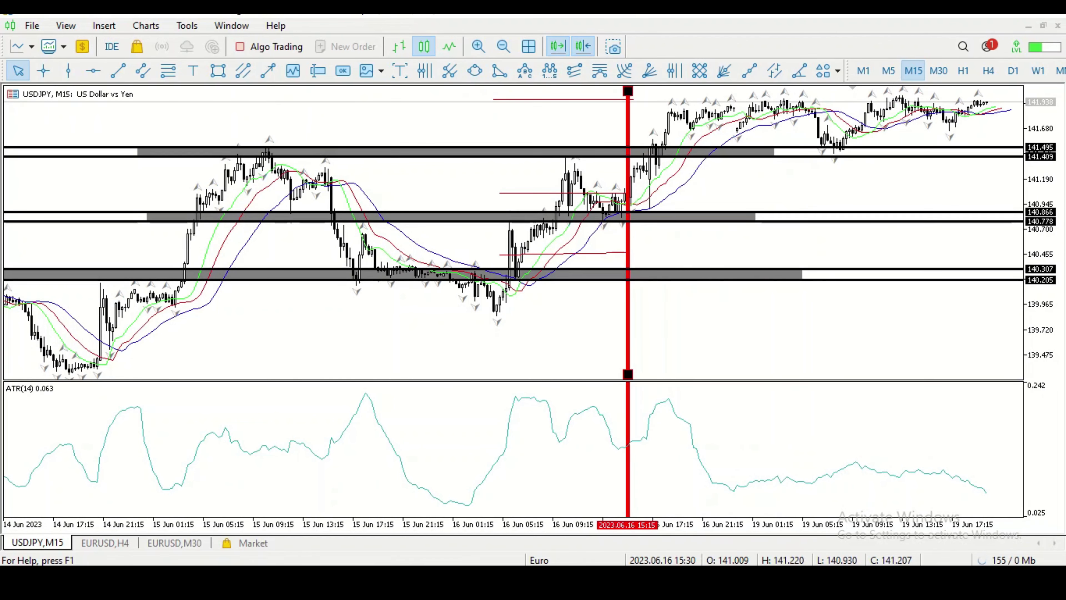
# Move the red vertical line to the 19 June 08:30 candle
pyautogui.moveTo(627, 233); pyautogui.dragTo(842, 233)
pyautogui.moveTo(842, 232); pyautogui.dragTo(843, 232)
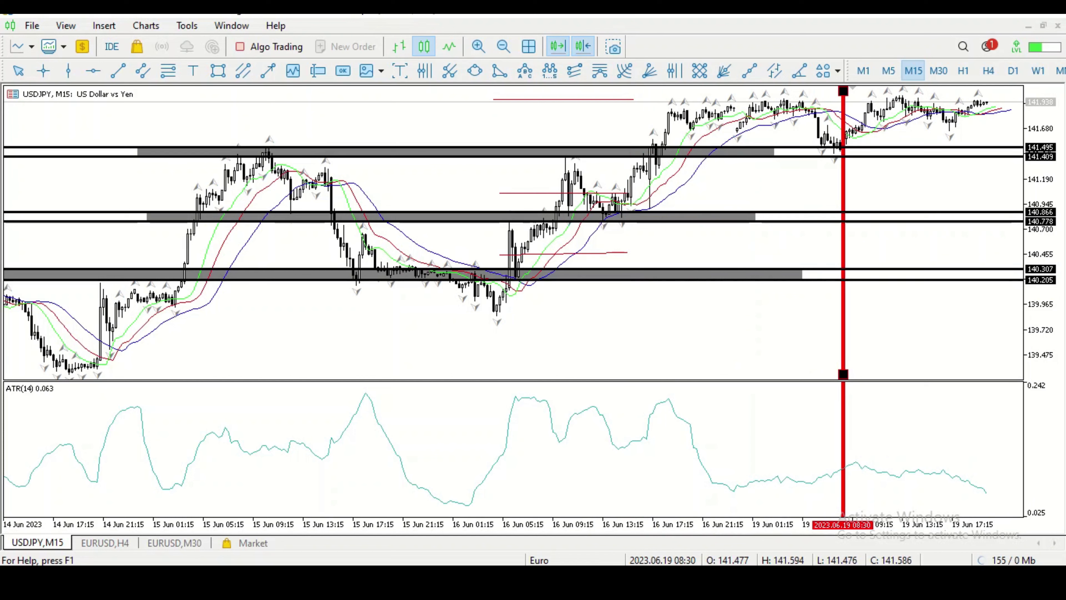
pyautogui.press('Escape')
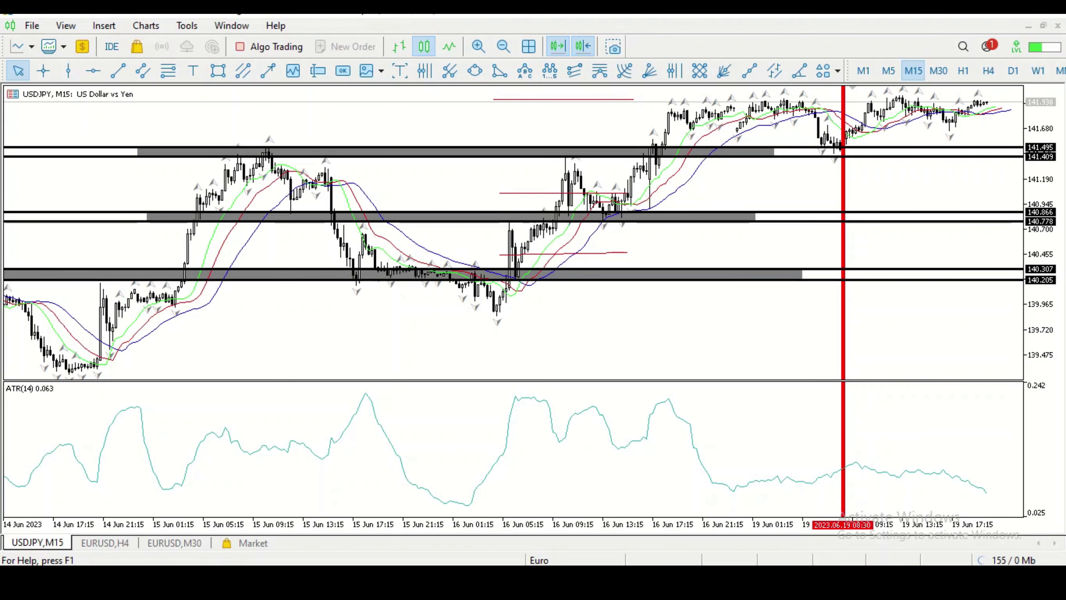
# Measure the rise from the 16 June 14:15 low to the 19 June 03:15 highs, and the pullback down to the 141.495 zone
pyautogui.click(43, 71)
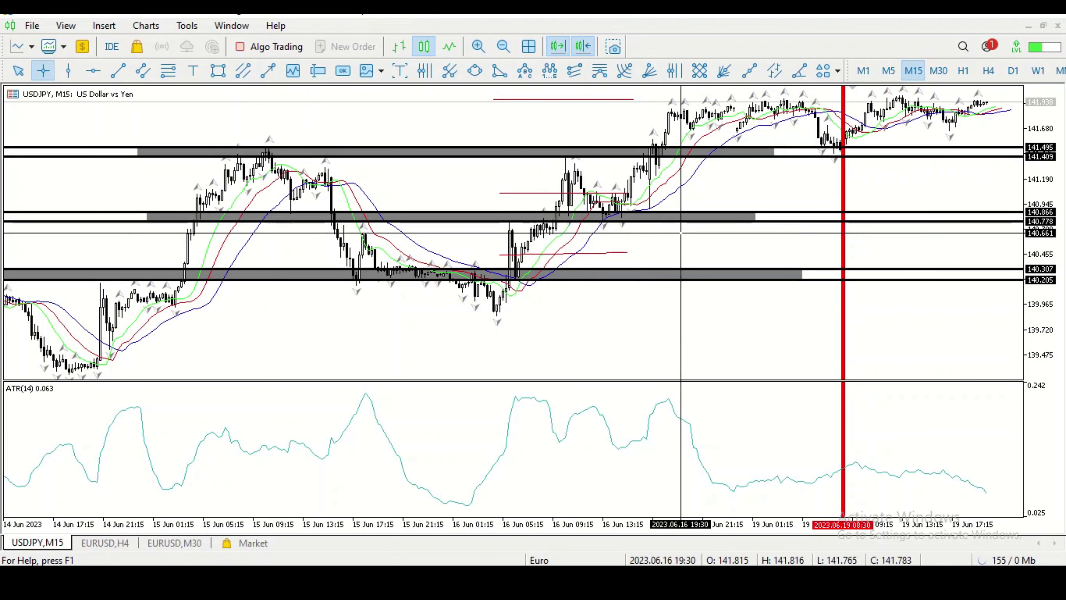
pyautogui.moveTo(615, 208); pyautogui.dragTo(777, 92)
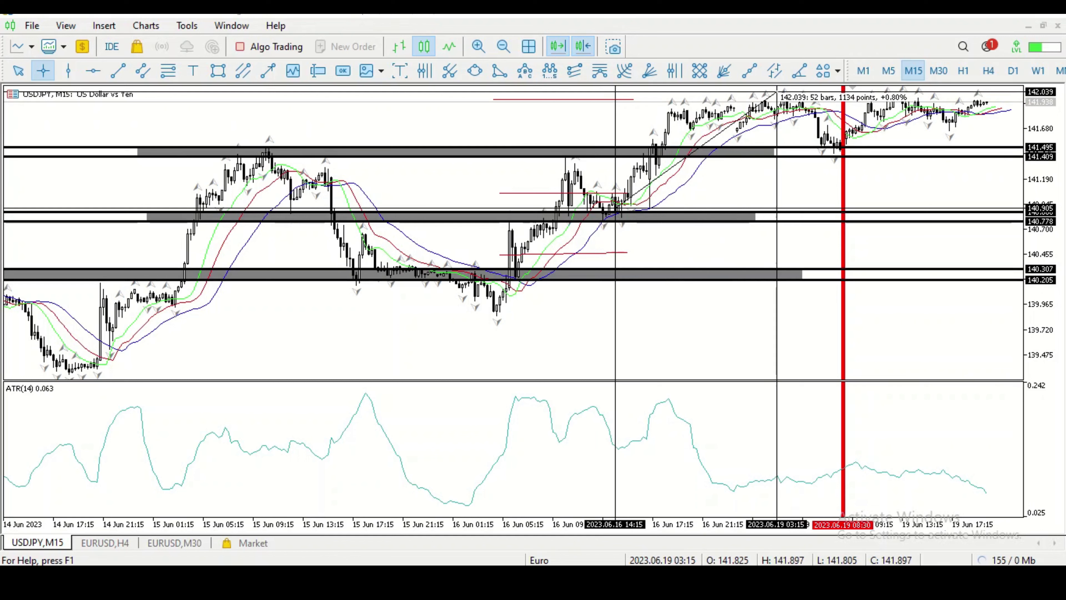
pyautogui.moveTo(777, 92); pyautogui.dragTo(777, 92)
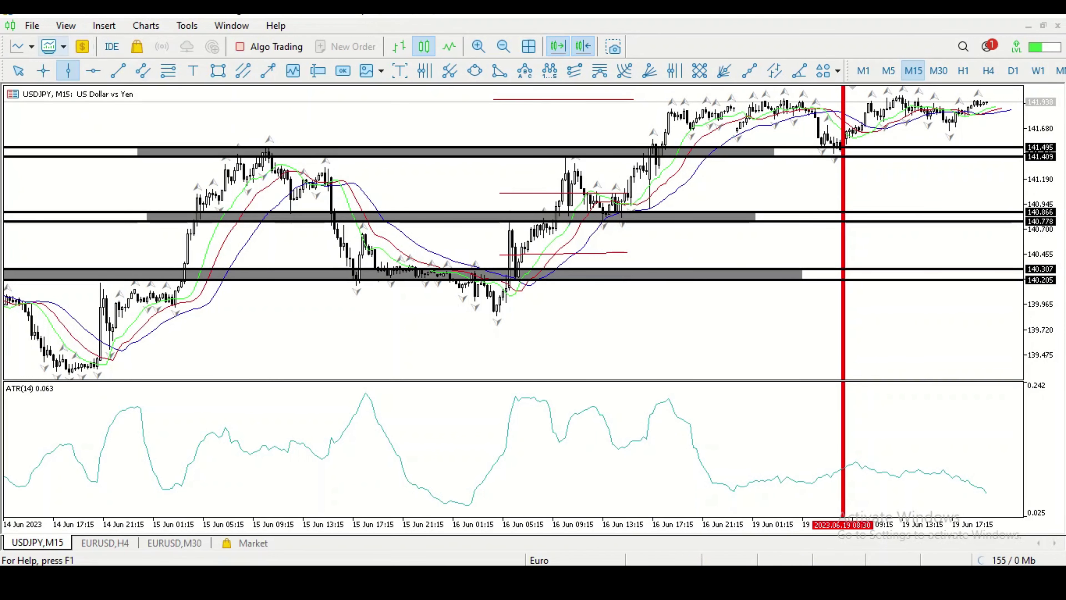
pyautogui.click(43, 70)
pyautogui.moveTo(775, 102); pyautogui.dragTo(828, 146)
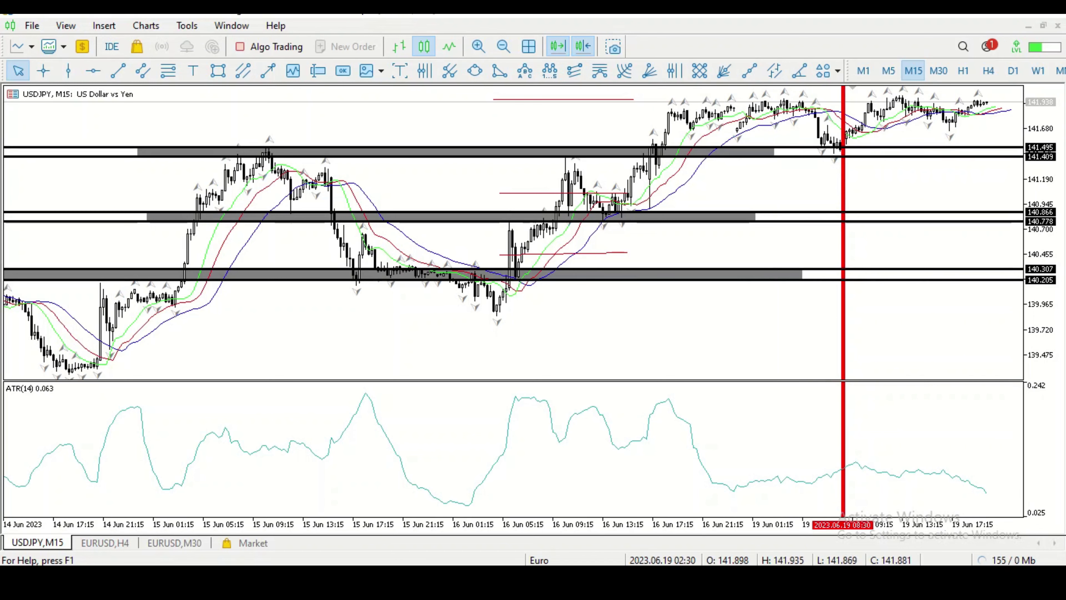
# Extend the grey rectangle of the 141.409–141.495 zone forward in time, past the 19 June 08:30 vertical line
pyautogui.moveTo(777, 147); pyautogui.dragTo(744, 147)
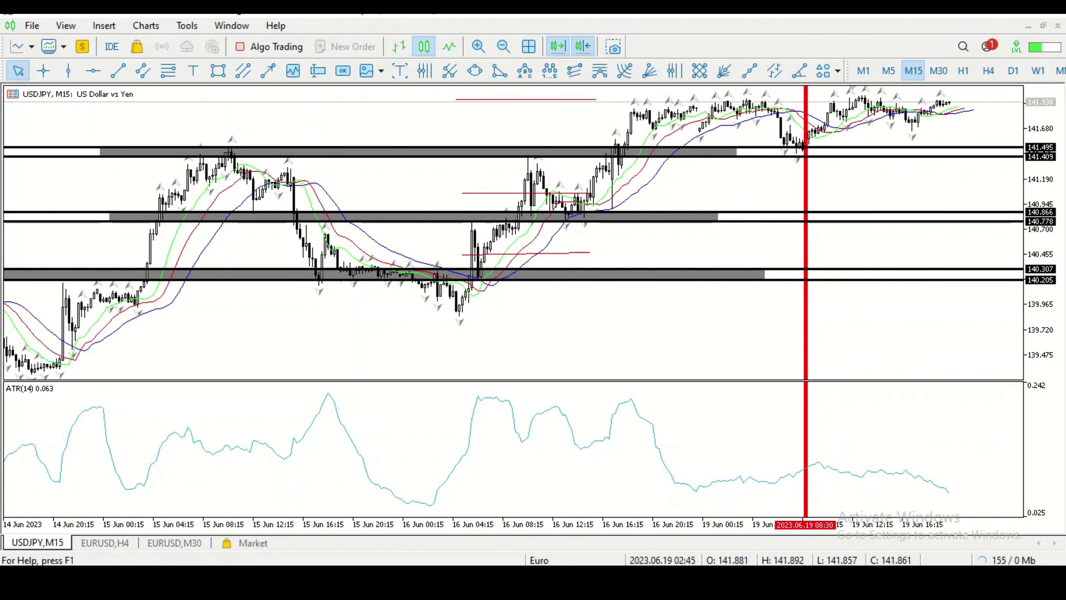
pyautogui.moveTo(738, 157); pyautogui.dragTo(982, 158)
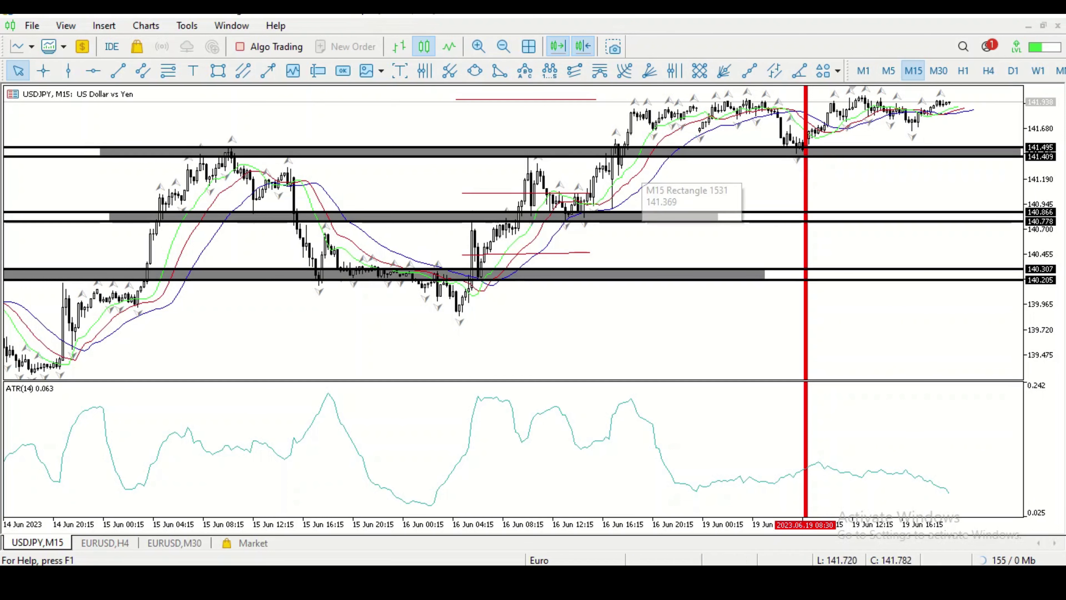
# Compare the 19 June highs and pullback with the 15 June swing high at the 141.495 zone, using the crosshair
pyautogui.click(43, 70)
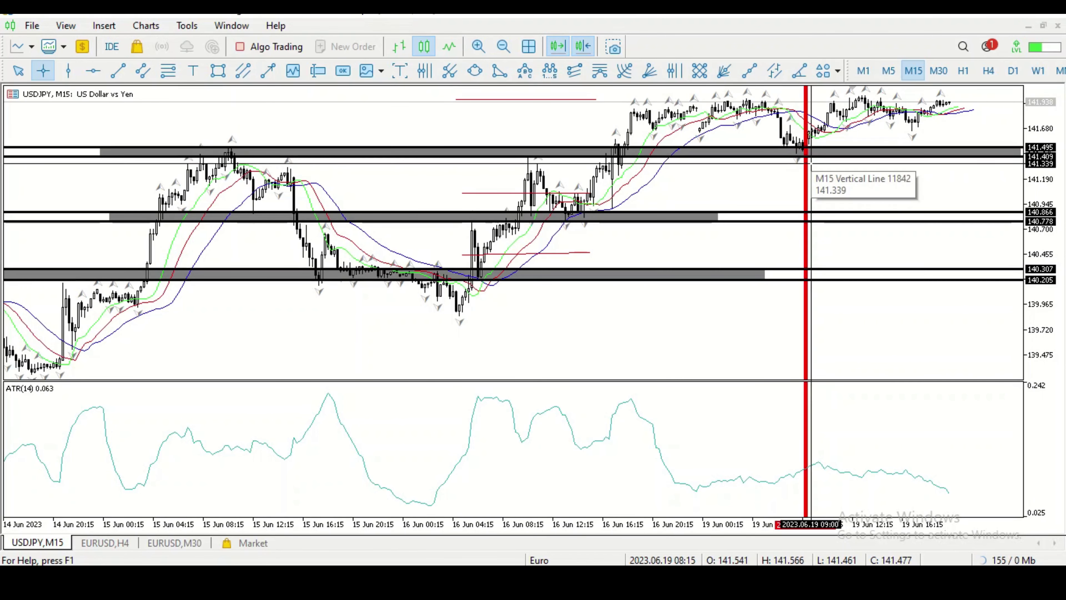
pyautogui.moveTo(732, 105); pyautogui.dragTo(224, 158)
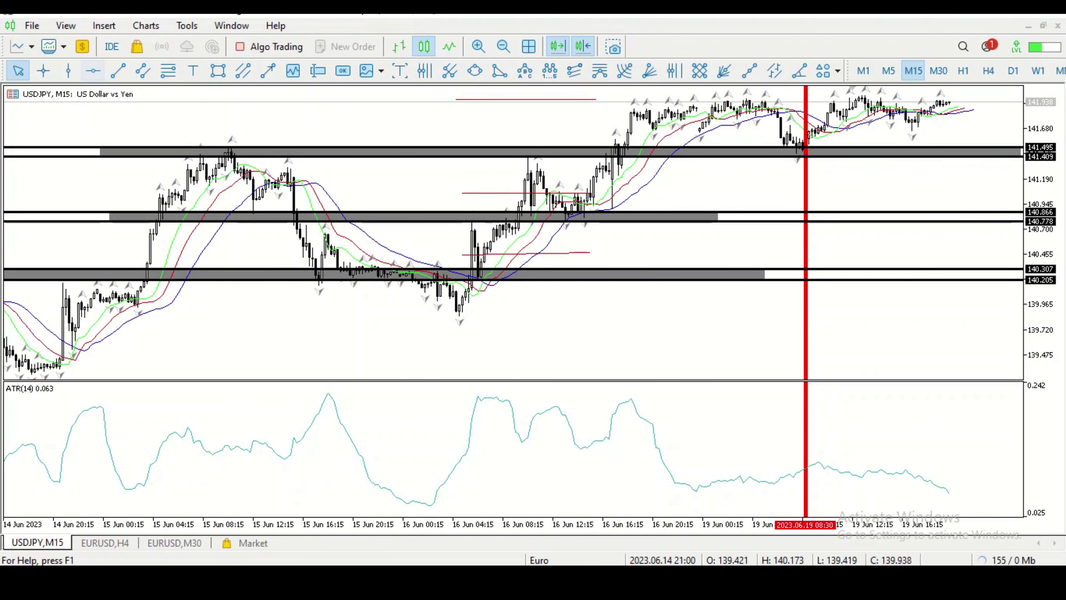
pyautogui.click(43, 71)
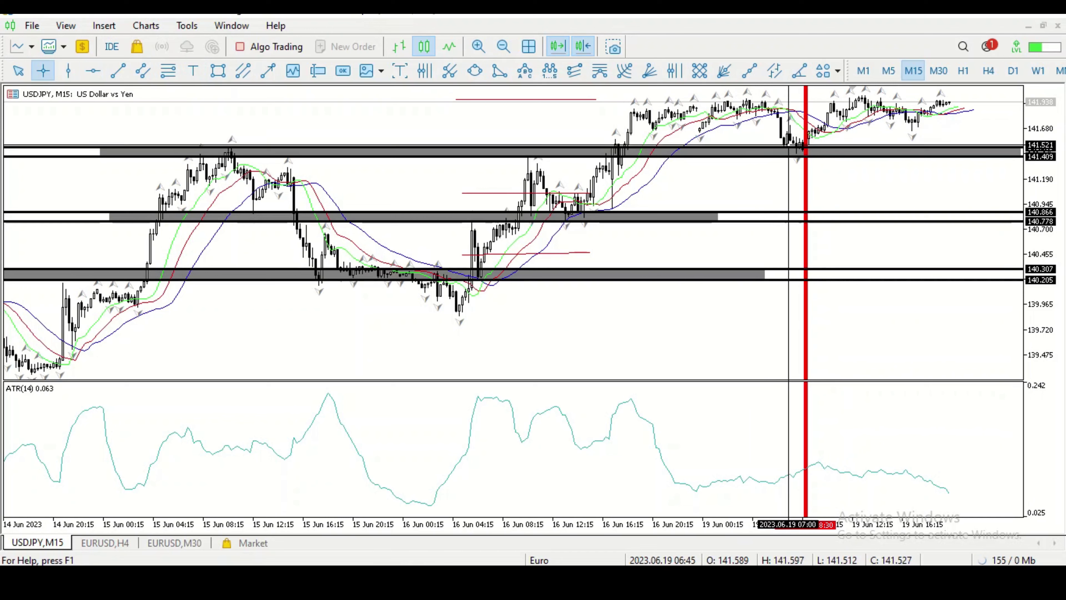
pyautogui.press('Escape')
pyautogui.rightClick(768, 113)
pyautogui.click(788, 113)
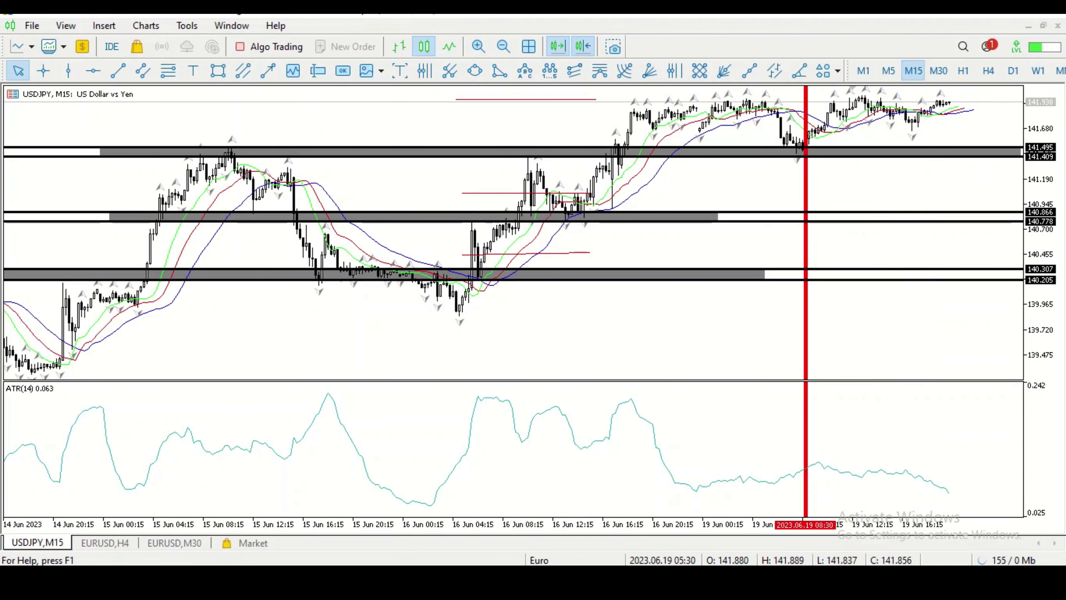
# Examine the 19 June pullback into the 141.409–141.495 zone on a zoomed-in H1 chart, then return to M15
pyautogui.click(963, 71)
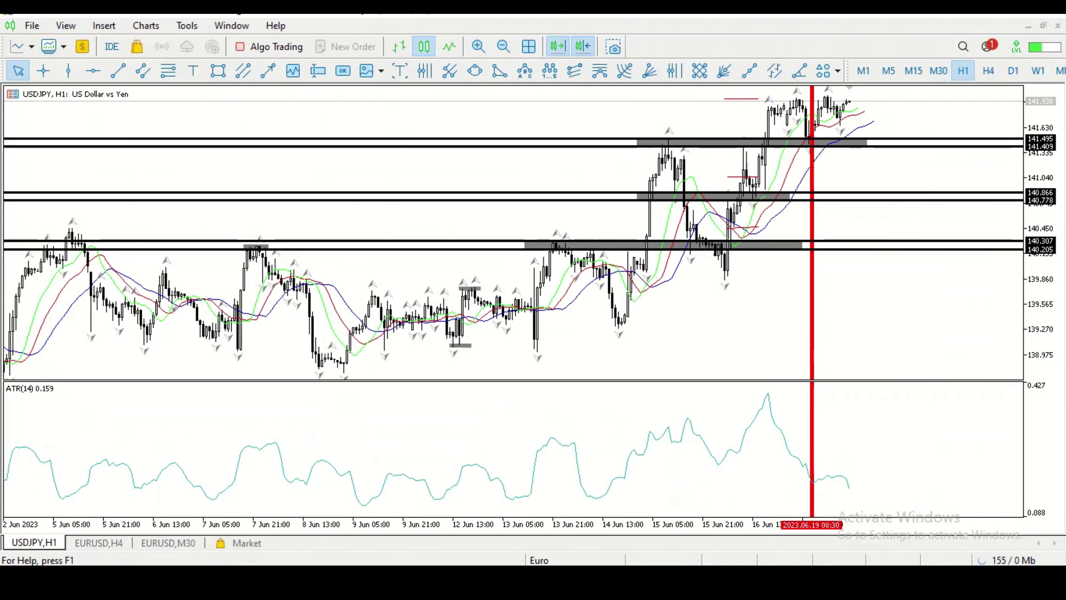
pyautogui.click(478, 46)
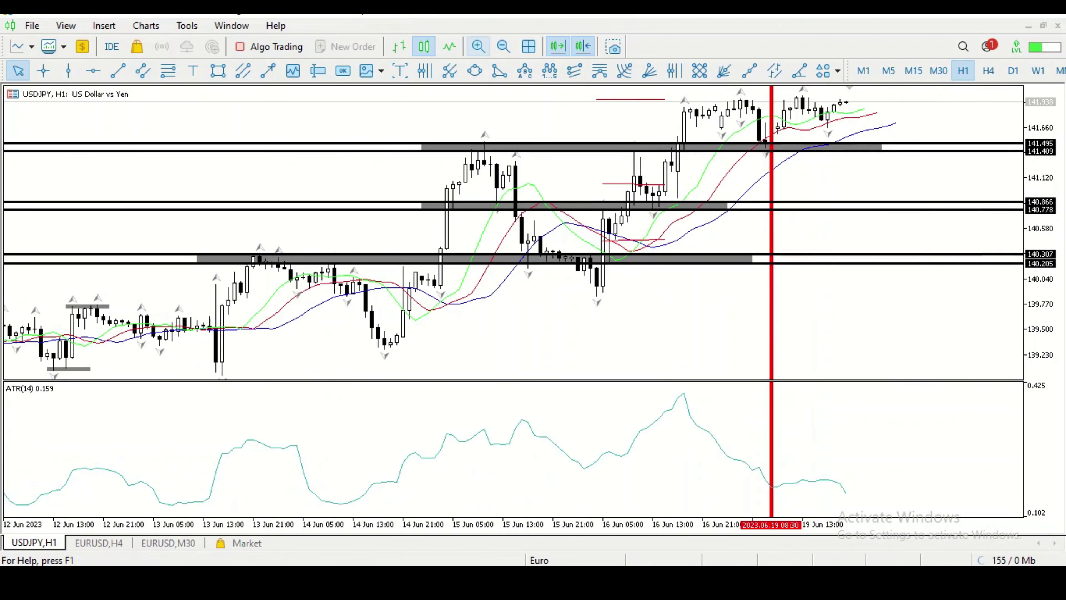
pyautogui.click(478, 46)
pyautogui.scroll(3, 577, 231)
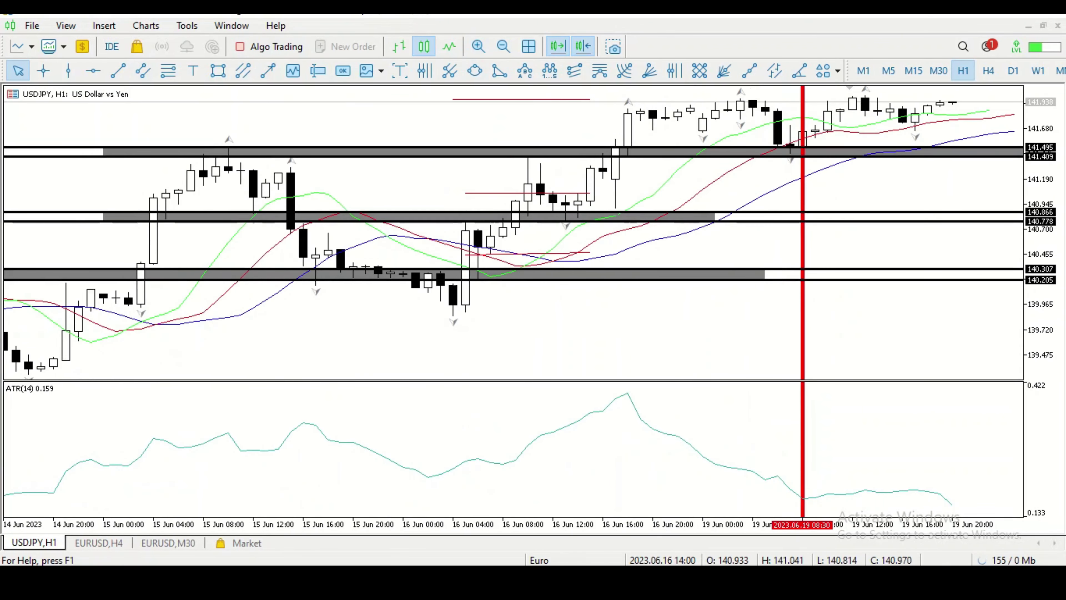
pyautogui.click(43, 70)
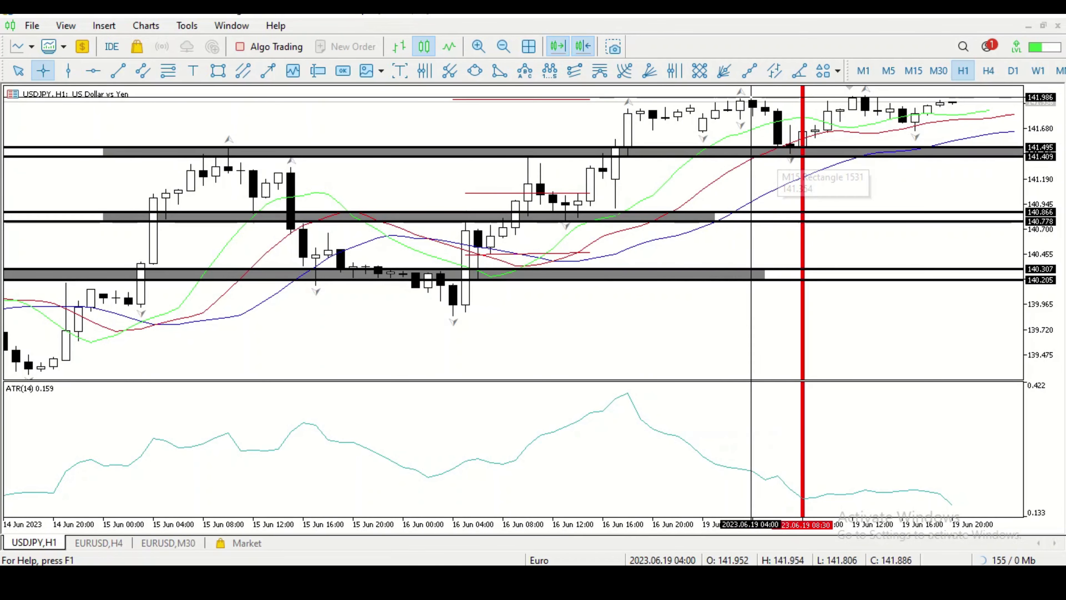
pyautogui.press('Escape')
pyautogui.rightClick(771, 303)
pyautogui.press('Escape')
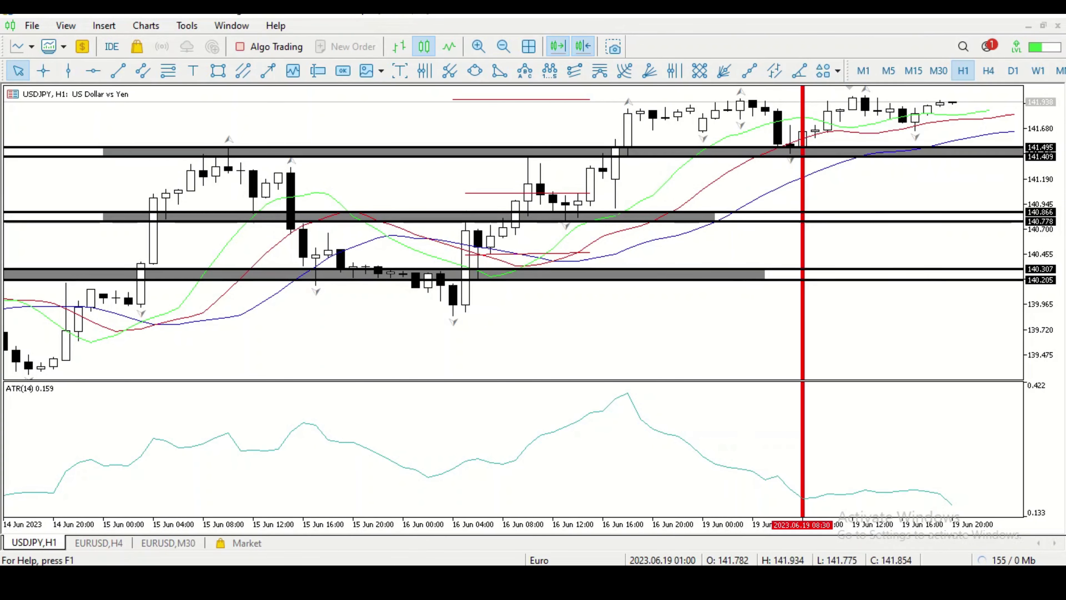
pyautogui.click(913, 70)
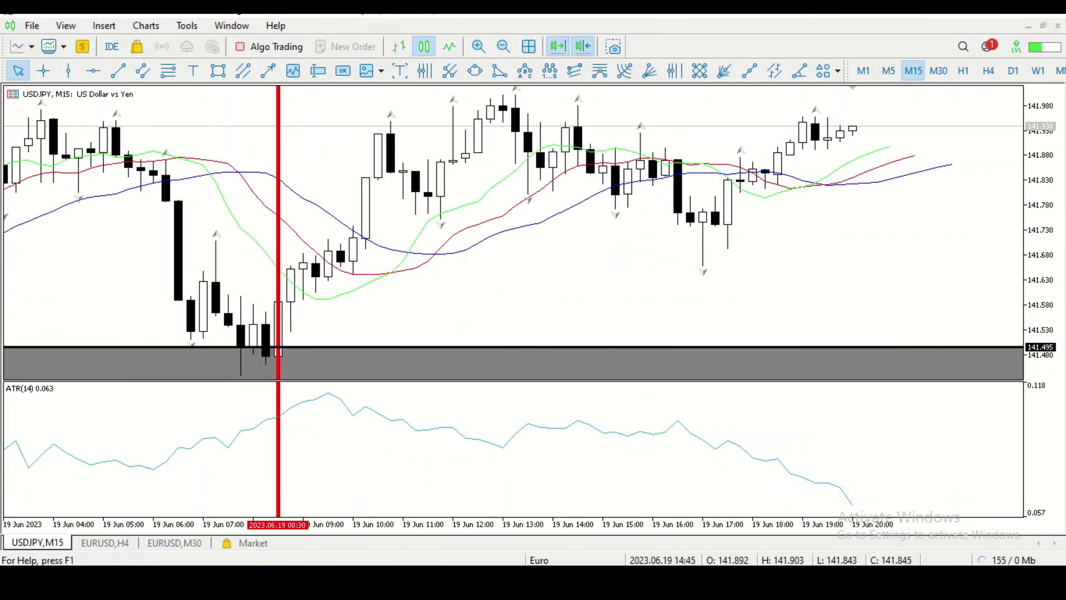
# Delete the leftover horizontal trendlines marking the 16 June trade levels from the M15 chart
pyautogui.press('-')
pyautogui.press('-')
pyautogui.rightClick(693, 253)
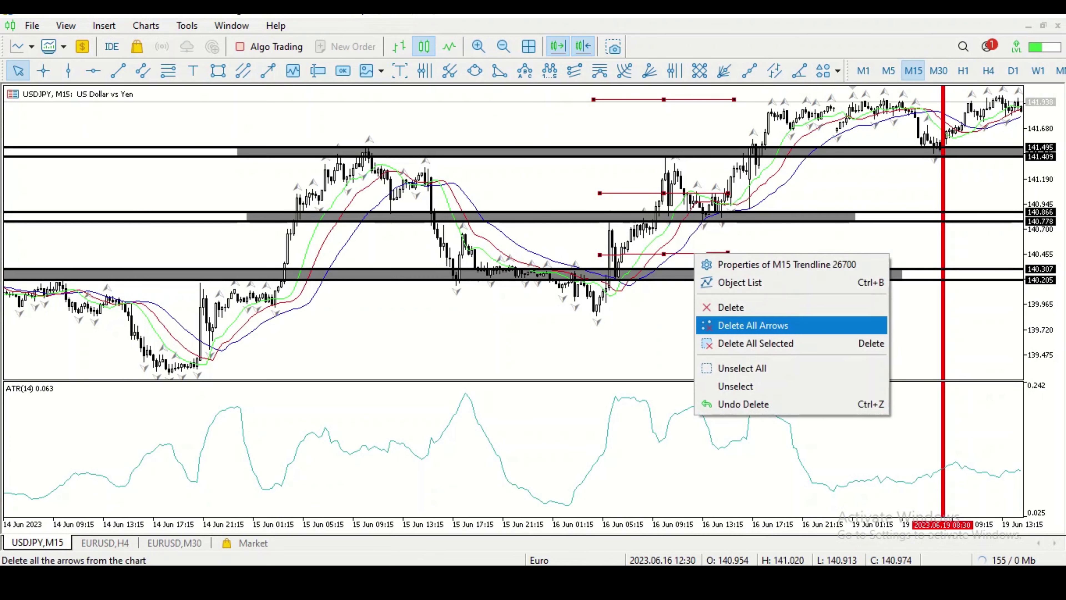
pyautogui.click(713, 306)
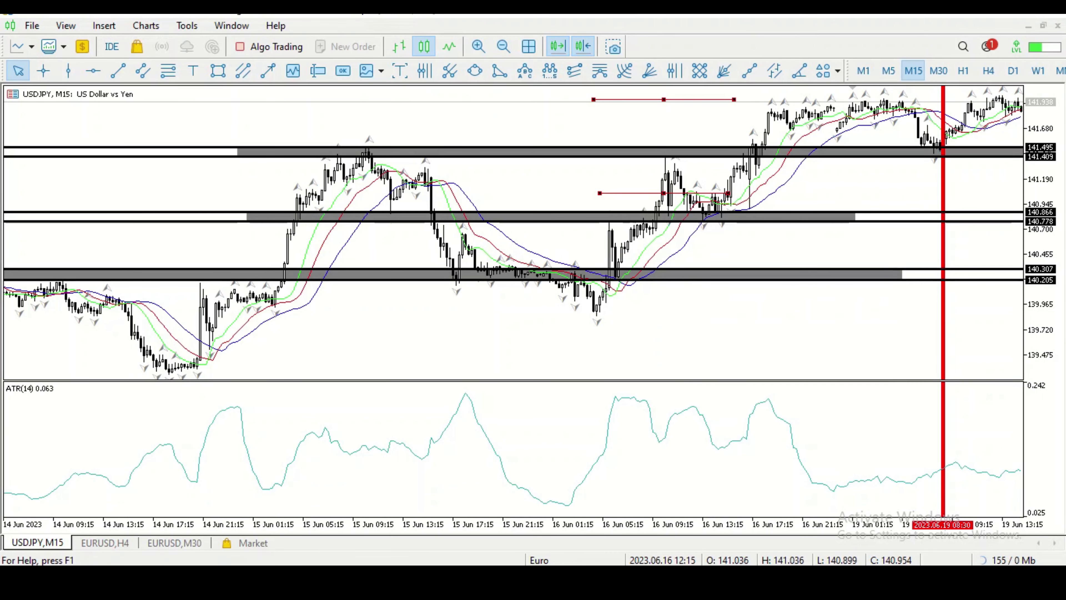
pyautogui.rightClick(689, 193)
pyautogui.click(713, 281)
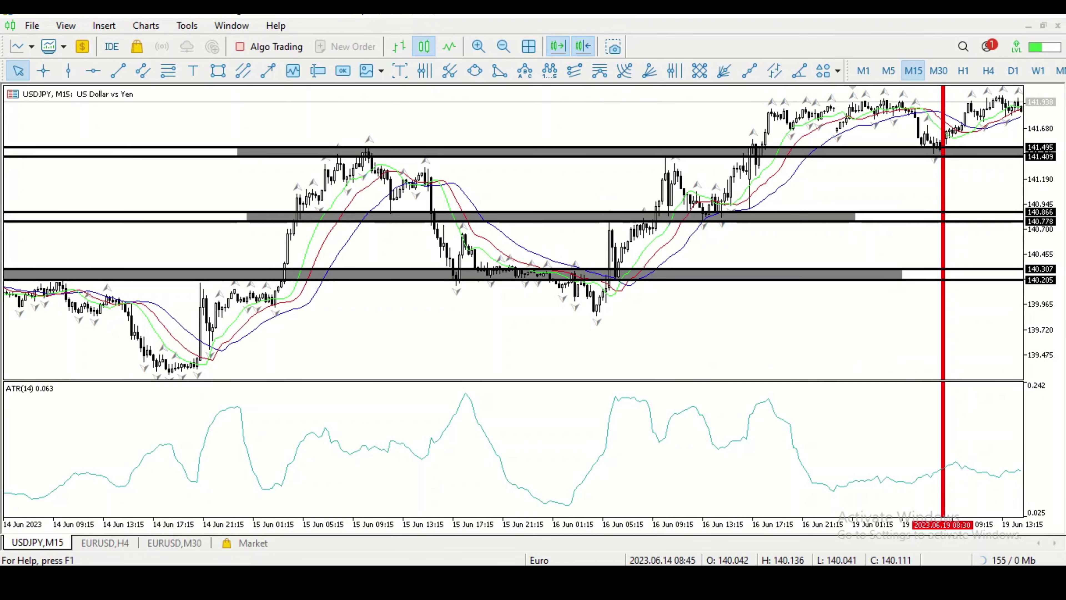
# Examine the 19 June pullback into the 141.409–141.495 zone on M15 with the crosshair, against the preceding 16 June rise
pyautogui.click(44, 71)
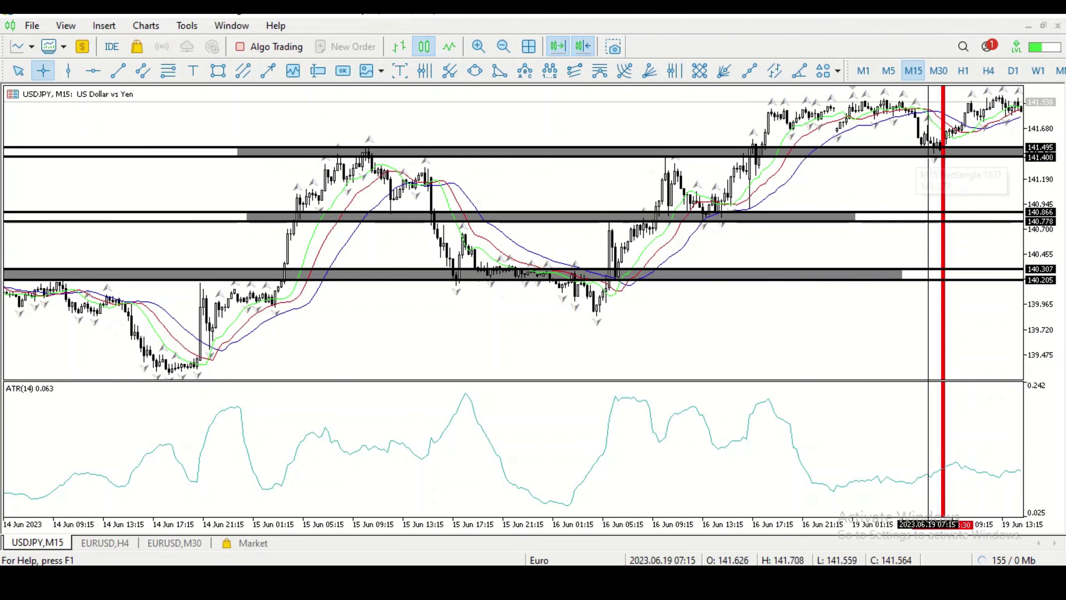
pyautogui.rightClick(892, 162)
pyautogui.press('Escape')
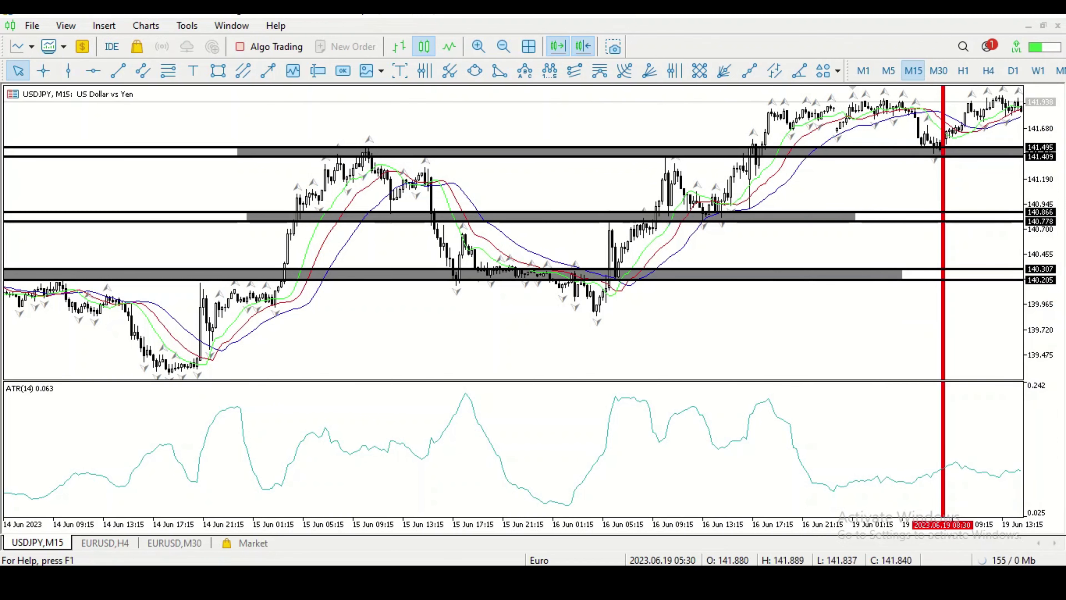
pyautogui.click(478, 46)
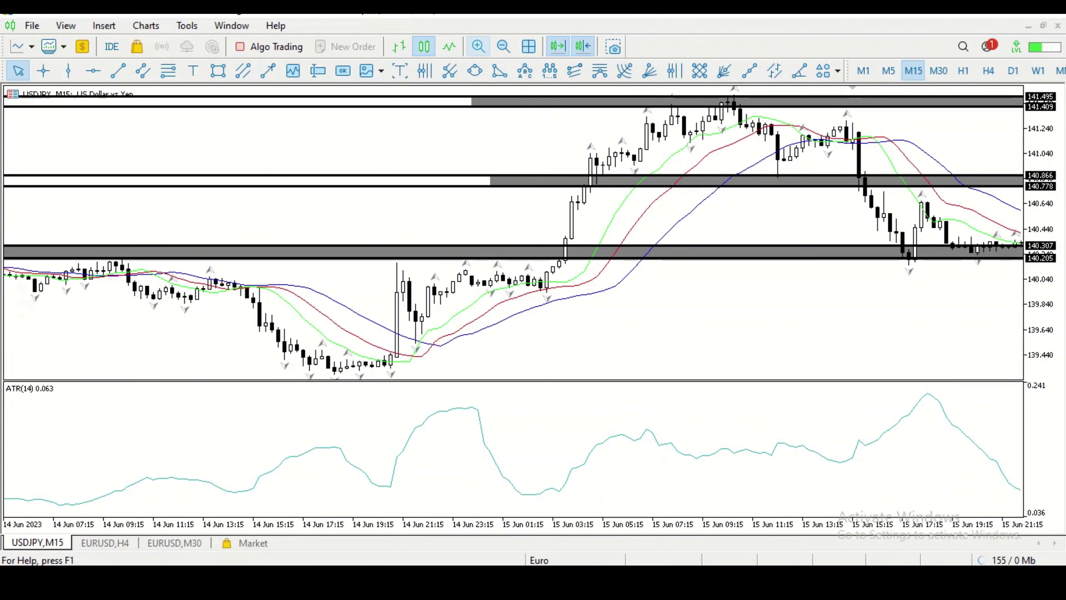
pyautogui.moveTo(952, 233); pyautogui.dragTo(459, 233)
pyautogui.scroll(-5, 512, 231)
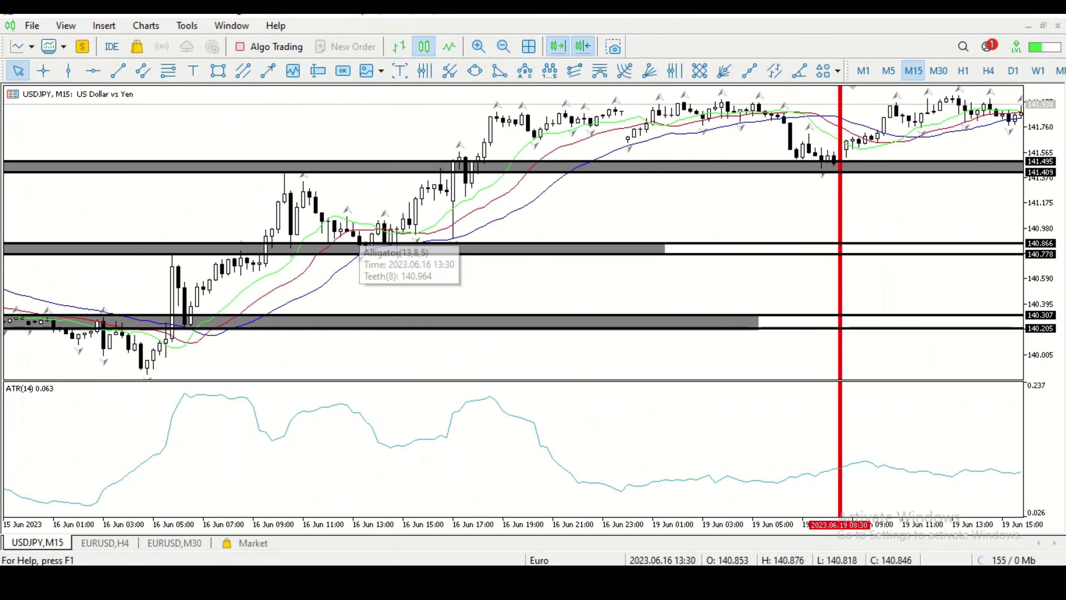
pyautogui.click(43, 70)
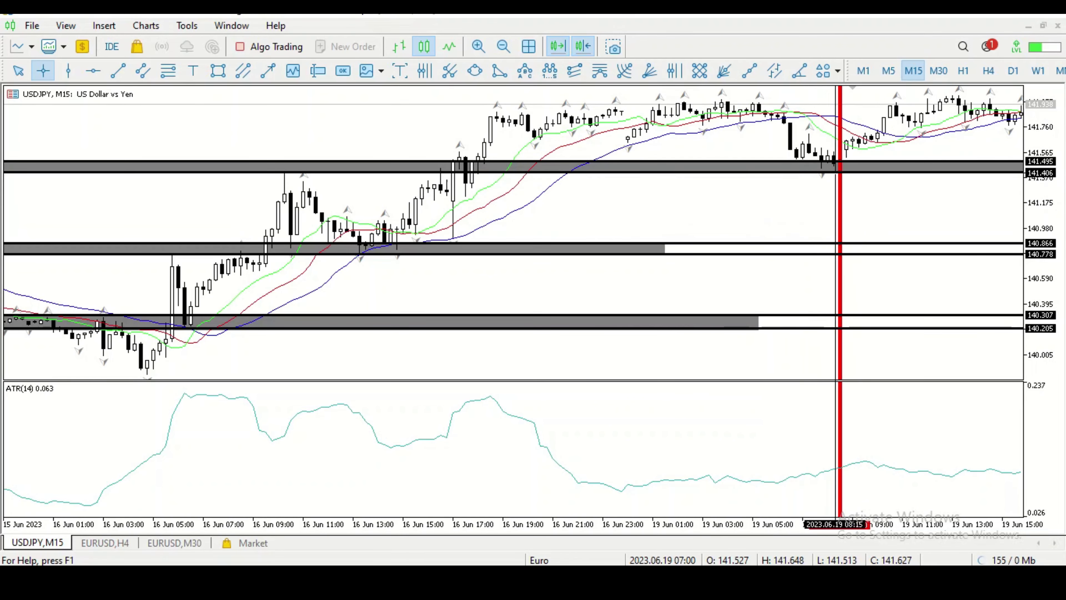
pyautogui.rightClick(669, 247)
pyautogui.press('Escape')
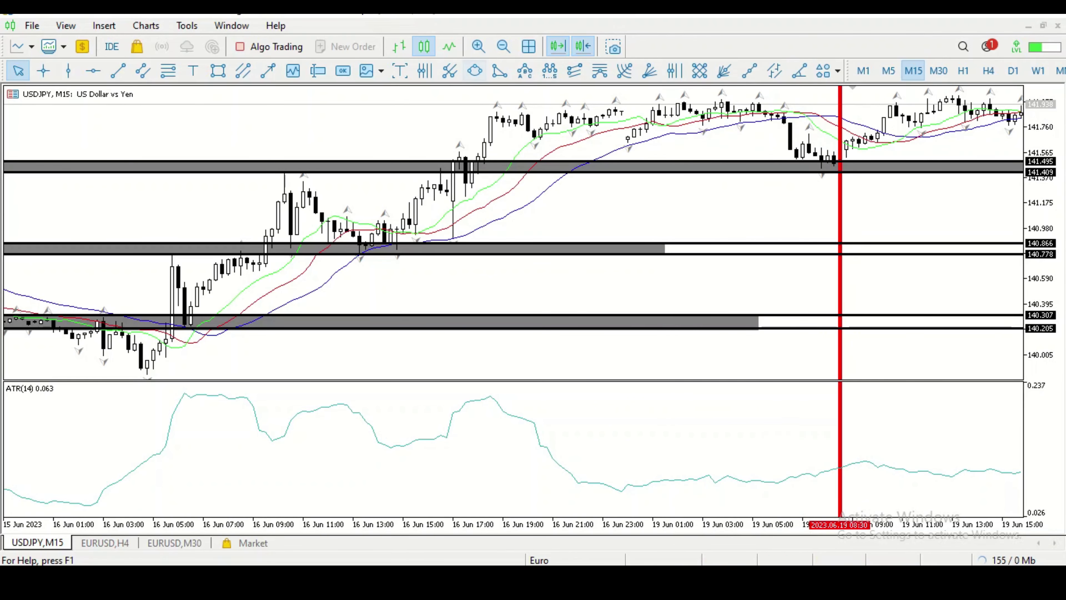
# Switch the chart to M5 and compare the two 19 June lows inside the 141.409–141.495 zone with the crosshair
pyautogui.click(477, 46)
pyautogui.moveTo(481, 233); pyautogui.dragTo(143, 233)
pyautogui.moveTo(717, 233); pyautogui.dragTo(465, 232)
pyautogui.scroll(5, 839, 108)
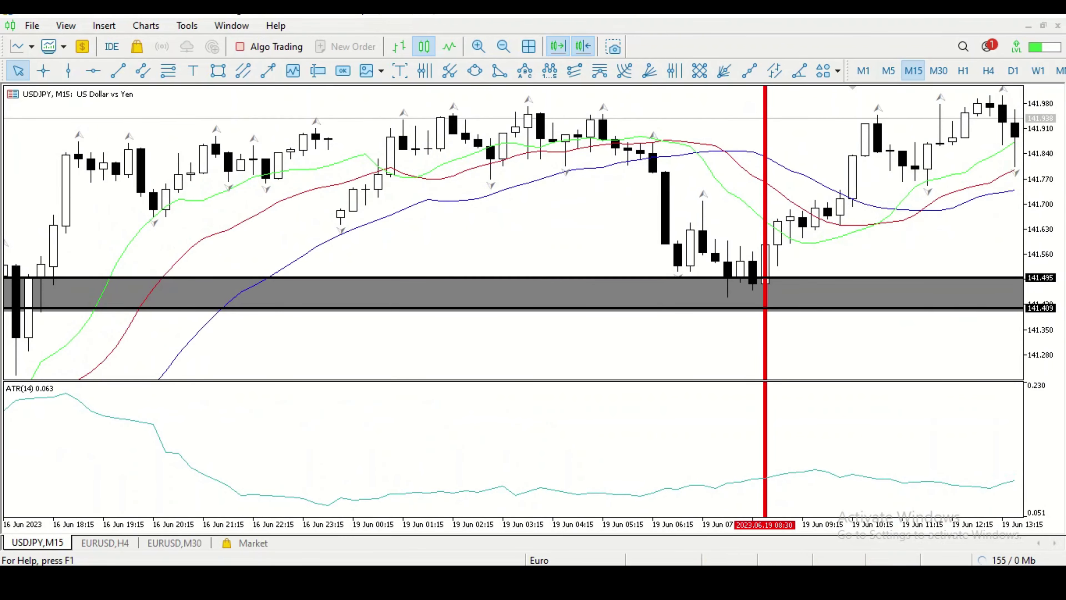
pyautogui.click(888, 71)
pyautogui.scroll(-6, 512, 232)
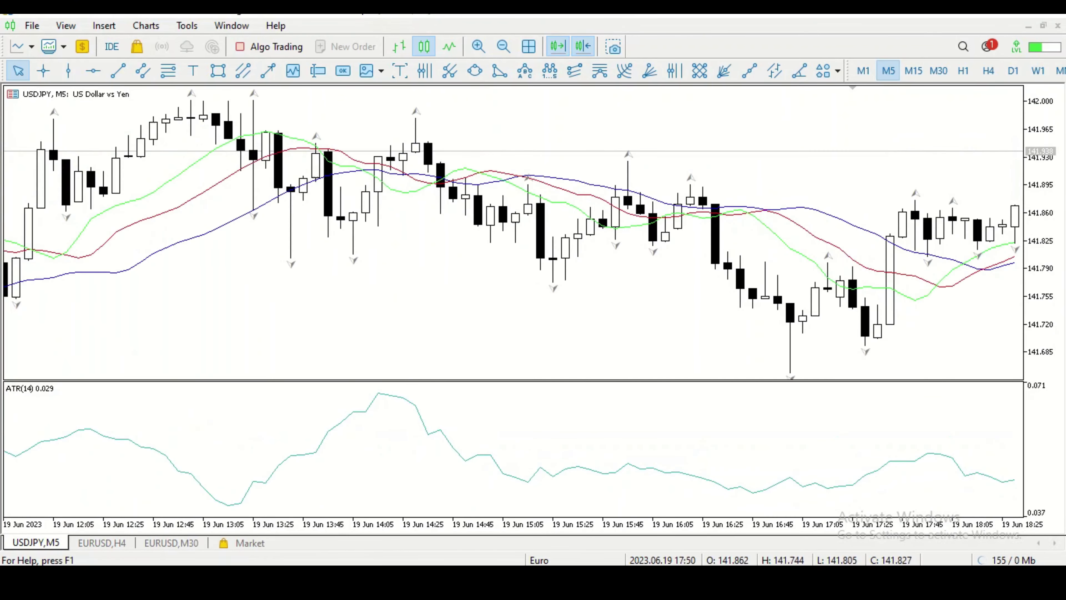
pyautogui.scroll(-5, 512, 232)
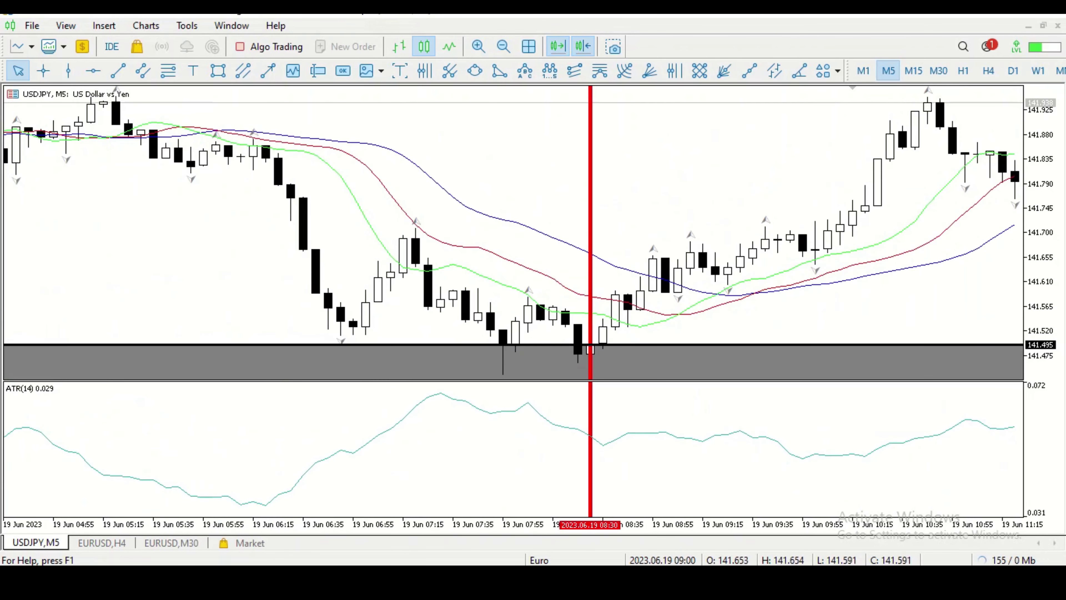
pyautogui.scroll(1, 513, 232)
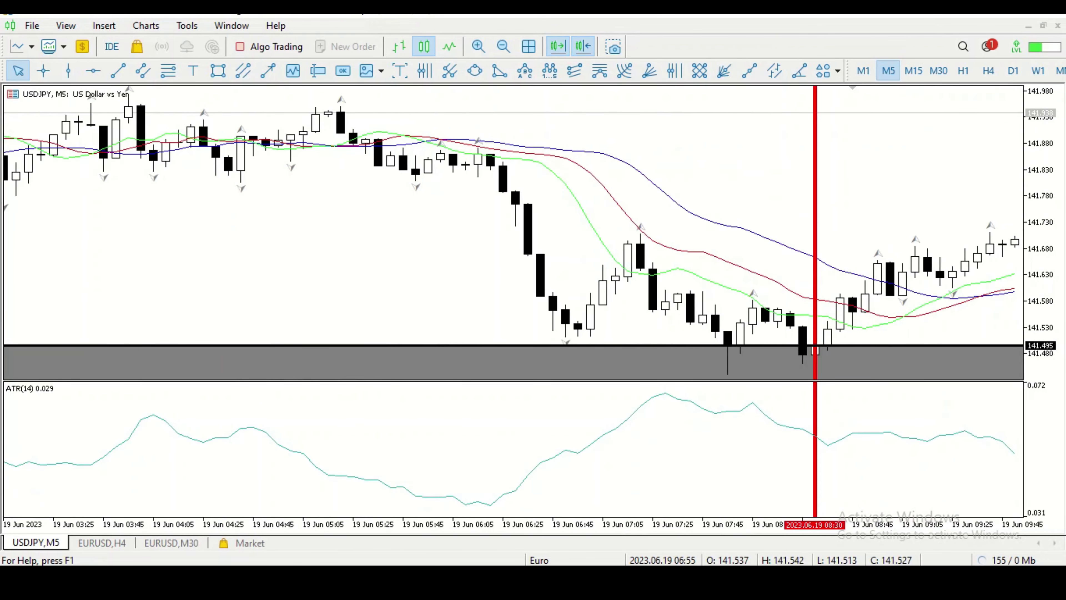
pyautogui.click(44, 70)
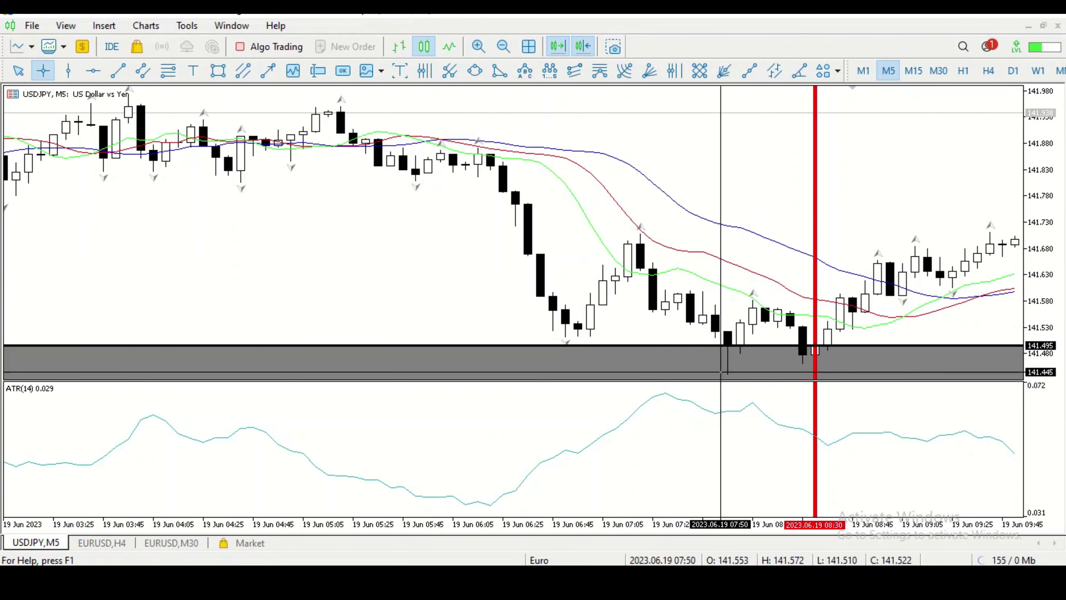
pyautogui.moveTo(728, 375); pyautogui.dragTo(802, 363)
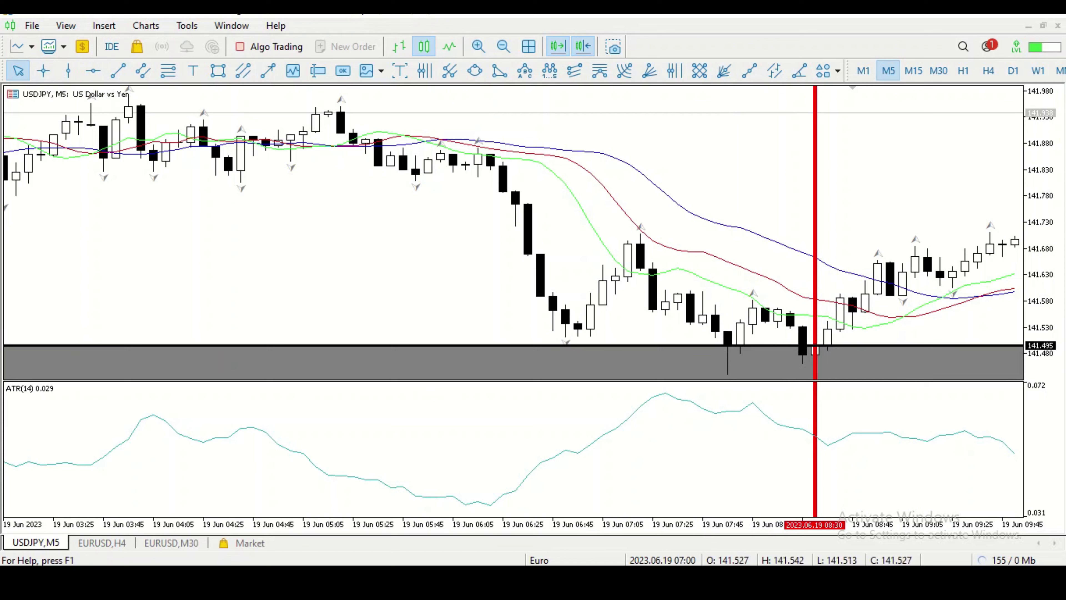
# Move the red vertical line forward to the 19 June 08:45 candle
pyautogui.moveTo(1003, 252); pyautogui.dragTo(615, 252)
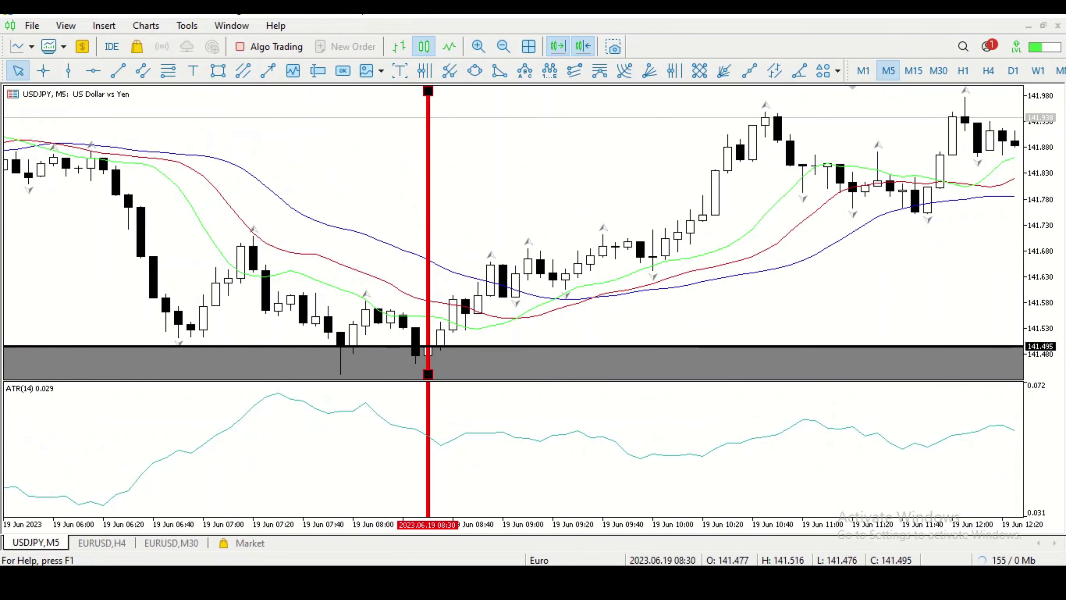
pyautogui.moveTo(428, 232); pyautogui.dragTo(438, 232)
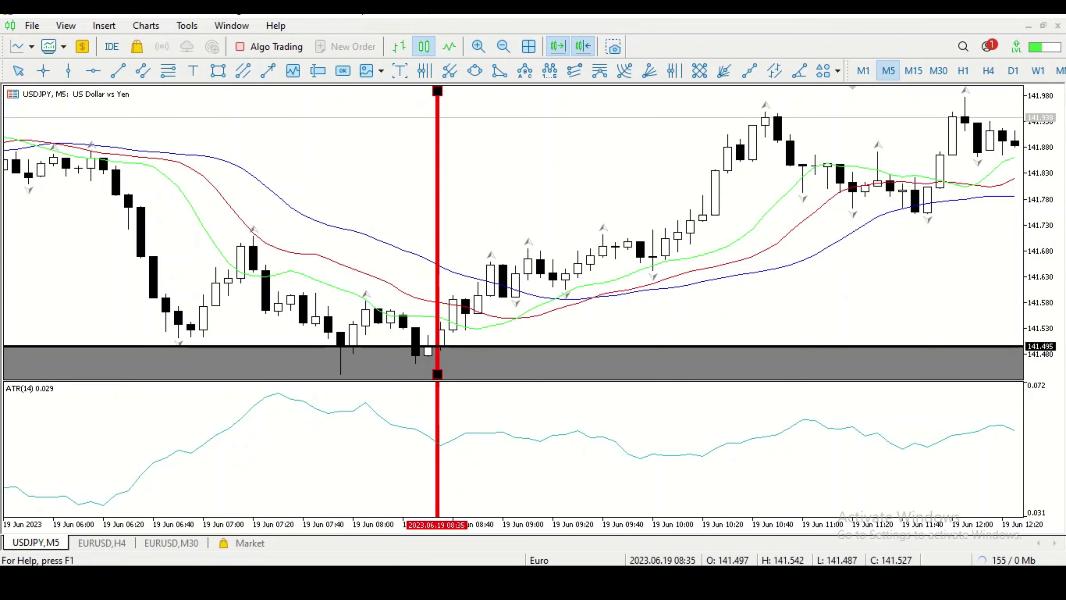
pyautogui.moveTo(437, 232); pyautogui.dragTo(441, 232)
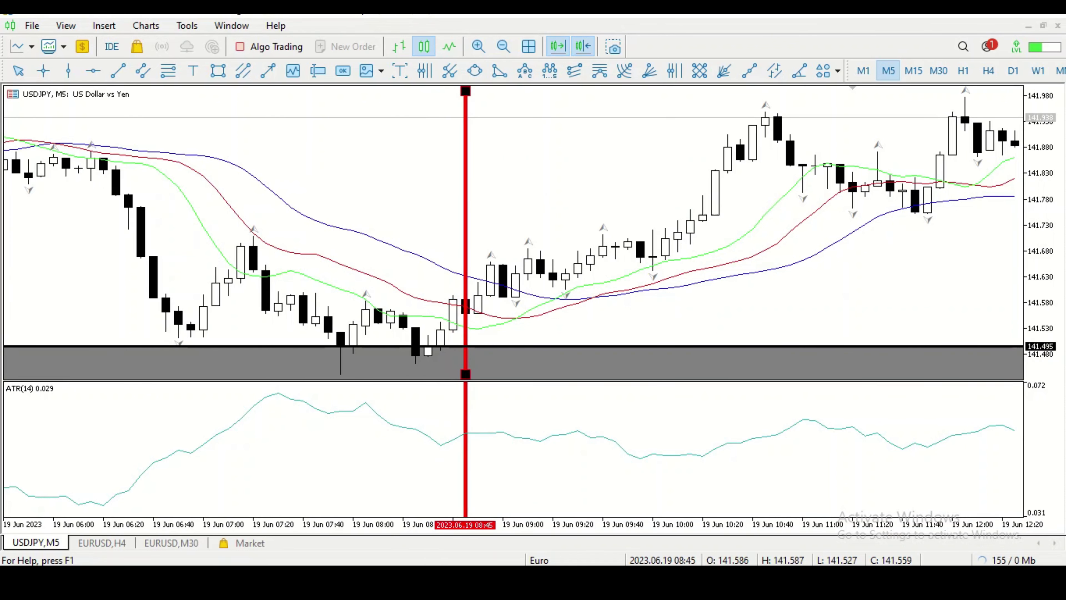
# Inspect the open, high, low and close of the 19 June 08:40 candle beside the vertical line
pyautogui.moveTo(216, 232); pyautogui.dragTo(540, 232)
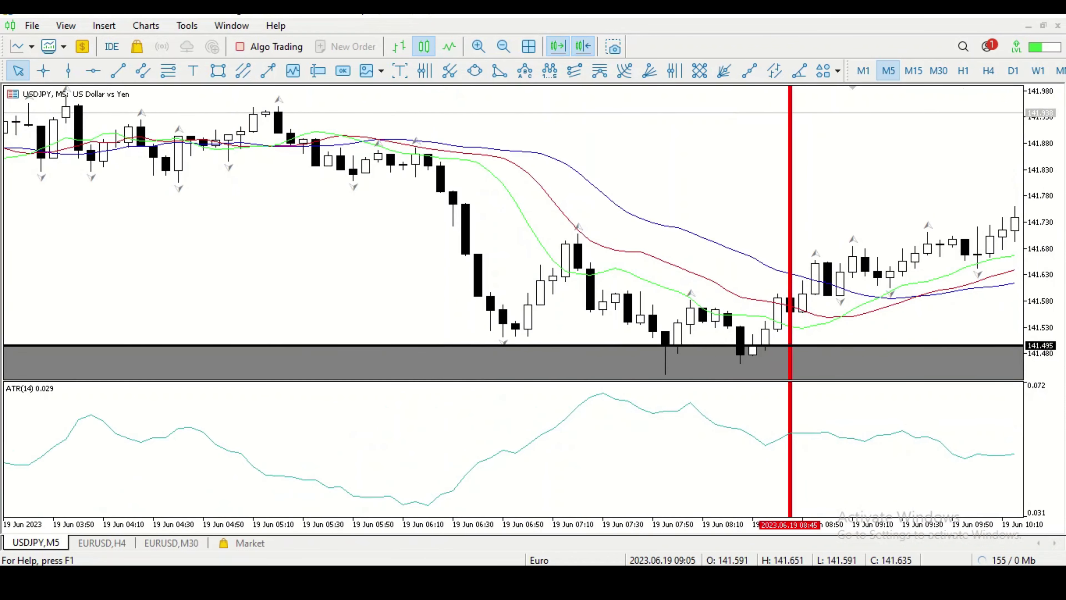
pyautogui.click(42, 70)
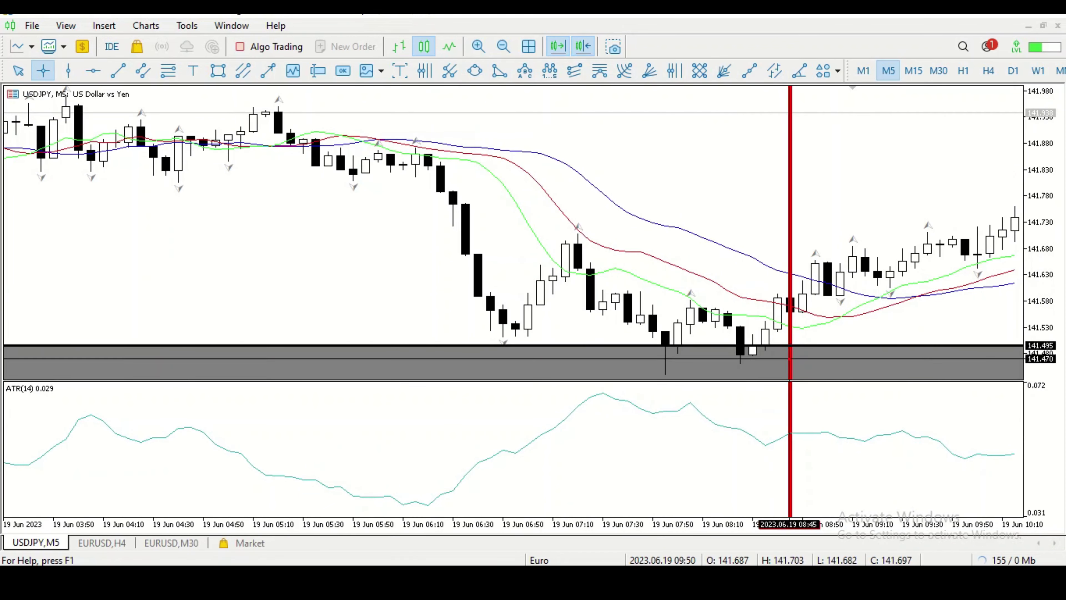
pyautogui.moveTo(779, 297)
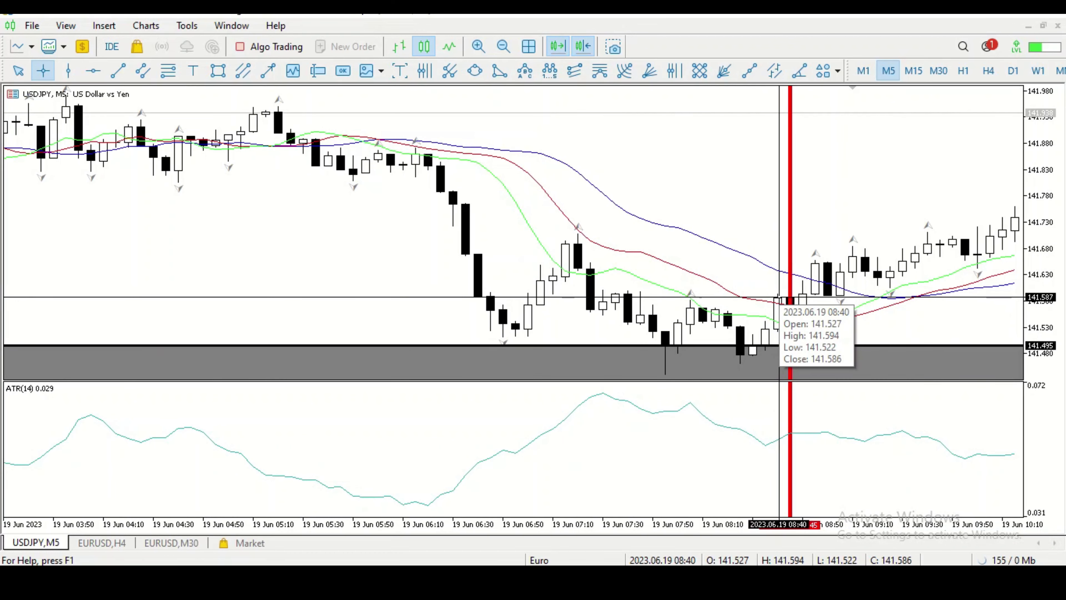
pyautogui.rightClick(703, 272)
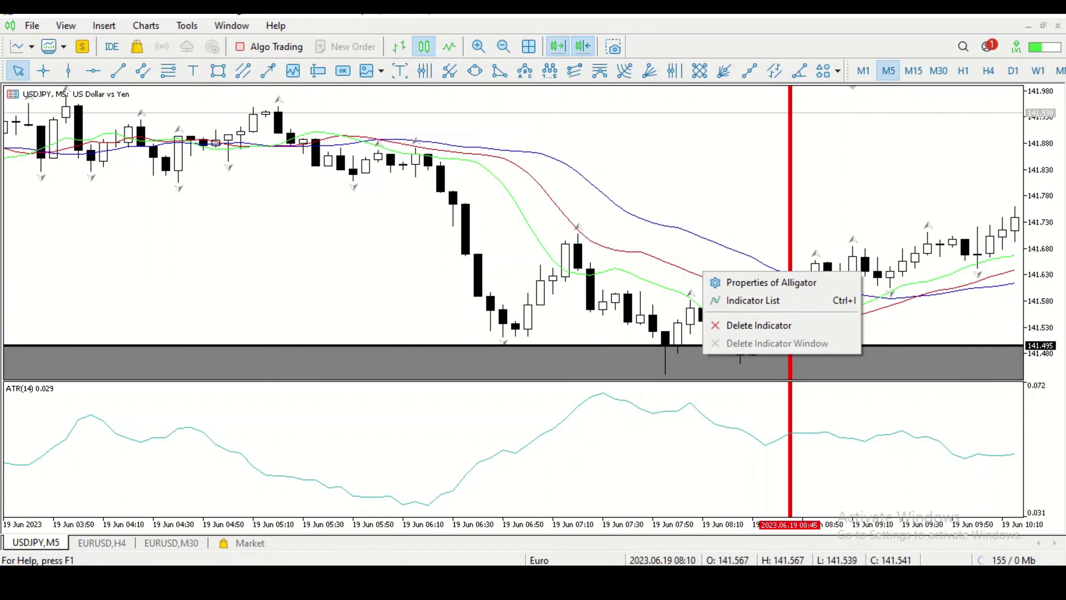
# Draw a descending trendline from the 19 June high near 05:20 to about 08:55, leaving the Alligator settings as they are
pyautogui.click(118, 70)
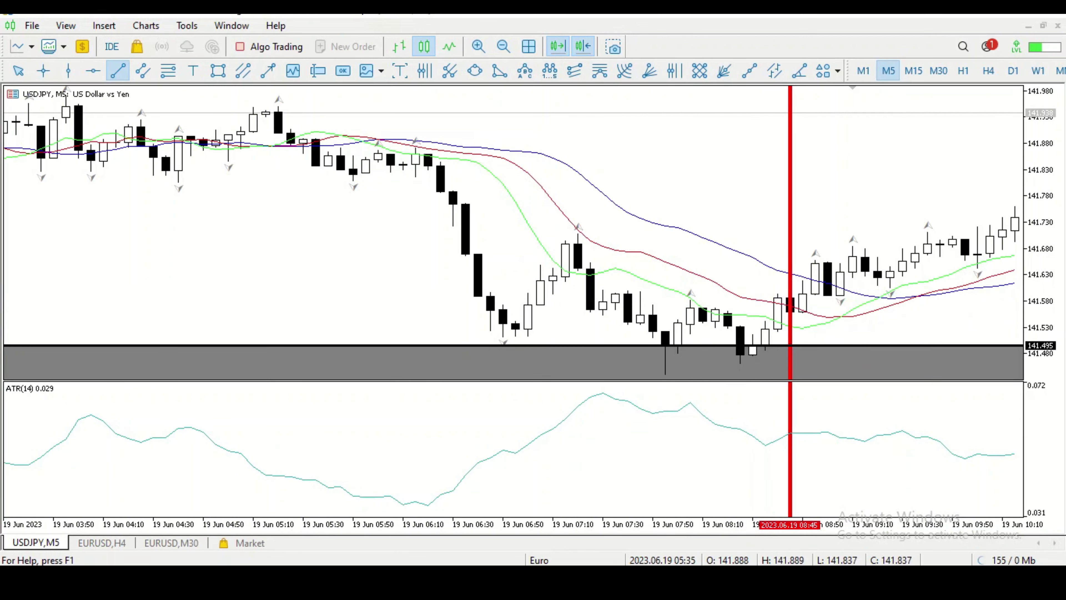
pyautogui.moveTo(275, 106); pyautogui.dragTo(816, 325)
pyautogui.doubleClick(816, 325)
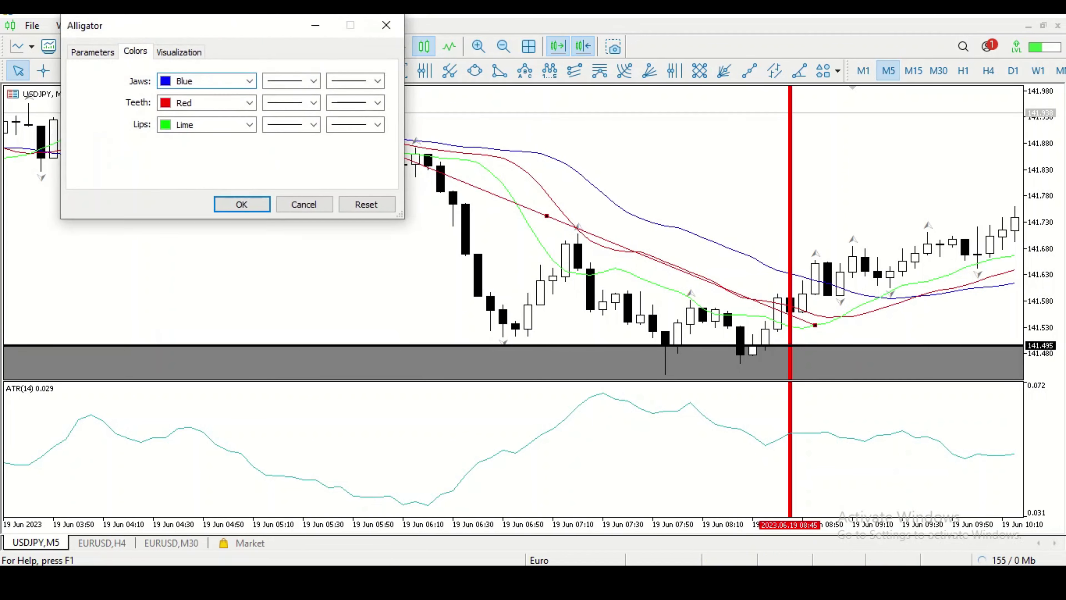
pyautogui.click(304, 204)
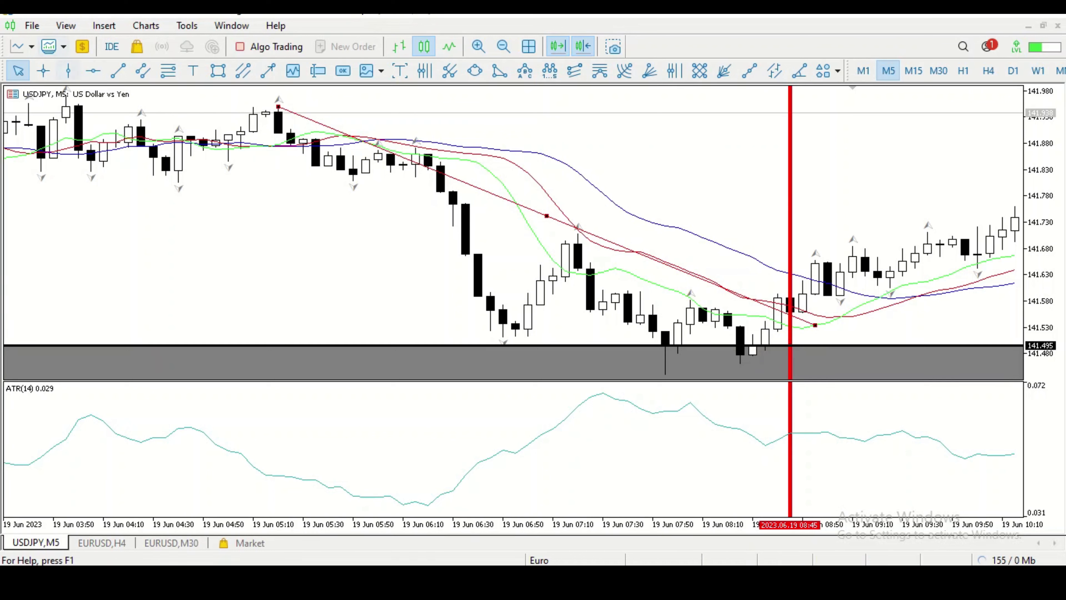
# Draw a horizontal trendline at about 141.575 across the 08:45 vertical line and extend it back to about 03:10 on 19 June
pyautogui.click(118, 70)
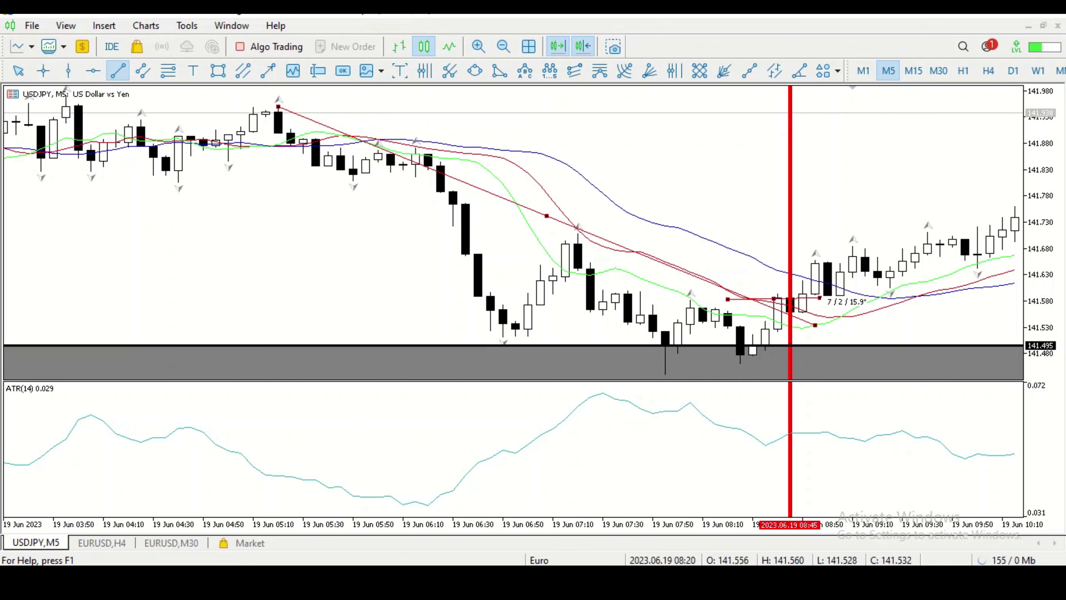
pyautogui.moveTo(820, 297); pyautogui.dragTo(839, 301)
pyautogui.moveTo(416, 235); pyautogui.dragTo(978, 236)
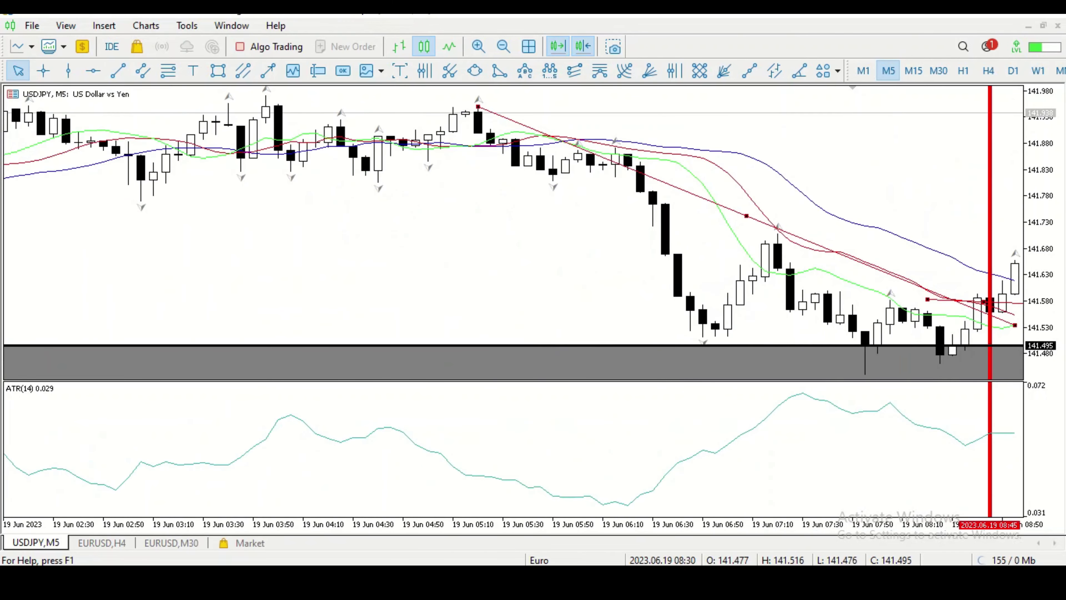
pyautogui.moveTo(927, 299); pyautogui.dragTo(152, 304)
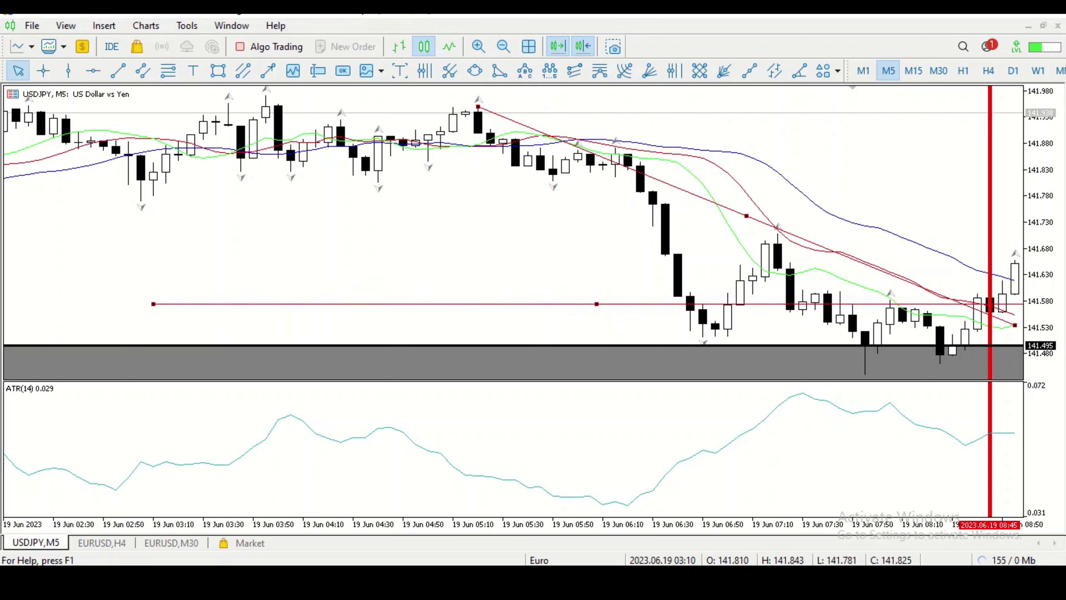
pyautogui.moveTo(465, 235); pyautogui.dragTo(177, 235)
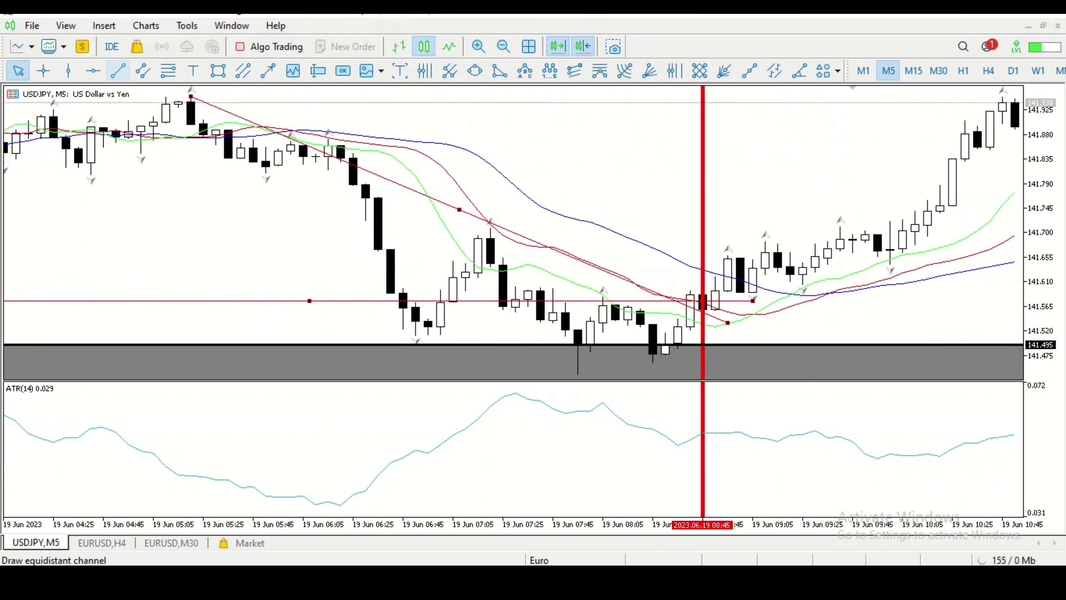
pyautogui.click(117, 71)
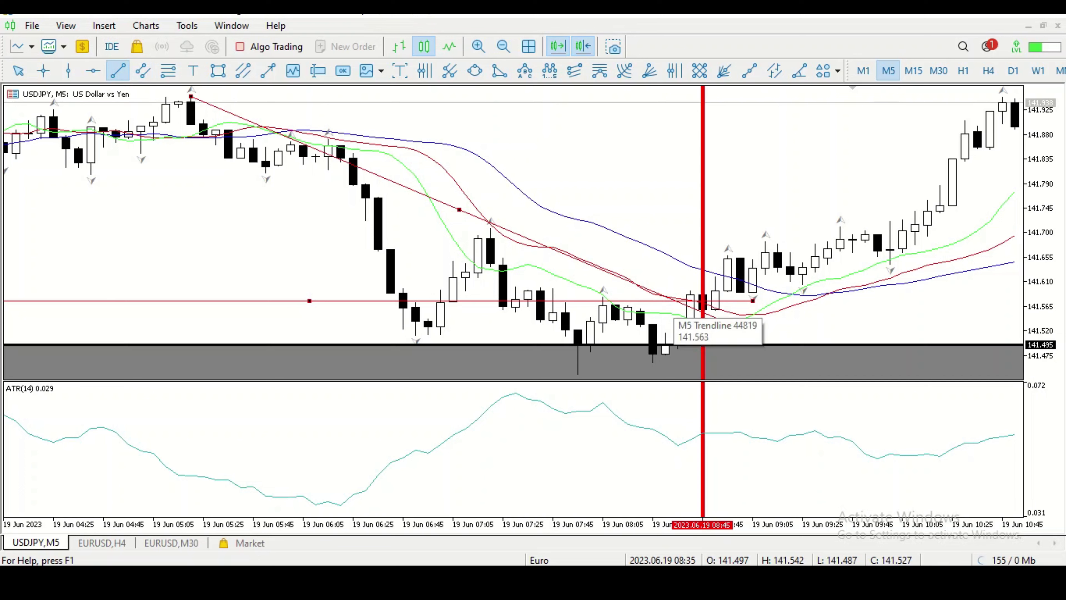
pyautogui.moveTo(672, 332)
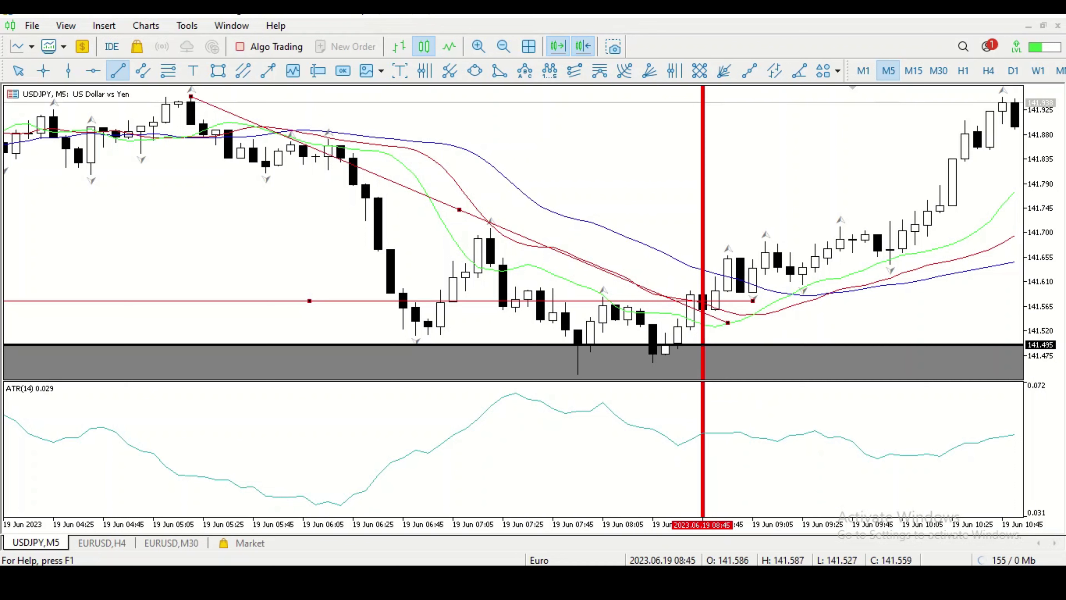
pyautogui.moveTo(698, 302); pyautogui.dragTo(697, 341)
pyautogui.moveTo(698, 379); pyautogui.dragTo(715, 376)
pyautogui.rightClick(735, 361)
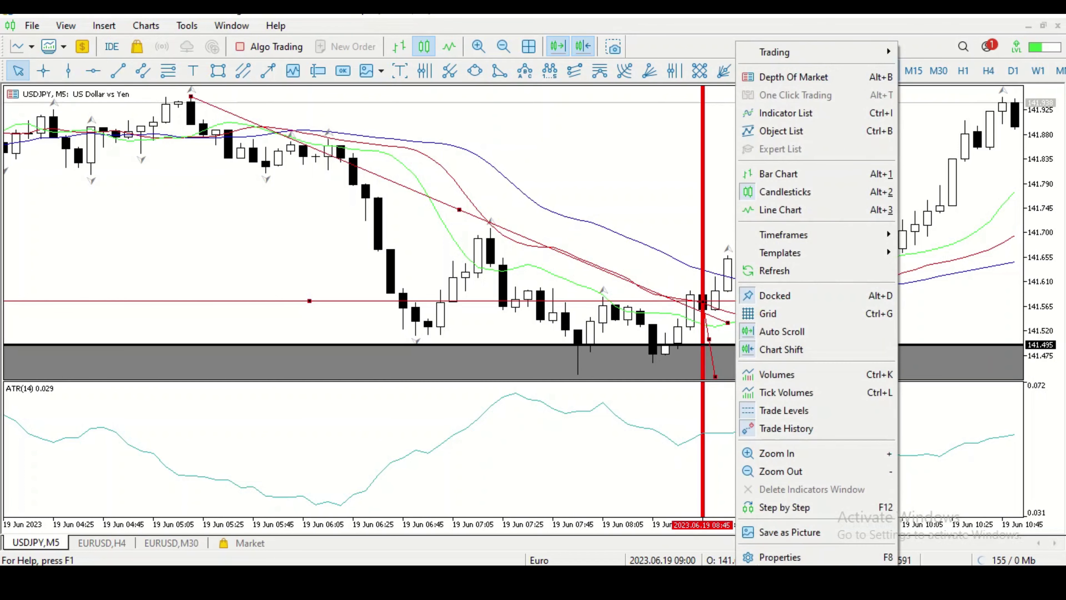
pyautogui.rightClick(705, 334)
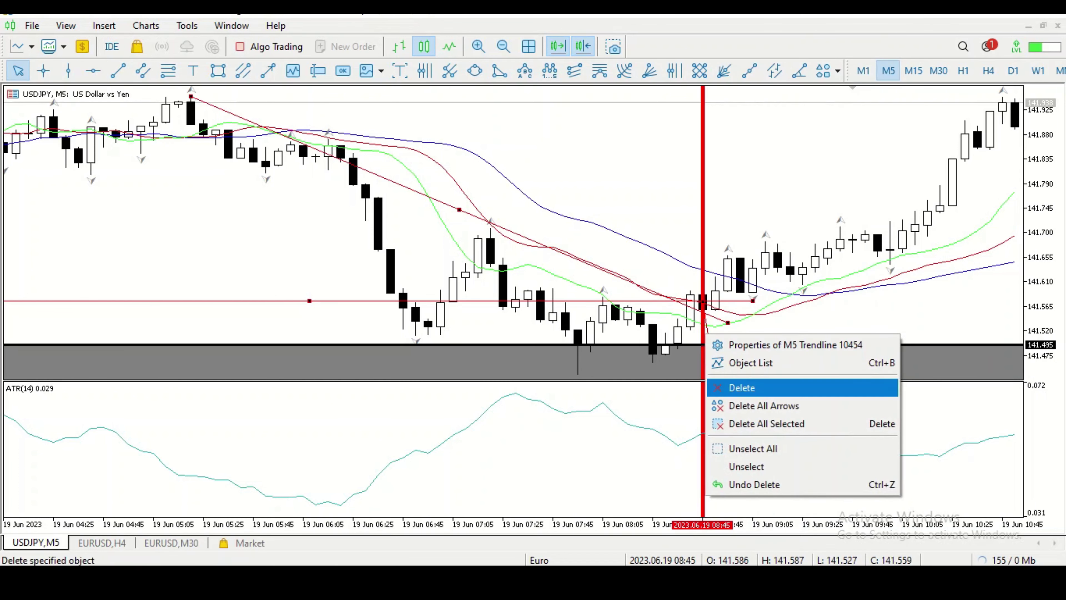
pyautogui.click(731, 388)
# Measure the distance from the entry trendline at about 141.574 down past the 141.495–141.409 zone near the 08:45 vertical line
pyautogui.click(503, 46)
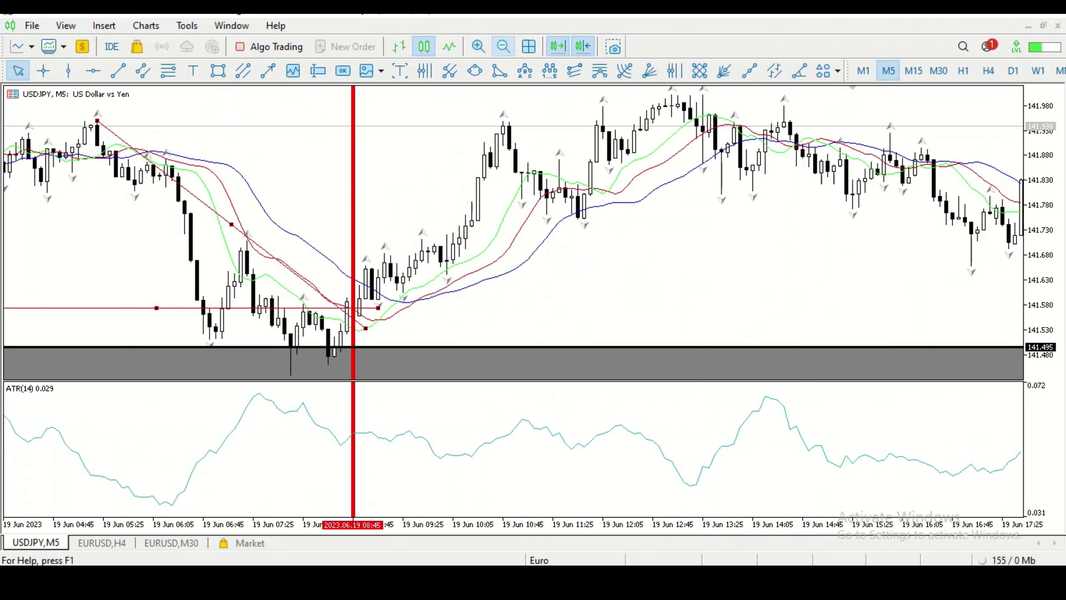
pyautogui.moveTo(485, 232); pyautogui.dragTo(902, 233)
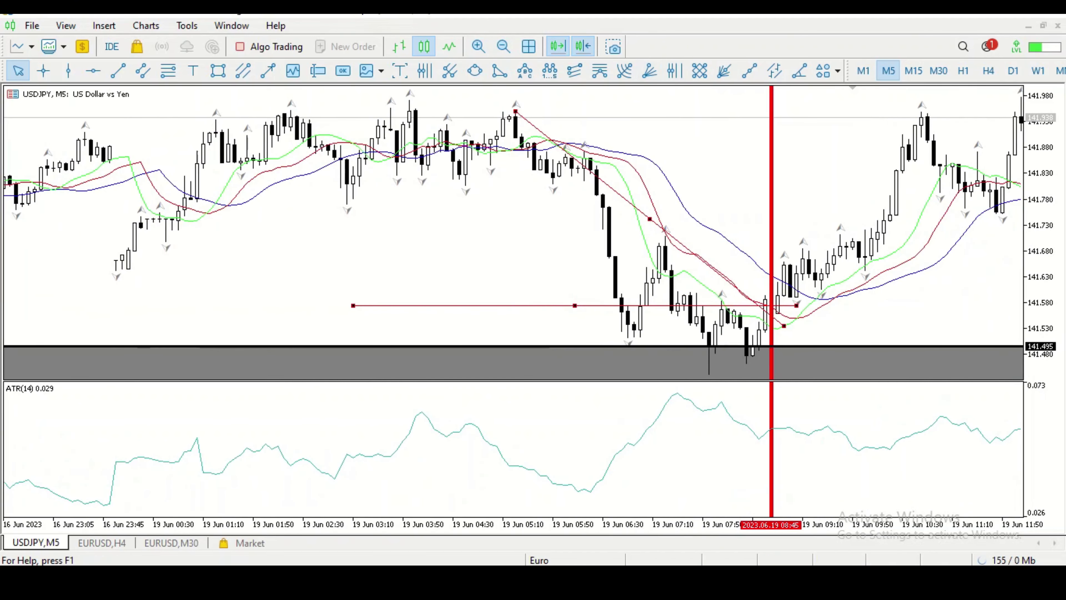
pyautogui.click(503, 46)
pyautogui.moveTo(596, 232); pyautogui.dragTo(1026, 233)
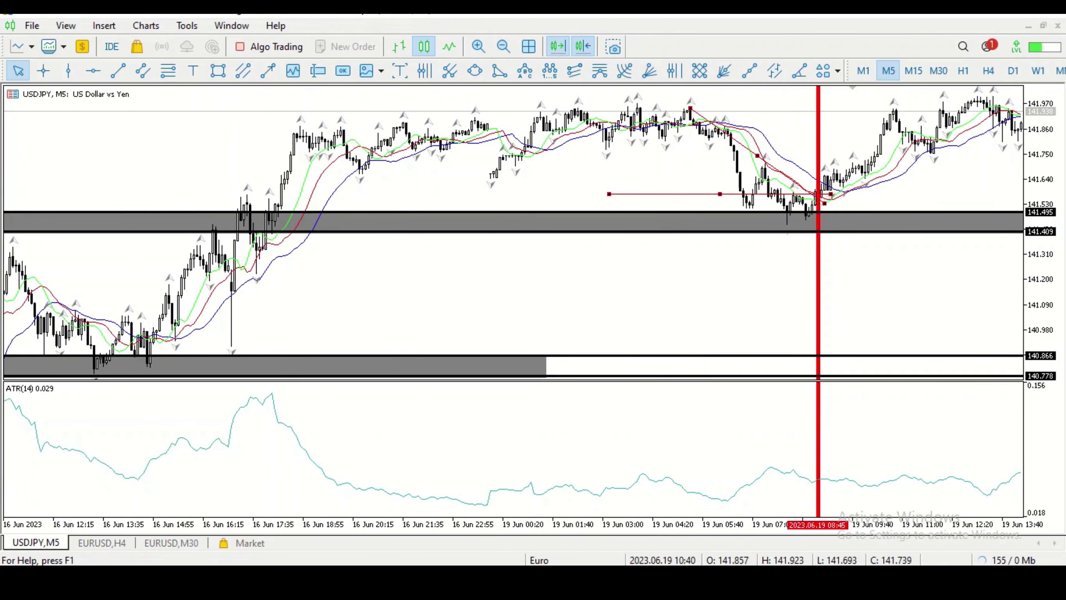
pyautogui.hotkey('ctrl', 'f')
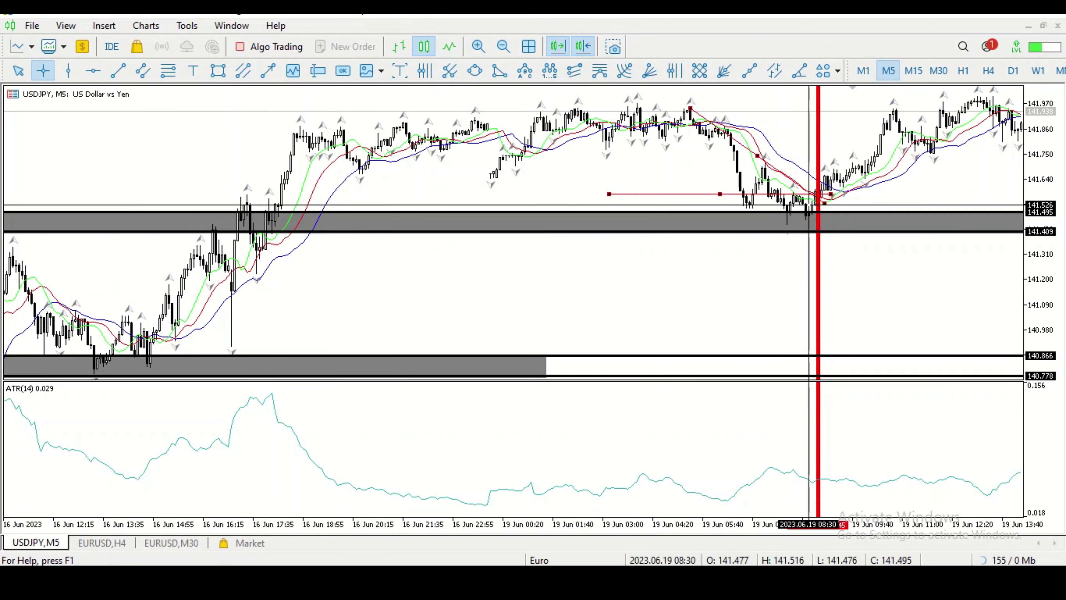
pyautogui.moveTo(813, 193); pyautogui.dragTo(819, 231)
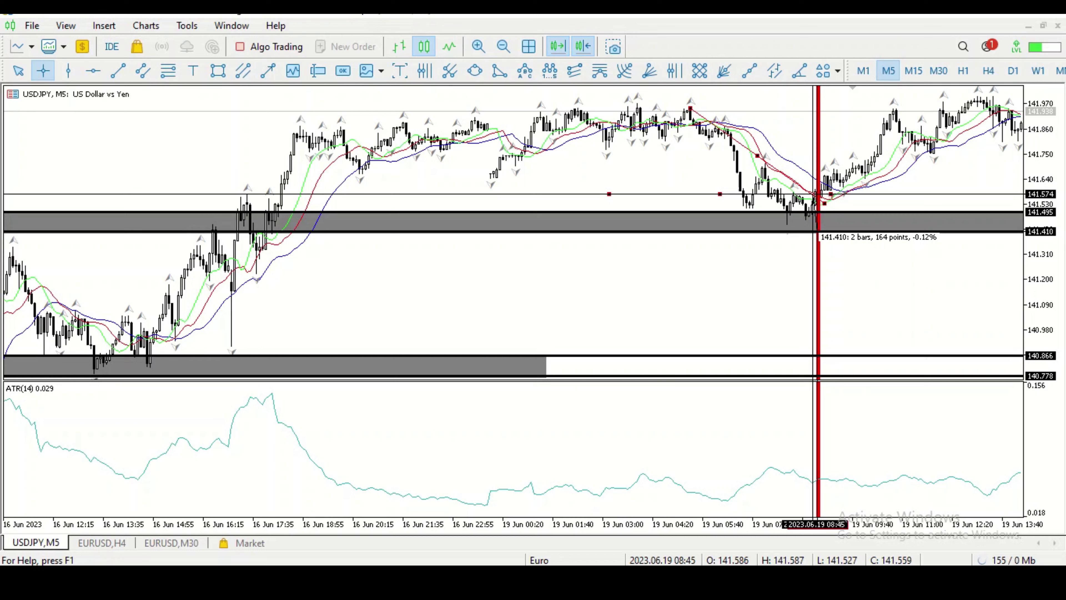
pyautogui.moveTo(818, 231); pyautogui.dragTo(813, 249)
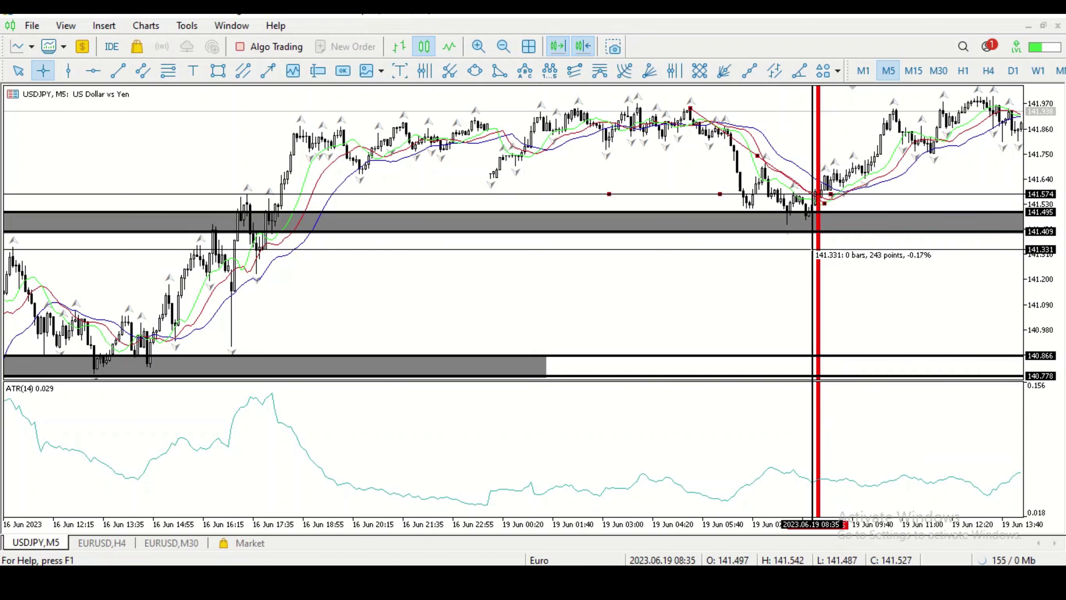
pyautogui.moveTo(813, 249); pyautogui.dragTo(814, 259)
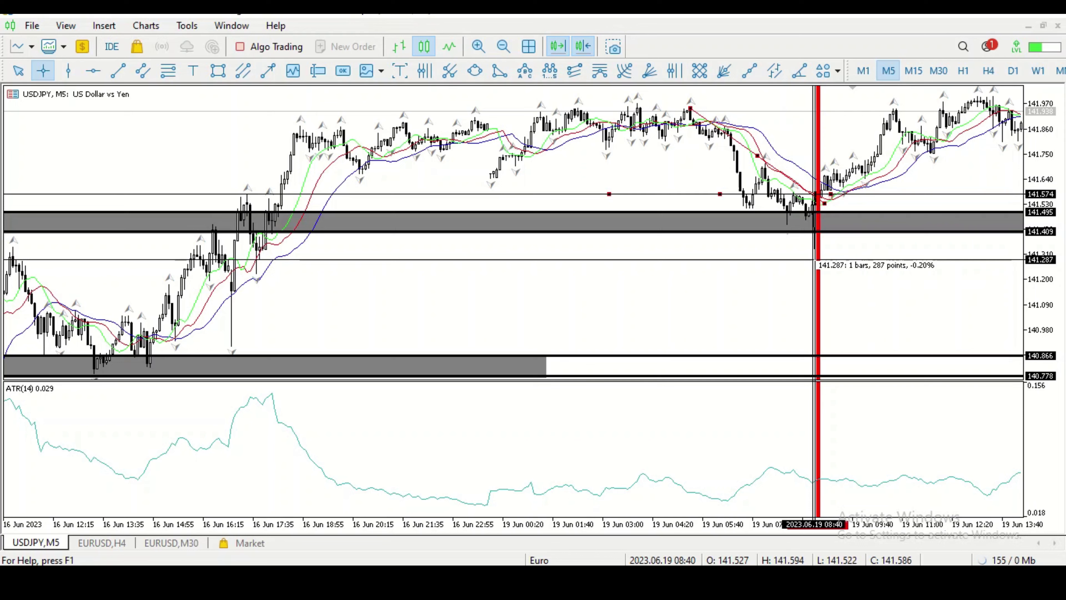
pyautogui.moveTo(815, 259); pyautogui.dragTo(814, 260)
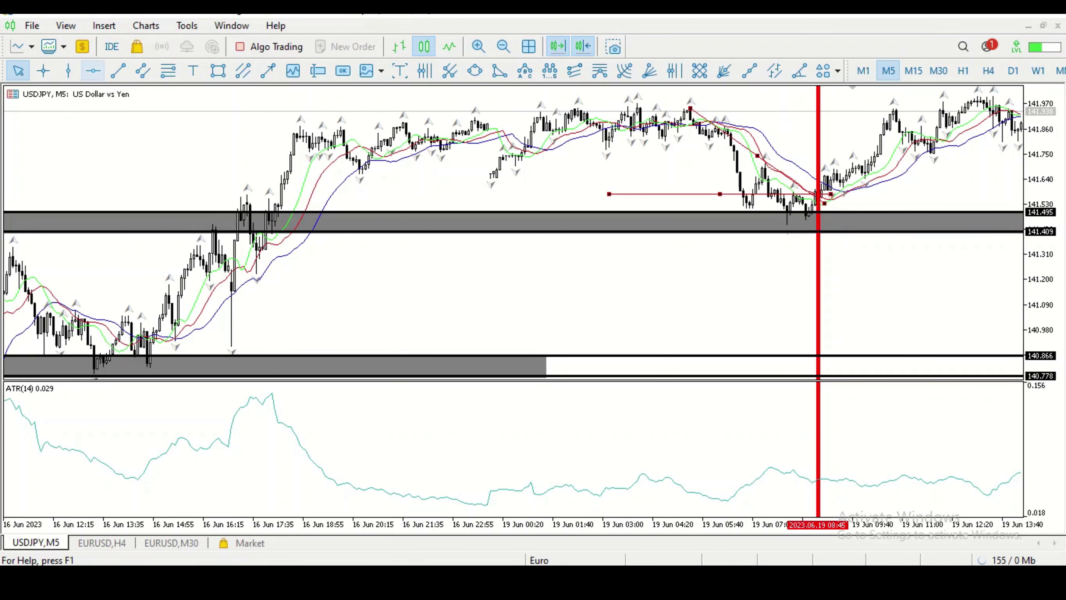
# Draw a horizontal stop trendline at about 141.20, from about 03:05 to 09:10 on 19 June, below the 141.495–141.409 zone
pyautogui.click(117, 70)
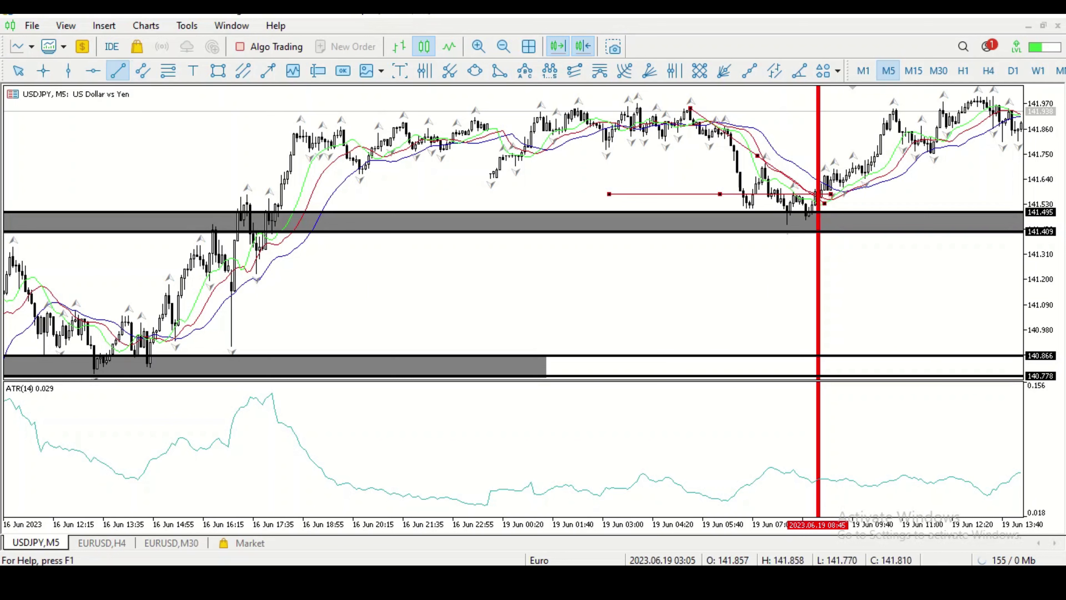
pyautogui.moveTo(605, 280); pyautogui.dragTo(834, 280)
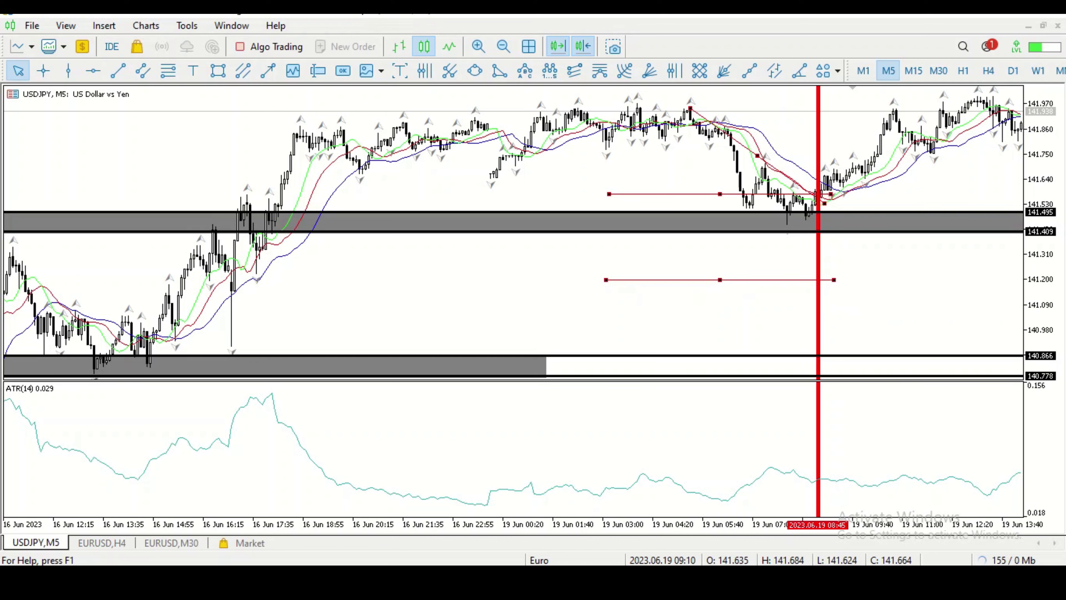
pyautogui.click(719, 279)
# Extend the grey rectangle of the 140.866–140.778 zone forward past the 19 June candles
pyautogui.click(503, 46)
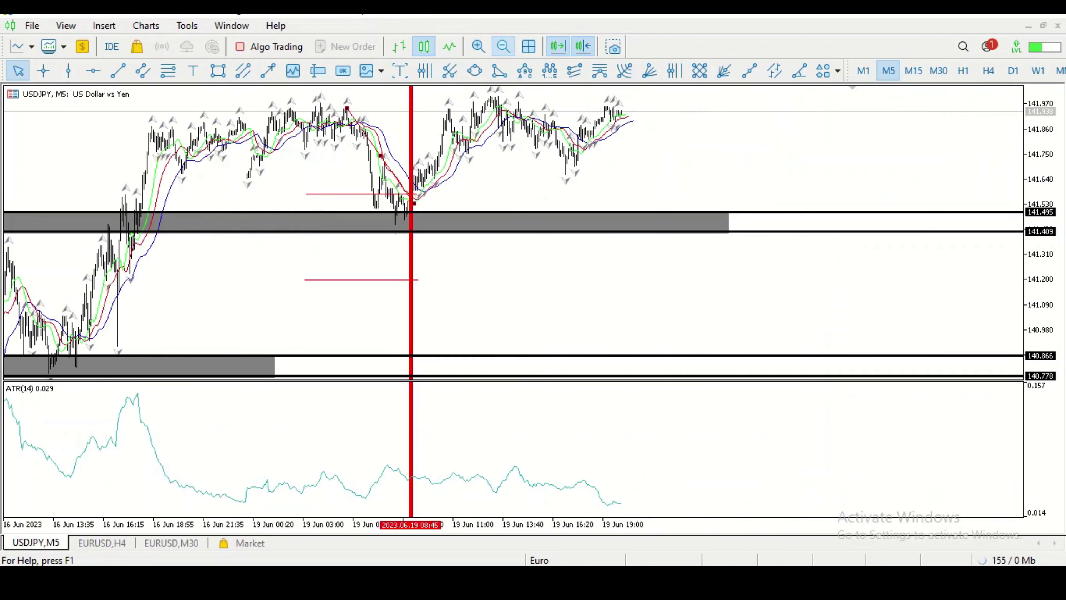
pyautogui.moveTo(467, 252); pyautogui.dragTo(825, 252)
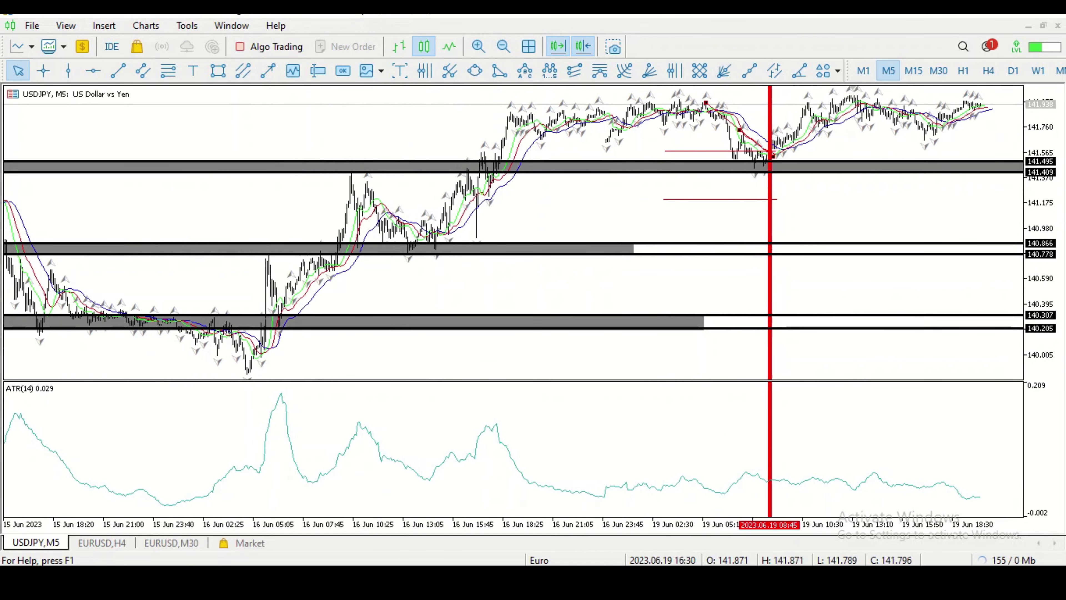
pyautogui.doubleClick(633, 253)
pyautogui.moveTo(636, 254); pyautogui.dragTo(1022, 264)
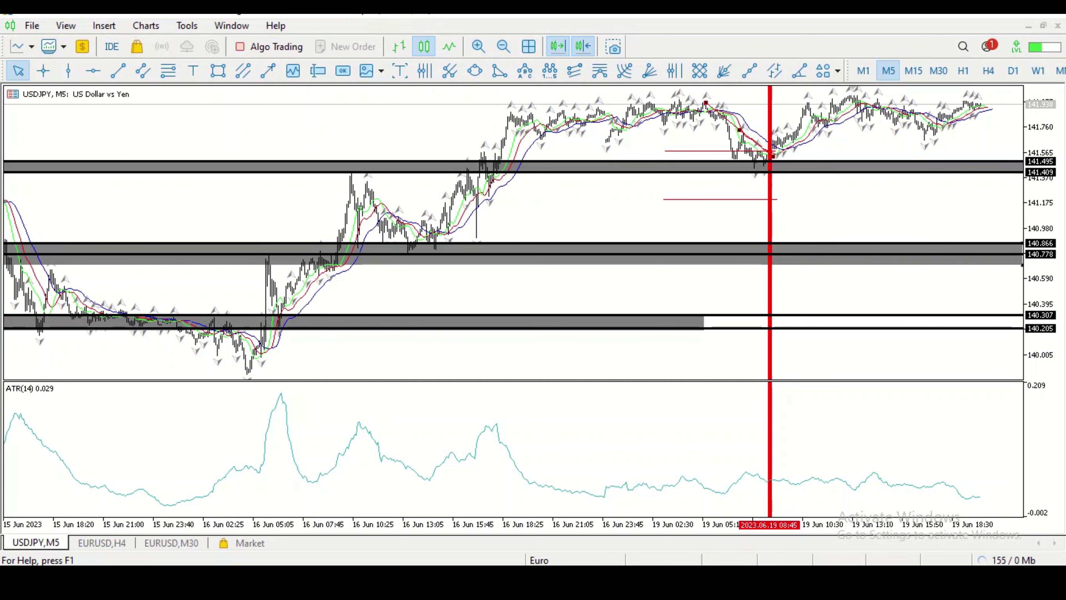
# Measure upward from the entry line and draw a horizontal target trendline at about 142.07, from about 01:05 to 11:45 on 19 June
pyautogui.moveTo(1040, 176); pyautogui.dragTo(1039, 248)
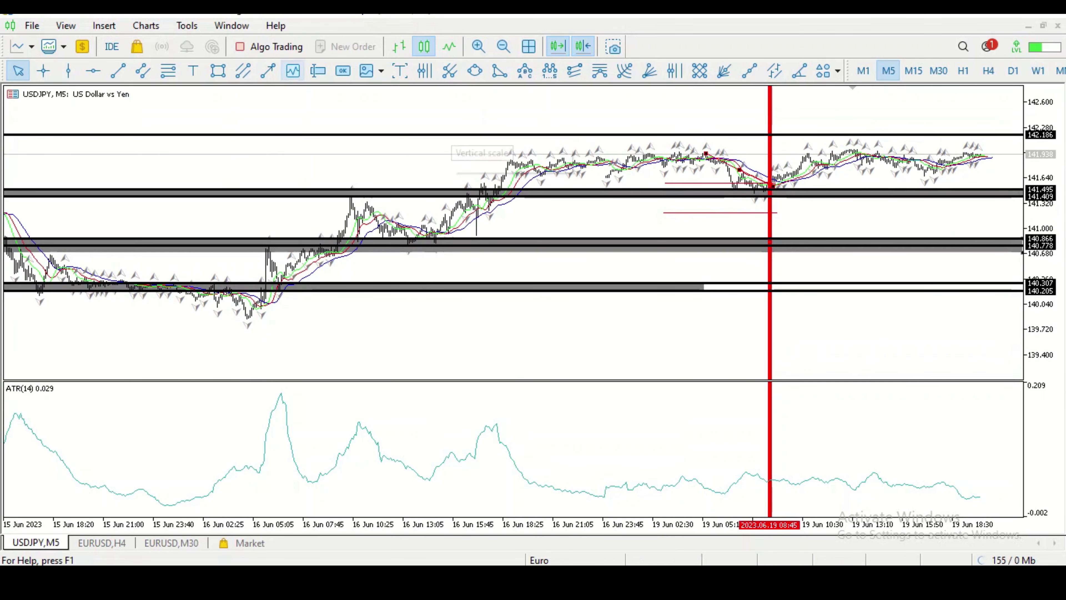
pyautogui.click(43, 71)
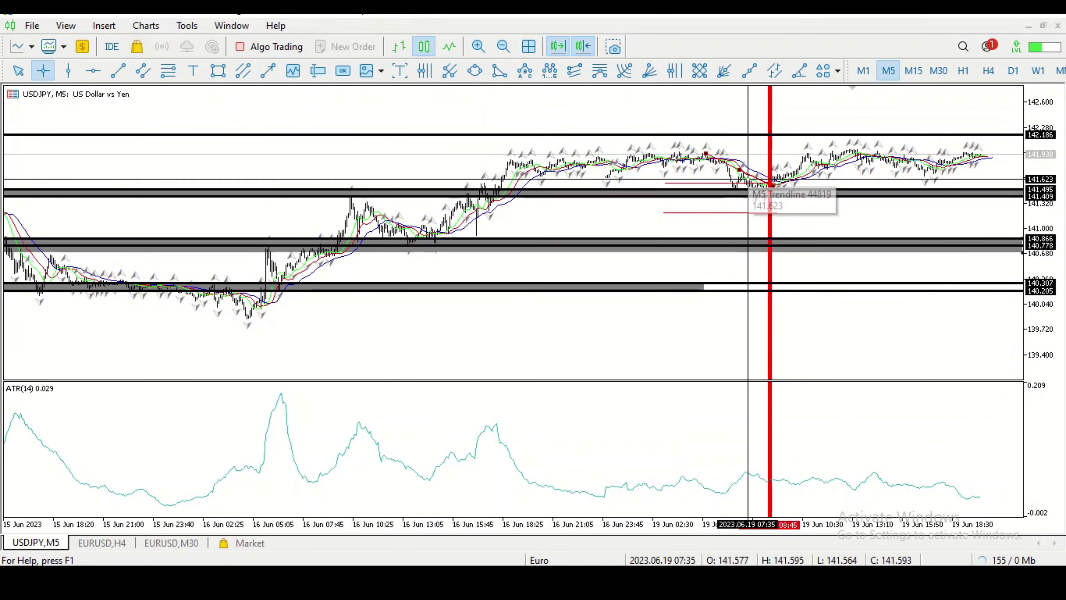
pyautogui.moveTo(748, 182); pyautogui.dragTo(758, 150)
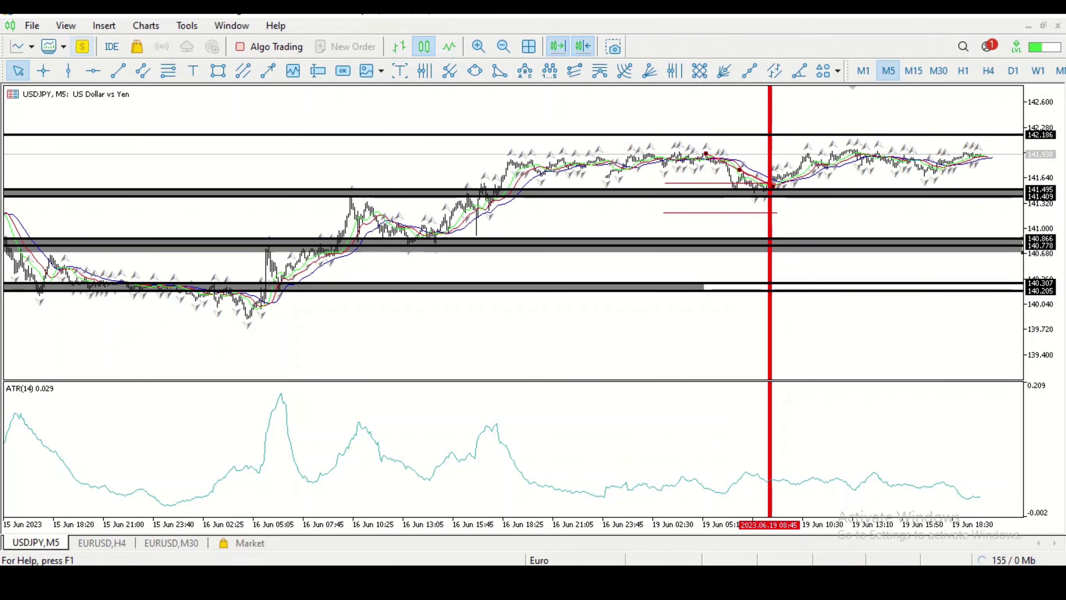
pyautogui.click(118, 70)
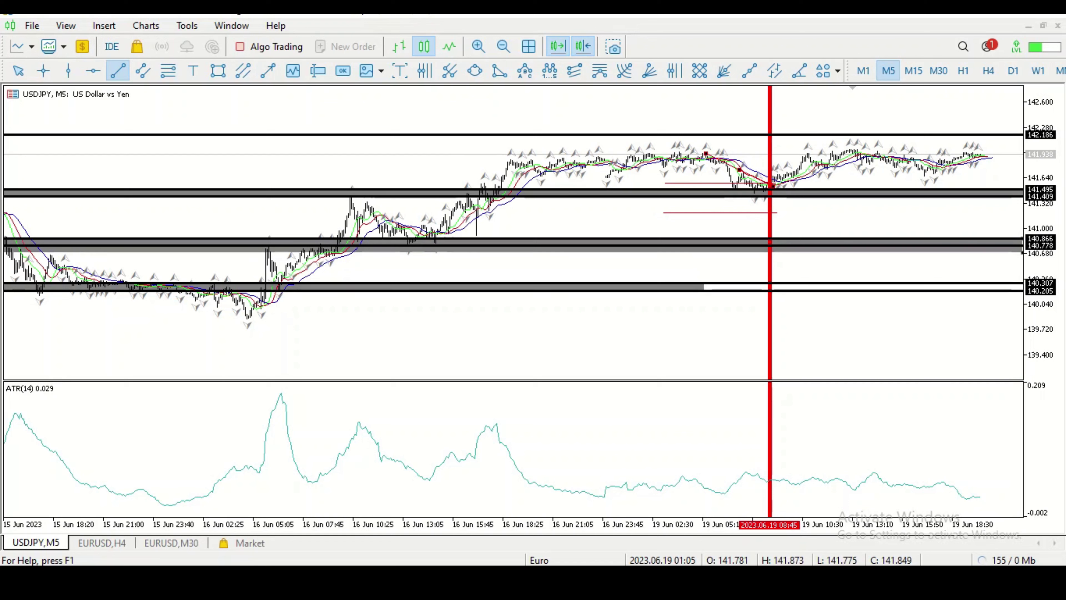
pyautogui.moveTo(626, 144)
pyautogui.mouseDown()
pyautogui.moveTo(821, 153)
pyautogui.moveTo(826, 144)
pyautogui.mouseUp()
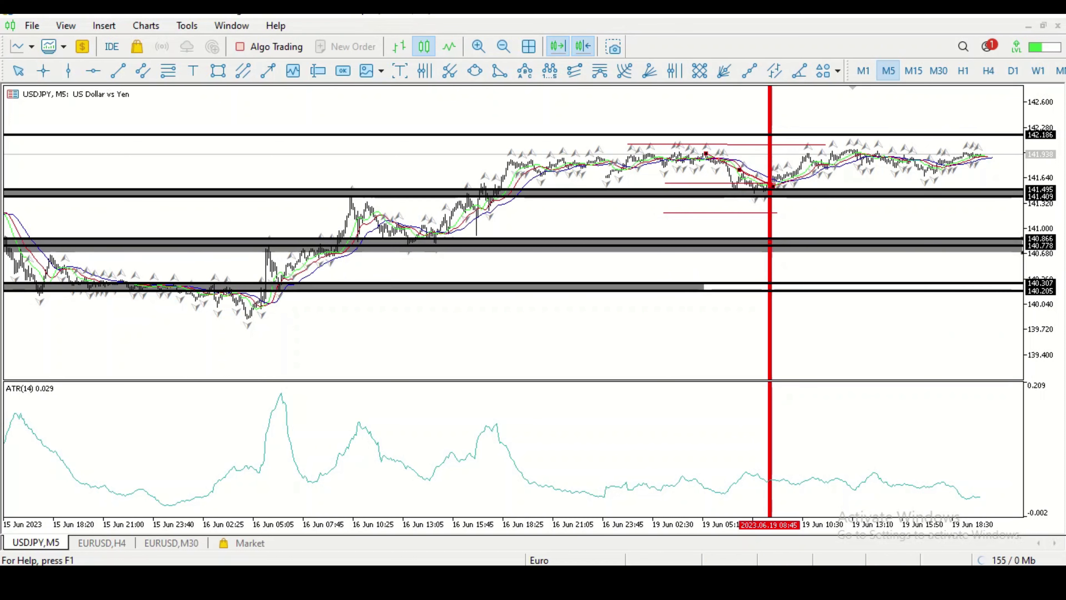
# Raise the lower edge of the extended grey zone rectangle back onto the 140.778 line
pyautogui.moveTo(1021, 238); pyautogui.dragTo(1023, 246)
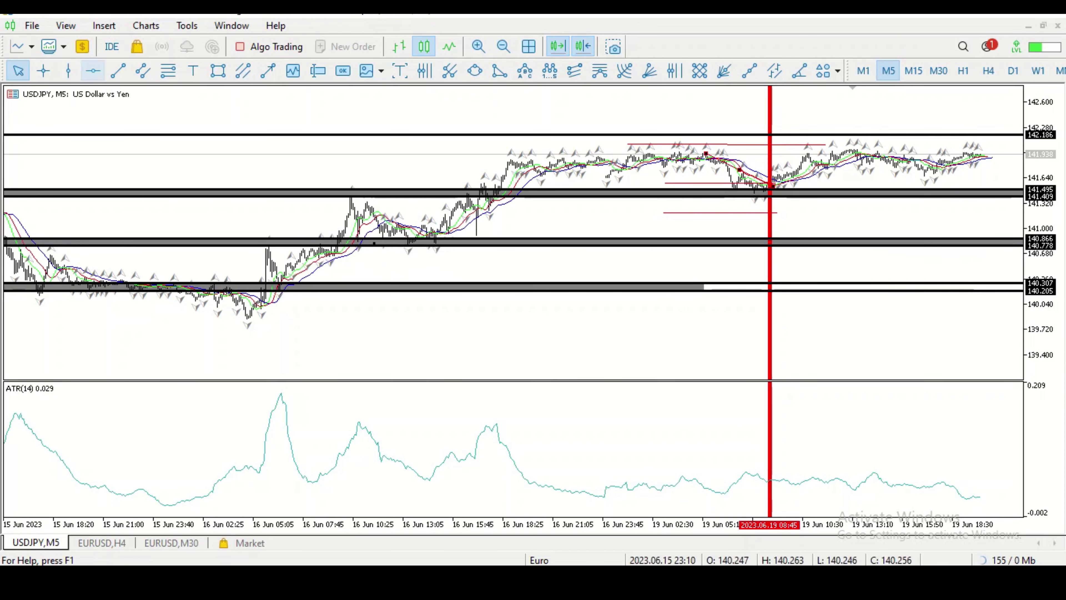
# Measure the distance from the entry trendline at about 141.563 down towards the stop trendline
pyautogui.click(44, 70)
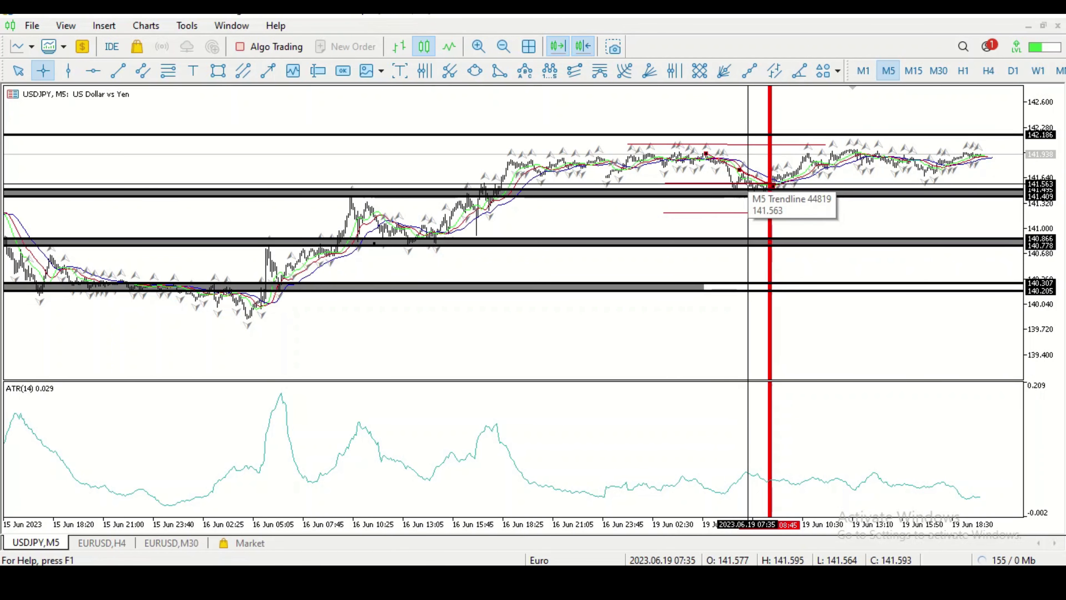
pyautogui.moveTo(748, 183); pyautogui.dragTo(746, 210)
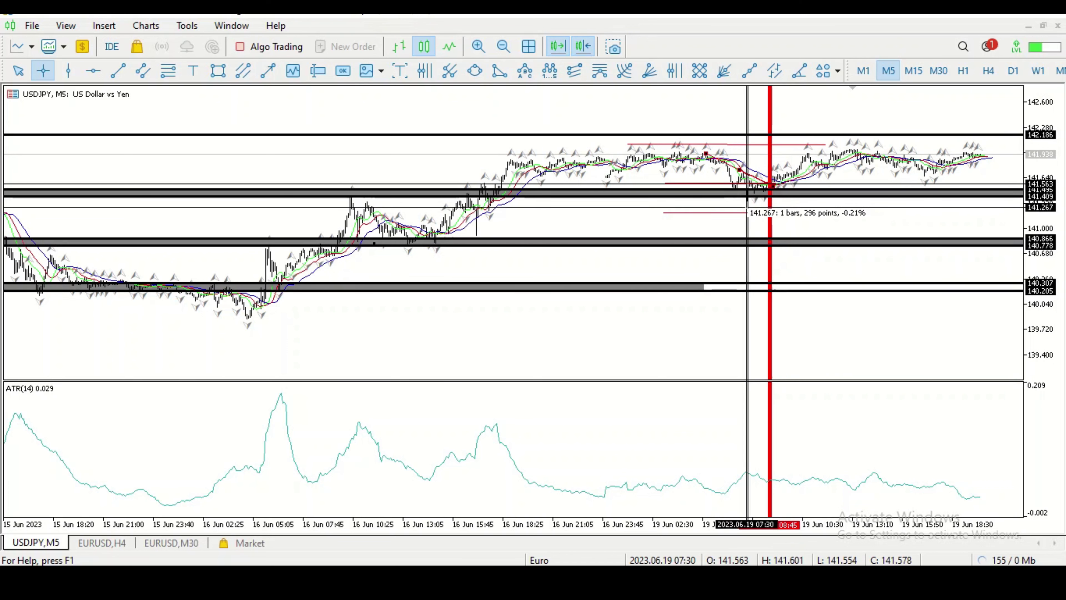
pyautogui.moveTo(747, 210); pyautogui.dragTo(747, 210)
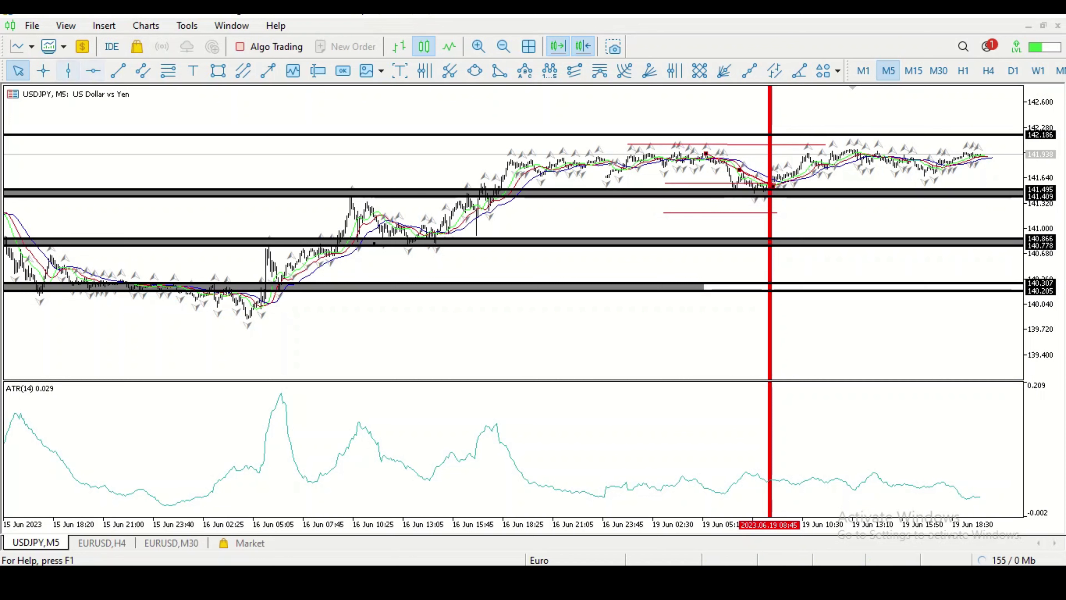
# Inspect the rally from the 16 June low to the 19 June zone retest with the crosshair
pyautogui.click(43, 70)
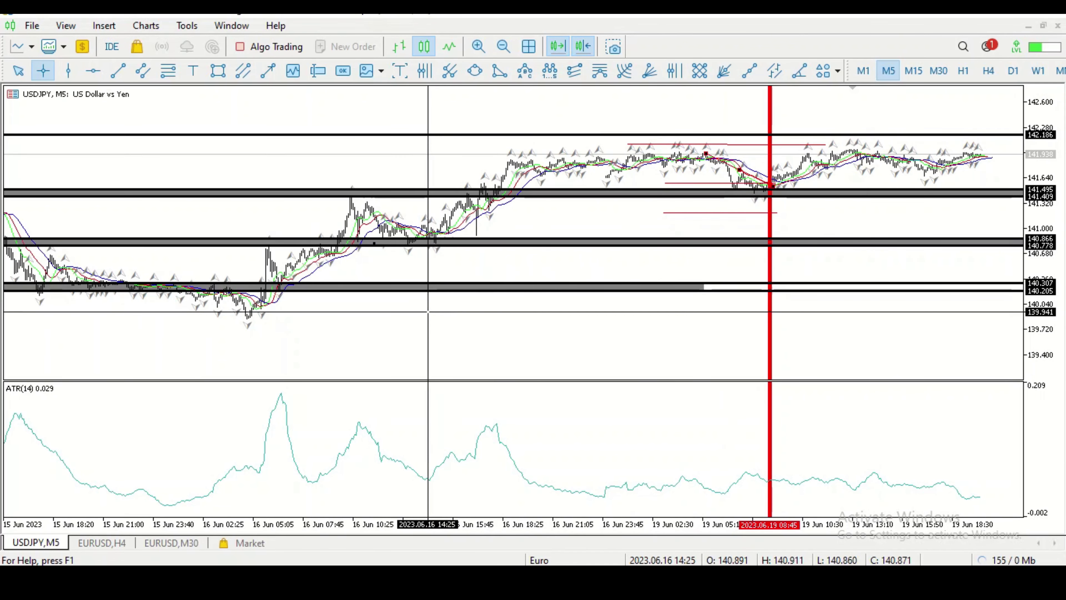
pyautogui.moveTo(249, 314)
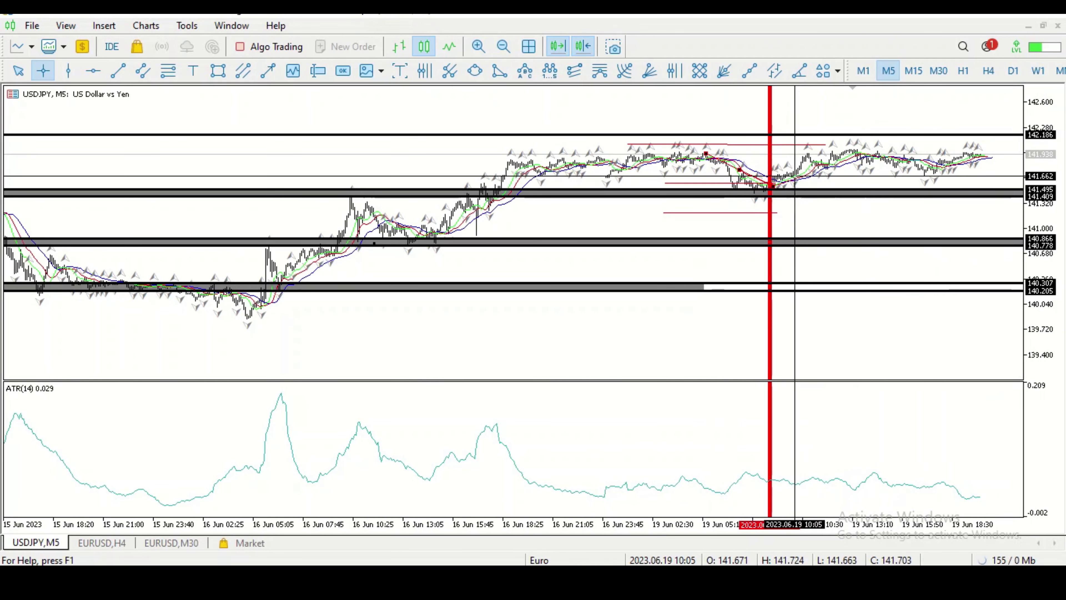
pyautogui.moveTo(794, 176)
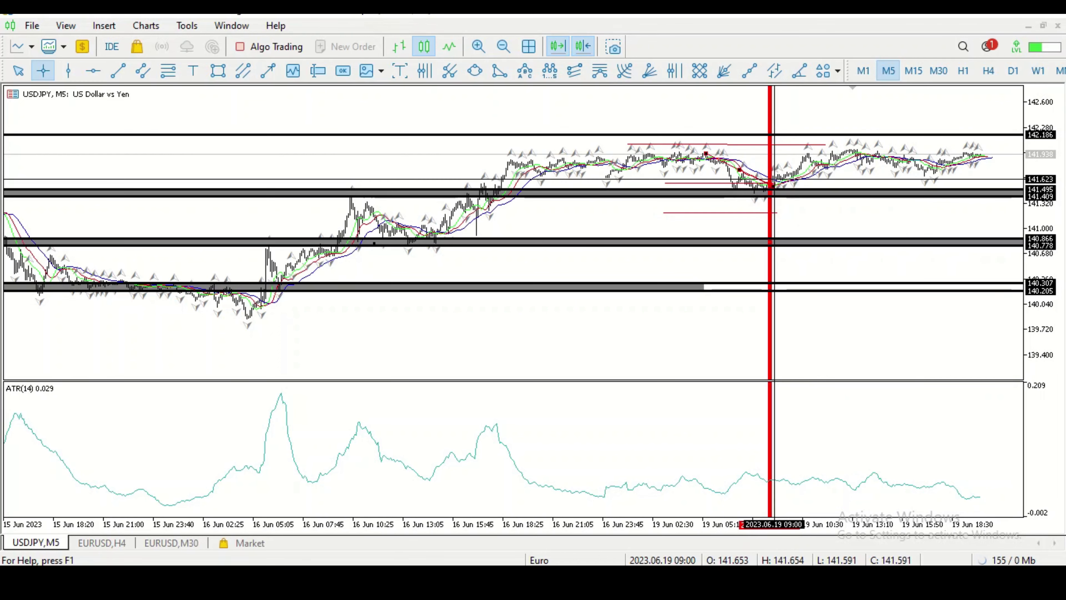
pyautogui.moveTo(751, 196)
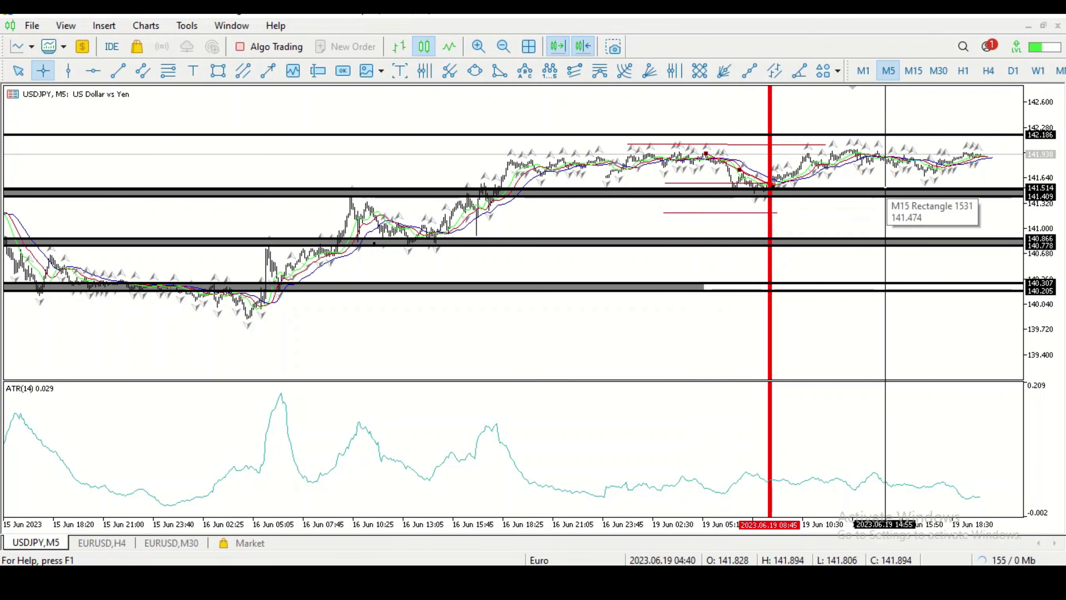
pyautogui.rightClick(884, 187)
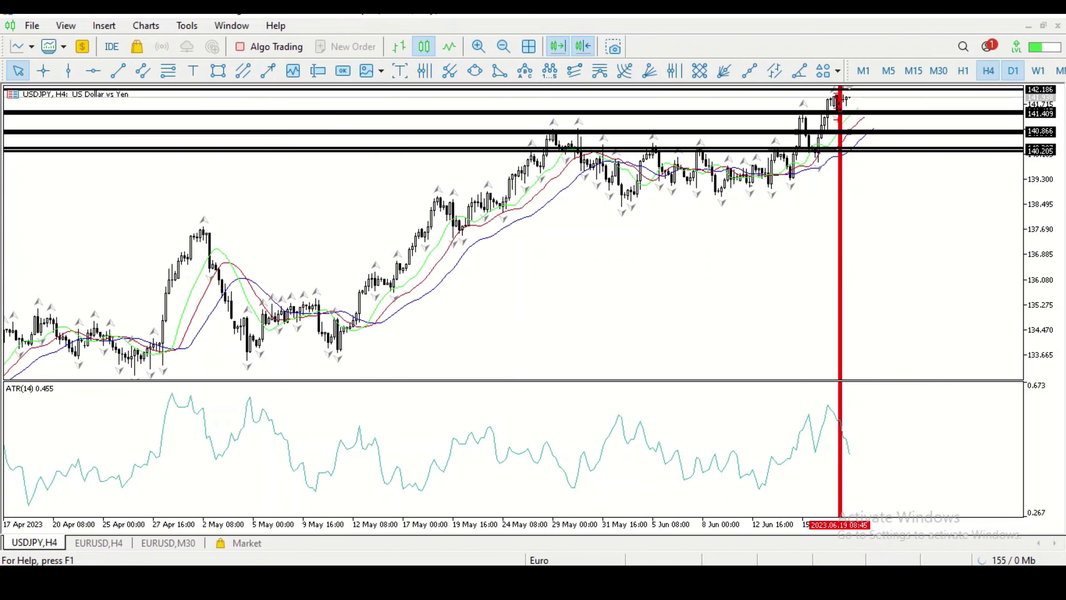
# Review the USDJPY trend and price levels on the D1 timeframe and return to H4
pyautogui.click(1012, 70)
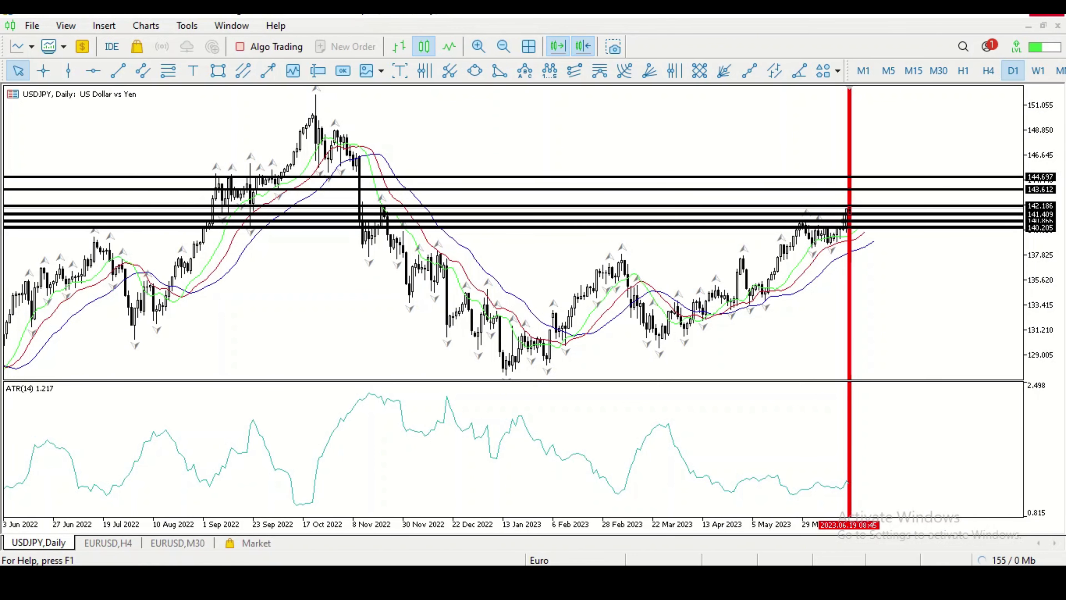
pyautogui.click(988, 71)
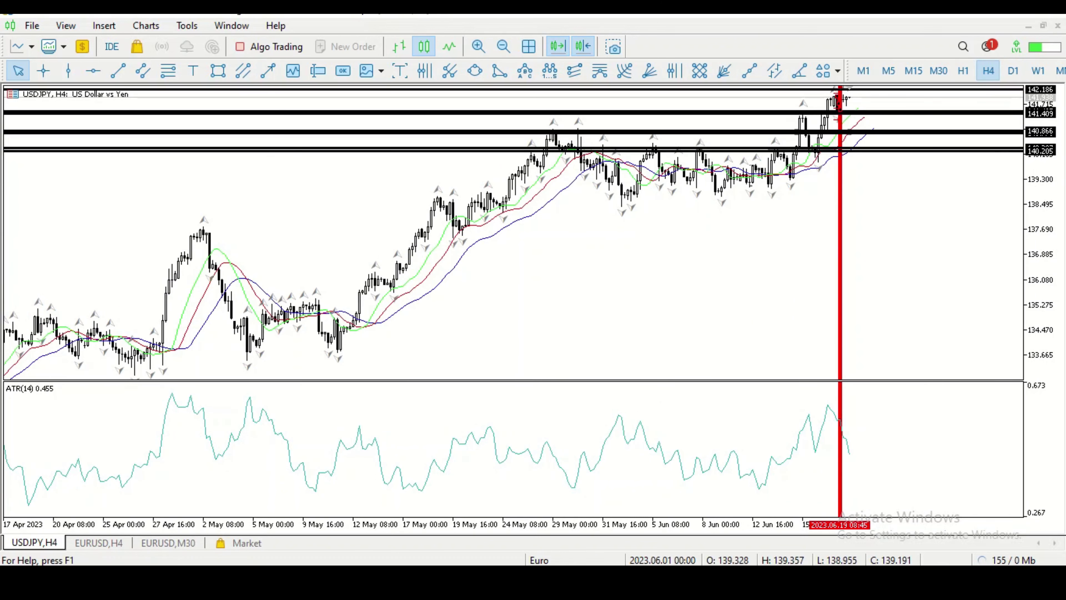
pyautogui.moveTo(533, 181)
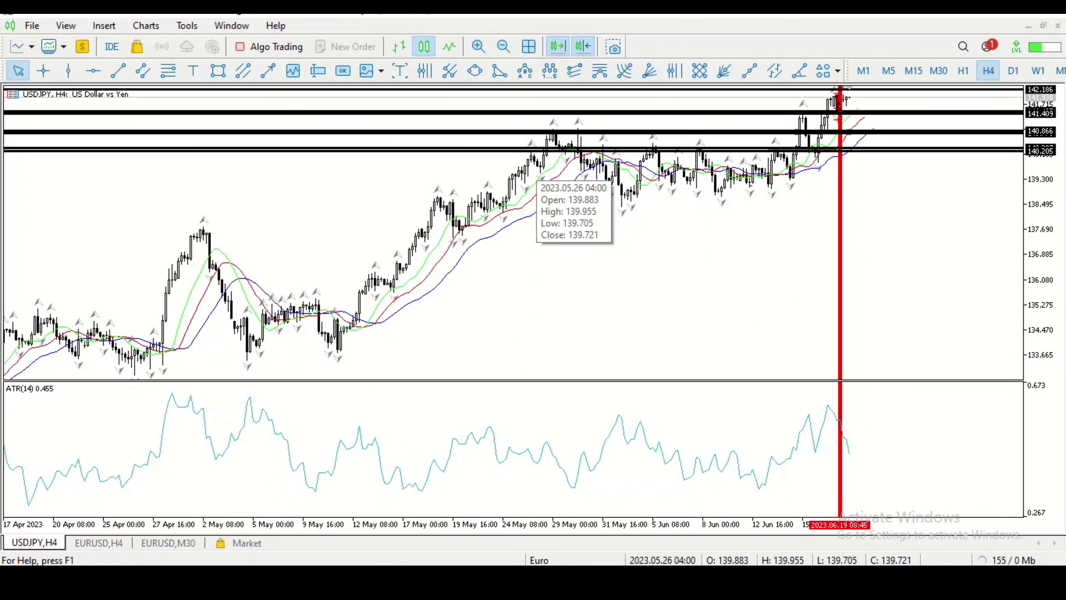